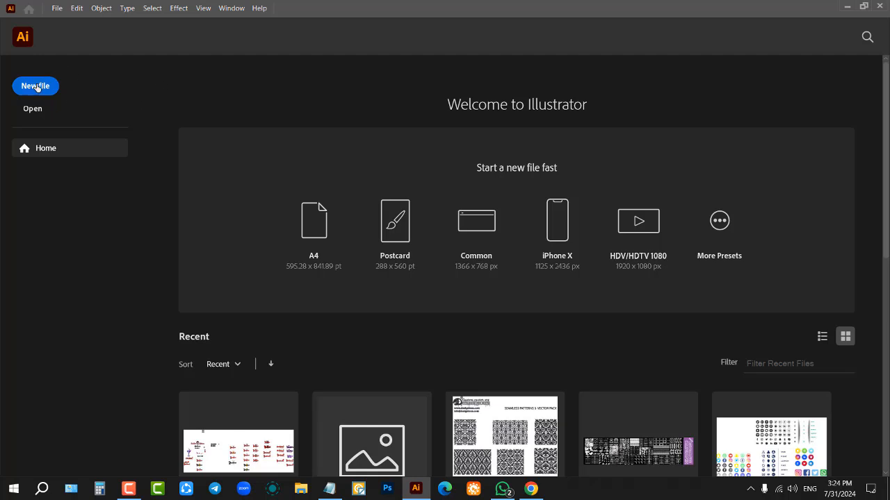
- Create a new 1000 x 1000 px document named class 5 in RGB color with High (300 ppi) raster effects
left_click(57, 9)
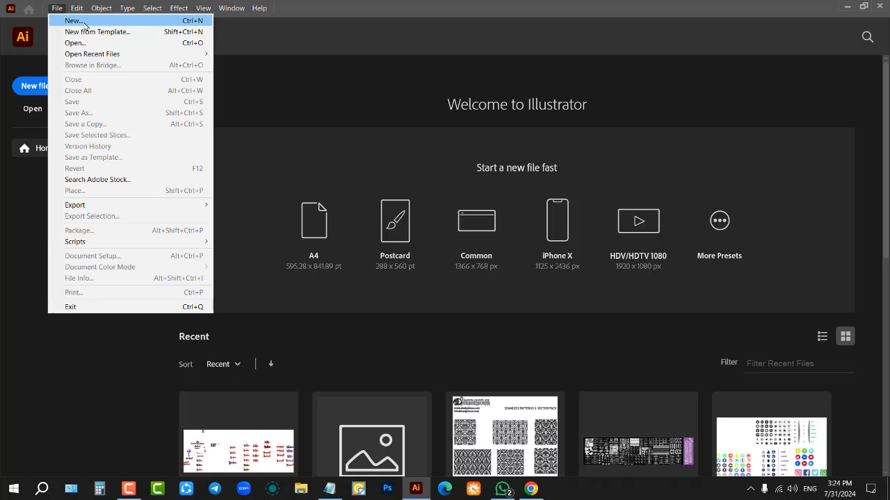
left_click(313, 73)
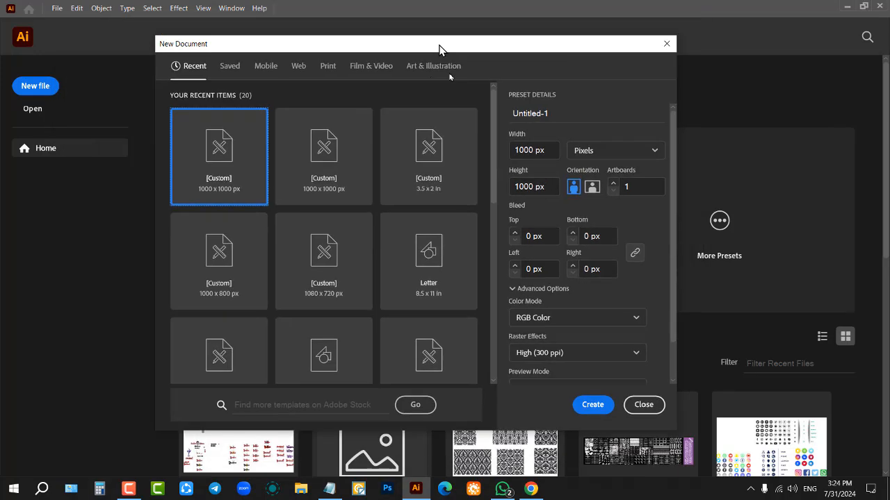
left_click_drag(439, 49, 457, 46)
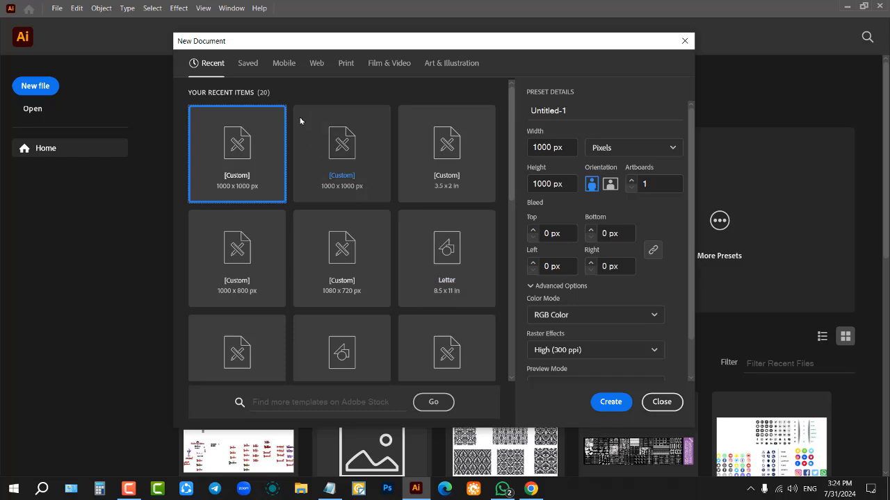
left_click_drag(571, 109, 527, 108)
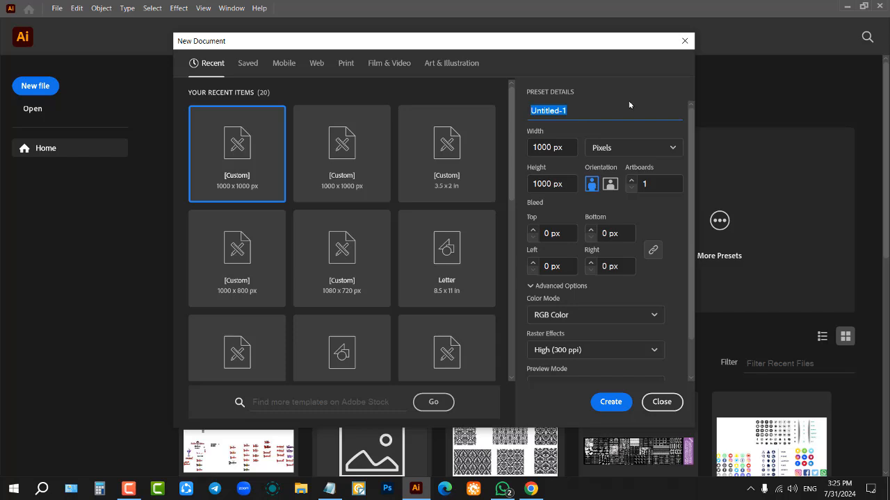
type("class 5")
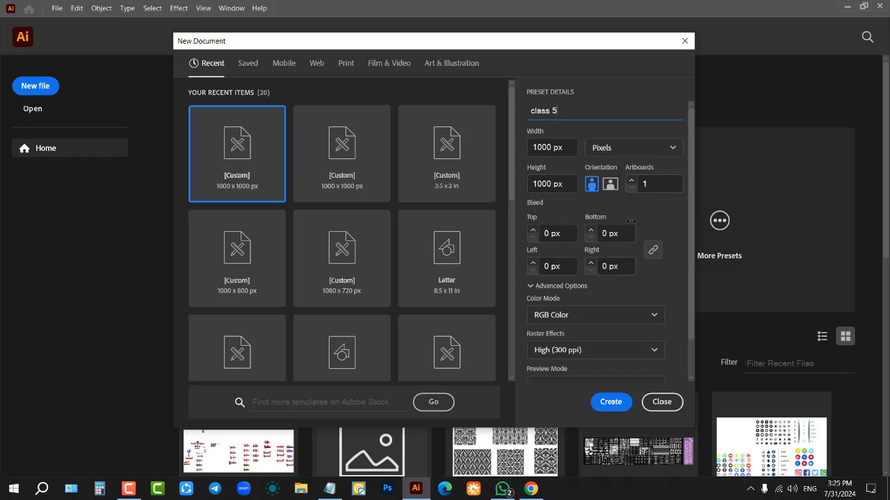
left_click(581, 318)
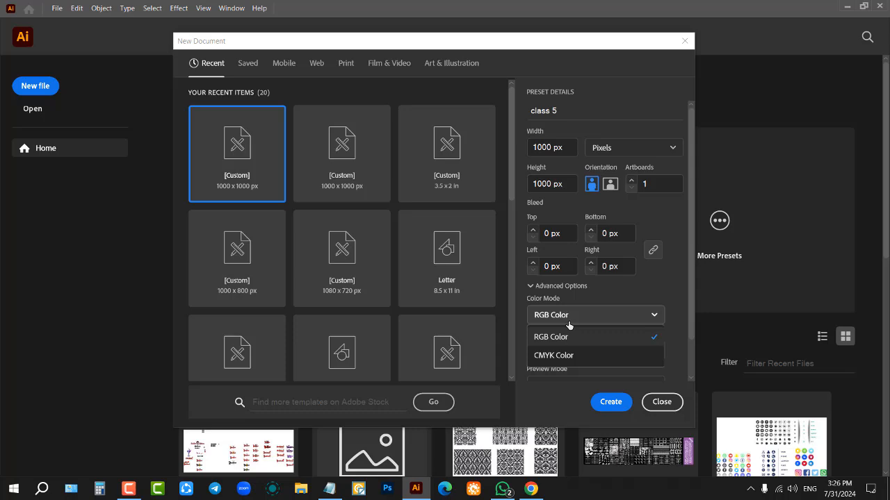
left_click(569, 324)
left_click(581, 314)
left_click(572, 319)
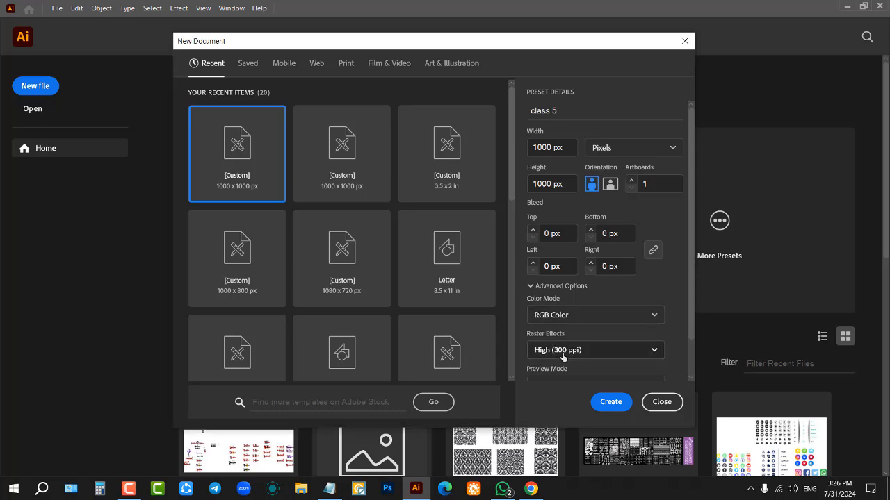
scroll(568, 354, "down", 1)
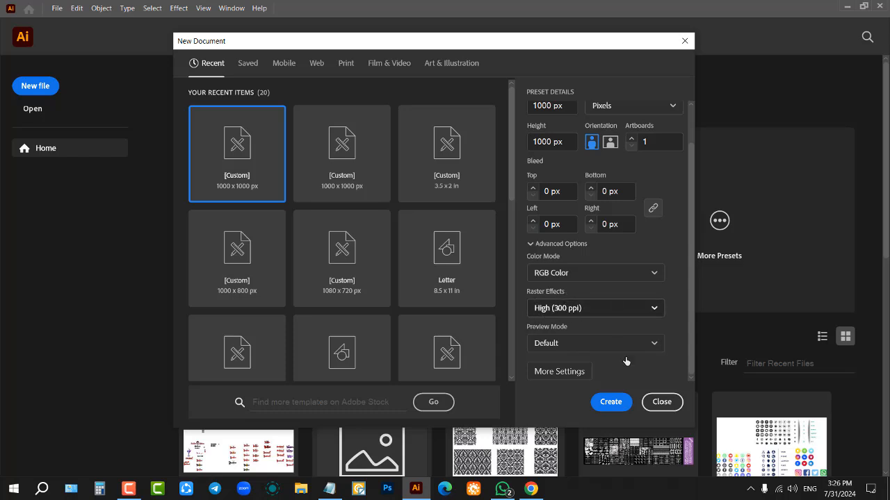
left_click(611, 403)
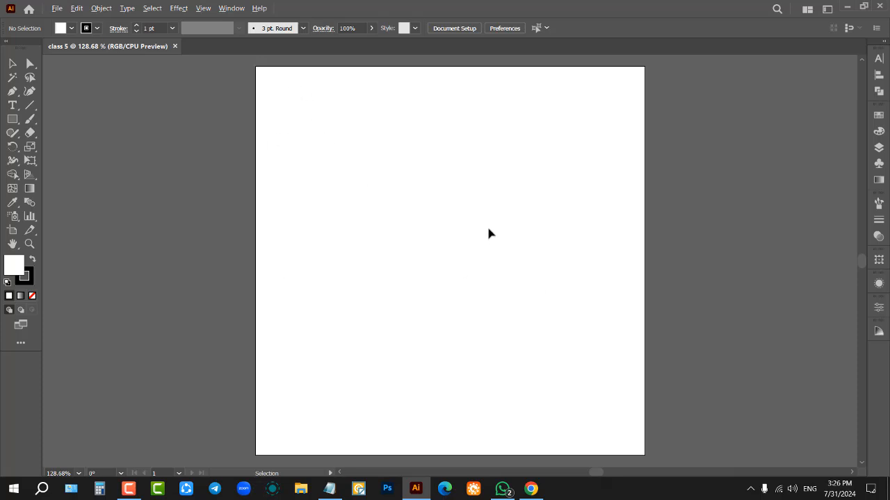
scroll(489, 233, "down", 3)
scroll(494, 236, "up", 2)
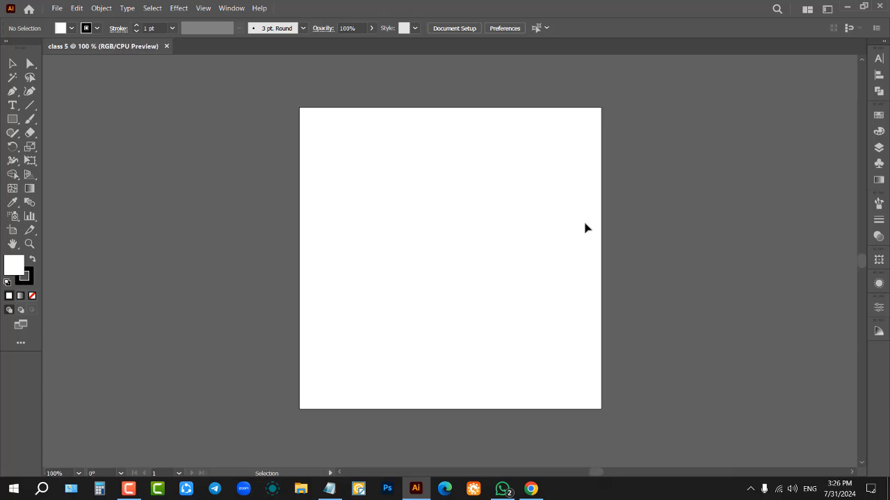
scroll(586, 228, "up", 1)
scroll(493, 213, "down", 1)
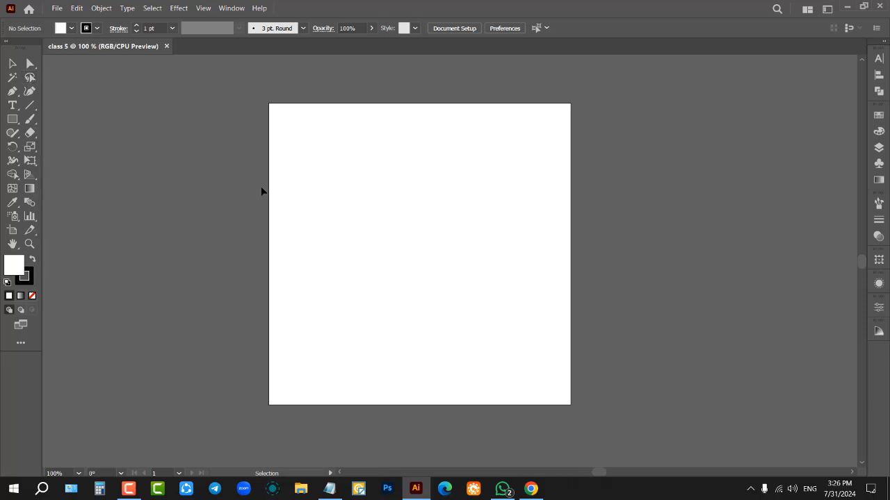
key("v")
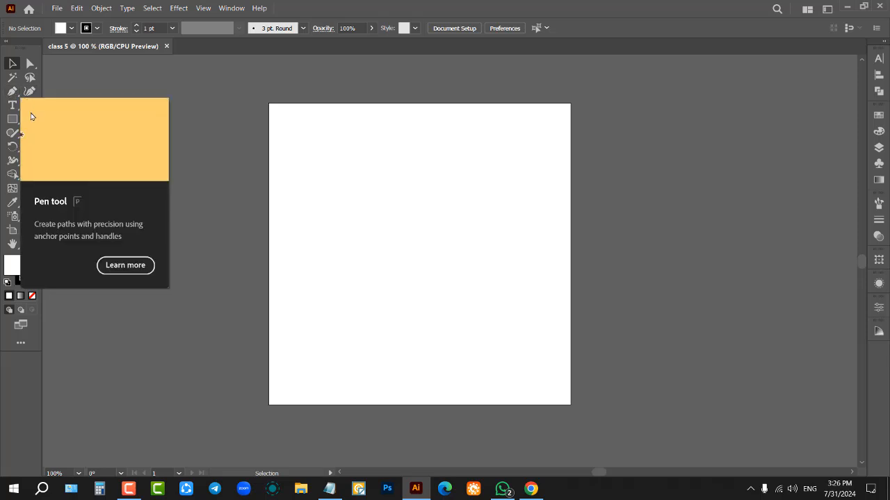
right_click(13, 120)
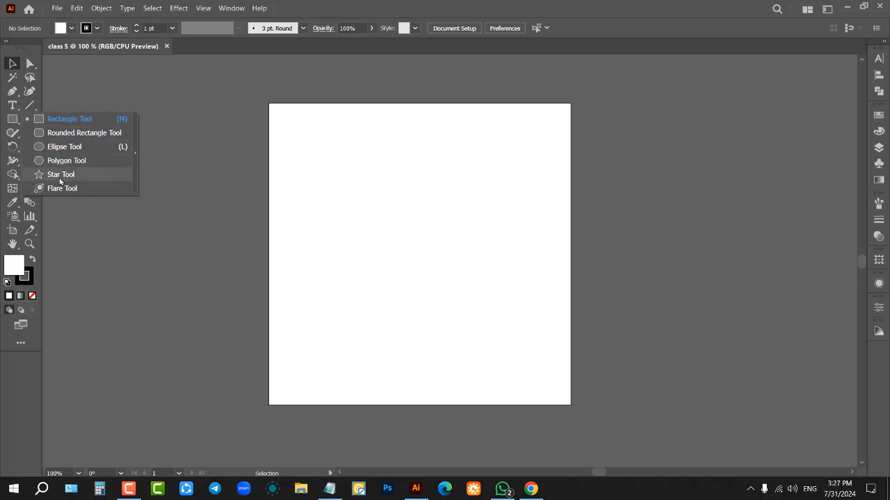
left_click(69, 119)
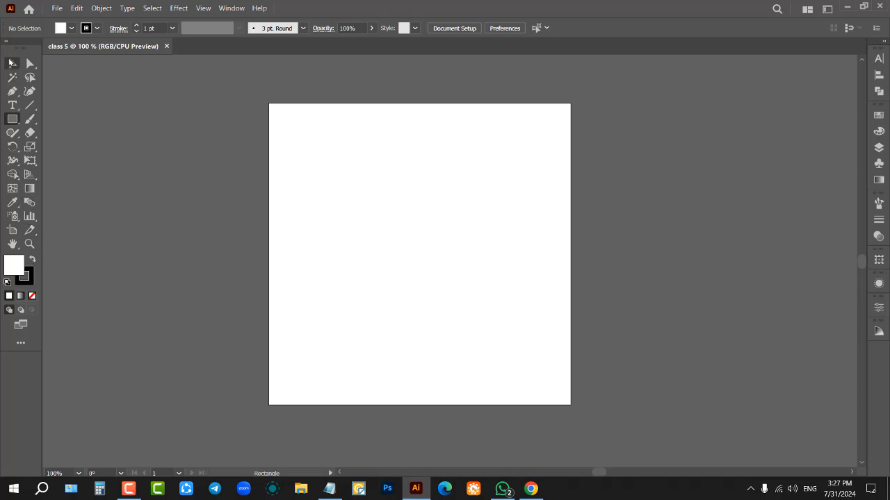
- Switch to the Batch 3 notes in Notepad, review the class 4 topics, and return to Illustrator
left_click(330, 489)
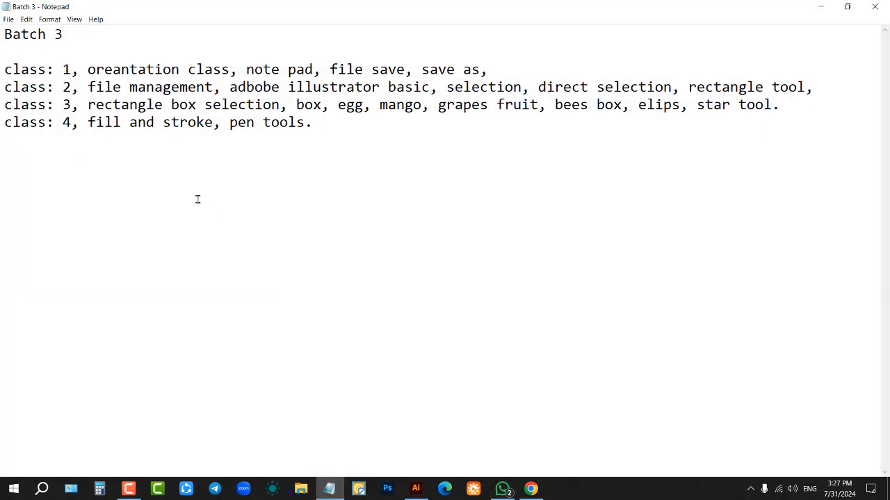
left_click_drag(89, 122, 214, 122)
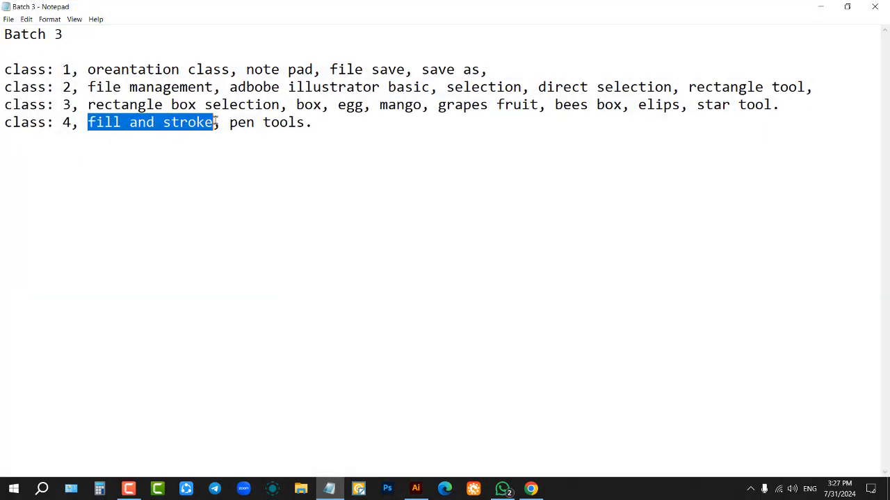
left_click(350, 123)
left_click(826, 6)
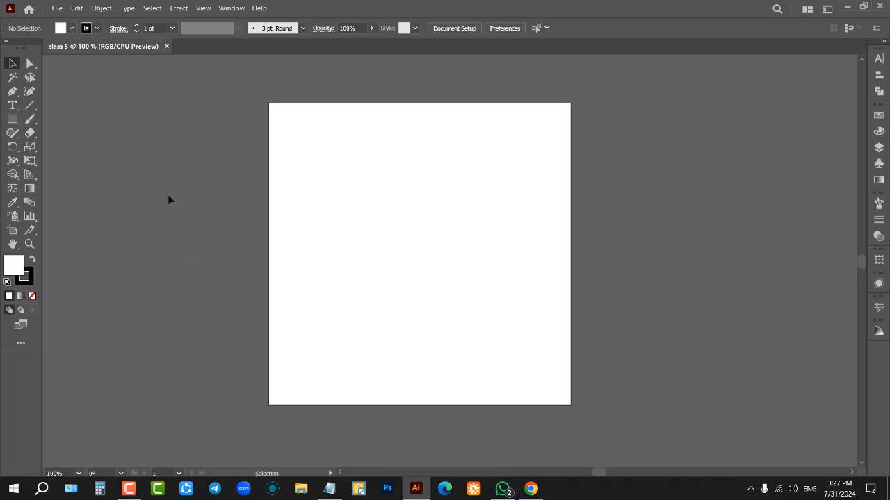
- Draw a square near the artboard's upper-left corner and enlarge it to about a quarter of the artboard's width
left_click(12, 119)
scroll(318, 105, "up", 1)
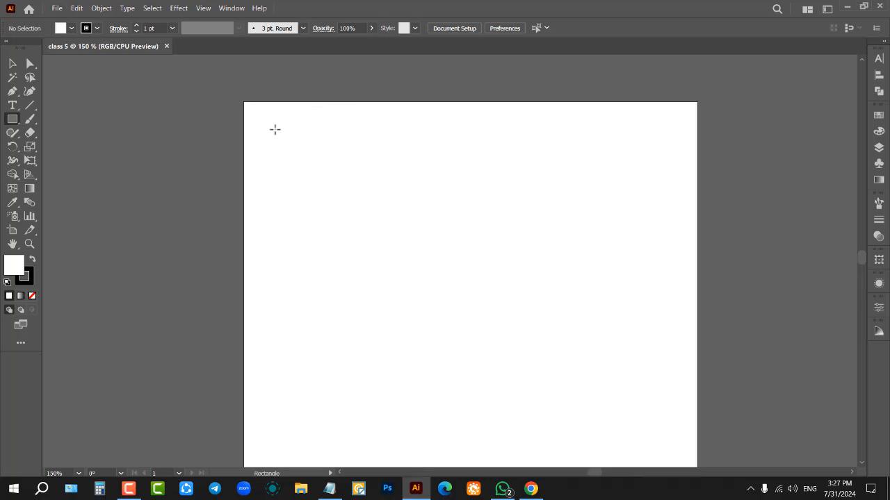
left_click_drag(270, 124, 319, 174)
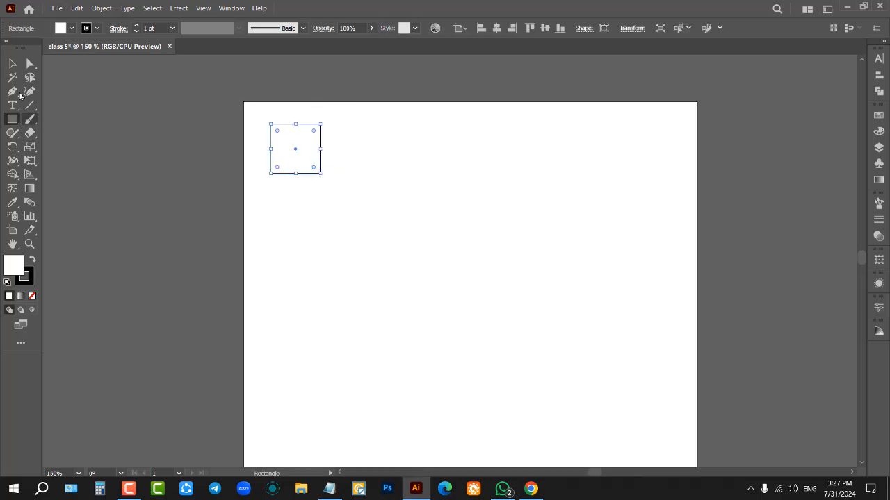
left_click(12, 63)
left_click(174, 161)
left_click(310, 151)
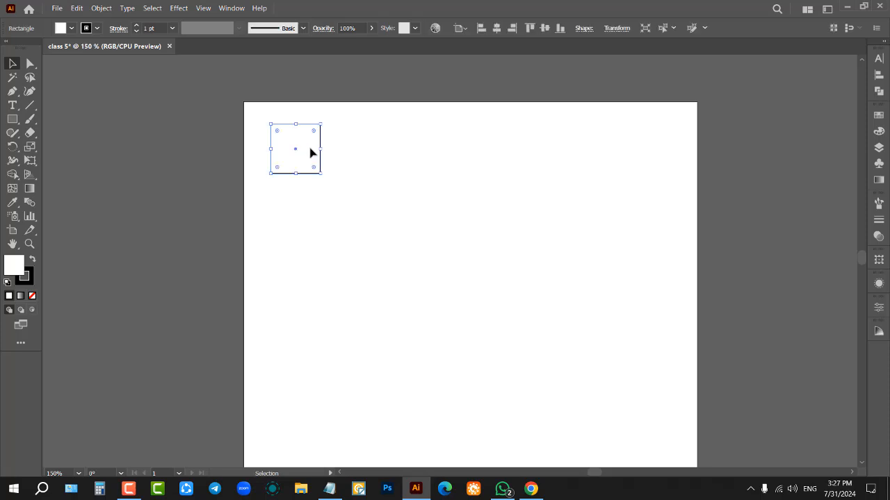
left_click_drag(320, 173, 379, 254)
left_click(315, 288)
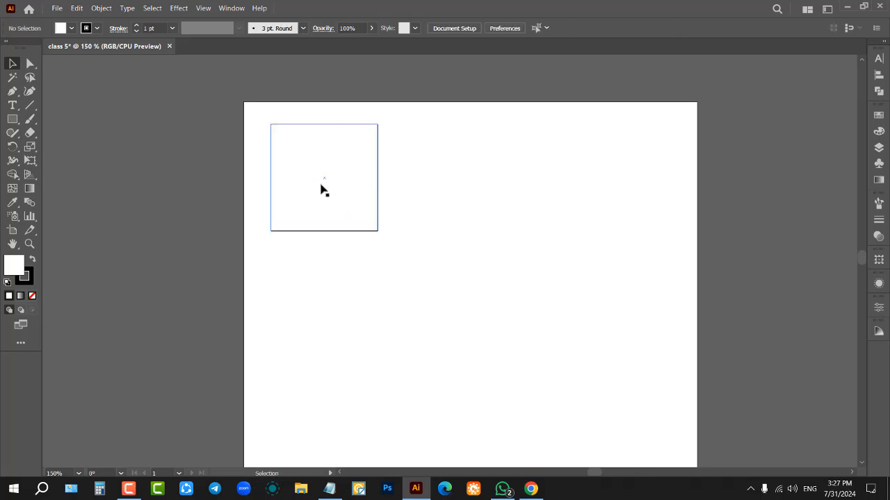
- Duplicate the square horizontally and repeat the copy to form an evenly spaced row of three
left_click_drag(323, 190, 474, 189)
key("ctrl+d")
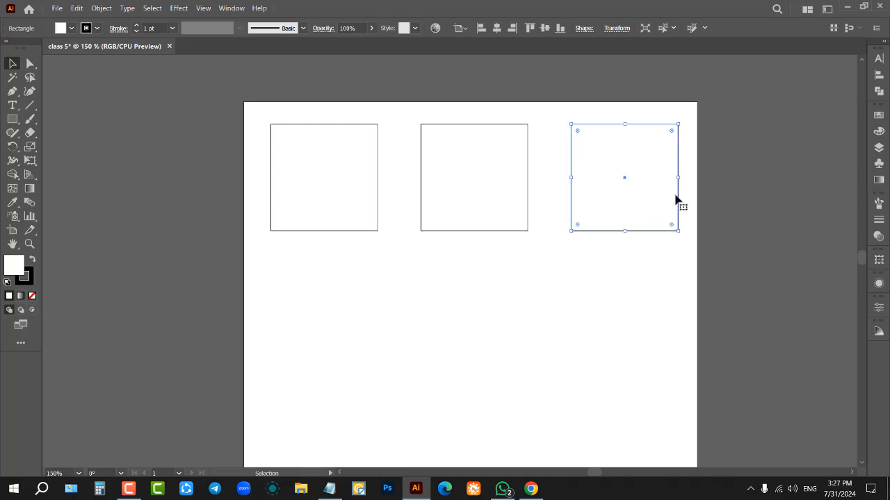
left_click(720, 200)
- Copy the row of three squares downward and repeat the copy to complete a three-by-three grid
scroll(445, 171, "down", 1)
left_click_drag(584, 251, 592, 252)
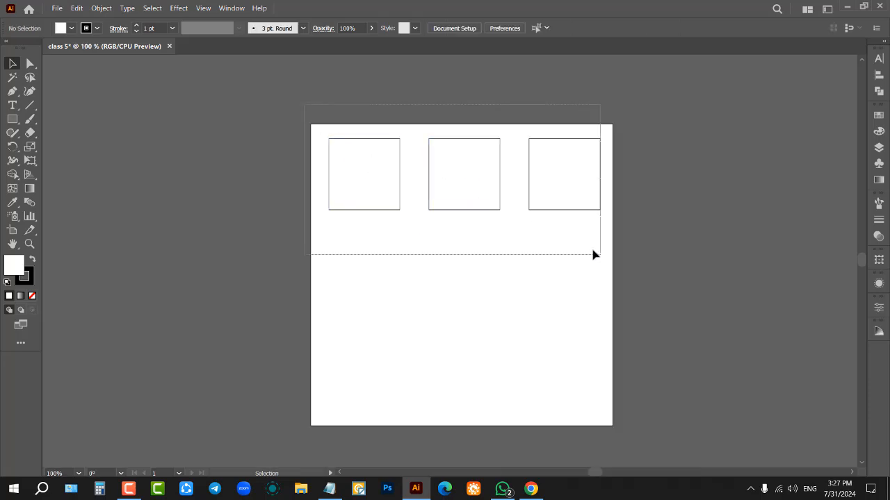
left_click_drag(572, 177, 573, 264)
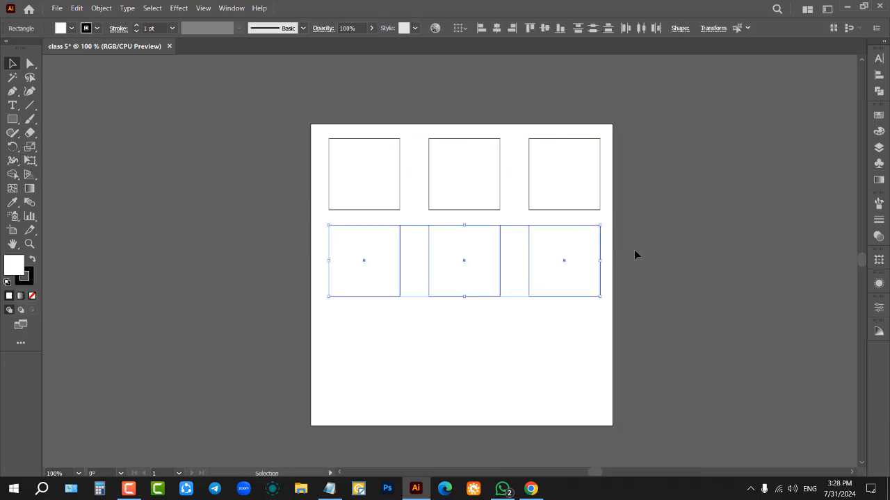
key("ctrl+d")
left_click(648, 244)
- Fill all nine squares with orange and set their stroke weight to 10 pt
scroll(461, 165, "up", 2)
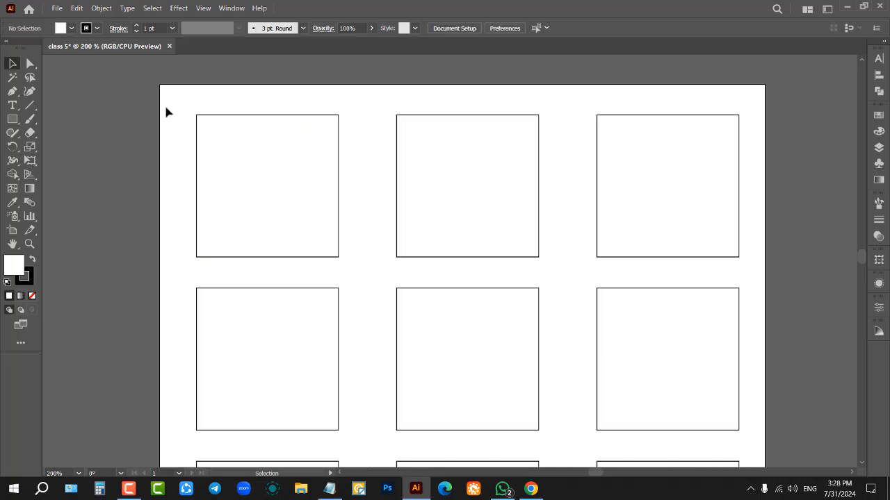
scroll(185, 119, "down", 2)
left_click_drag(173, 90, 560, 371)
left_click(71, 28)
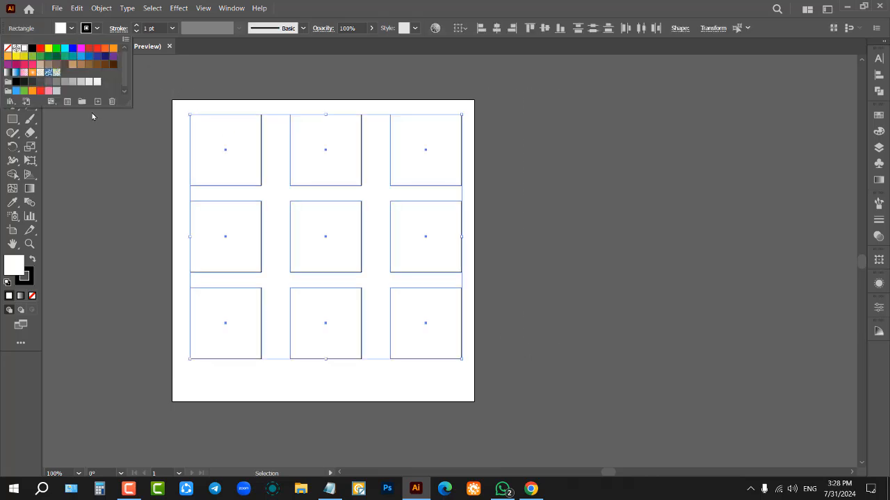
left_click(112, 50)
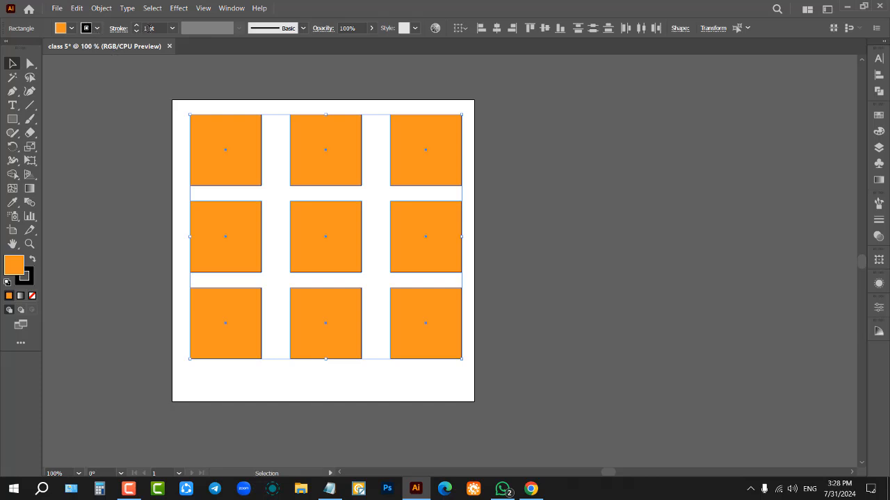
scroll(149, 28, "up", 9)
left_click(154, 142)
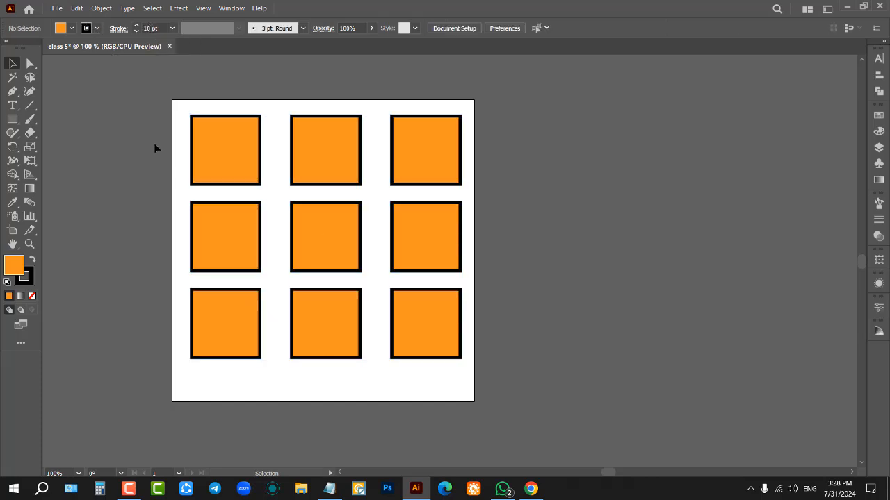
- Set the stroke of the middle square in the top row to None
scroll(171, 135, "up", 1)
scroll(173, 134, "up", 1)
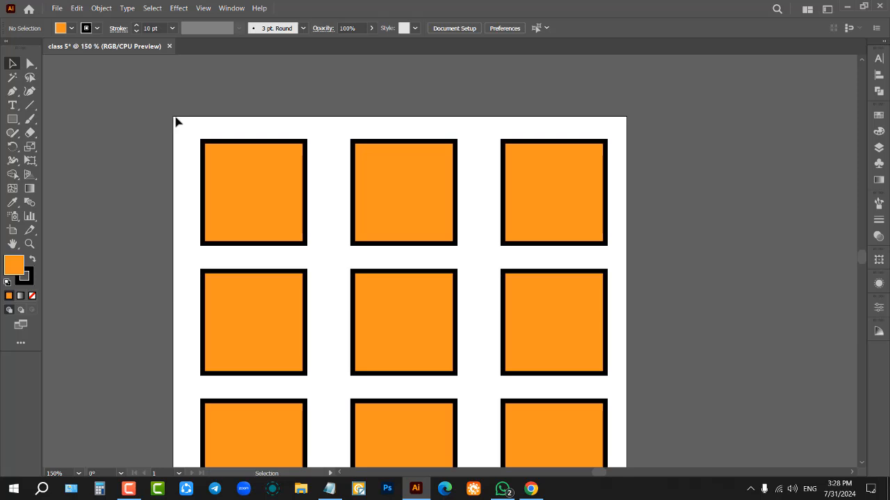
scroll(248, 139, "up", 1)
left_click(269, 190)
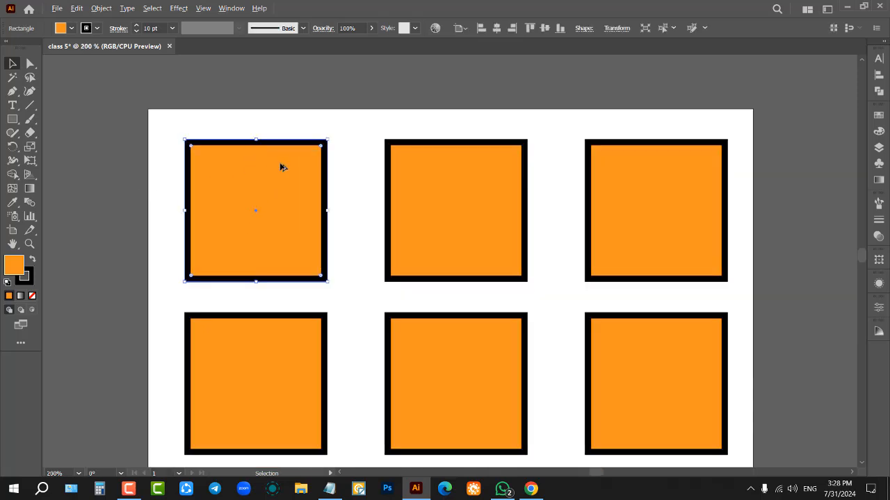
scroll(282, 166, "up", 1)
scroll(217, 185, "down", 1)
left_click(443, 207)
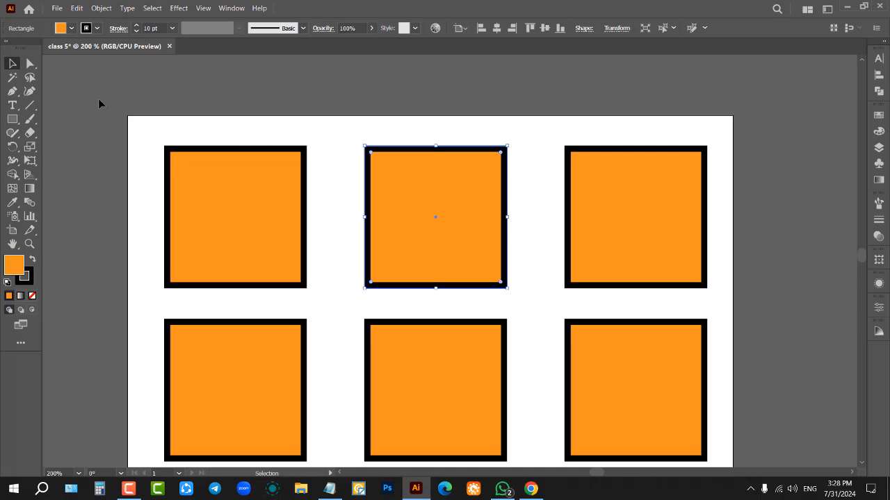
left_click(98, 28)
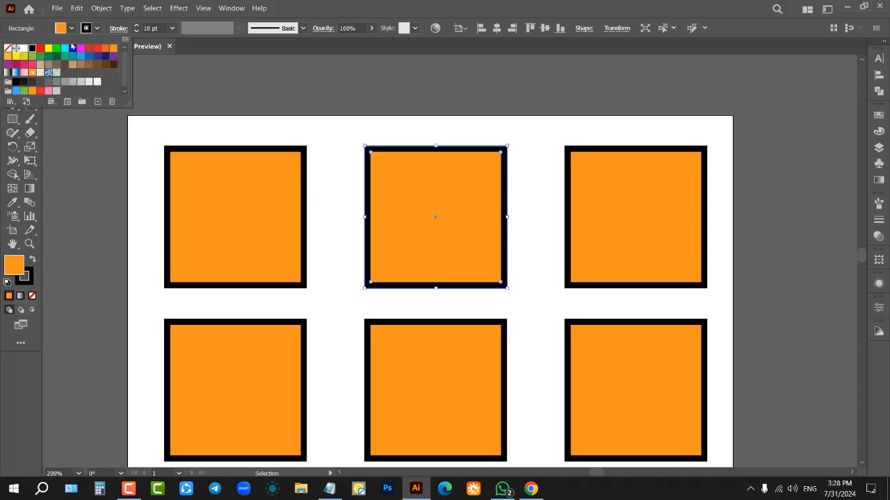
left_click(98, 29)
left_click(98, 30)
left_click(32, 278)
left_click(32, 278)
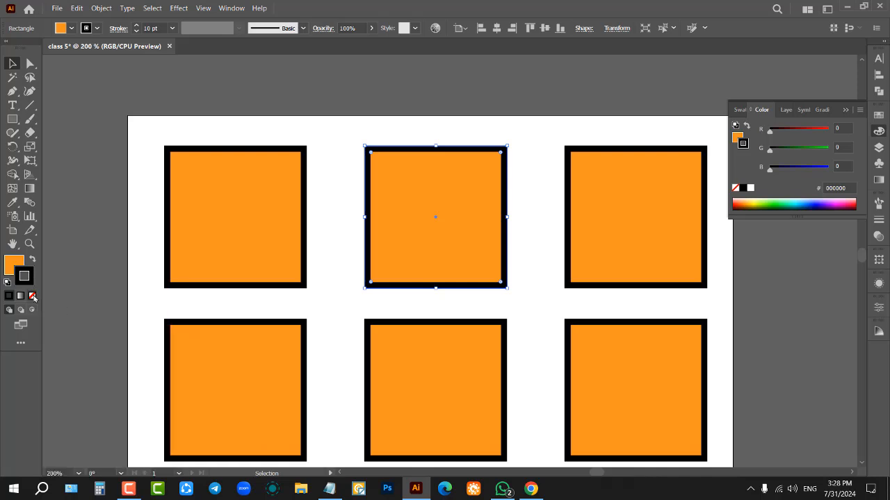
left_click(32, 296)
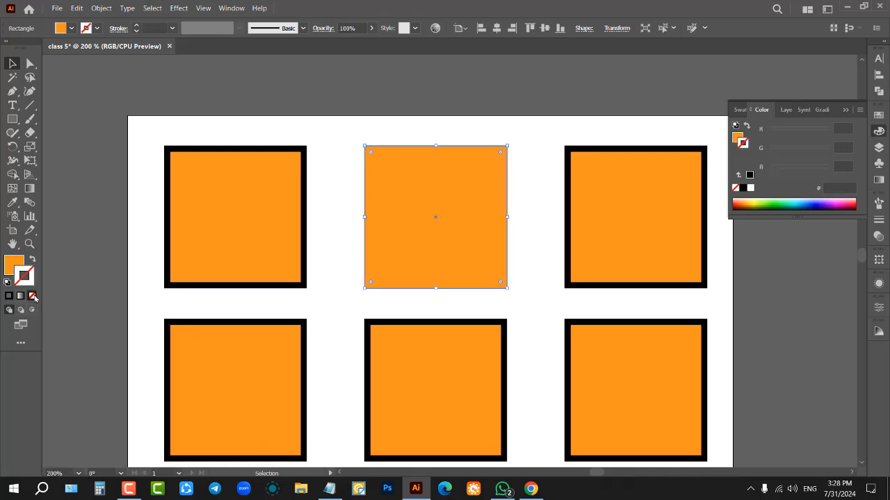
left_click(96, 27)
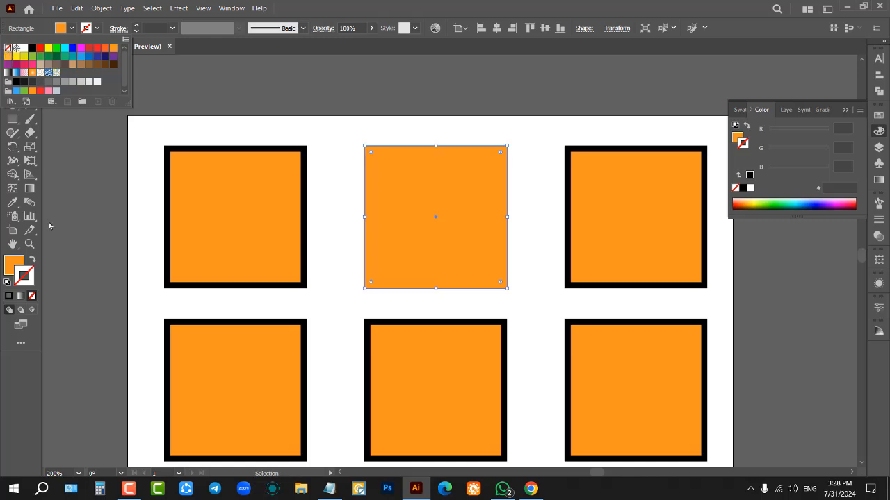
- Set the fill of the right square in the top row to None
left_click(37, 280)
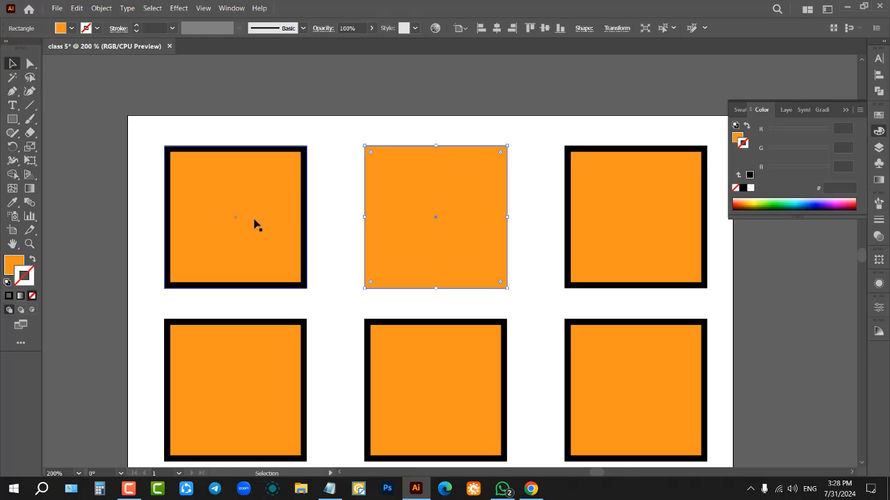
left_click(332, 164)
scroll(298, 178, "down", 1)
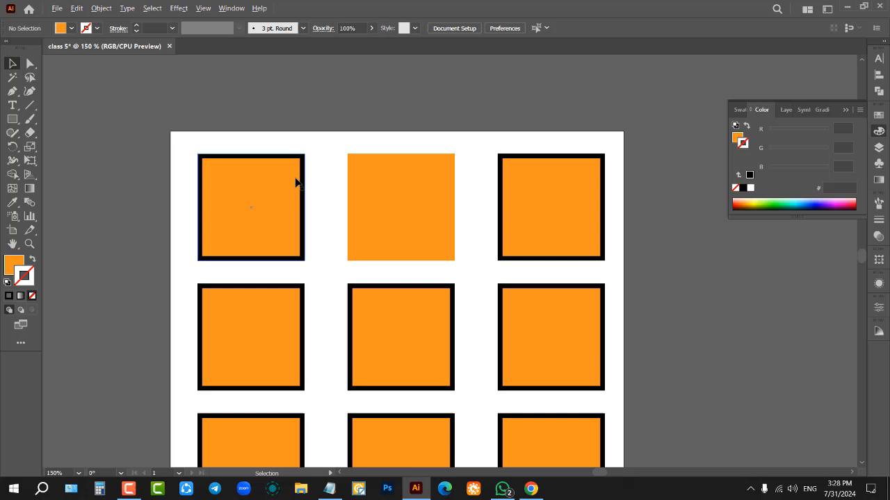
left_click(571, 212)
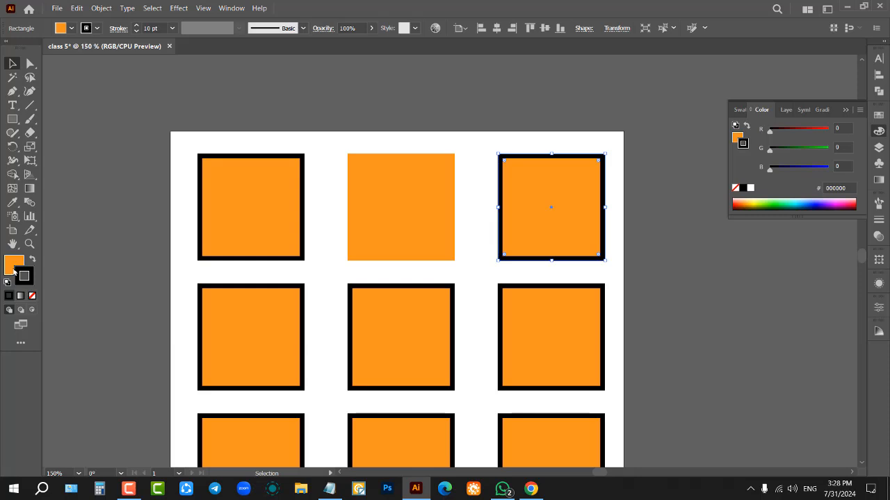
left_click(12, 266)
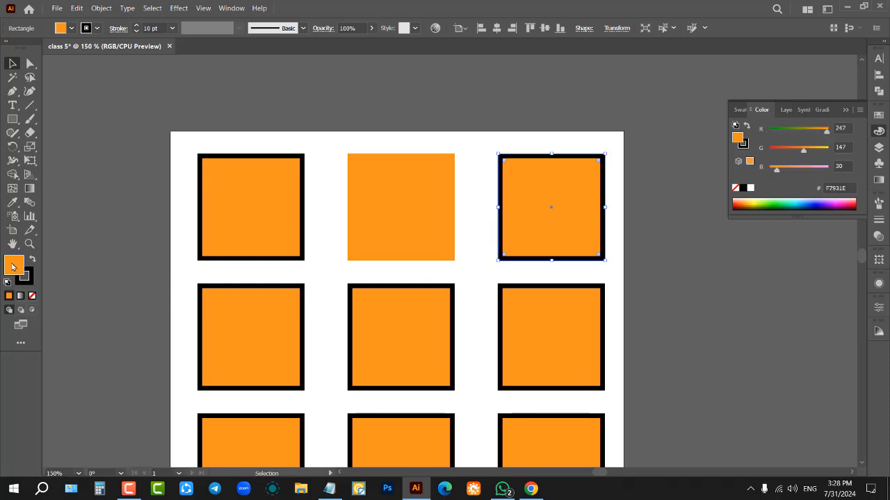
left_click(32, 297)
left_click(96, 210)
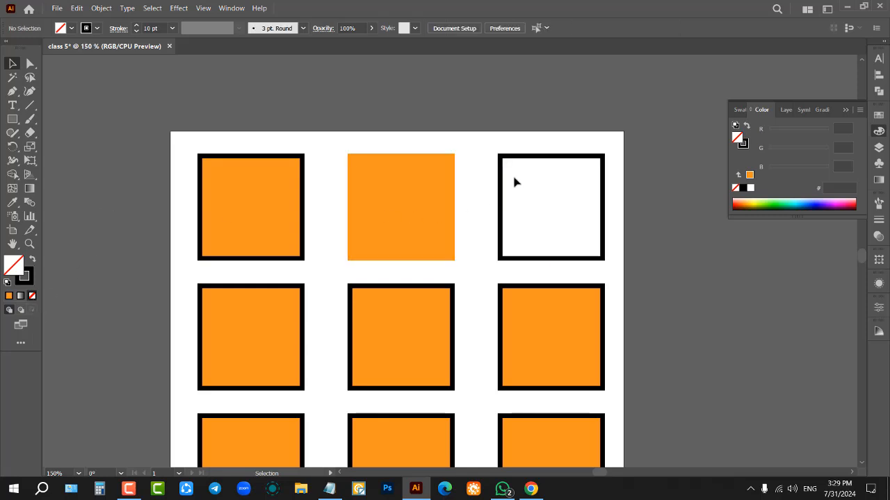
- Move the unfilled square in the top row partly off the artboard and undo the move
left_click_drag(512, 135, 582, 193)
left_click(670, 204)
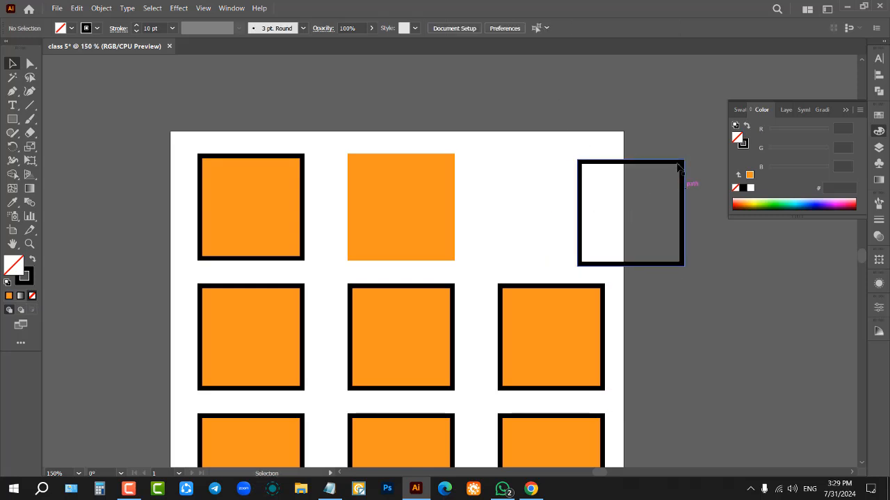
key("ctrl+z")
left_click(640, 122)
scroll(550, 162, "down", 3)
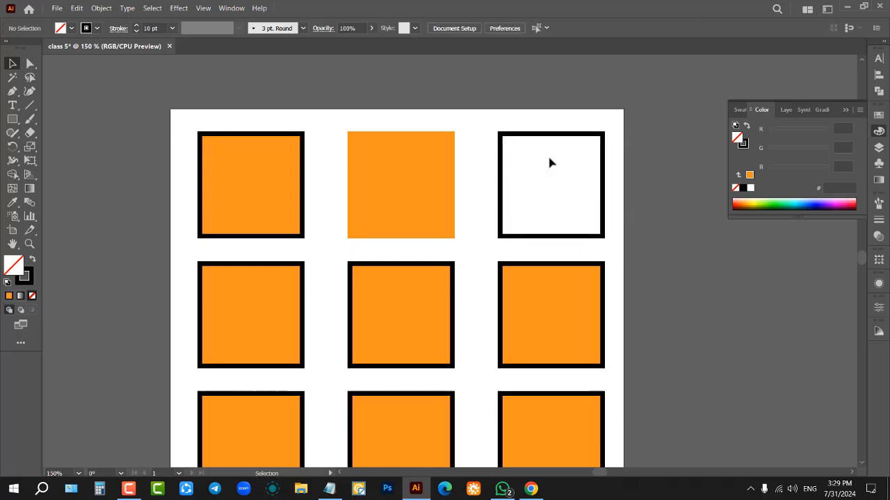
- Set the stroke weight of all three squares in the middle row to 20 pt
scroll(292, 249, "up", 1)
left_click(254, 282)
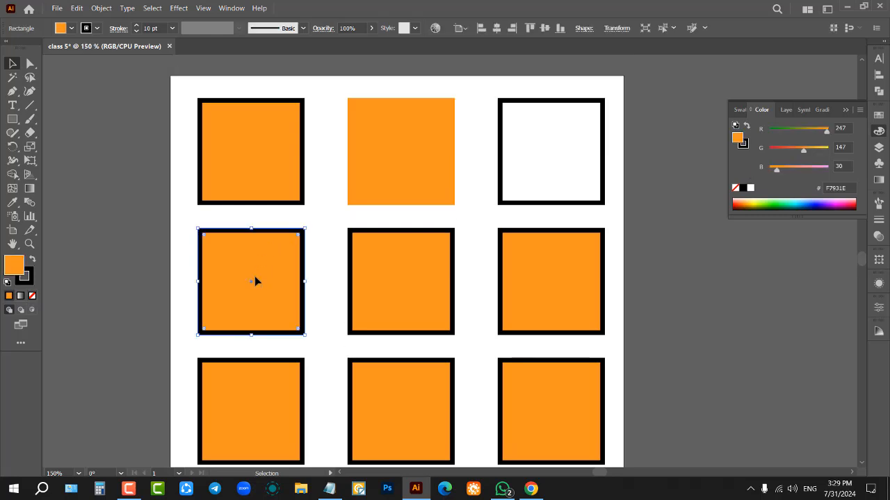
scroll(254, 278, "up", 2)
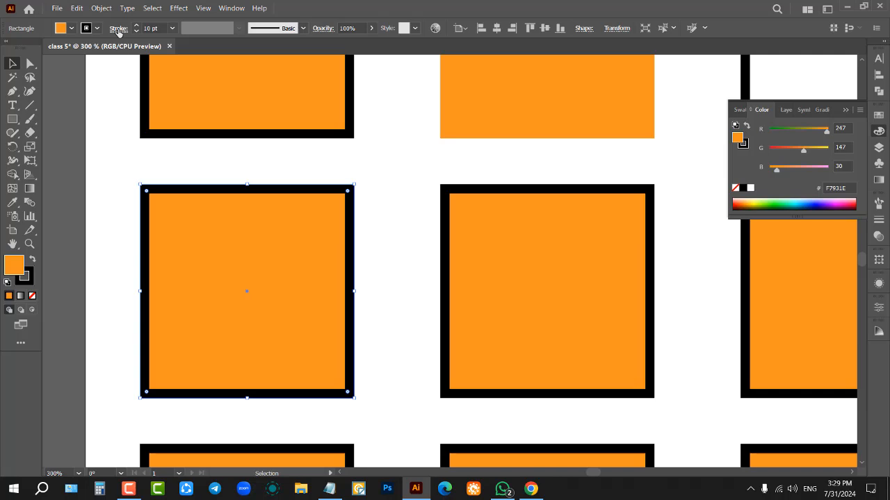
left_click(126, 154)
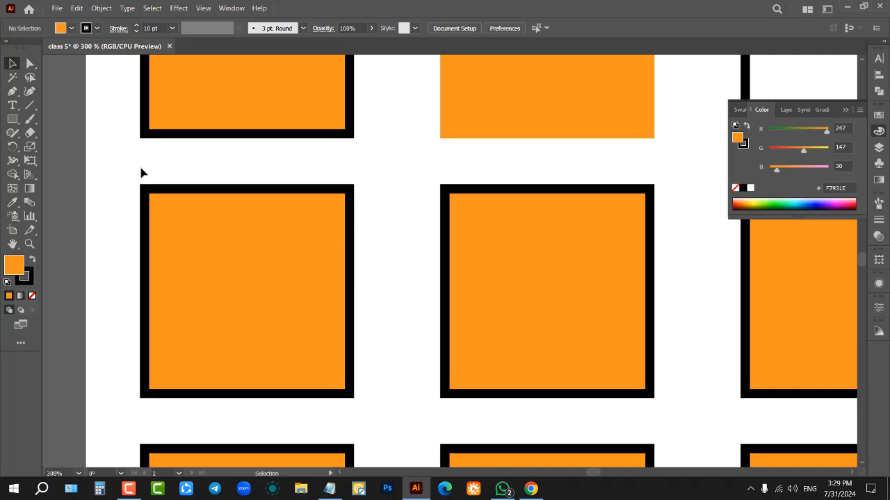
scroll(143, 173, "down", 3)
left_click_drag(121, 201, 403, 237)
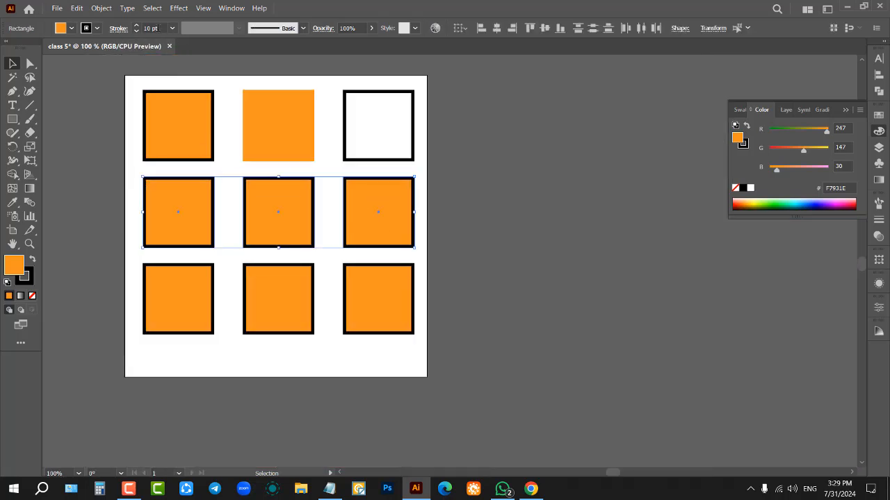
scroll(157, 28, "up", 10)
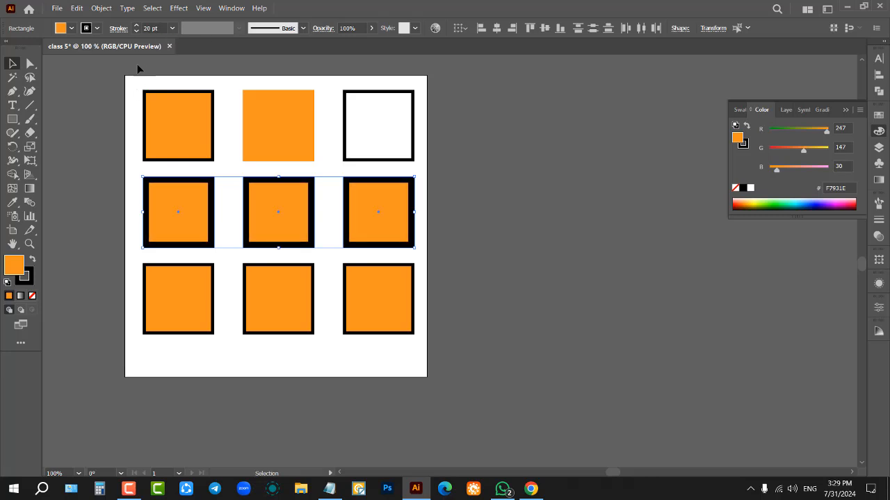
left_click(119, 218)
- Align the stroke of the left square in the middle row to the center of its path
scroll(143, 200, "up", 2)
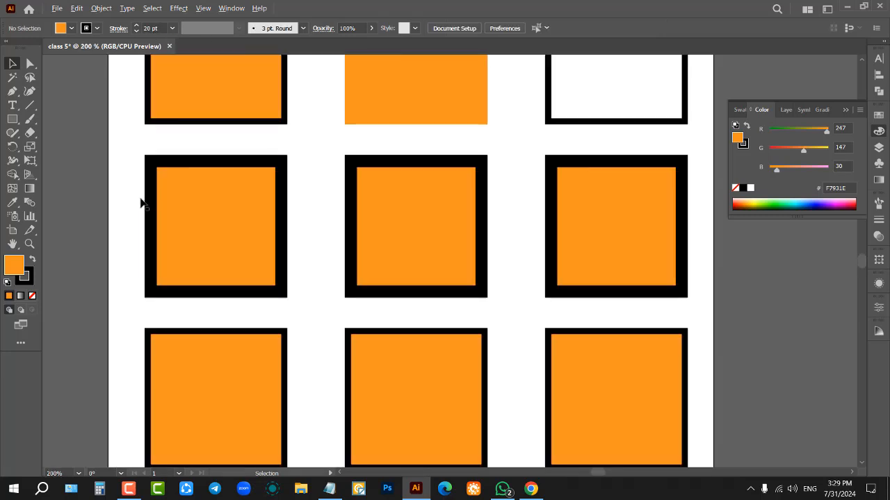
left_click(190, 234)
scroll(187, 207, "up", 1)
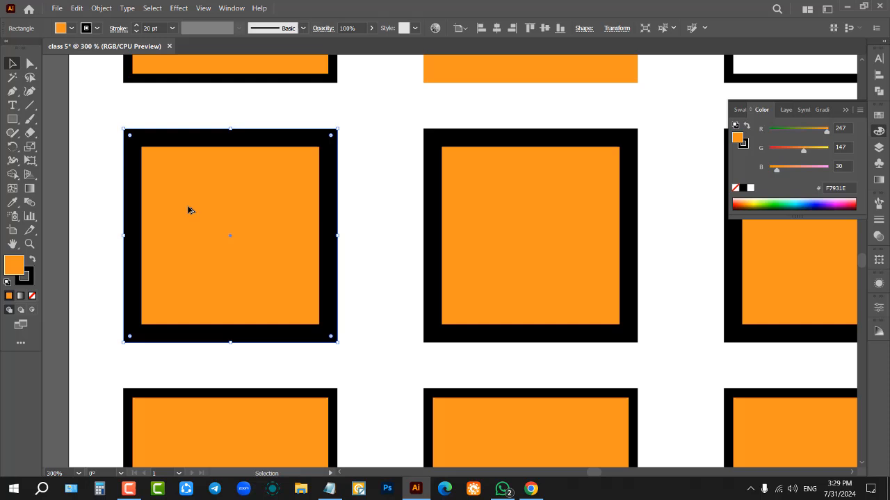
left_click(119, 30)
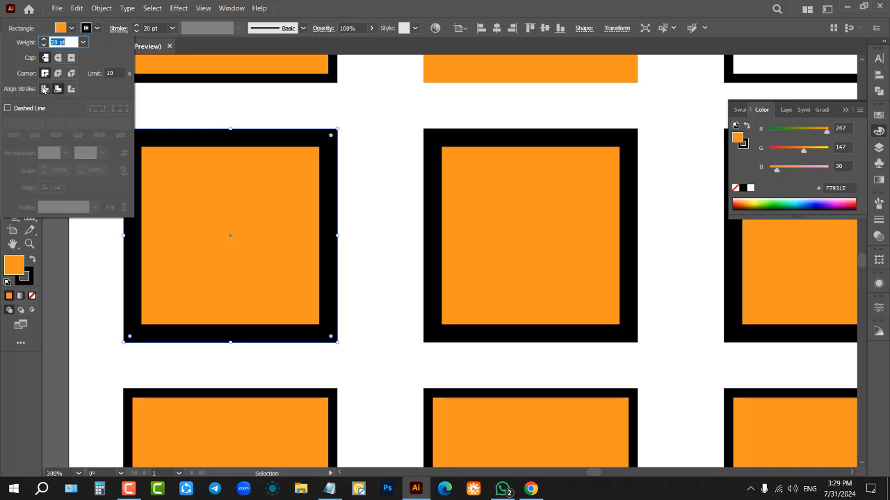
left_click(45, 89)
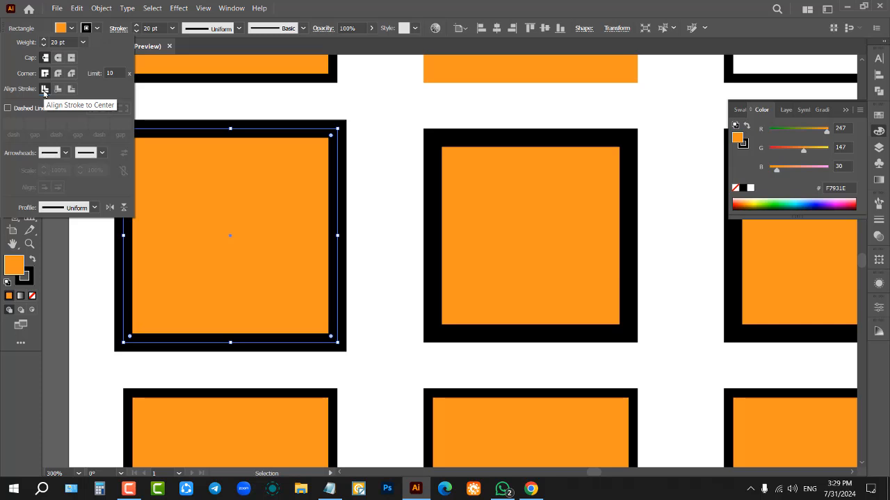
left_click(255, 97)
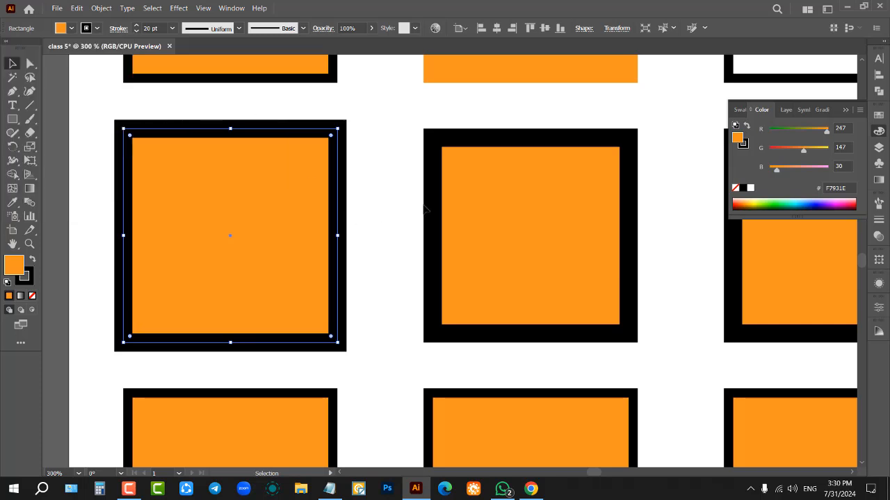
- Align the stroke of the right square in the middle row to the outside of its path
left_click(497, 235)
left_click(411, 171)
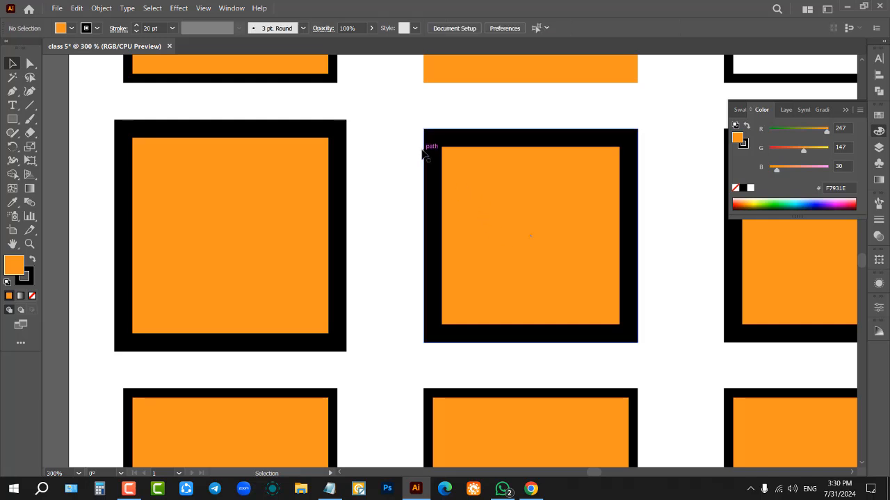
scroll(346, 198, "down", 2)
scroll(549, 215, "up", 2)
left_click(563, 209)
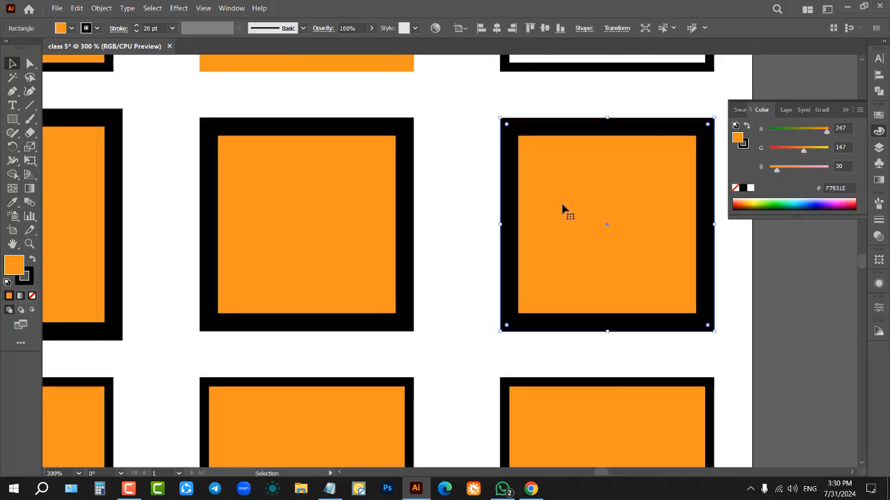
left_click(118, 28)
left_click(71, 89)
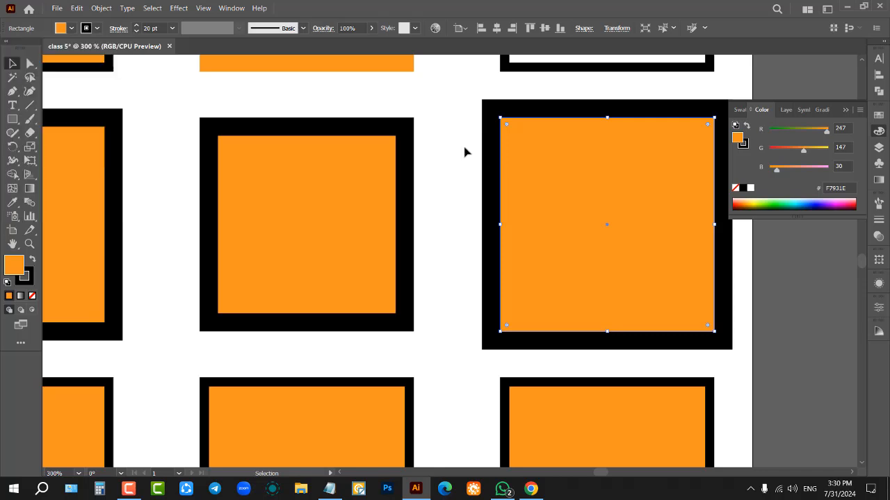
scroll(490, 172, "down", 2)
left_click(693, 217)
- Copy the left square of the middle row to the empty canvas beside the artboard, about 858 px to the left of the original
scroll(368, 257, "up", 1)
scroll(326, 232, "up", 1)
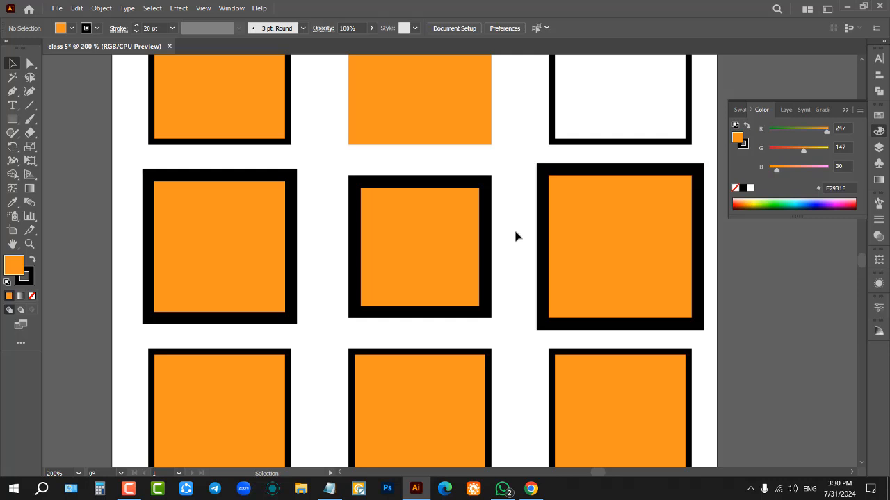
scroll(515, 236, "down", 1)
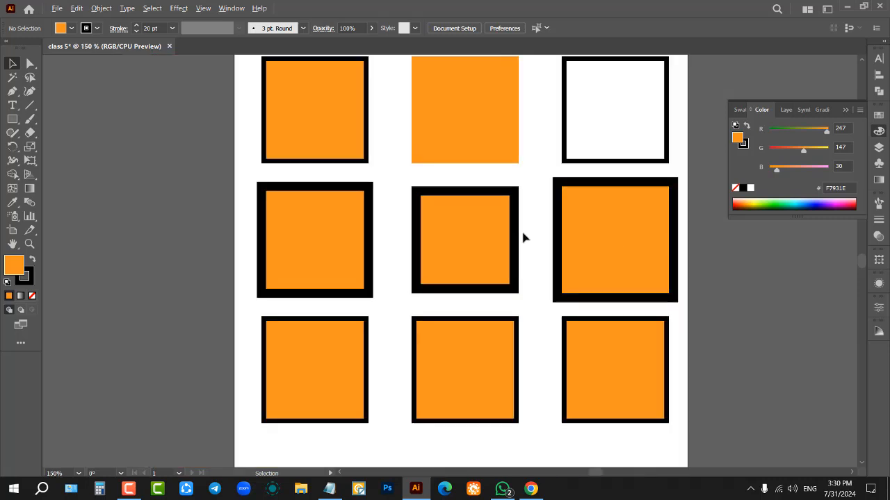
scroll(522, 239, "down", 1)
scroll(158, 207, "up", 1)
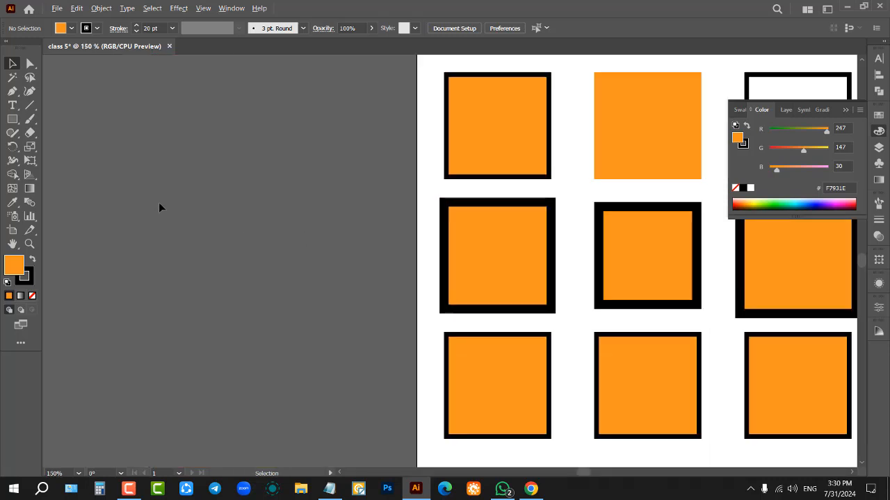
left_click(13, 94)
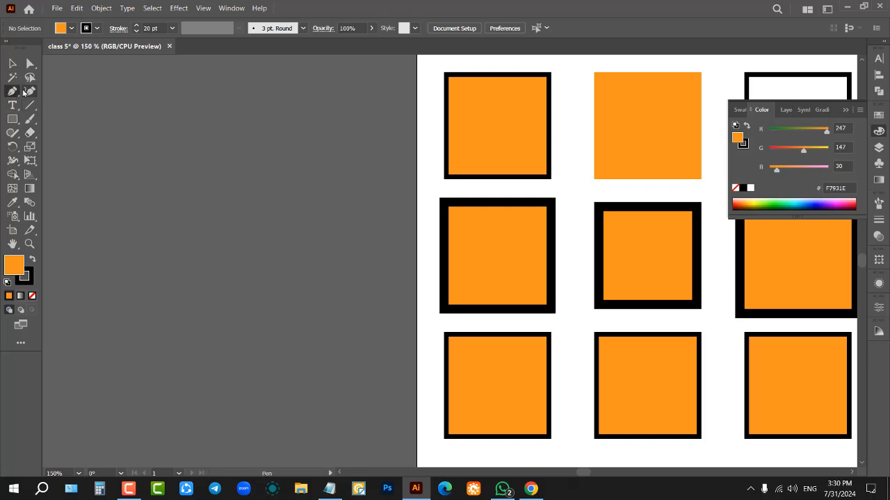
key("v")
scroll(712, 282, "down", 1)
left_click_drag(566, 264, 307, 250)
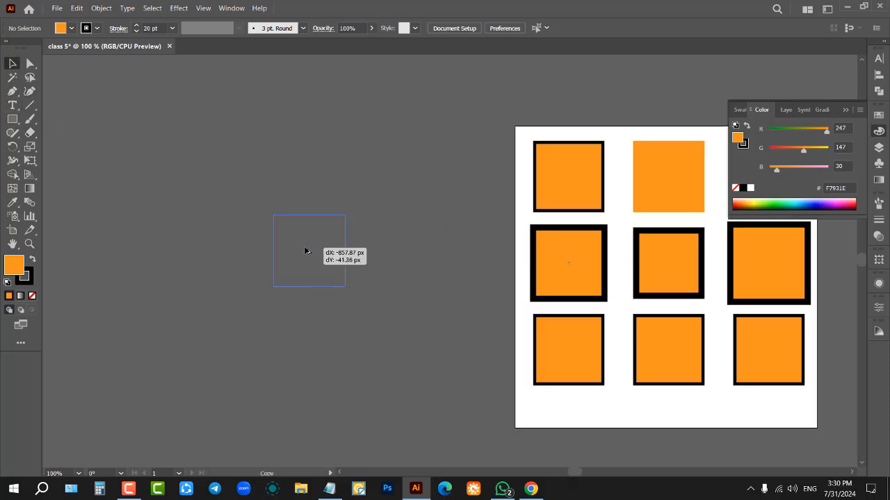
scroll(260, 235, "up", 1)
scroll(259, 232, "up", 1)
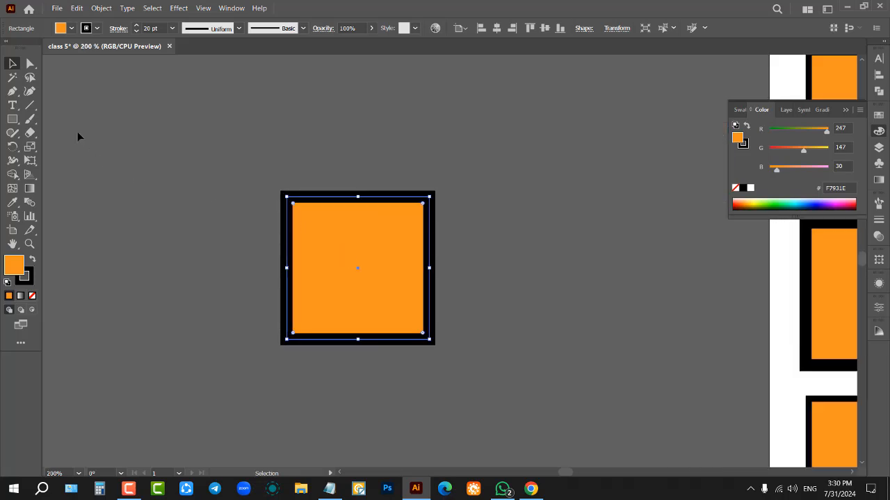
- Set the fill of the copied square outside the artboard to None
left_click(72, 28)
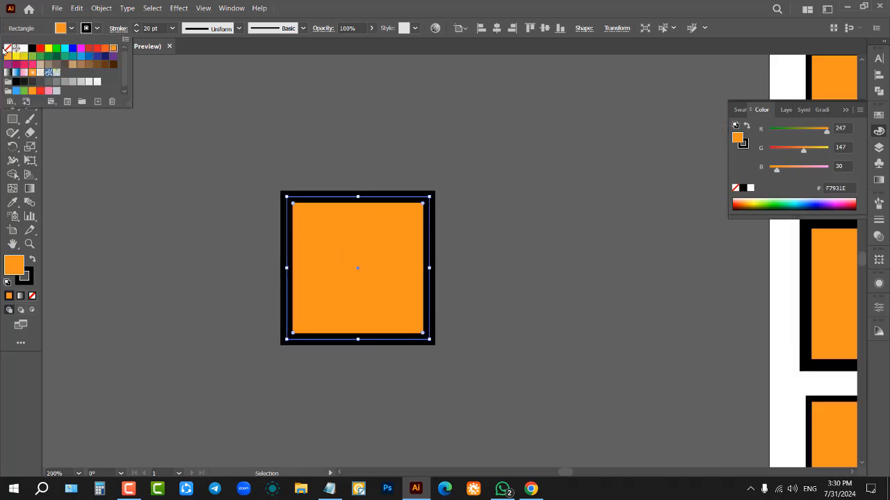
left_click(8, 49)
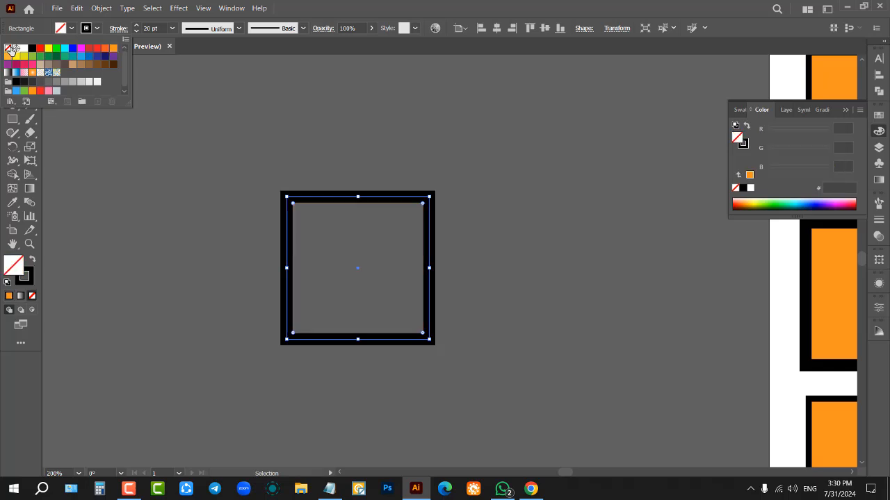
left_click(158, 292)
left_click(159, 288)
- Duplicate the unfilled square horizontally outside the artboard and repeat the copy to form an evenly spaced row of three
left_click(285, 243)
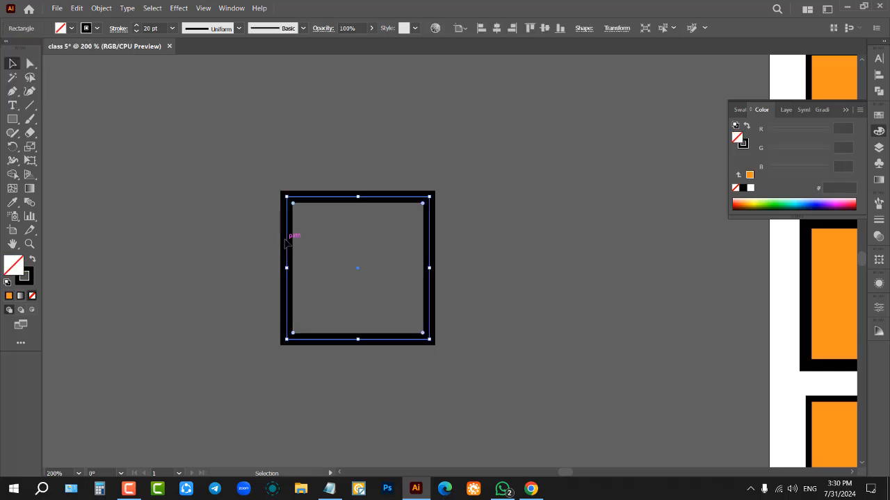
left_click_drag(285, 241, 341, 134)
key("ctrl+d")
scroll(389, 122, "up", 1)
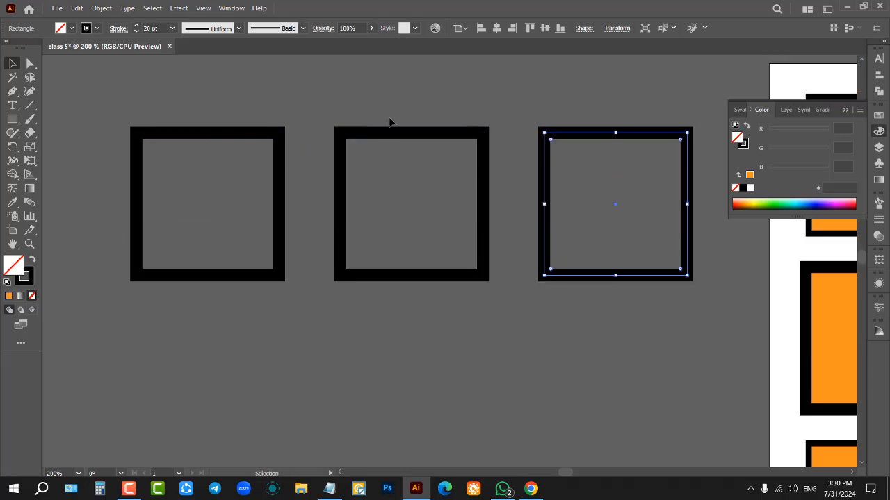
scroll(389, 123, "up", 1)
scroll(267, 168, "down", 1)
- Select the left unfilled square by its outline and move it slightly down and towards the middle one
left_click(247, 219)
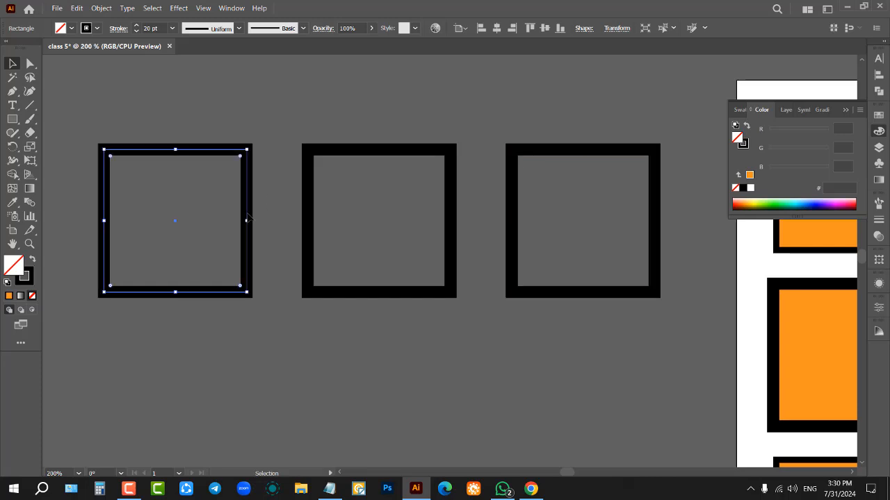
left_click(174, 167)
scroll(175, 165, "up", 1)
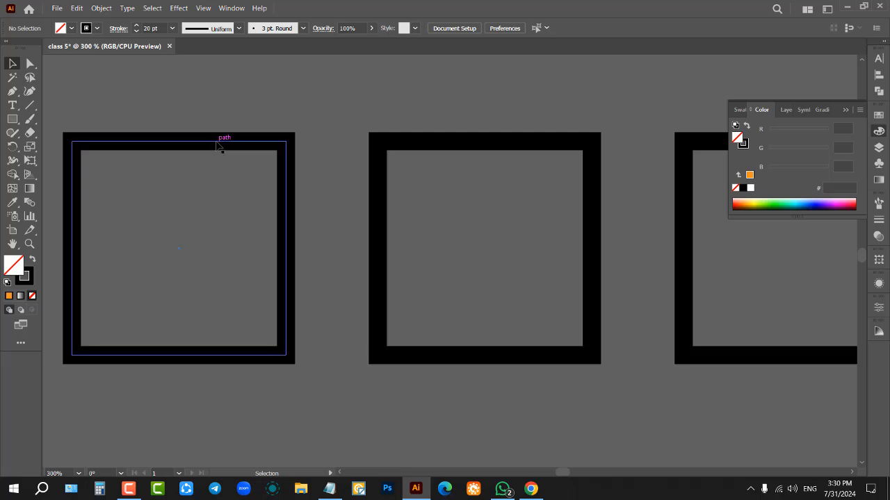
left_click(218, 145)
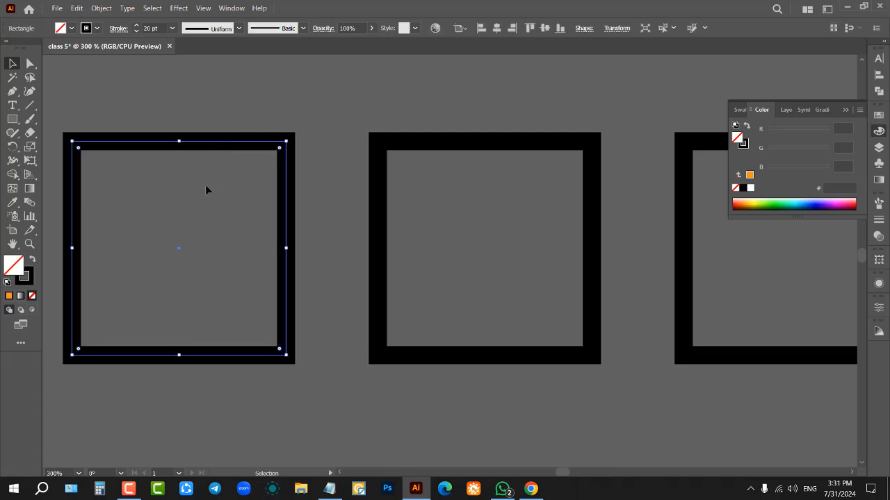
left_click_drag(207, 143, 251, 162)
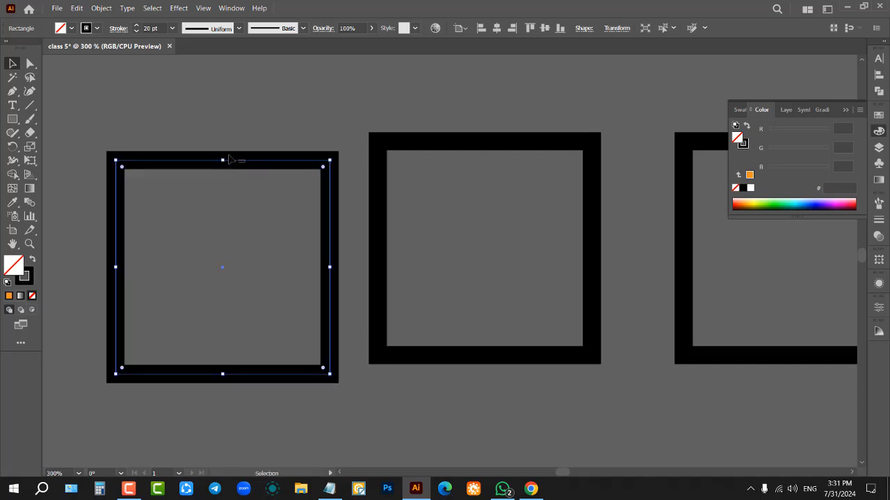
- Increase the stroke weight of the left unfilled square to 41 pt
left_click(131, 80)
left_click_drag(247, 210, 248, 211)
scroll(158, 28, "up", 16)
scroll(156, 28, "up", 20)
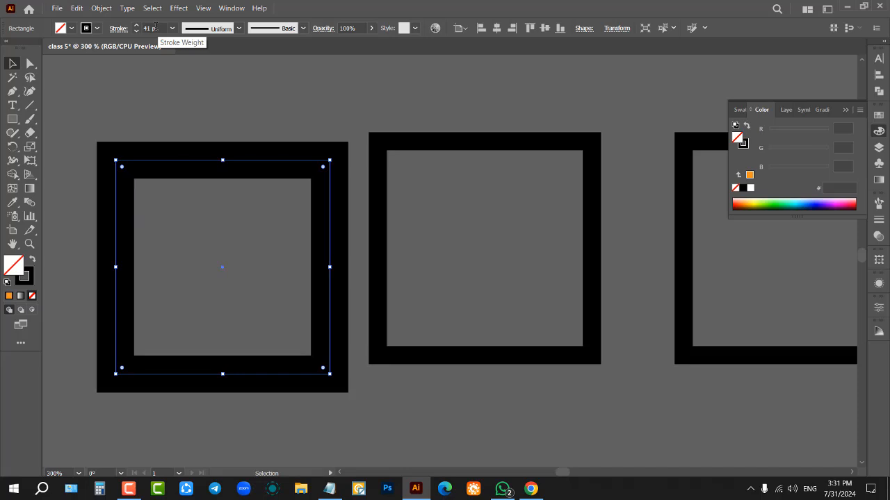
- Increase the left unfilled square's stroke weight to 60 pt and move the square slightly up
left_click(186, 100)
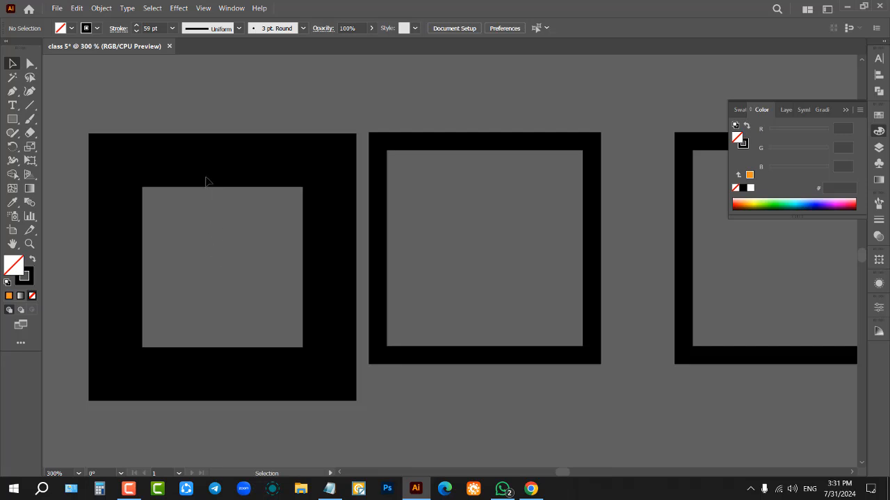
mouse_move(206, 178)
left_mouse_down()
mouse_move(227, 218)
mouse_move(254, 223)
left_mouse_up()
left_click(232, 163)
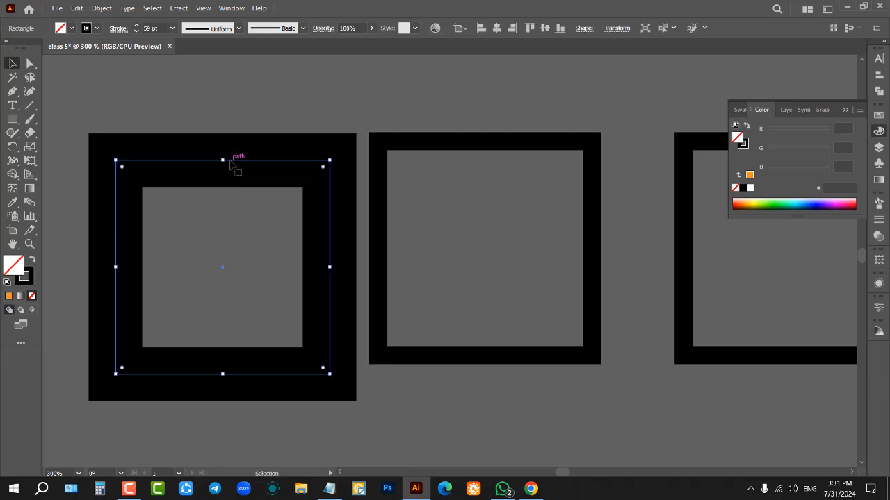
scroll(149, 27, "up", 1)
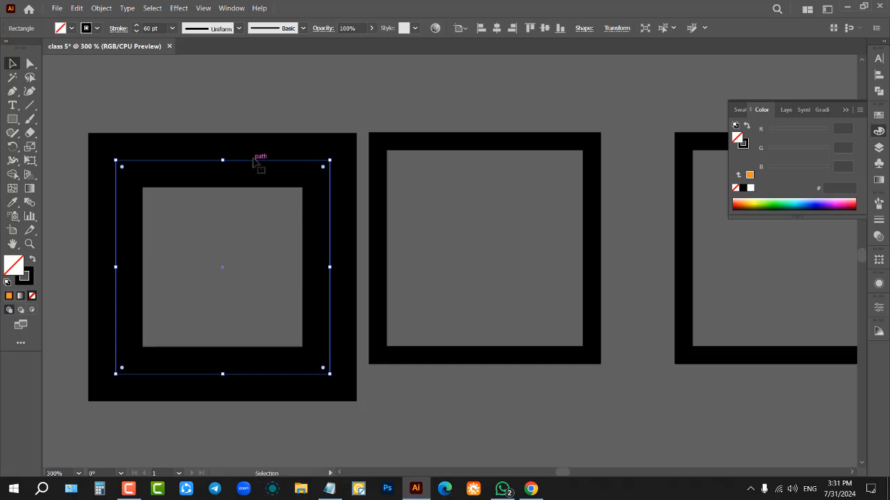
mouse_move(258, 165)
left_mouse_down()
mouse_move(235, 149)
mouse_move(264, 159)
mouse_move(263, 152)
left_mouse_up()
left_click(296, 81)
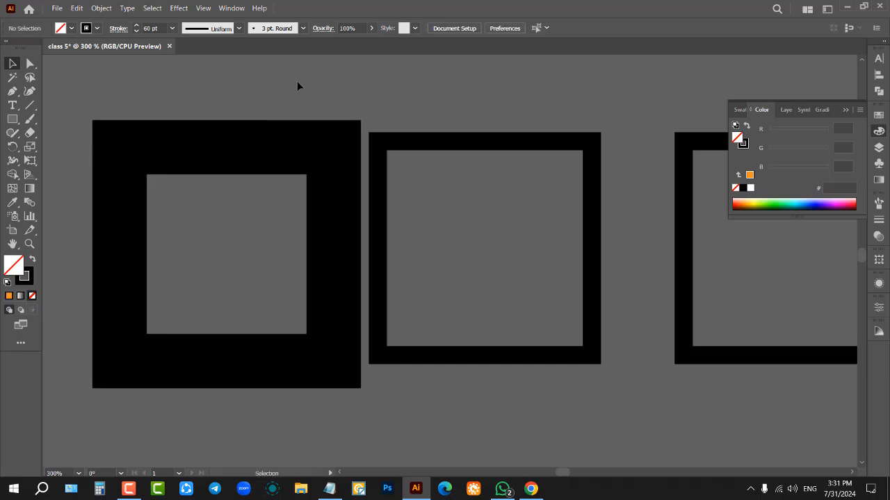
- Copy the left square's 60 pt stroke to the middle and right unfilled squares with the Eyedropper
left_click_drag(443, 157, 488, 189)
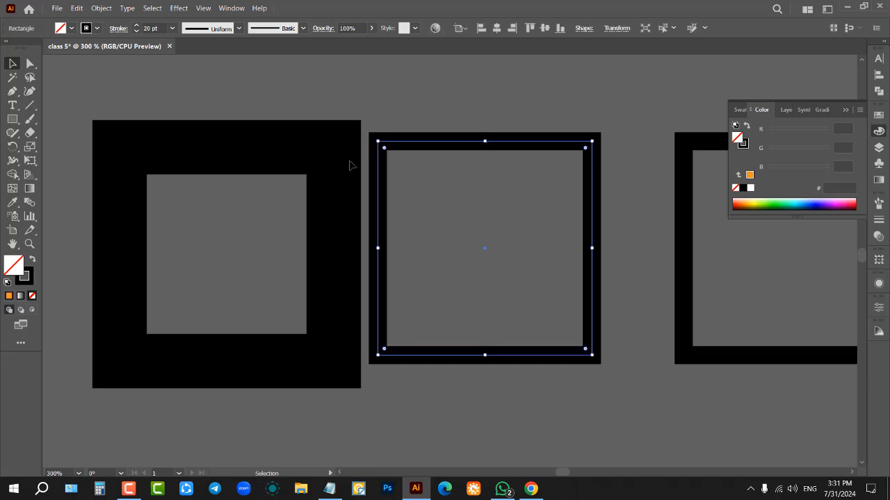
scroll(242, 140, "down", 1)
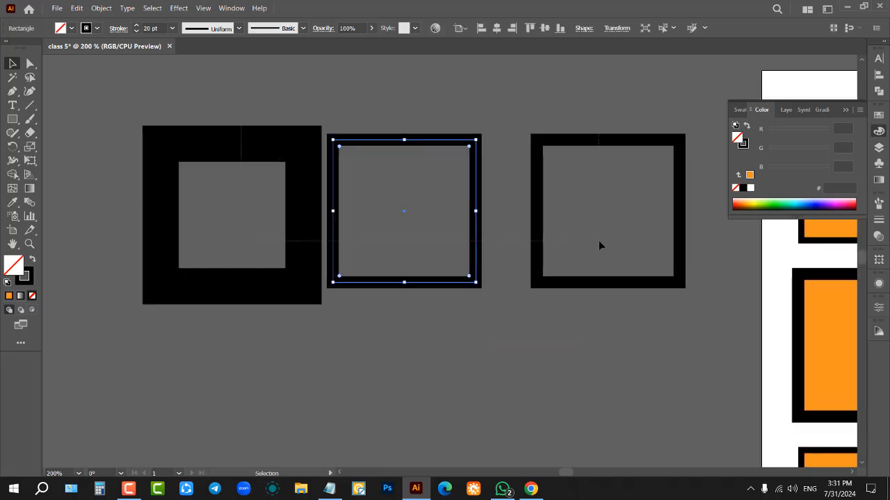
left_click_drag(599, 240, 599, 241)
key("i")
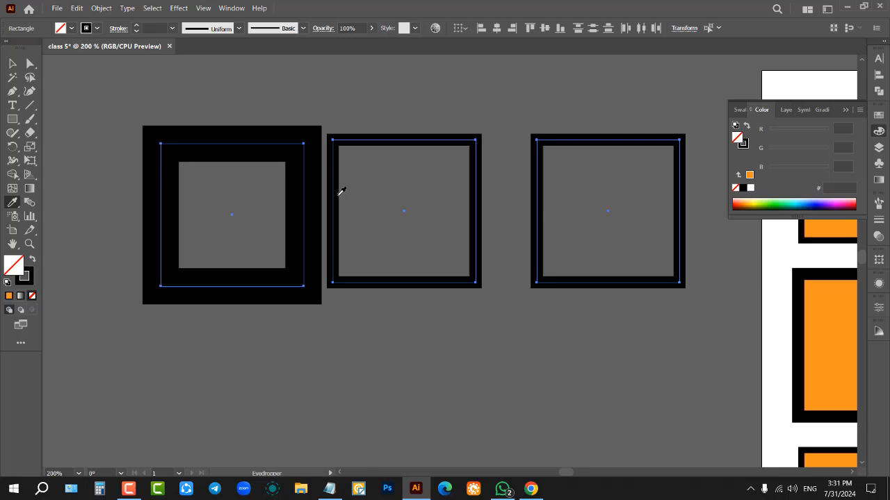
left_click(311, 171)
left_click(12, 63)
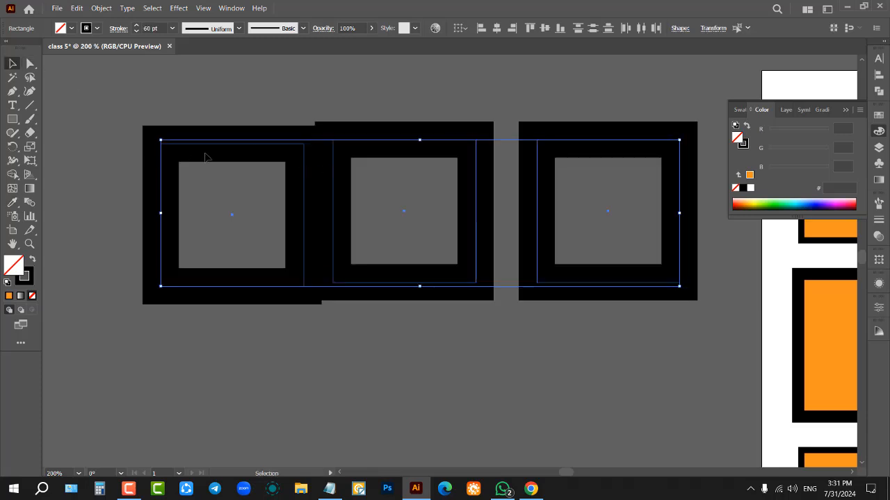
- Move the left unfilled square away from the middle one, level with the other two, leaving a wider gap
left_click(229, 160)
left_click_drag(230, 146, 208, 144)
left_click(281, 95)
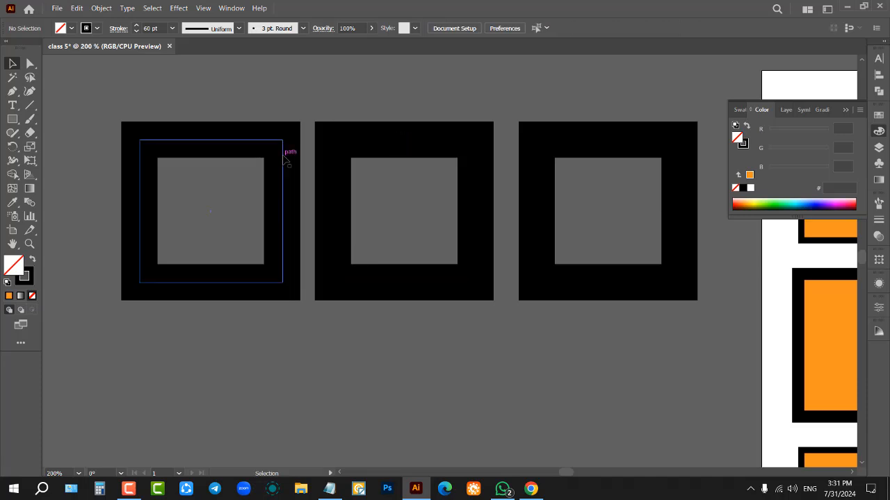
left_click_drag(282, 148, 253, 146)
scroll(178, 131, "up", 2)
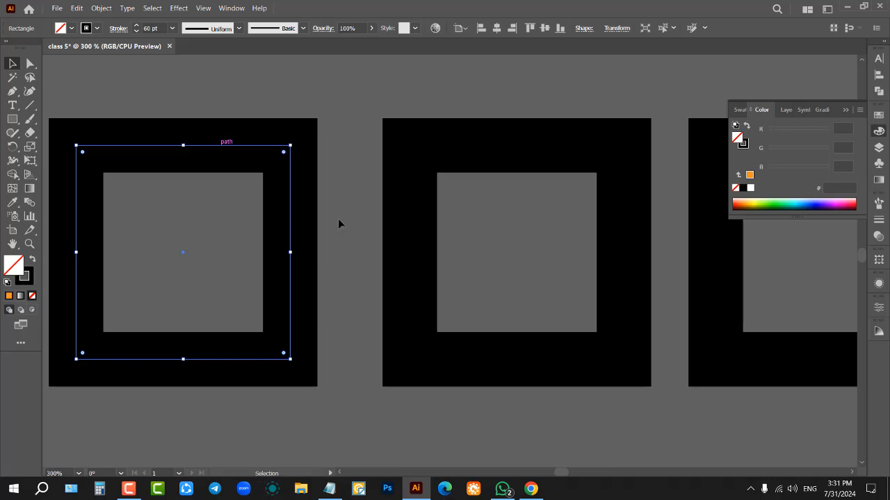
- Align the stroke of the middle unfilled square to the inside of its path
left_click(479, 276)
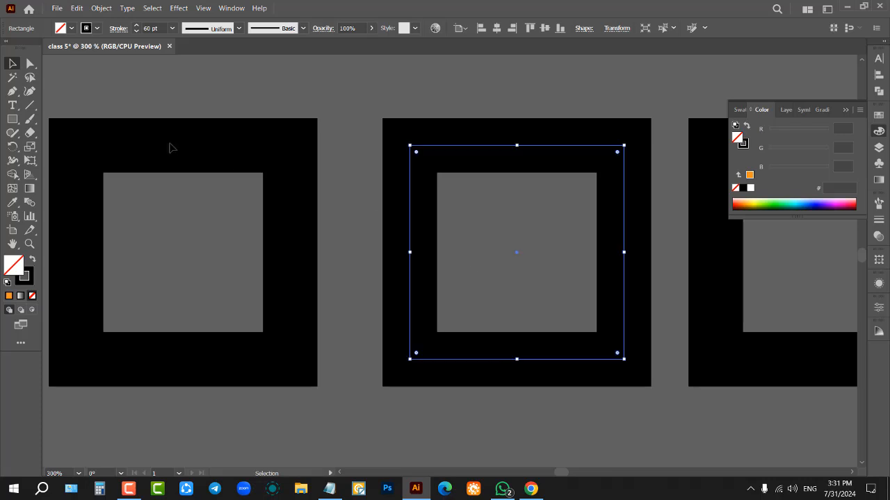
left_click(118, 28)
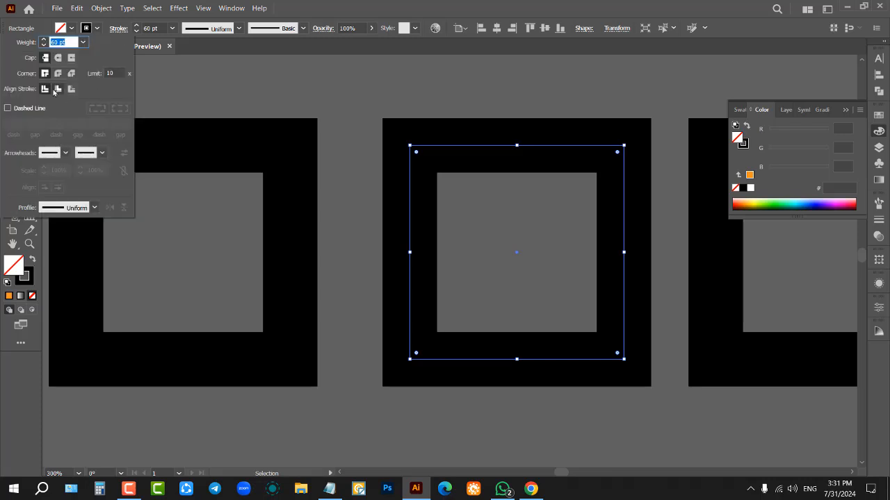
left_click(58, 89)
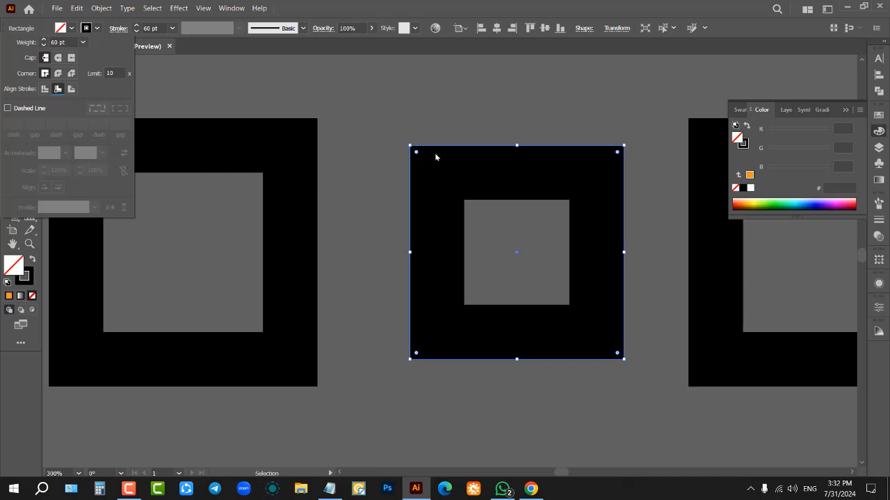
left_click(397, 197)
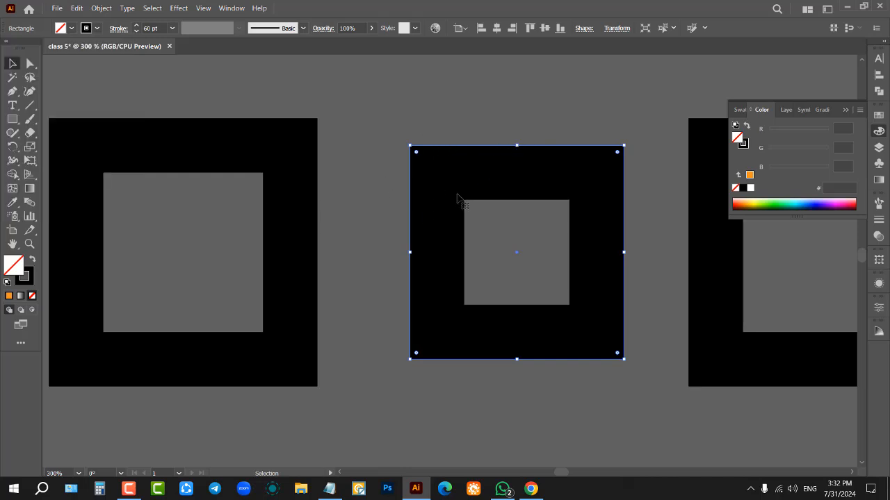
left_click(369, 174)
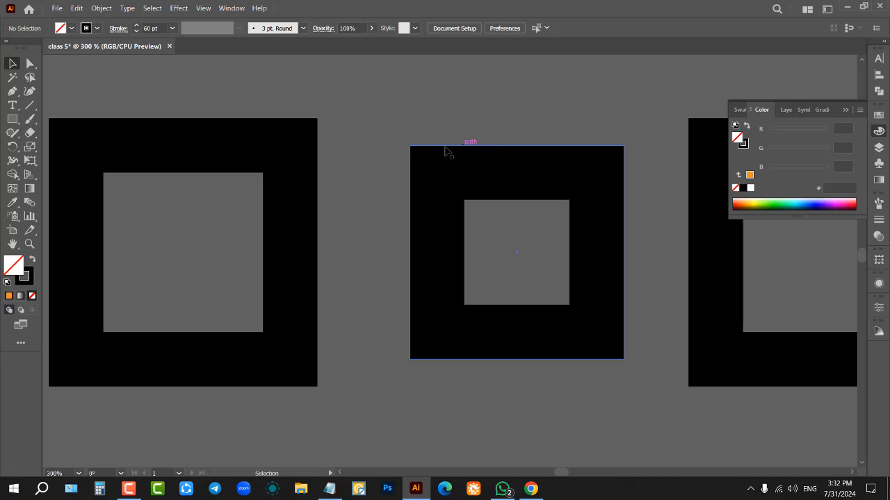
- Align the stroke of the right unfilled square to the outside of its path
scroll(407, 165, "down", 2)
left_click(591, 164)
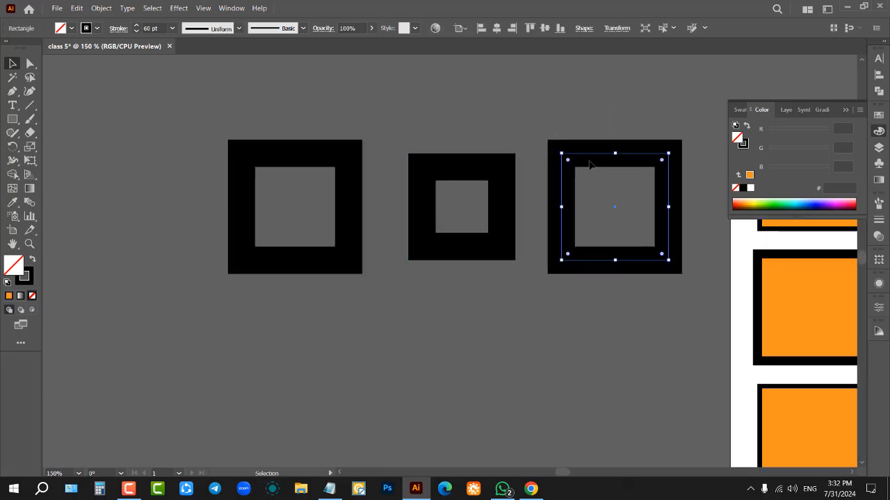
scroll(589, 161, "up", 1)
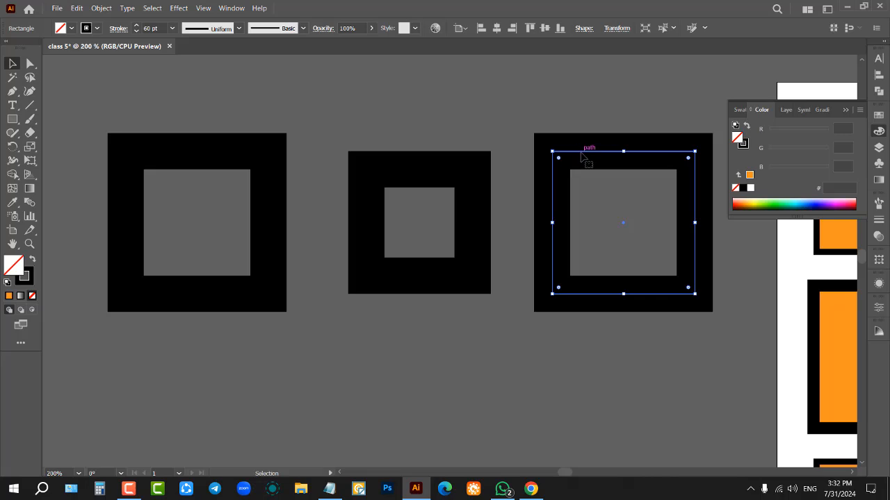
left_click(118, 29)
left_click(71, 89)
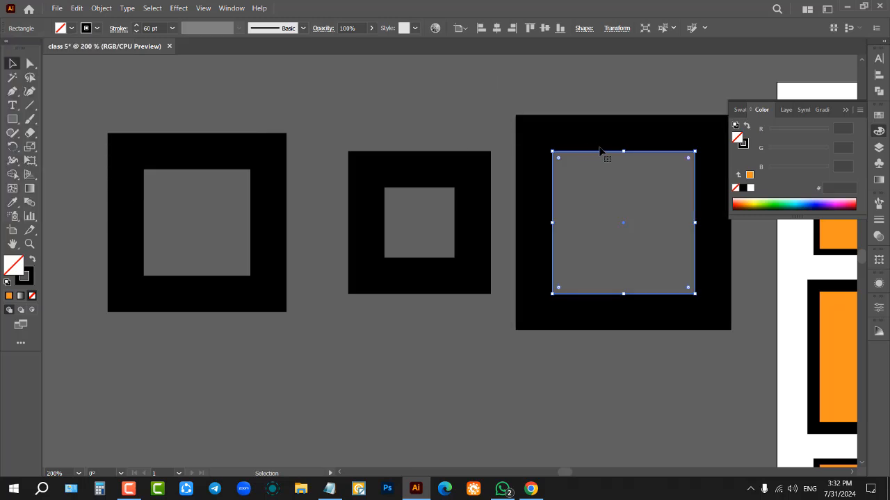
scroll(661, 154, "up", 2)
left_click(507, 192)
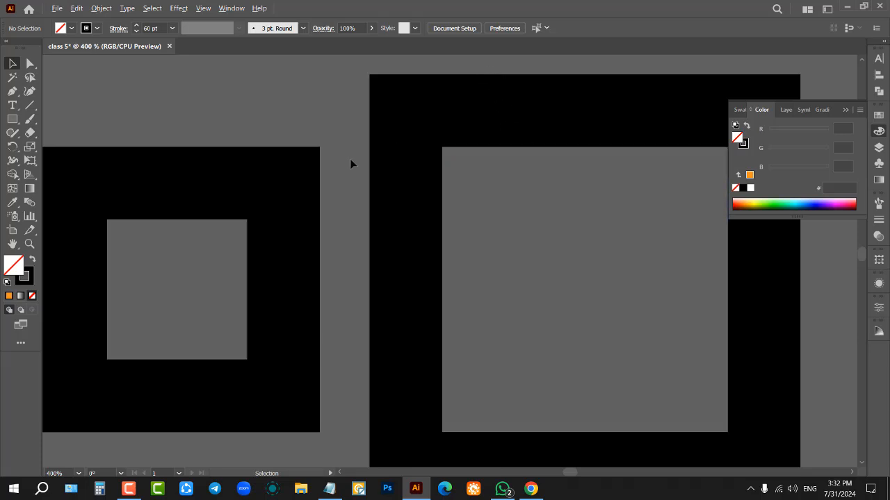
- Delete the three unfilled squares beside the artboard
scroll(319, 177, "down", 6)
scroll(518, 205, "up", 3)
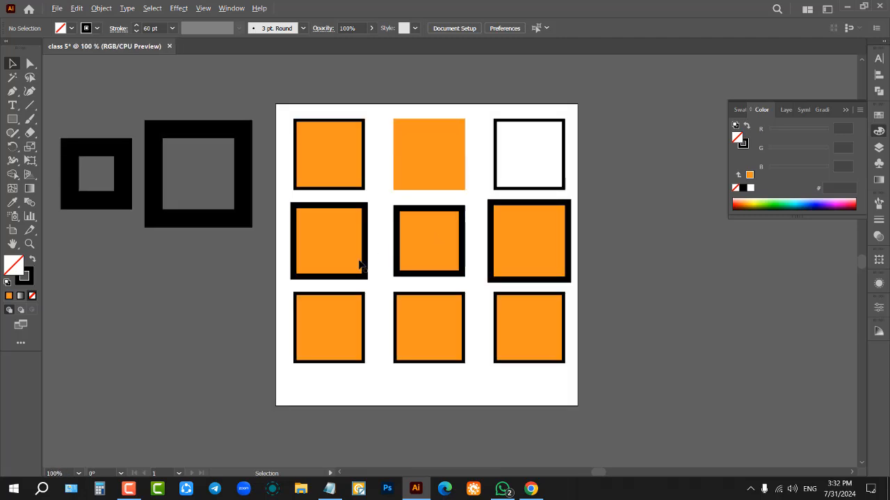
scroll(358, 260, "up", 1)
scroll(480, 243, "down", 2)
left_click_drag(351, 250, 130, 160)
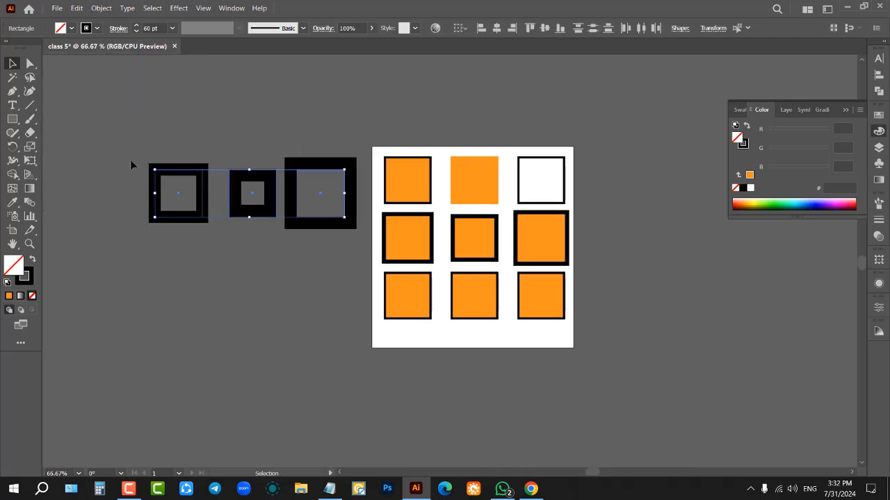
key("Delete")
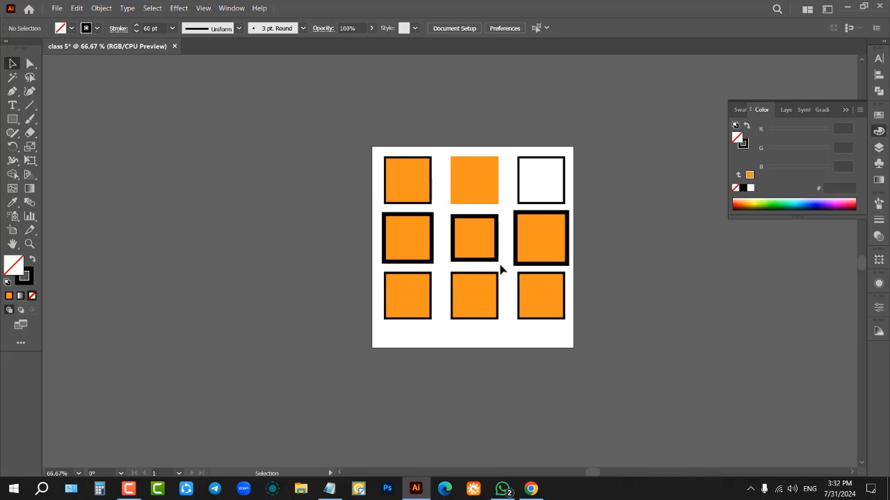
- Compare the stroke alignment of the three orange squares in the grid's middle row by selecting each in turn
scroll(505, 256, "up", 2)
scroll(505, 256, "down", 1)
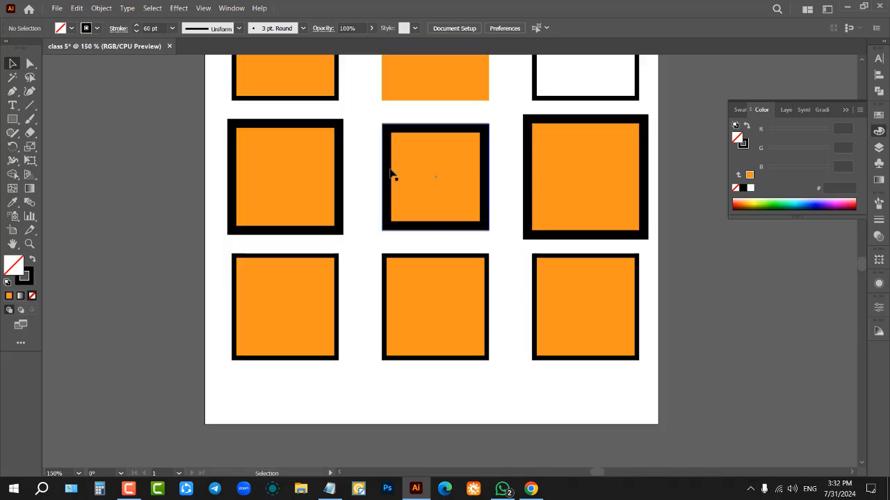
left_click(298, 147)
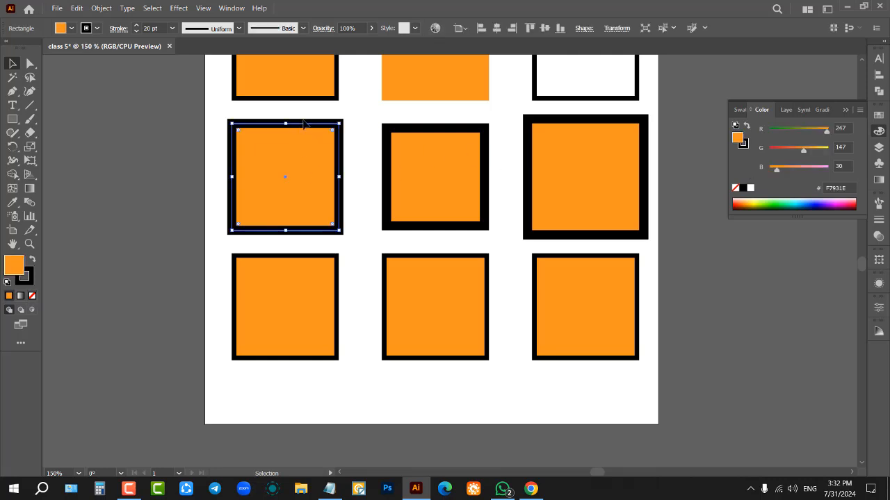
left_click(424, 129)
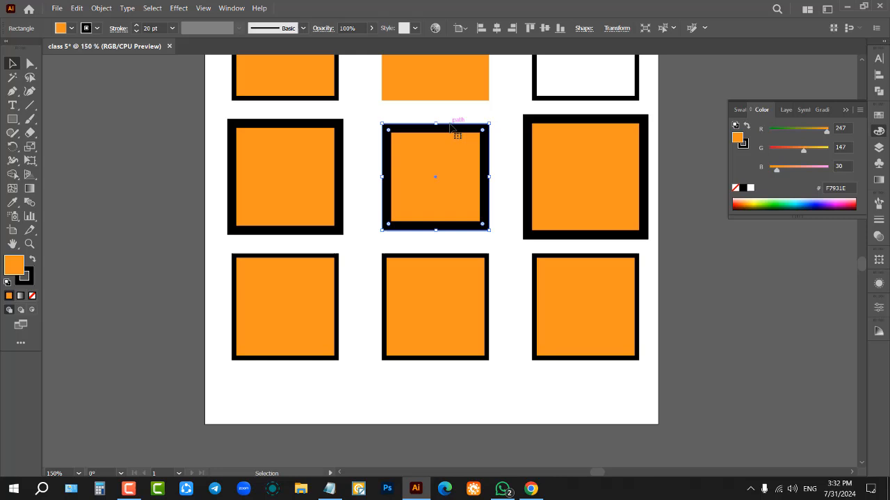
left_click(577, 123)
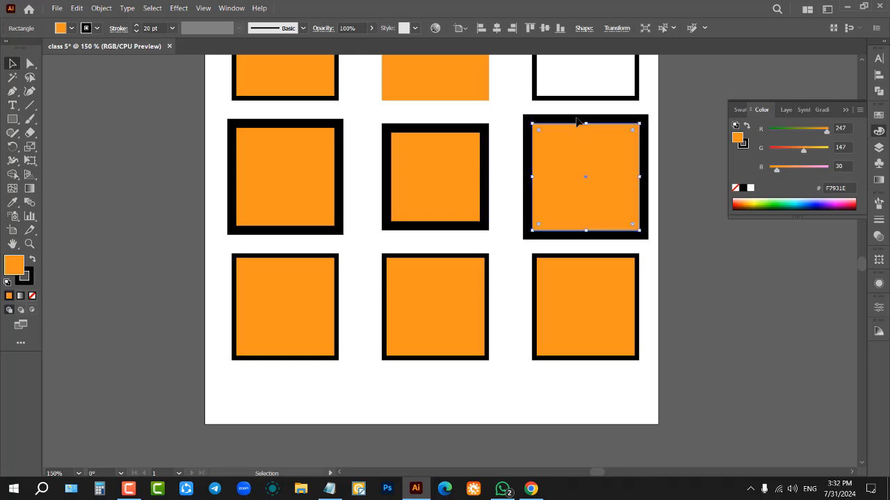
left_click(513, 218)
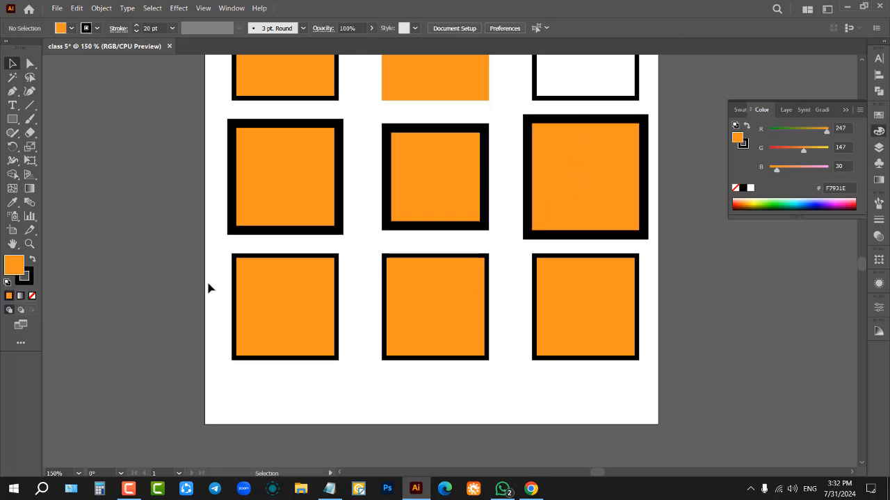
- Review the weight, cap, corner and alignment settings in the stroke options, with the grid's bottom row in view
scroll(394, 308, "down", 1)
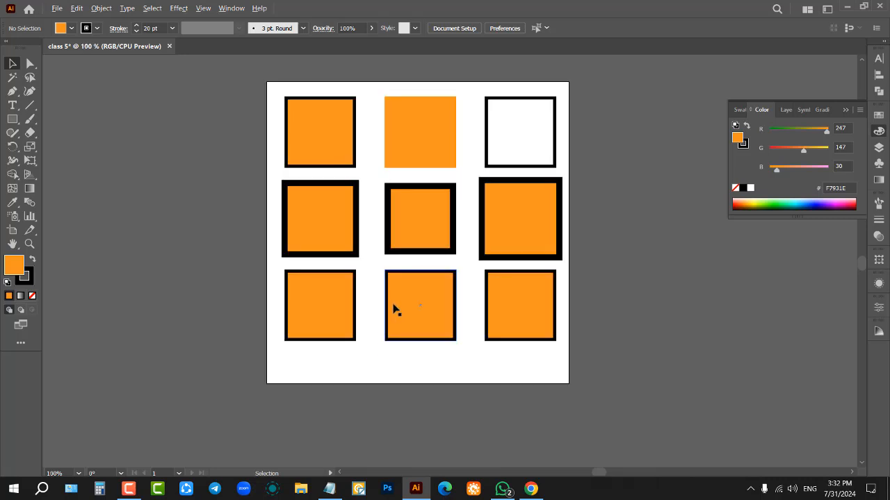
scroll(369, 298, "down", 1)
scroll(369, 299, "up", 2)
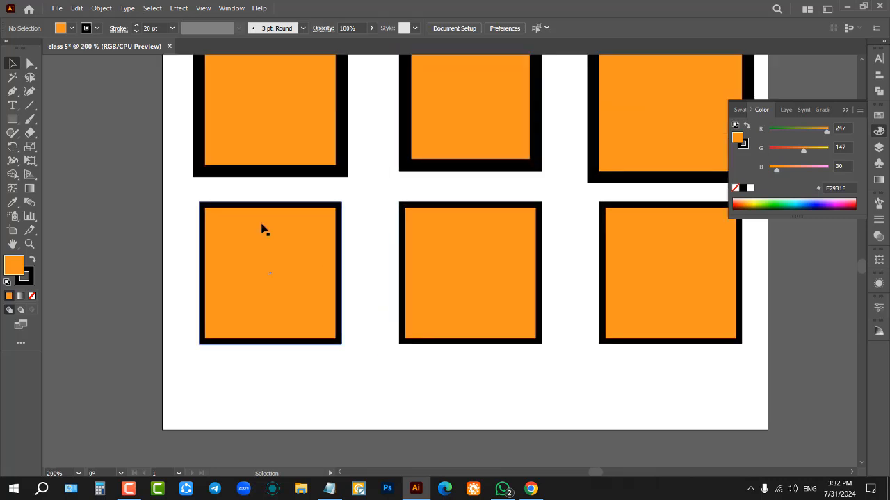
left_click(118, 29)
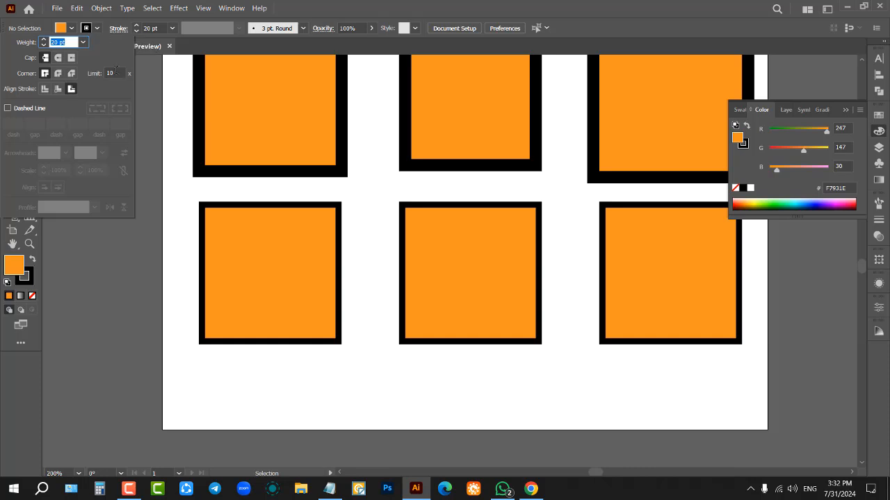
left_click(113, 29)
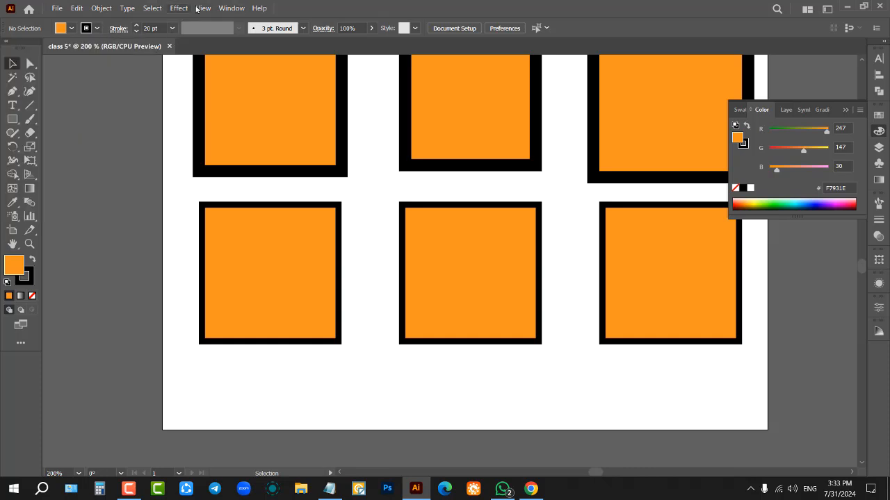
- Open the Stroke panel, detach it from the dock and float it over the middle square of the bottom row
left_click(231, 9)
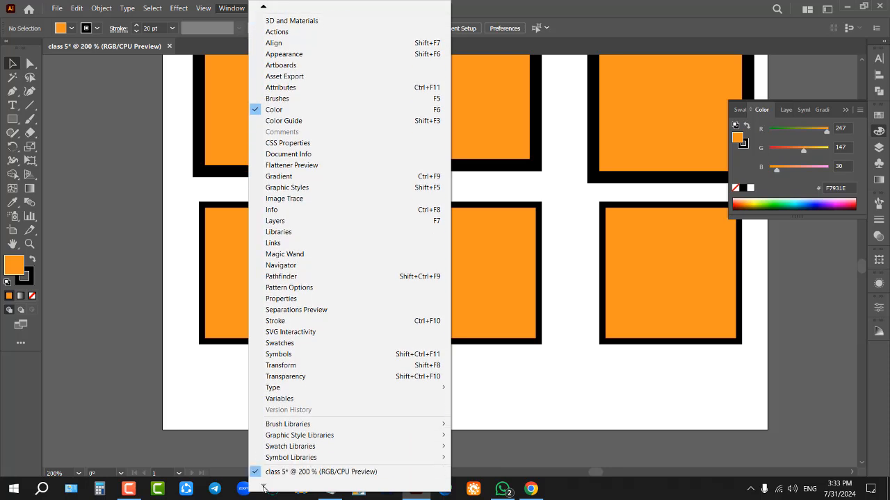
left_click(275, 324)
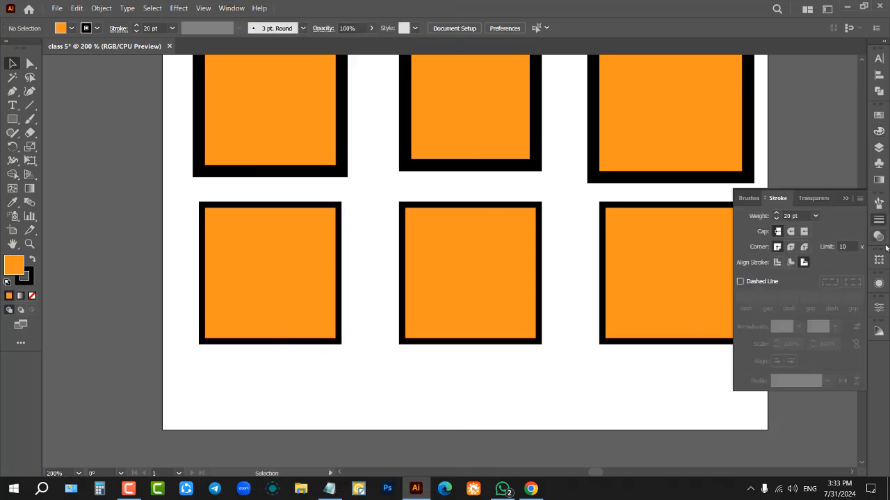
mouse_move(873, 224)
left_mouse_down()
mouse_move(791, 233)
mouse_move(573, 228)
left_mouse_up()
double_click(574, 227)
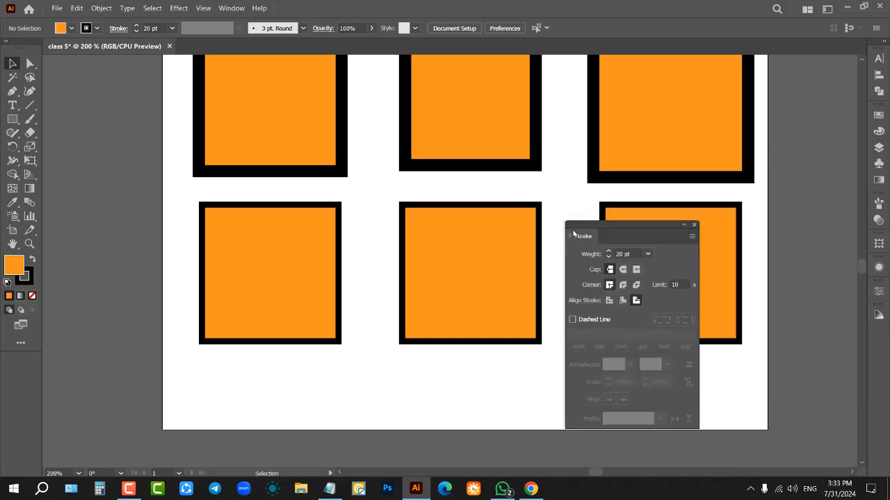
left_click_drag(630, 229, 505, 205)
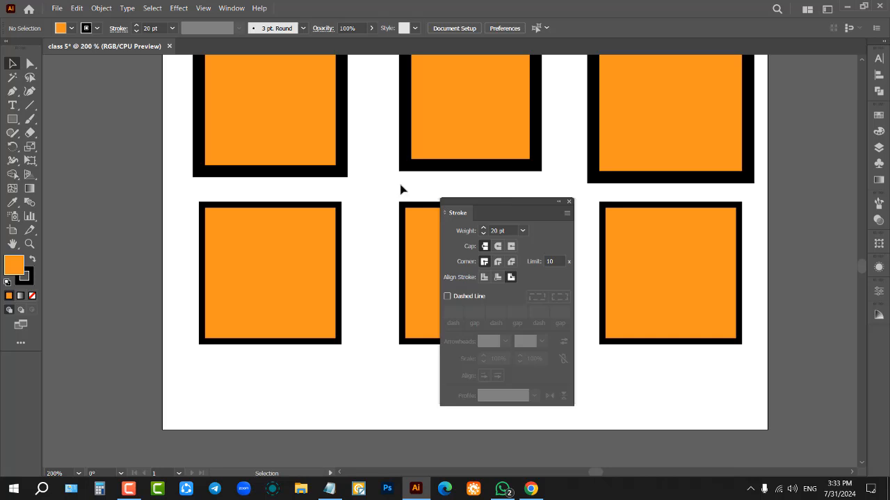
- Dock the floating Stroke panel above the Transform panel in the collapsed dock and expand it
left_click(232, 8)
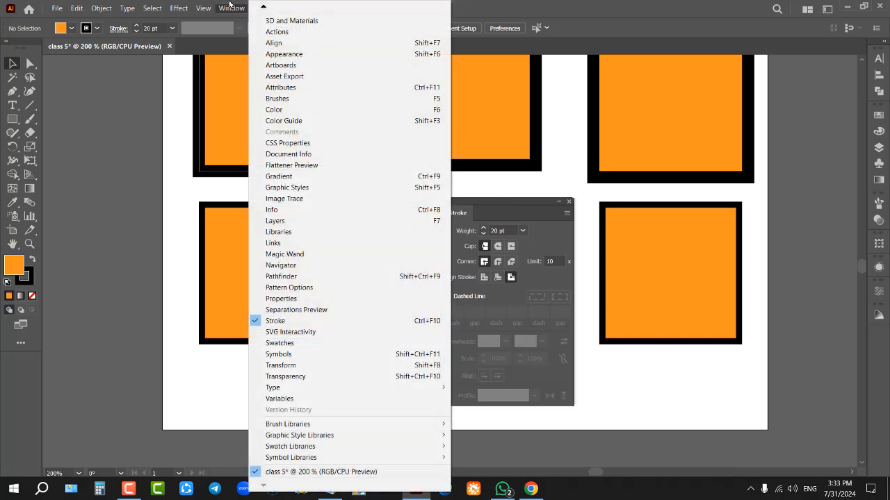
left_click(528, 206)
mouse_move(513, 204)
left_mouse_down()
mouse_move(614, 185)
mouse_move(492, 188)
mouse_move(679, 153)
left_mouse_up()
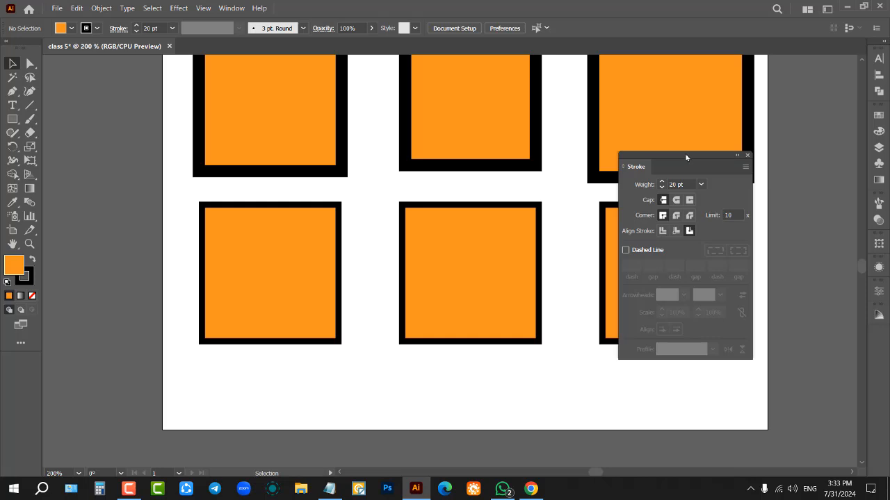
mouse_move(686, 157)
left_mouse_down()
mouse_move(634, 162)
mouse_move(694, 169)
mouse_move(477, 190)
mouse_move(653, 198)
mouse_move(690, 221)
mouse_move(722, 160)
mouse_move(792, 128)
mouse_move(881, 123)
mouse_move(876, 238)
left_mouse_up()
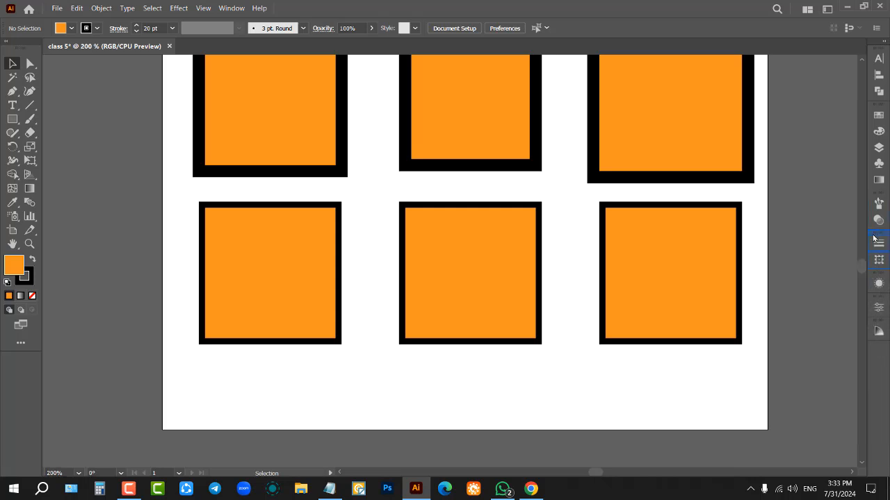
left_click(879, 244)
left_click(879, 245)
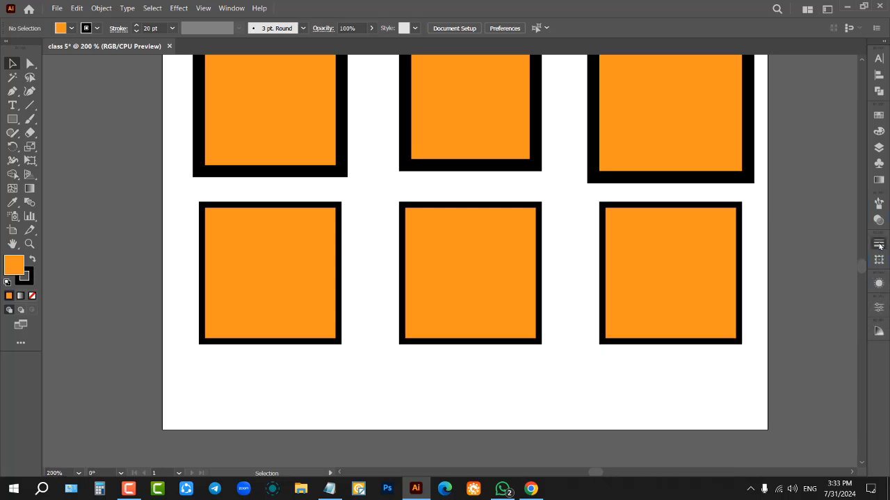
left_click(879, 245)
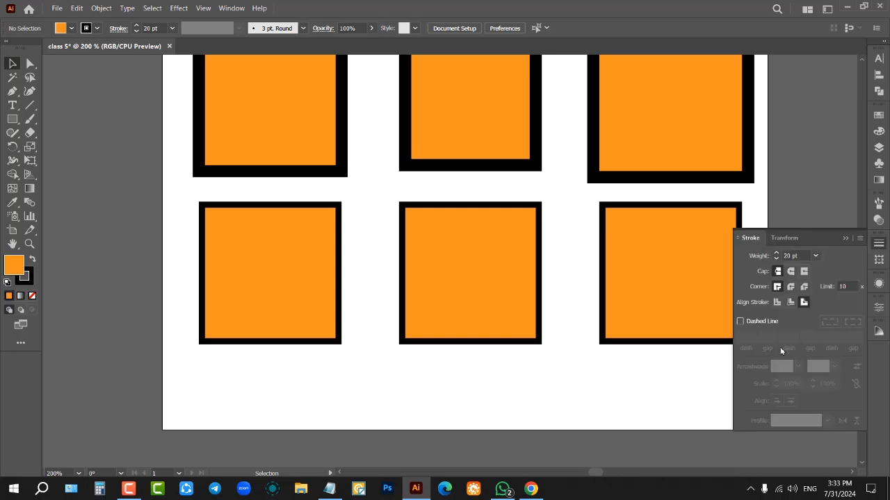
- Apply a round join to the stroke of the bottom row's middle square and inspect its upper corner up close
left_click(292, 268)
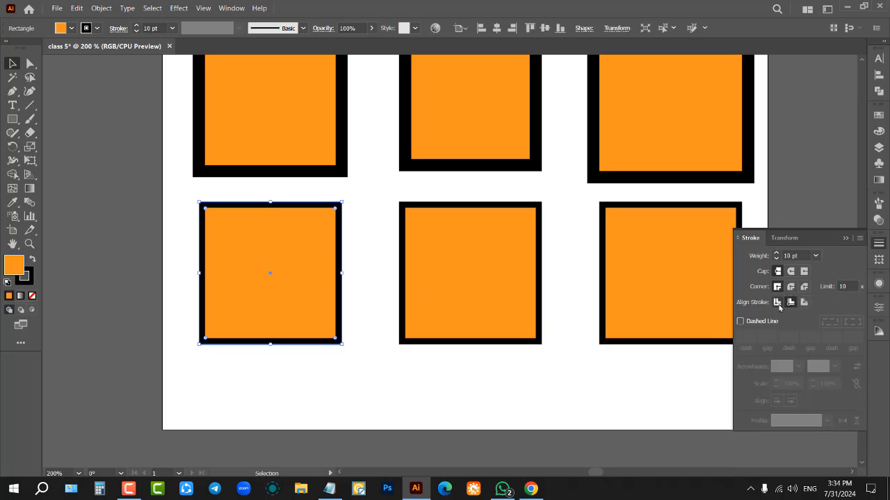
scroll(612, 212, "up", 2)
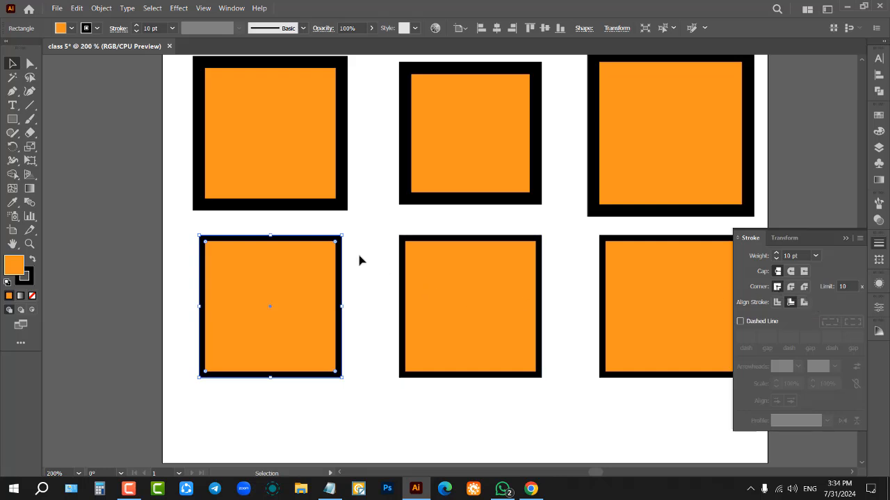
scroll(360, 258, "up", 1)
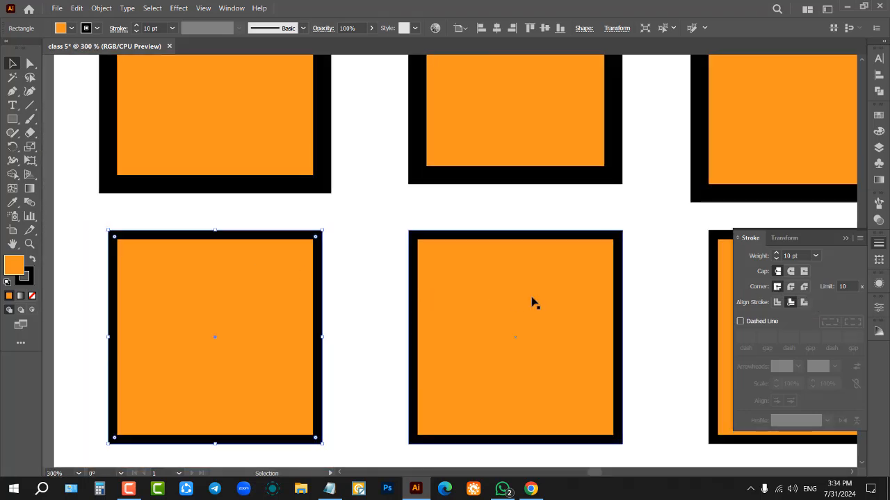
left_click(532, 302)
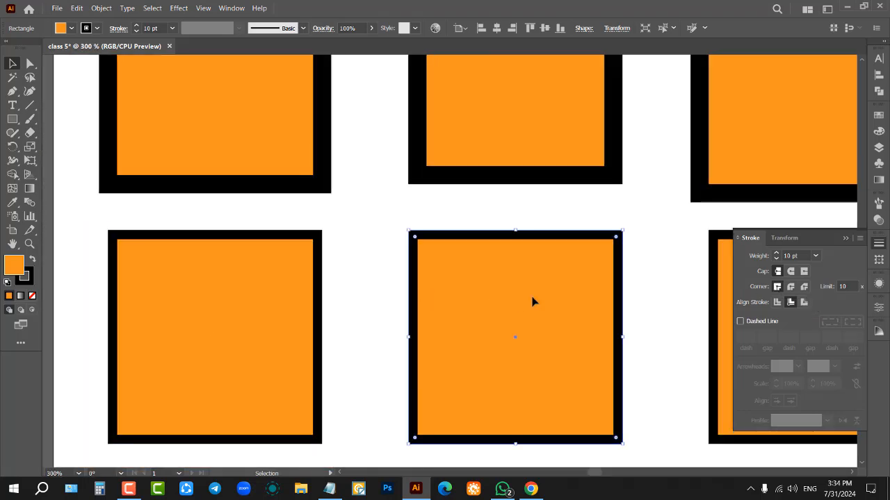
left_click(791, 287)
scroll(700, 278, "up", 1)
left_click(611, 241)
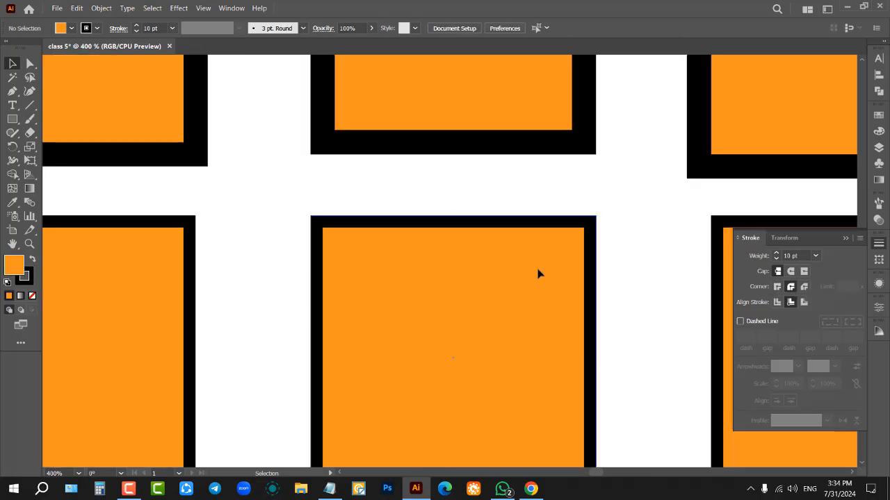
left_click(539, 274)
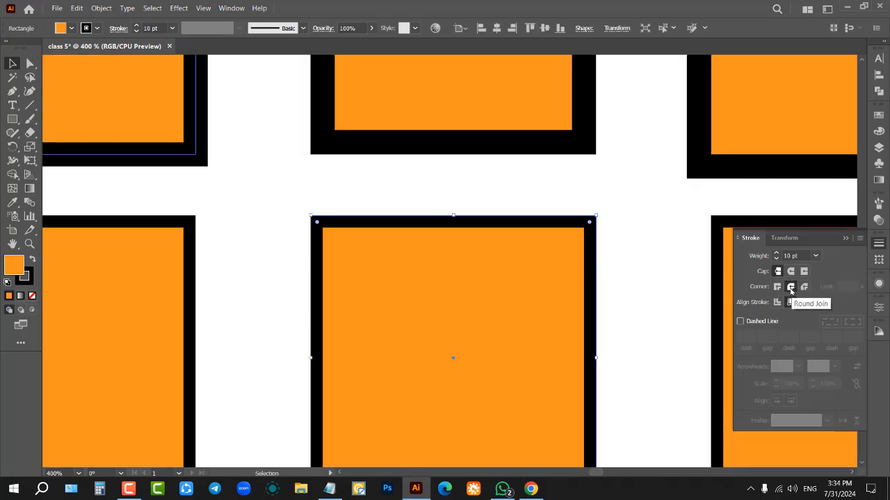
scroll(565, 222, "up", 2)
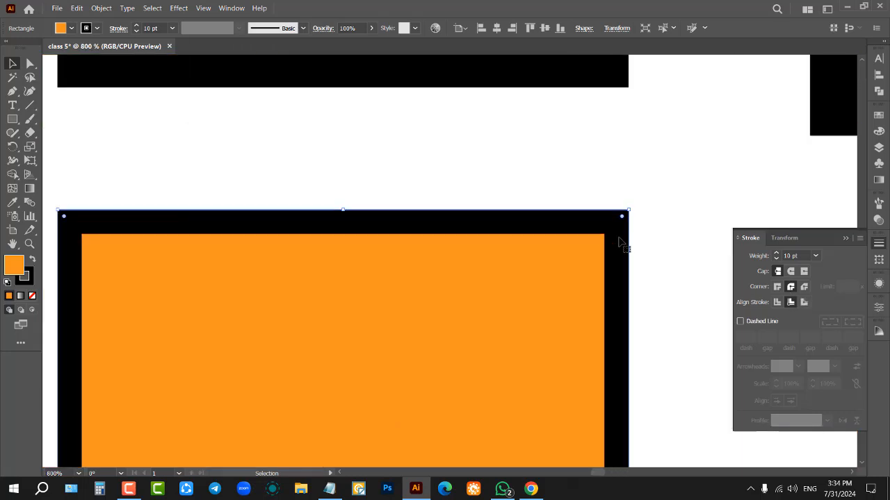
scroll(550, 227, "down", 4)
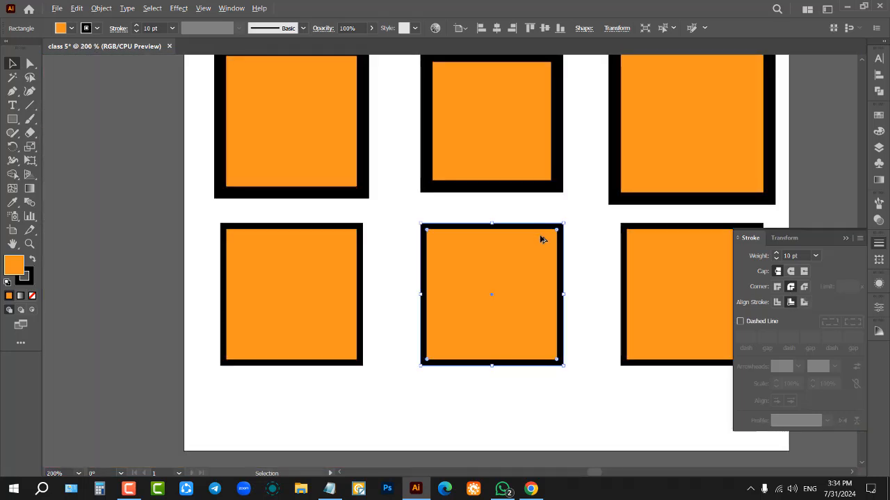
- Align the strokes of all three bottom-row squares to the center of their paths
left_click_drag(197, 220, 667, 322)
left_click(778, 301)
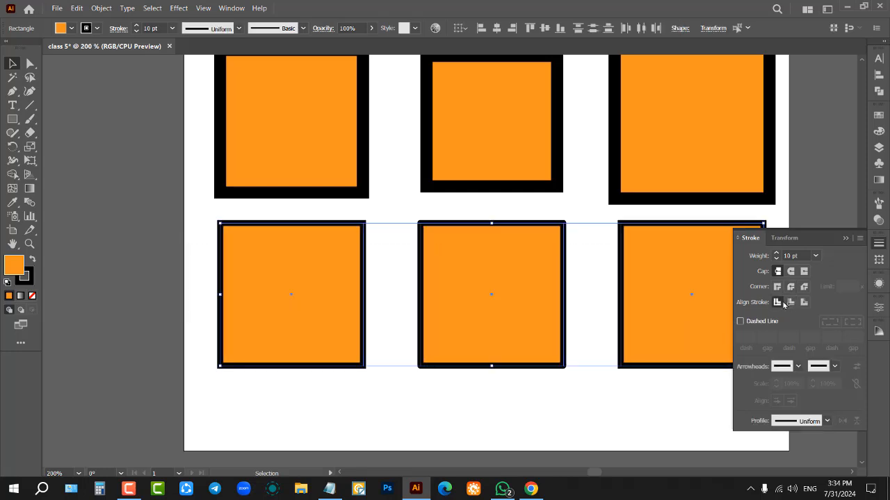
left_click(592, 262)
scroll(240, 258, "down", 1)
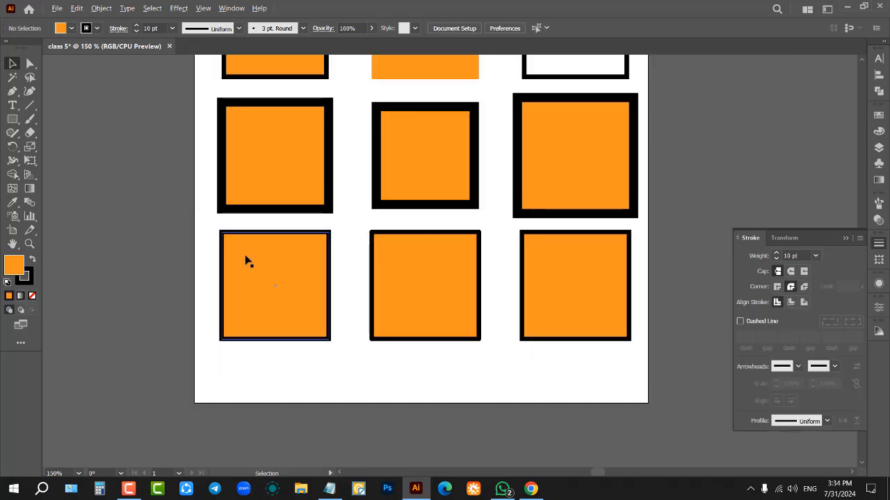
- Compare the miter-joined corner of the bottom row's first square with the round-joined corner of its middle square
scroll(299, 259, "up", 1)
left_click_drag(182, 253, 286, 292)
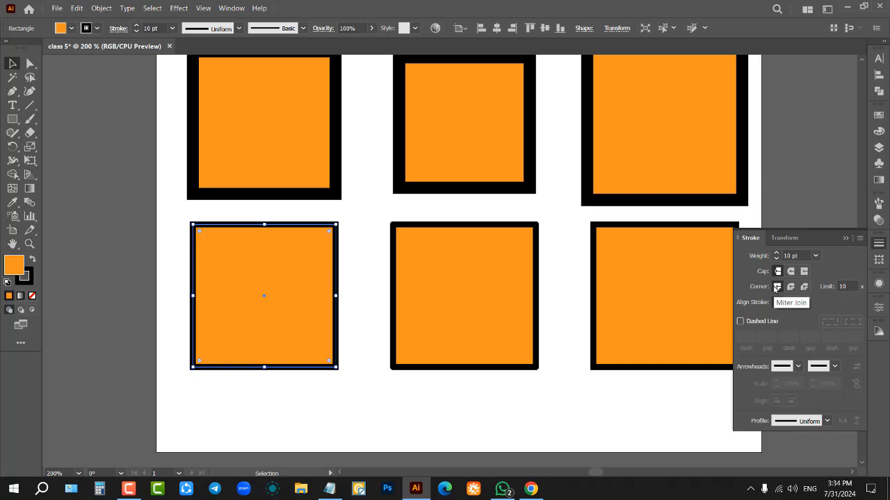
scroll(328, 230, "up", 6)
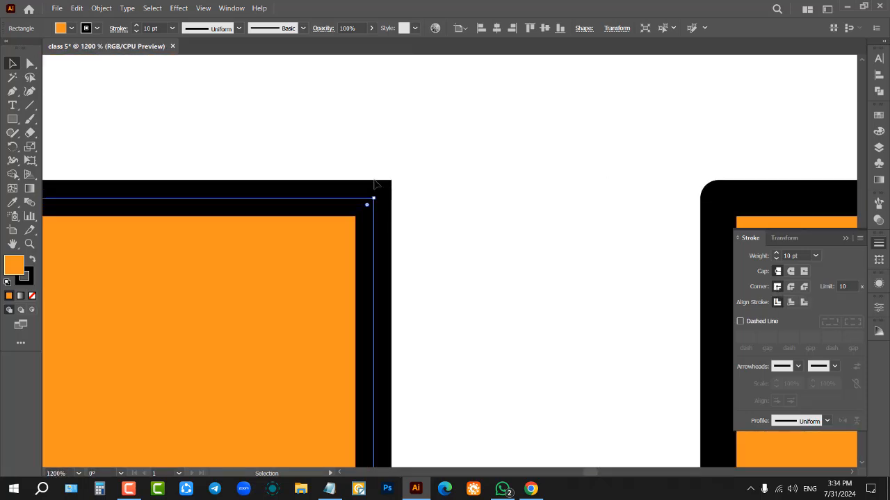
scroll(345, 230, "down", 4)
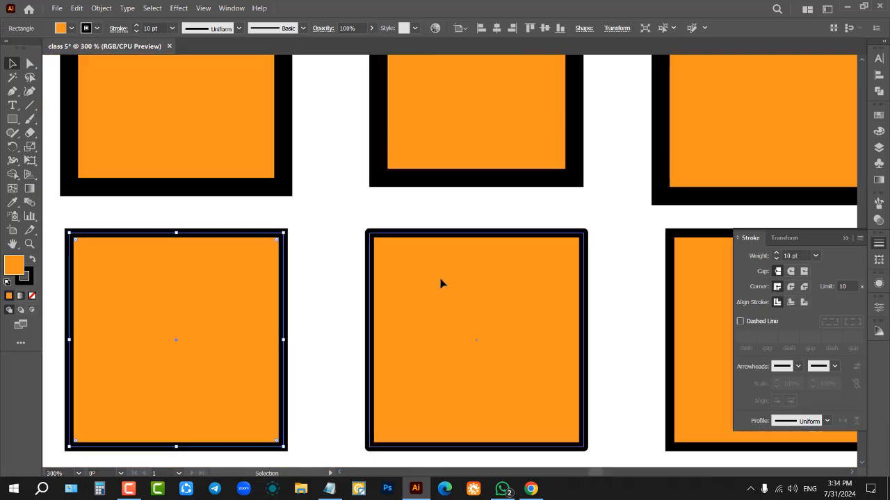
left_click(440, 283)
scroll(490, 268, "up", 2)
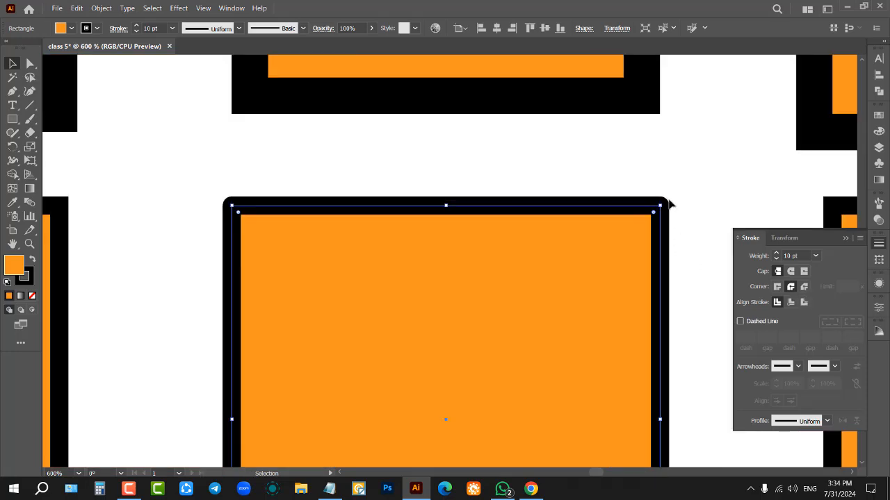
scroll(342, 269, "down", 4)
scroll(517, 283, "up", 2)
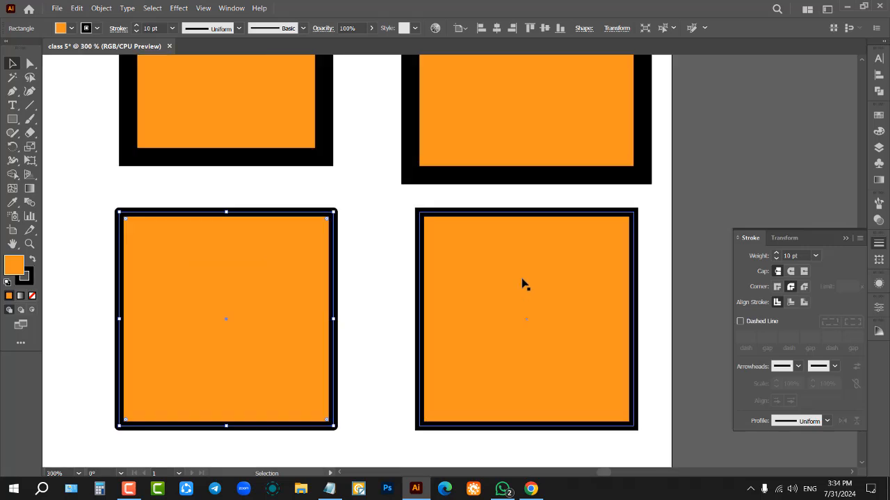
- Apply a bevel join to the stroke of the bottom row's third square and review its corner and the grid
left_click(529, 284)
left_click(804, 288)
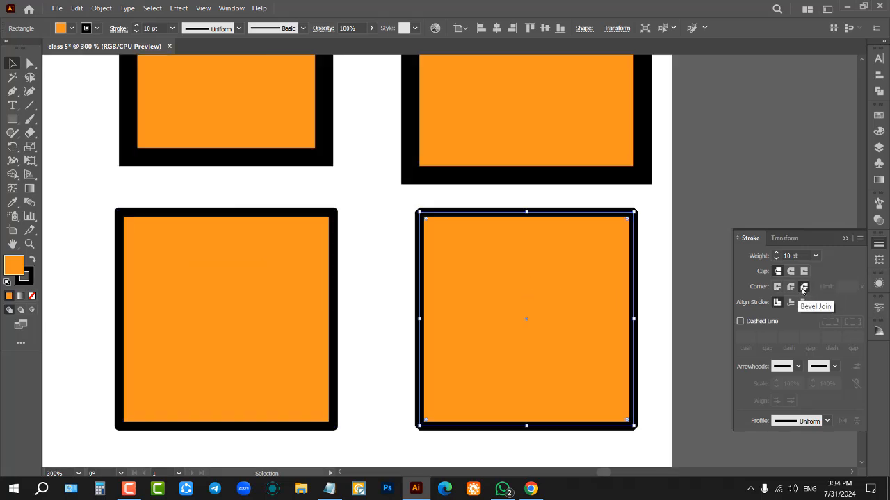
scroll(654, 218, "up", 4)
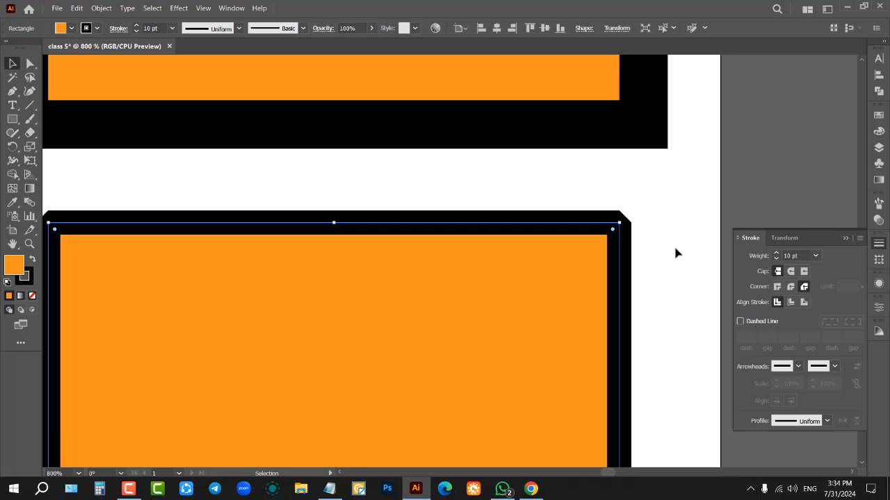
scroll(660, 240, "down", 3)
scroll(665, 236, "down", 3)
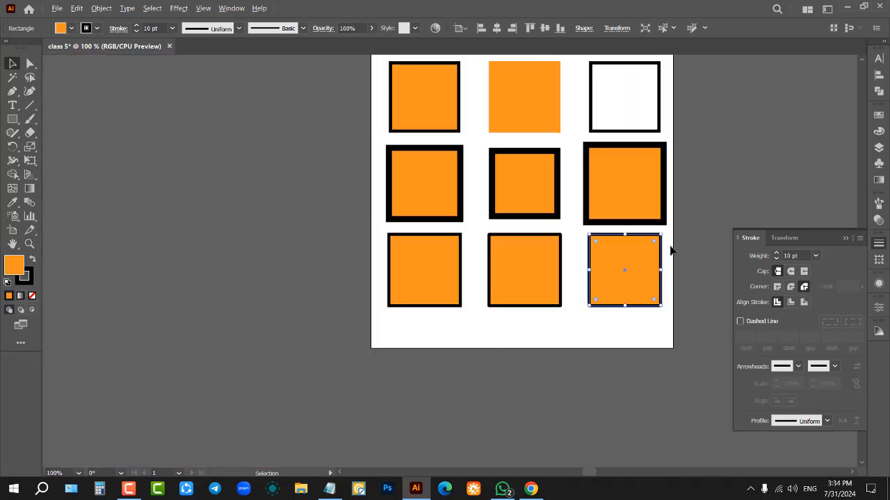
scroll(679, 269, "up", 1)
left_click(680, 270)
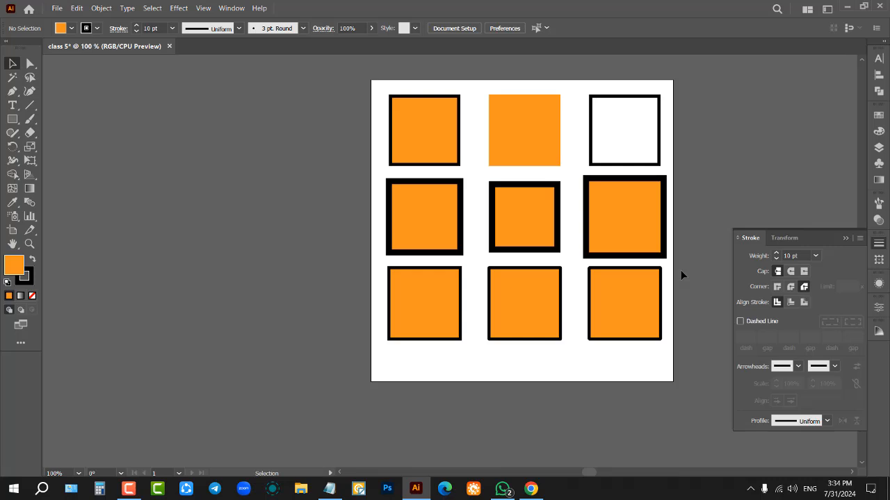
scroll(698, 261, "up", 1)
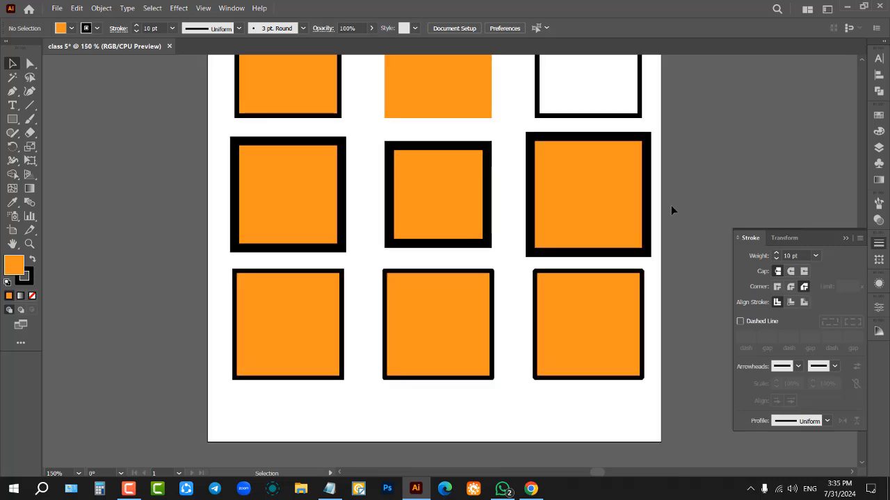
scroll(672, 208, "up", 1)
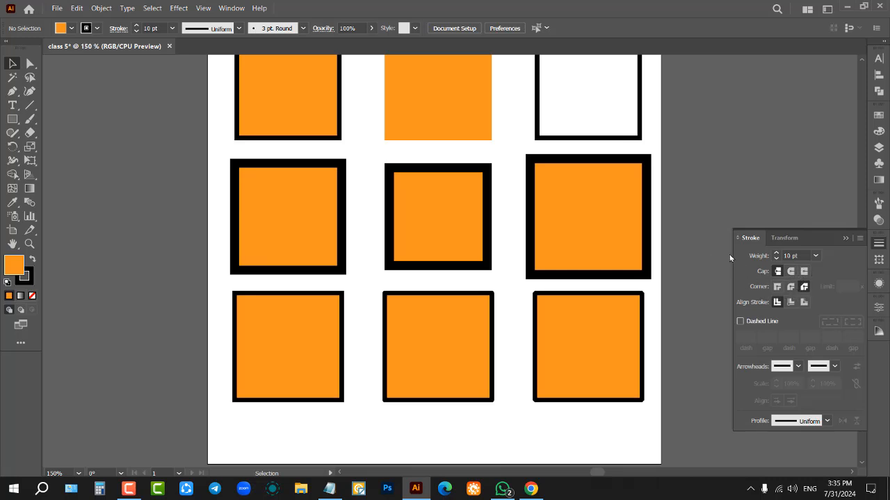
- Draw a straight horizontal line about 806 px long beside the artboard with the Pen tool
scroll(700, 233, "down", 2)
scroll(379, 193, "up", 2)
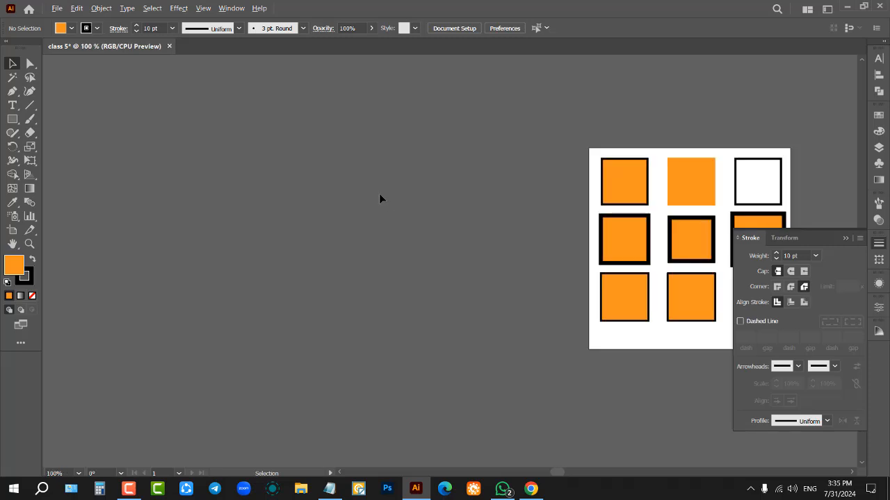
left_click(12, 91)
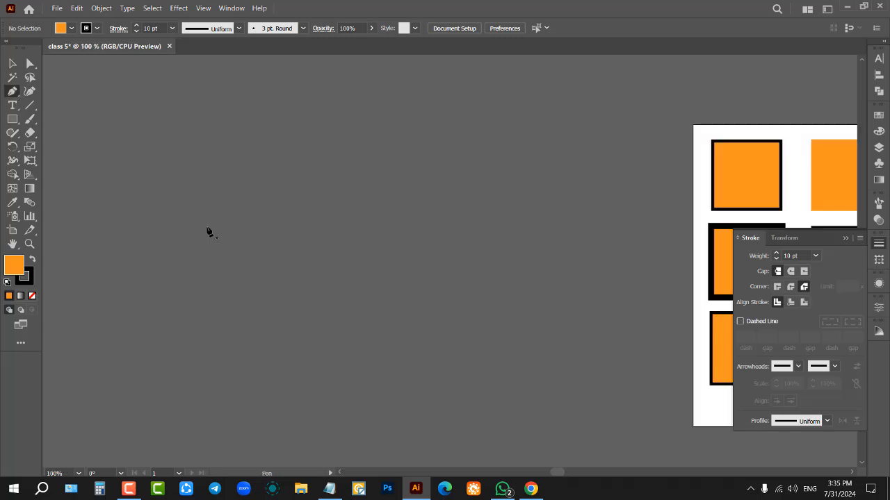
left_click(313, 258)
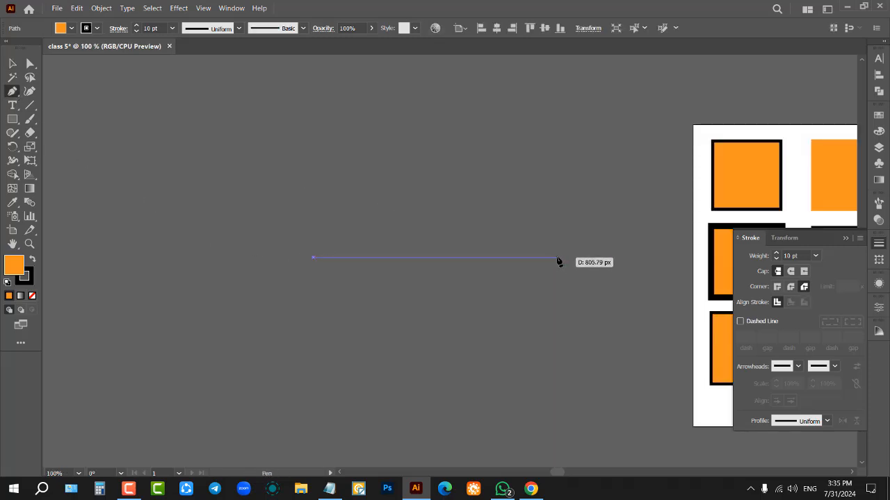
left_click(557, 258)
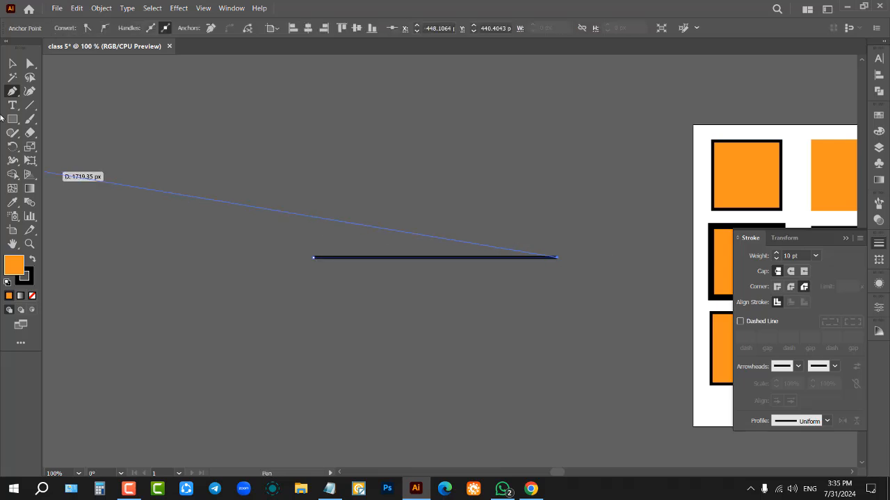
left_click(12, 64)
left_click(440, 310)
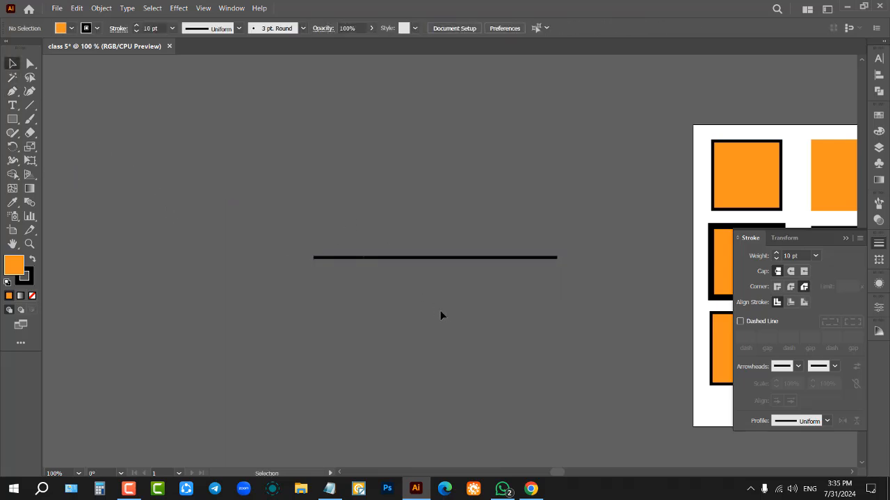
- Set the horizontal line's stroke weight to 29 pt and leave the line selected
left_click(501, 259)
scroll(521, 251, "up", 1)
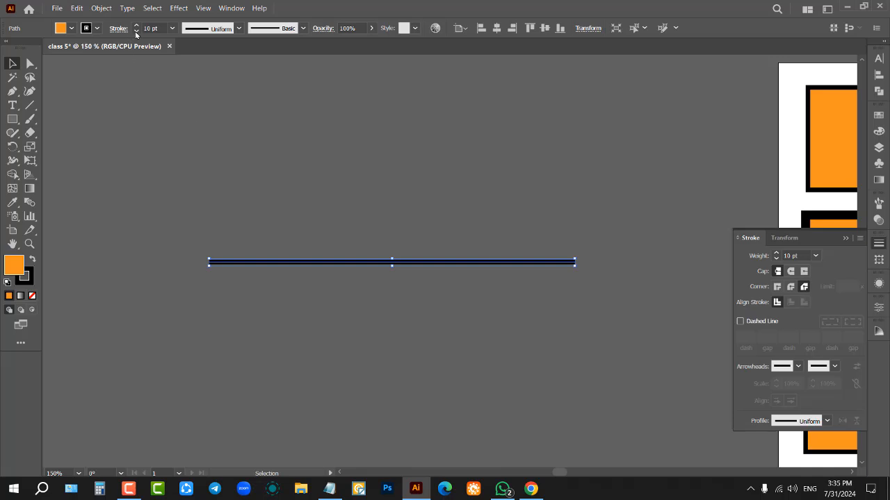
scroll(147, 28, "up", 18)
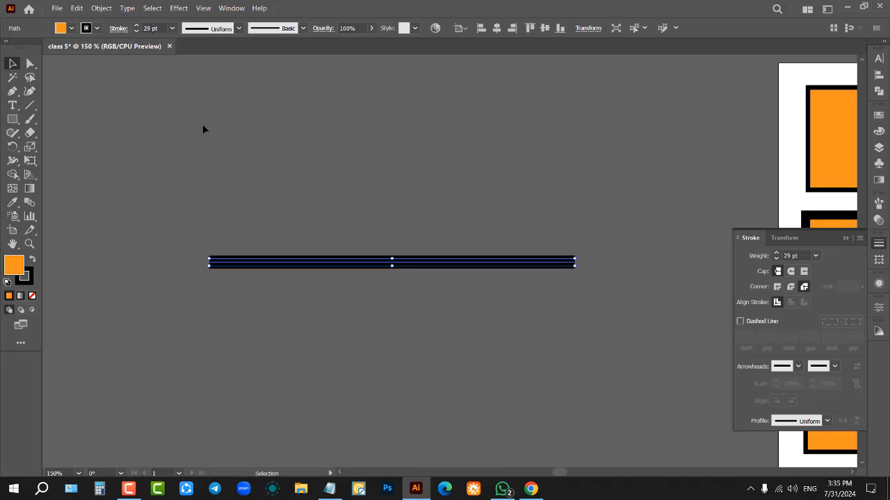
left_click(337, 245)
scroll(438, 278, "up", 1)
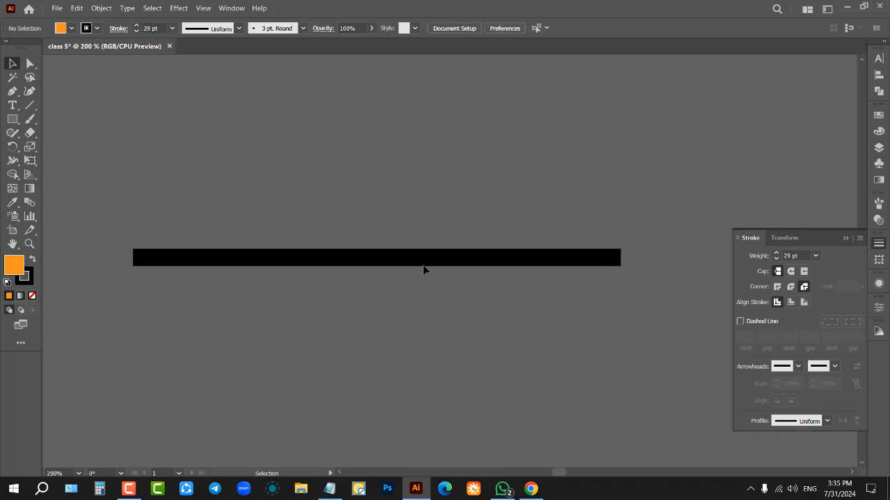
left_click(463, 259)
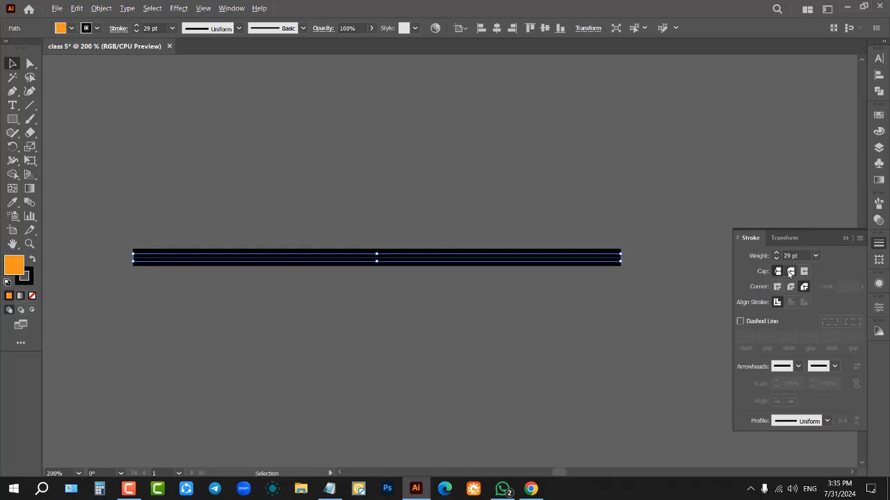
- Examine the butt-capped end of the horizontal line up close, both with the line selected and deselected
scroll(660, 266, "up", 5)
scroll(302, 298, "down", 1)
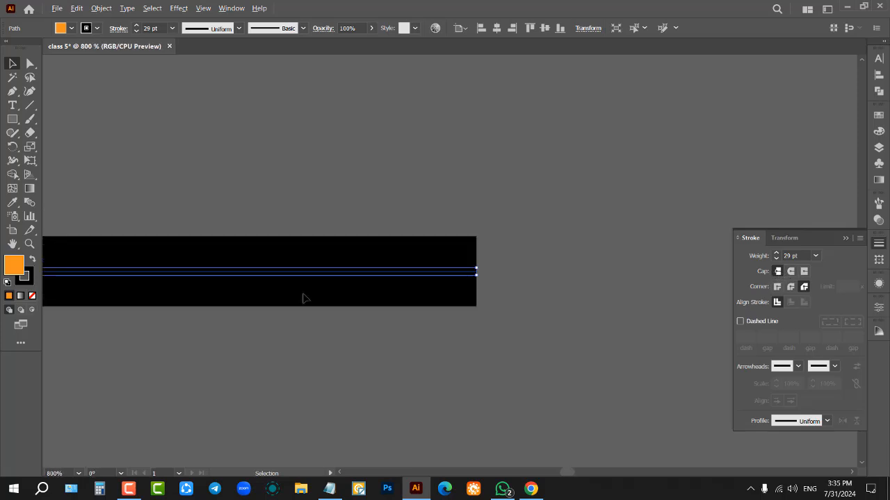
scroll(490, 294, "up", 1)
left_click(608, 276)
left_click_drag(509, 226, 344, 376)
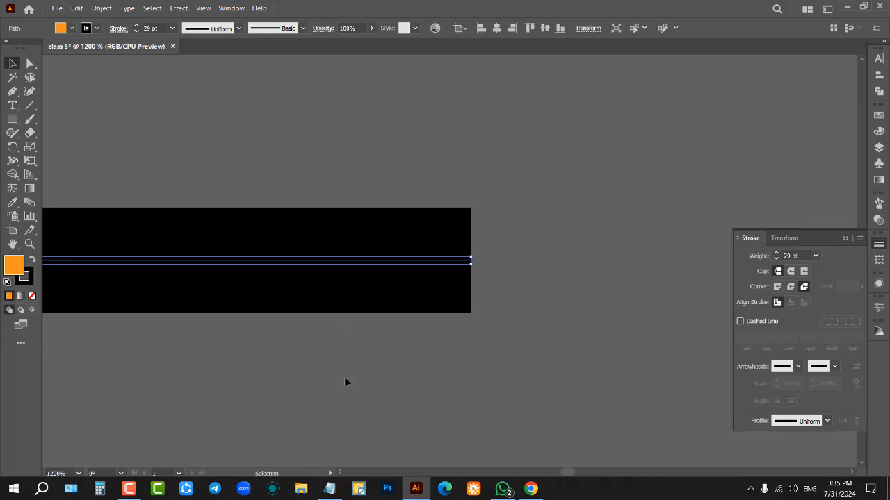
left_click(327, 169)
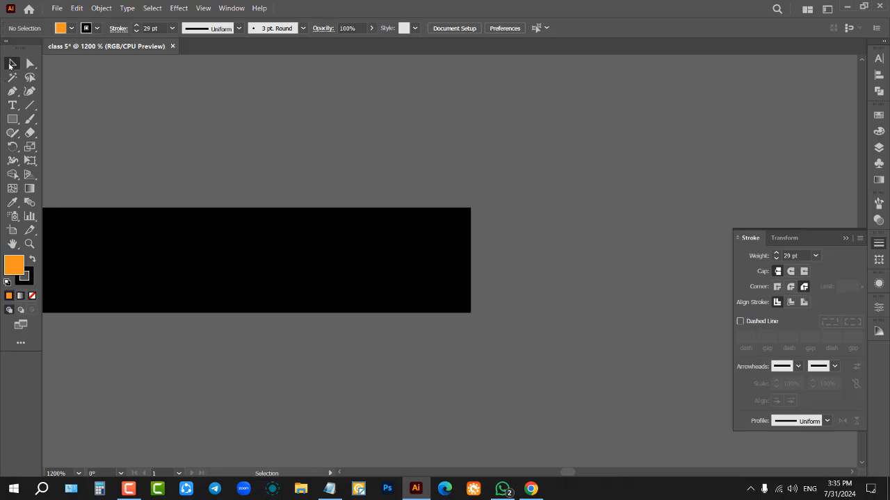
mouse_move(200, 157)
left_mouse_down()
mouse_move(271, 365)
mouse_move(316, 413)
left_mouse_up()
left_click(370, 396)
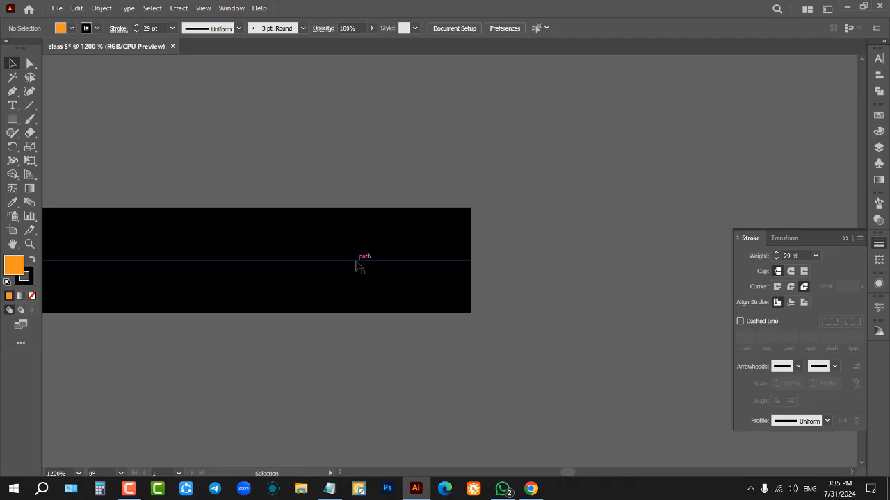
left_click(357, 264)
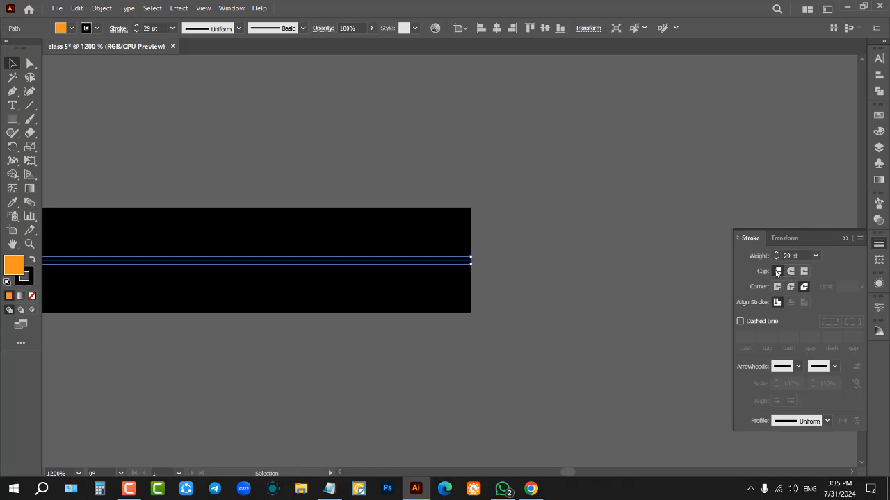
left_click(511, 246)
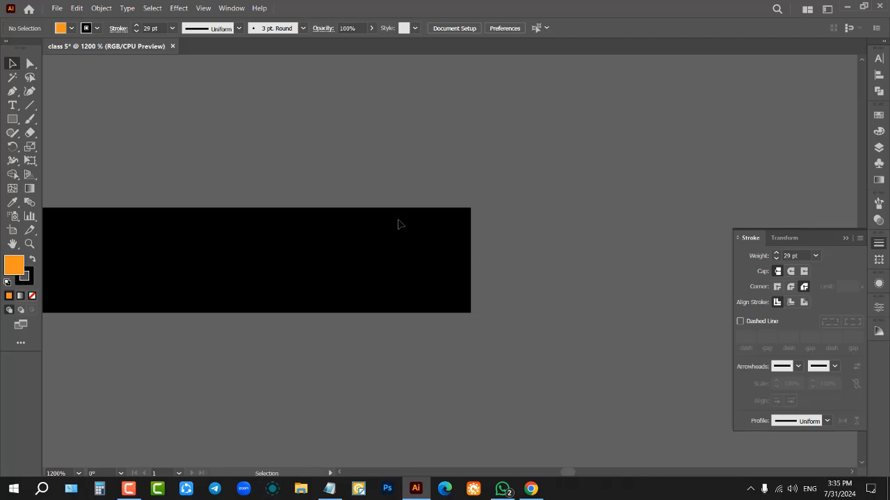
- Duplicate the horizontal line twice straight down at equal spacing to get three parallel lines
left_click(415, 262)
scroll(417, 262, "down", 2)
left_click_drag(417, 262, 419, 332)
key("ctrl+d")
left_click(510, 290)
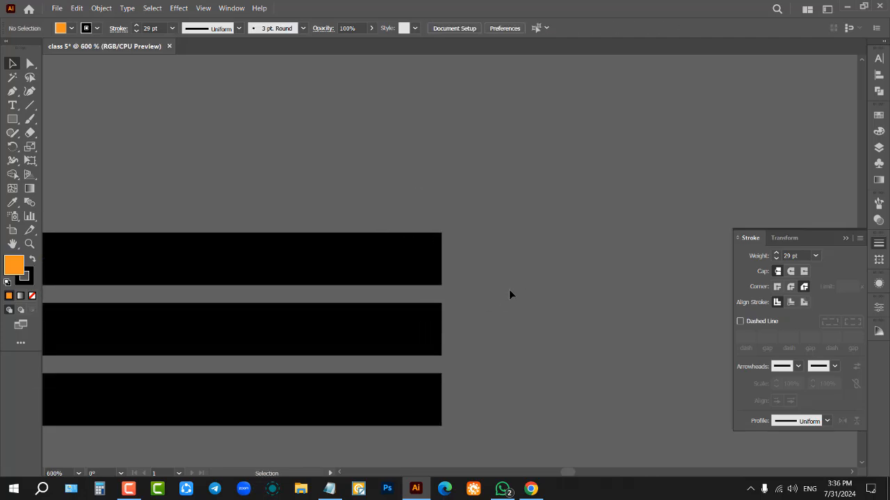
- Apply a round cap to the middle of the three lines
scroll(480, 288, "down", 1)
scroll(447, 285, "up", 2)
left_click(413, 288)
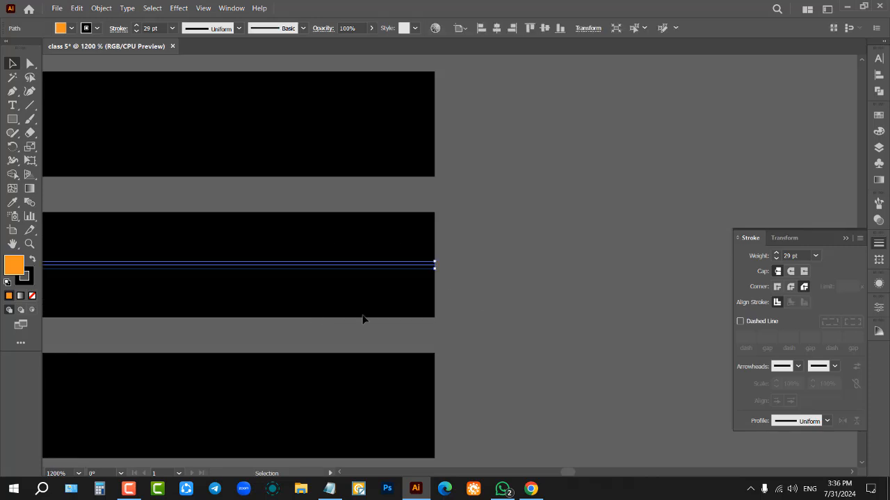
left_click(791, 272)
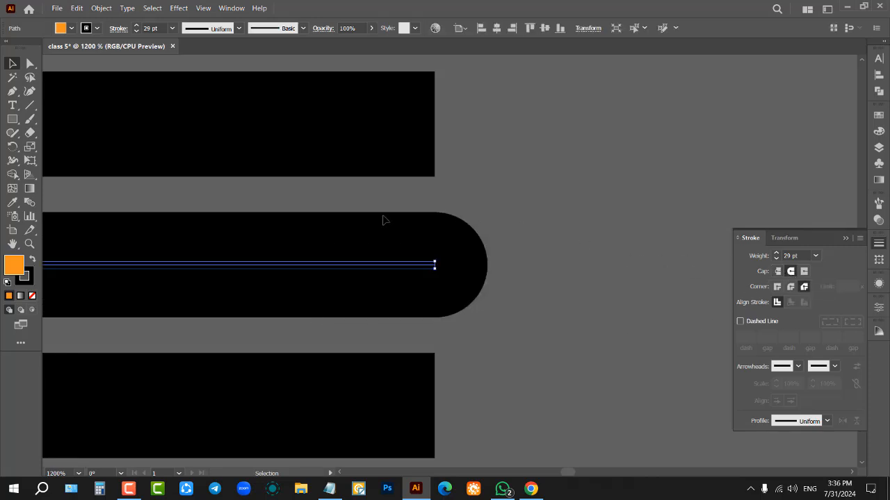
scroll(500, 296, "down", 2)
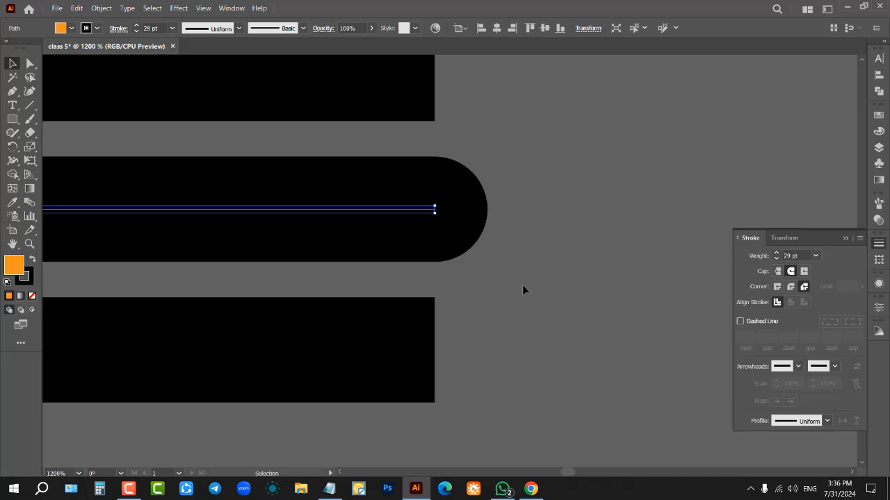
- Apply a projecting cap to the lowest line and compare the ends of all three lines
left_click_drag(518, 293, 429, 395)
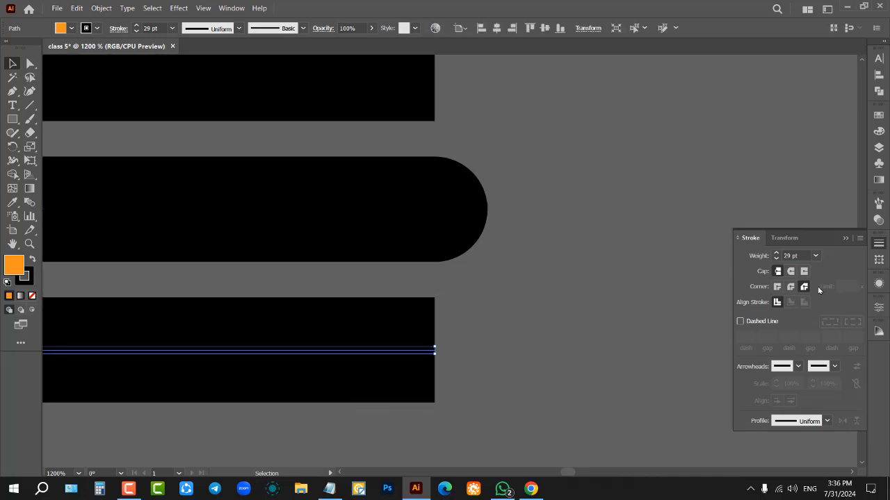
left_click(806, 273)
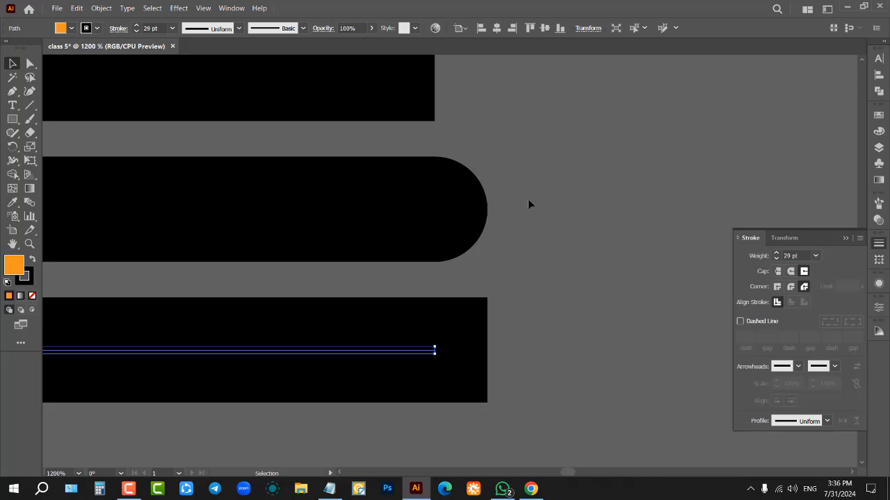
scroll(486, 132, "down", 3)
left_click(507, 161)
scroll(494, 157, "up", 1)
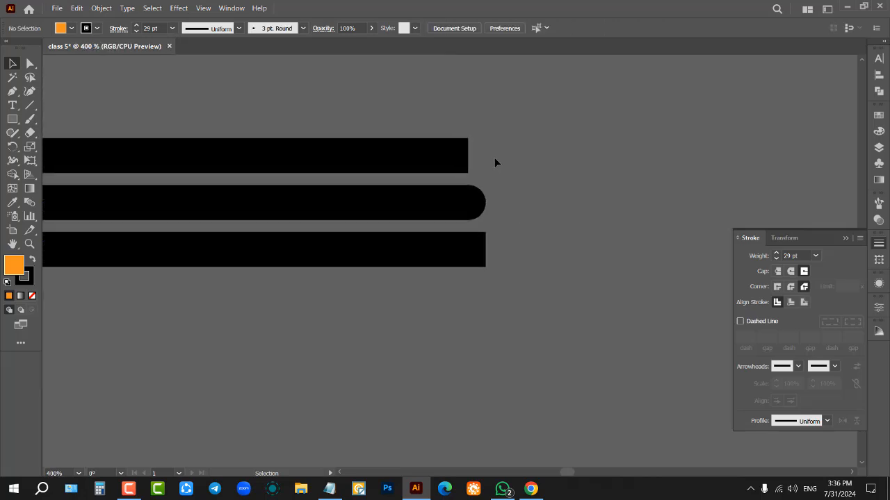
- Raise and lower the uppermost line's stroke weight in small steps, ending at 36 pt
scroll(359, 120, "up", 2)
left_click_drag(355, 114, 435, 251)
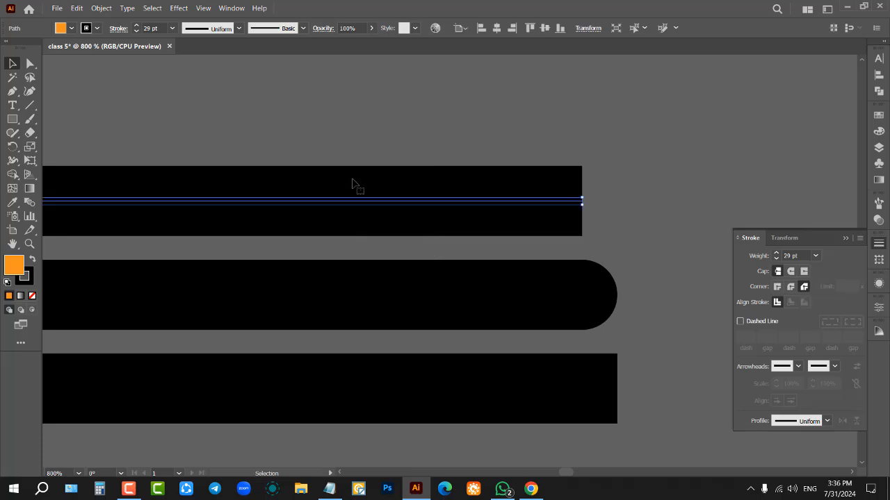
scroll(153, 28, "up", 9)
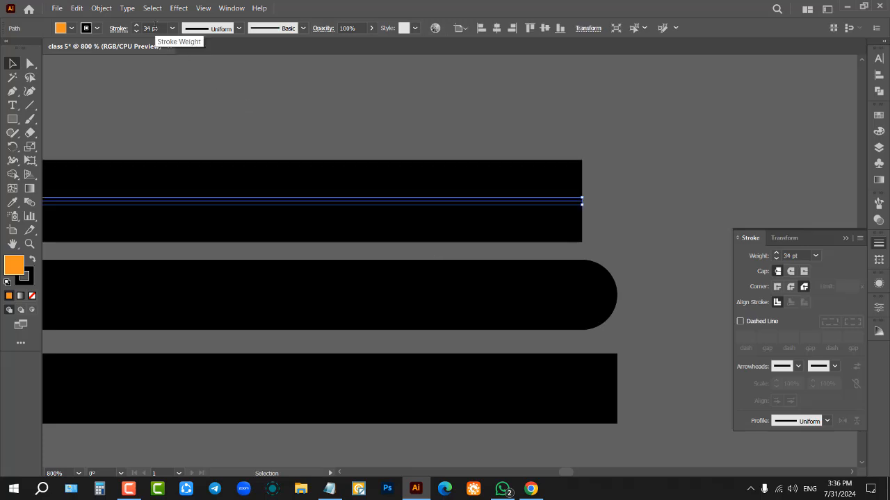
scroll(152, 28, "down", 6)
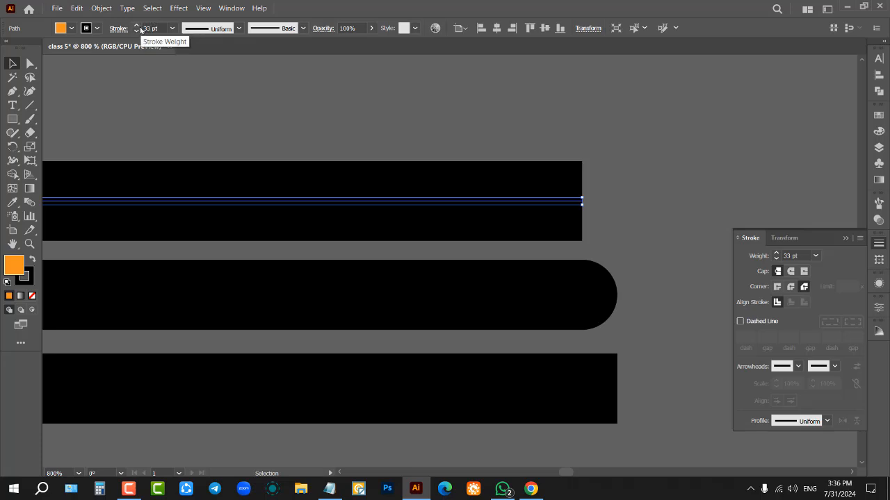
left_click(136, 26)
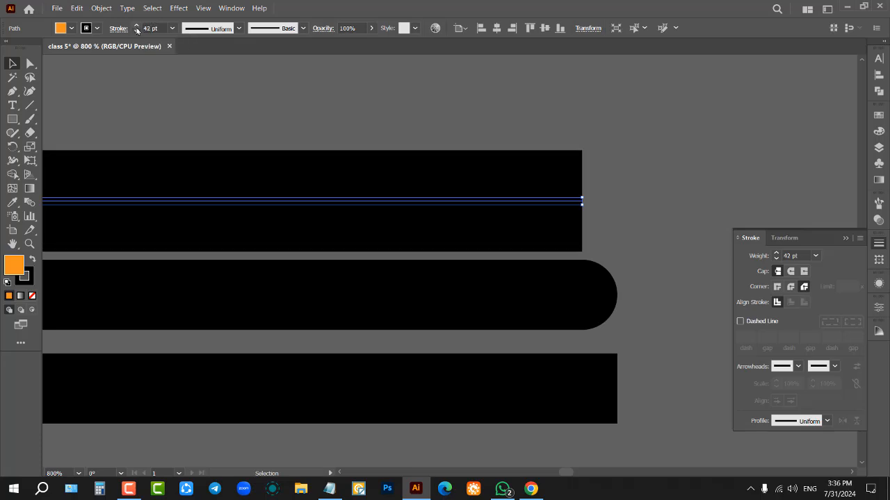
left_click(137, 32)
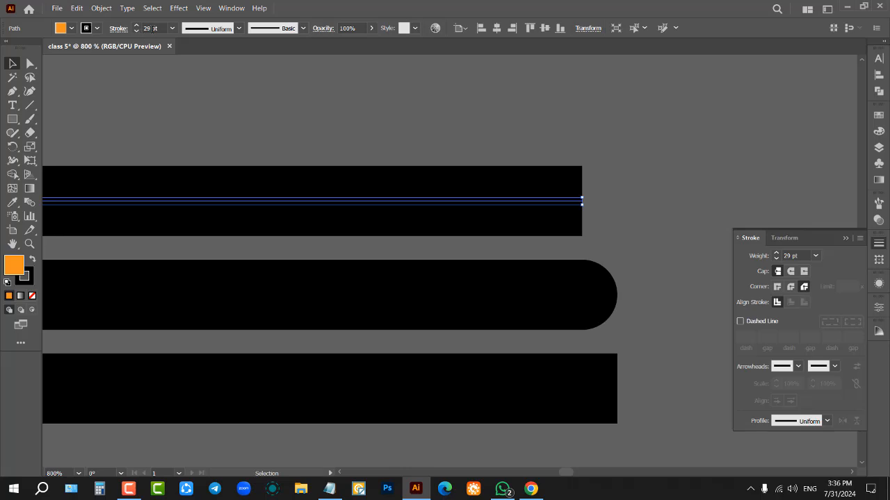
scroll(153, 29, "up", 4)
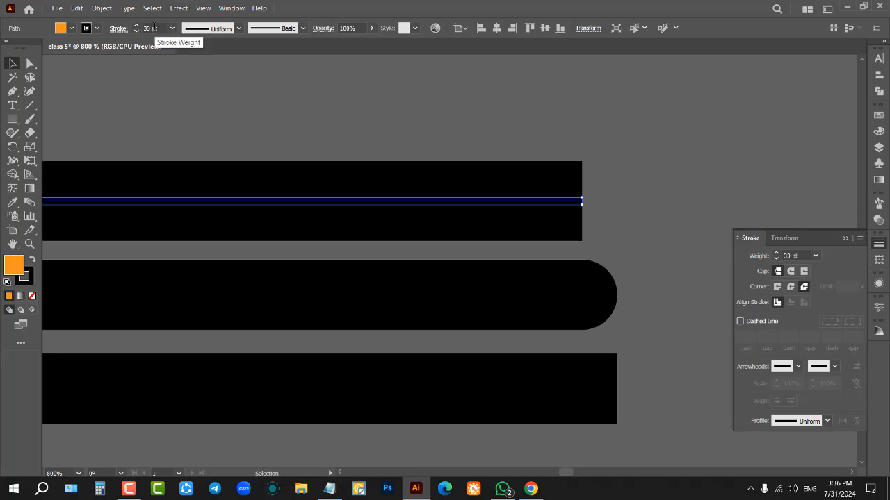
scroll(155, 27, "up", 4)
scroll(154, 27, "down", 4)
scroll(155, 27, "up", 4)
scroll(154, 27, "down", 6)
scroll(153, 28, "down", 4)
scroll(154, 28, "up", 9)
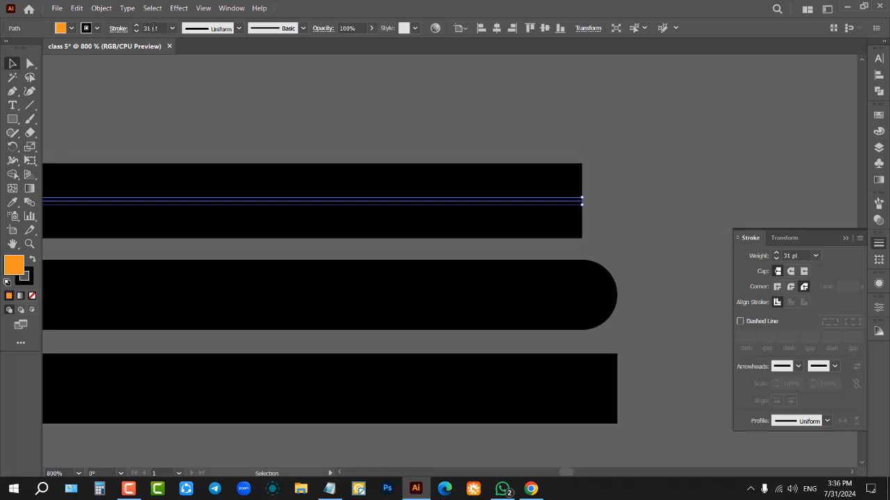
- Try the preset stroke weights 20, 100 and 80 pt on the uppermost line
left_click(171, 29)
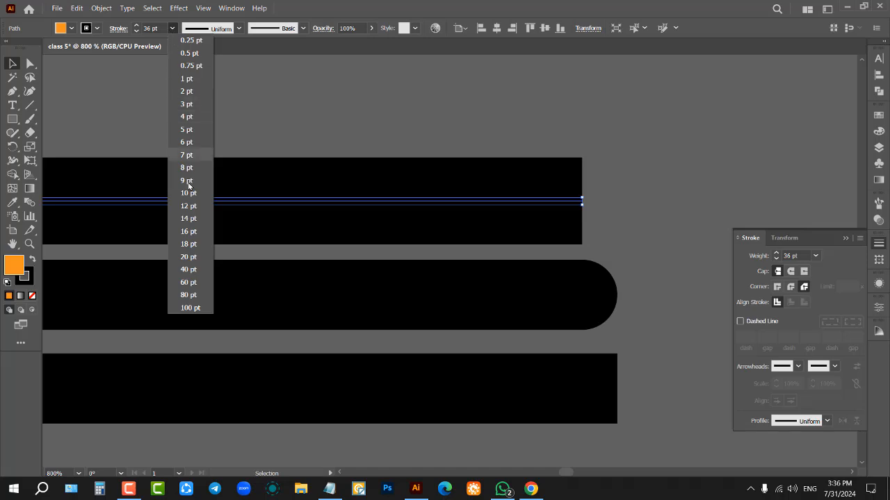
left_click(188, 253)
left_click(172, 29)
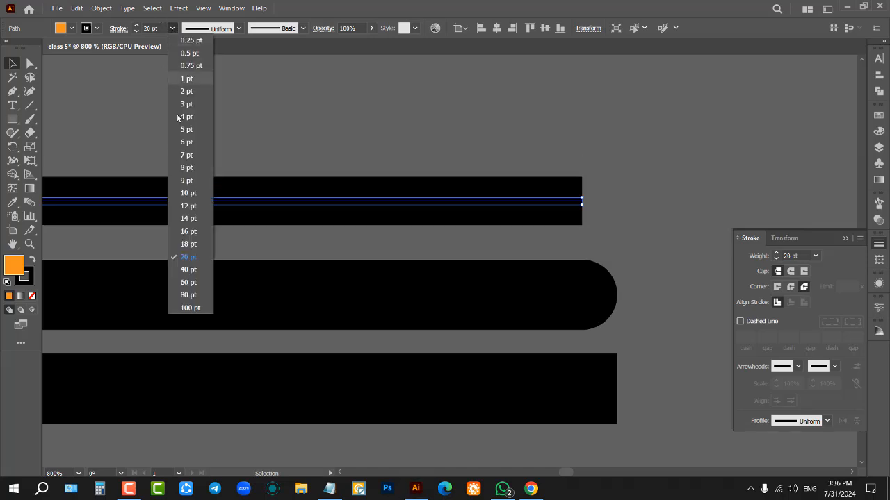
left_click(191, 310)
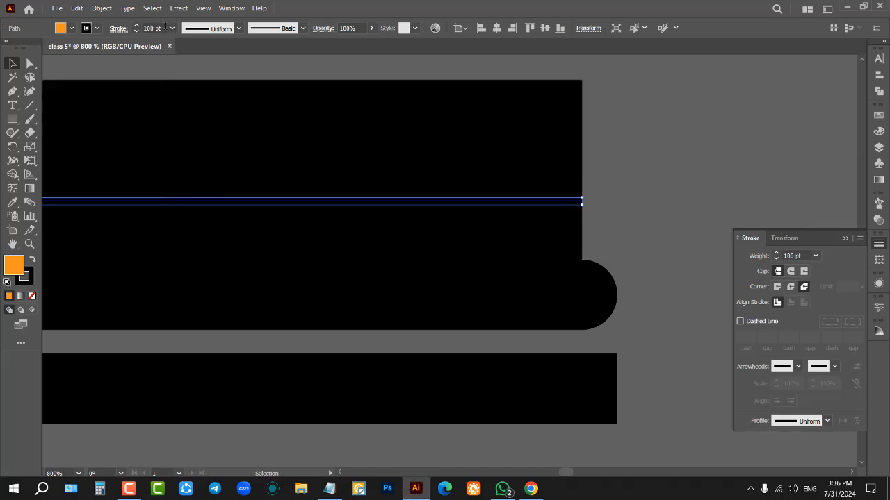
left_click(172, 28)
left_click(193, 299)
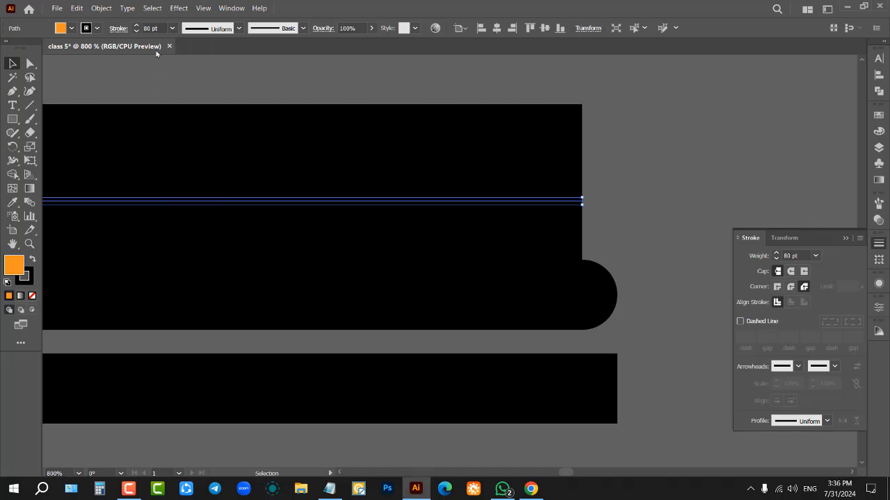
- Set the uppermost line's stroke weight to the 40 pt preset and deselect it
left_click(171, 29)
left_click(189, 268)
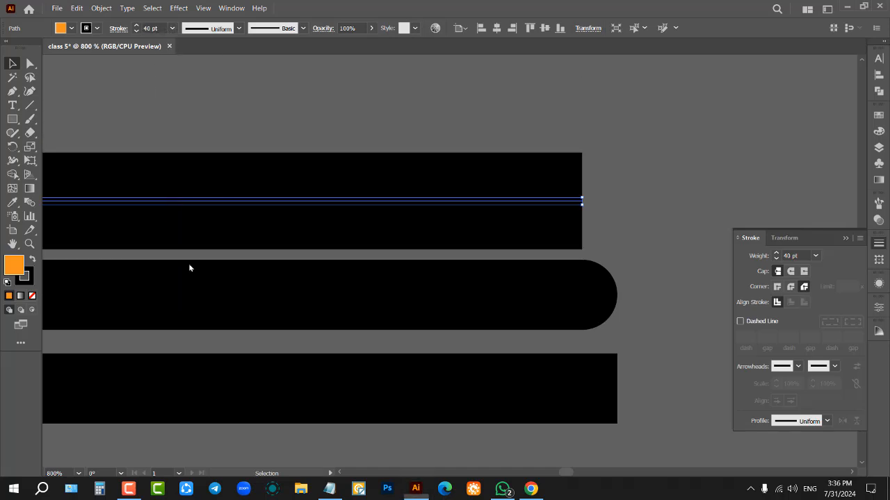
left_click(207, 95)
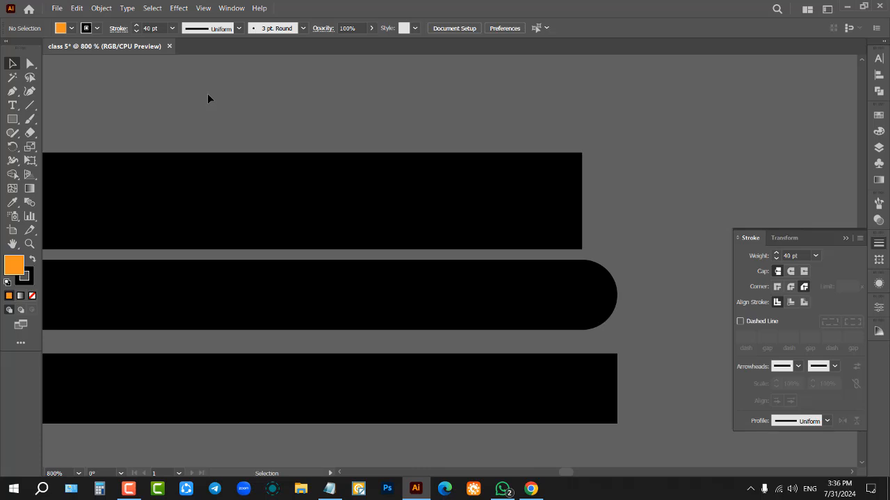
- Return to the square grid and move the top row's first square slightly right by its filled interior
scroll(225, 218, "down", 6)
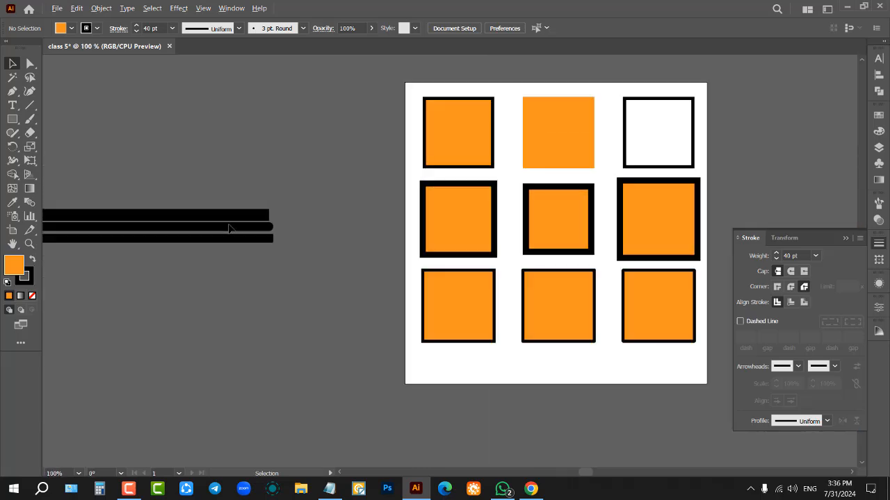
scroll(353, 222, "down", 2)
scroll(441, 159, "up", 3)
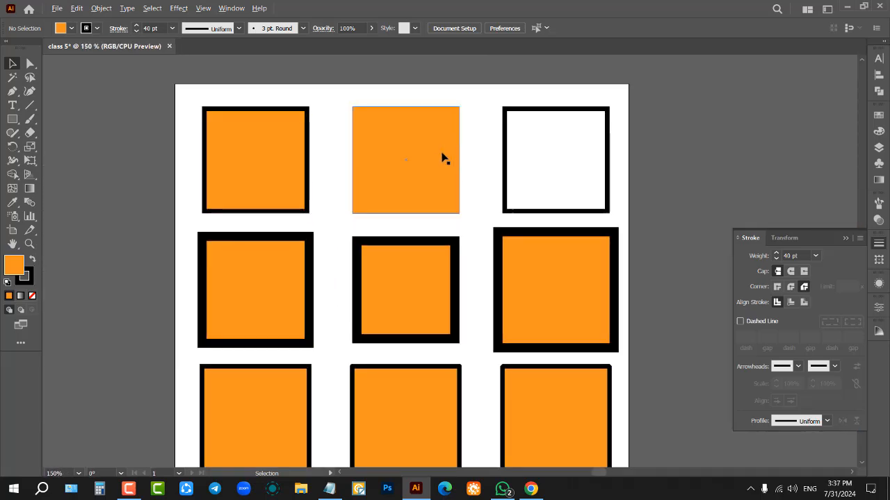
scroll(477, 126, "up", 1)
scroll(366, 225, "up", 1)
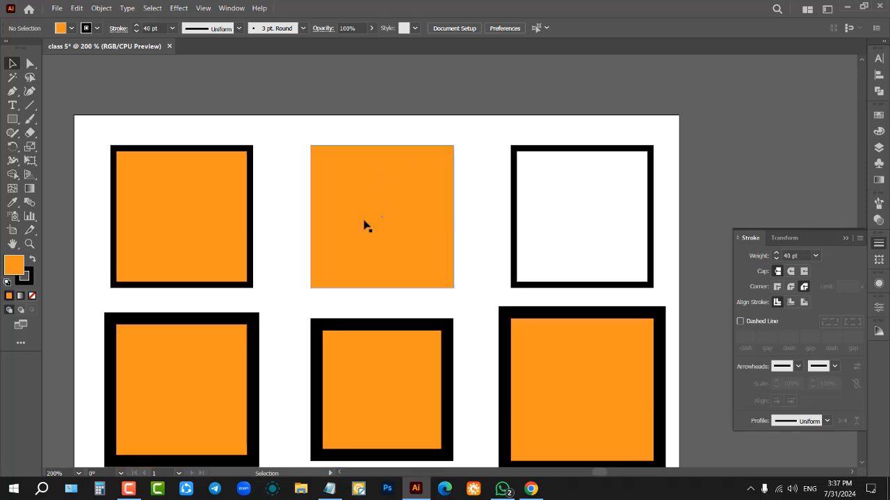
left_click_drag(182, 201, 205, 207)
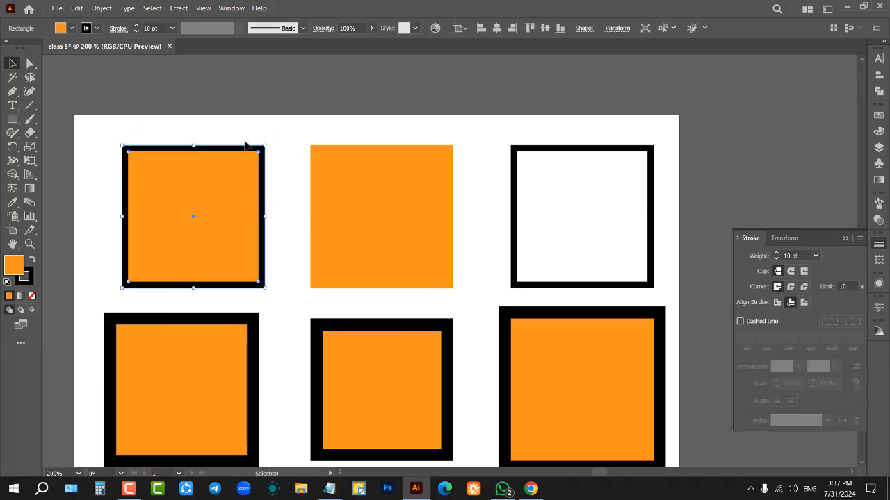
left_click(299, 116)
- Reposition the top row's middle and first squares slightly by their filled interiors
scroll(489, 211, "up", 1)
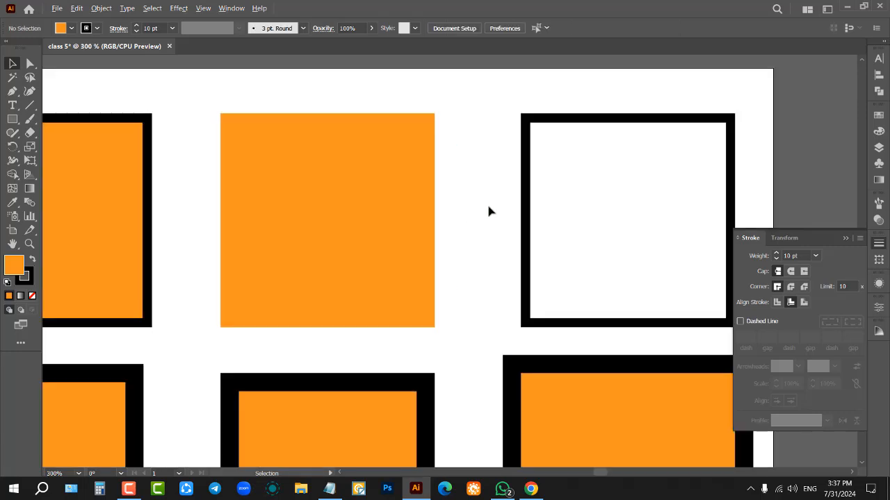
scroll(358, 221, "down", 1)
left_click_drag(354, 194, 325, 180)
left_click_drag(155, 173, 148, 164)
mouse_move(167, 211)
left_mouse_down()
mouse_move(154, 224)
mouse_move(153, 209)
left_mouse_up()
scroll(159, 232, "down", 2)
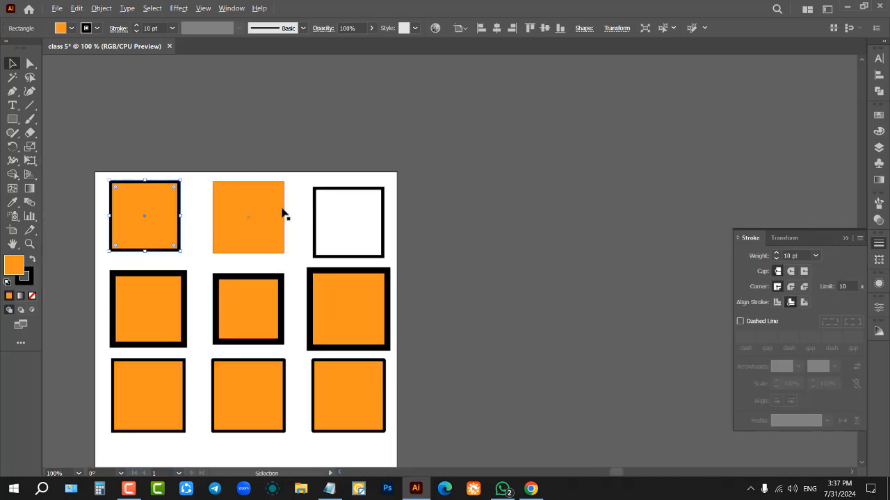
scroll(284, 210, "up", 2)
left_click(202, 237)
mouse_move(186, 209)
left_mouse_down()
mouse_move(214, 192)
mouse_move(225, 220)
left_mouse_up()
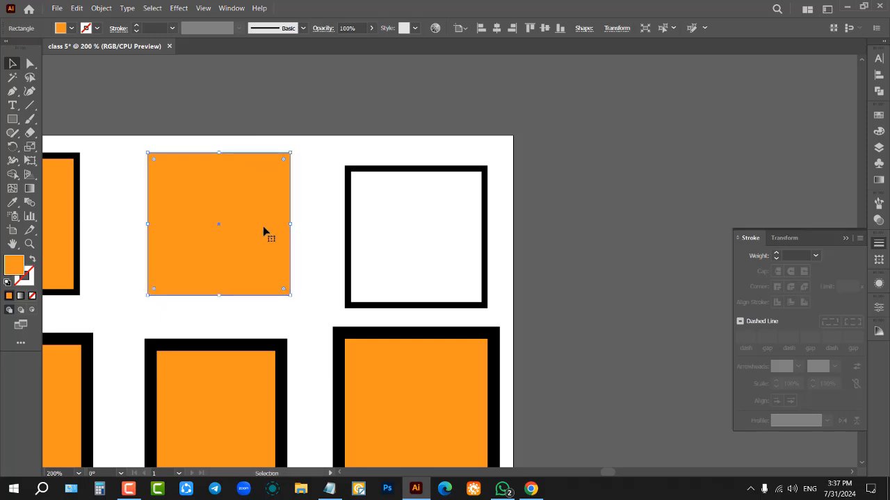
- Try to move the top row's unfilled third square from inside its outline
scroll(434, 216, "up", 2)
left_click_drag(383, 191, 348, 289)
left_click_drag(422, 151, 379, 206)
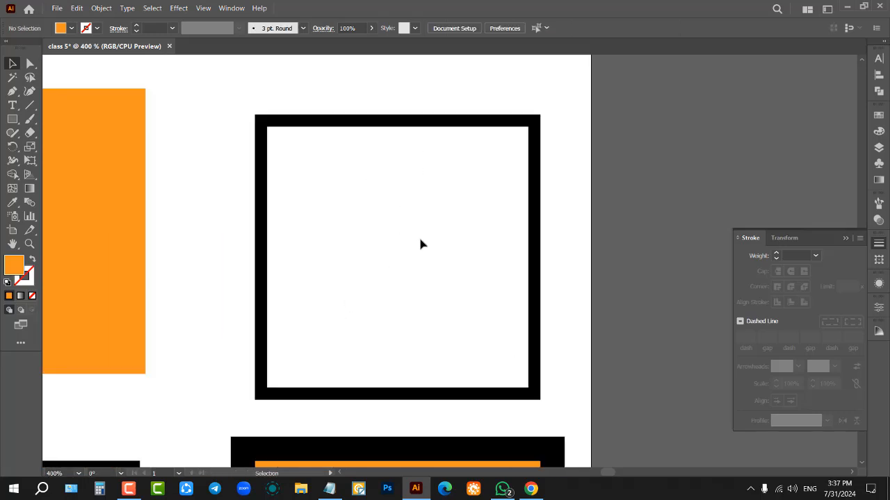
left_click_drag(432, 198, 417, 256)
mouse_move(380, 199)
left_mouse_down()
mouse_move(341, 219)
mouse_move(390, 213)
left_mouse_up()
left_click_drag(406, 167, 480, 214)
scroll(341, 178, "down", 1)
scroll(453, 160, "up", 1)
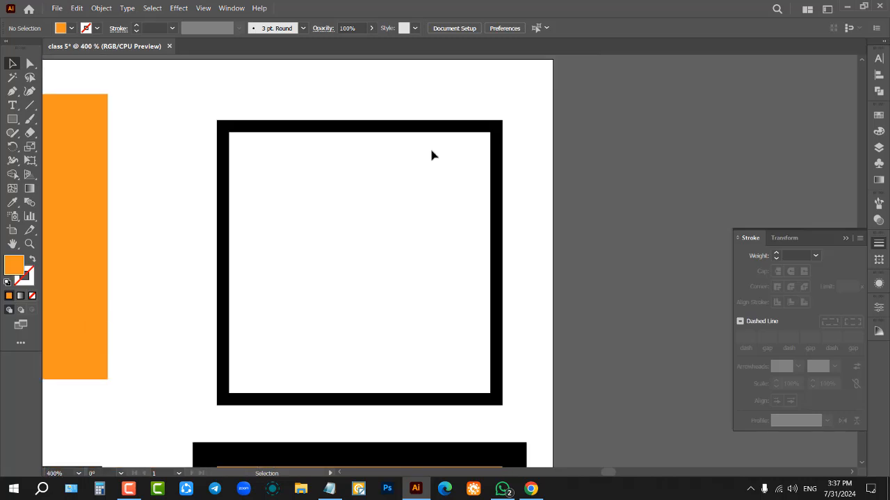
- Select the top row's unfilled third square by its black outline and examine the path along its upper edge
left_click(341, 131)
left_click(338, 93)
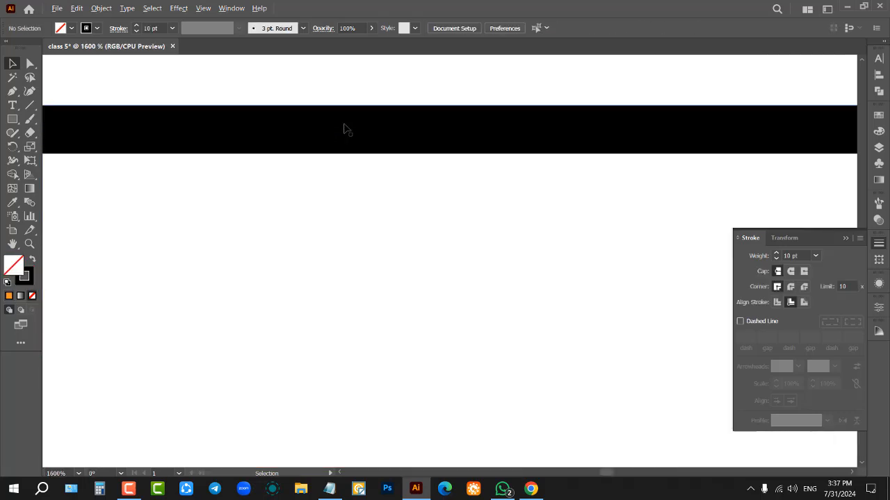
scroll(341, 132, "up", 4)
left_click(336, 126)
scroll(338, 129, "down", 4)
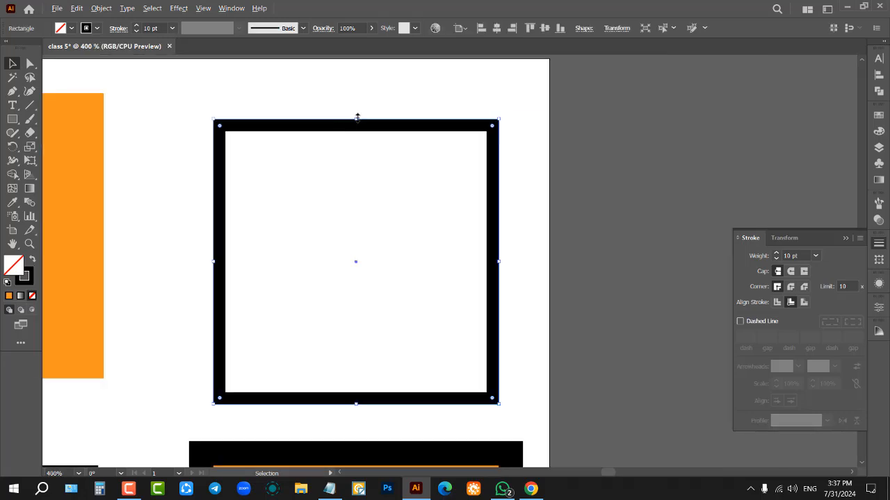
scroll(357, 115, "up", 6)
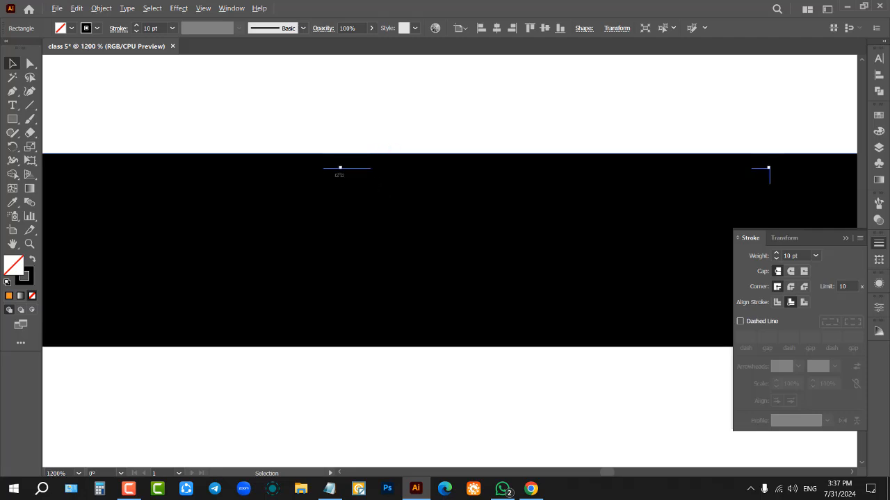
scroll(340, 167, "down", 5)
- Align the unfilled square's stroke to the center of its path, reselect it by its outline and deselect it
left_click(119, 28)
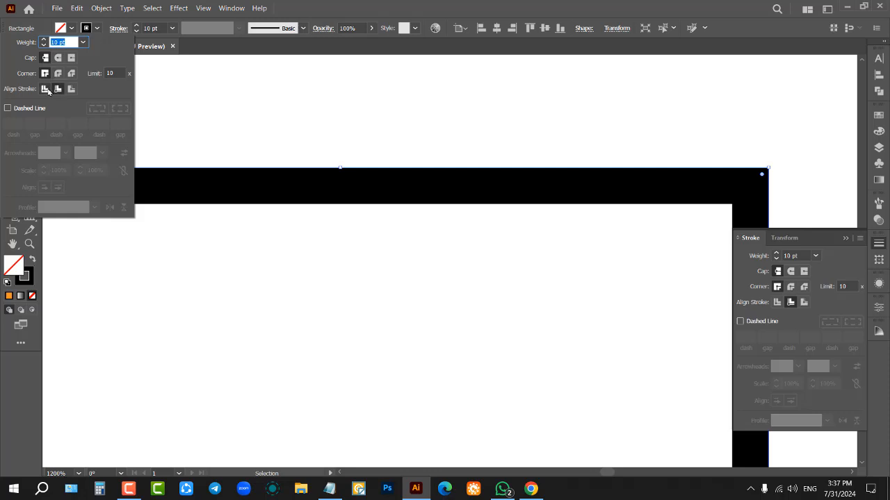
left_click(44, 89)
left_click(318, 133)
left_click(310, 203)
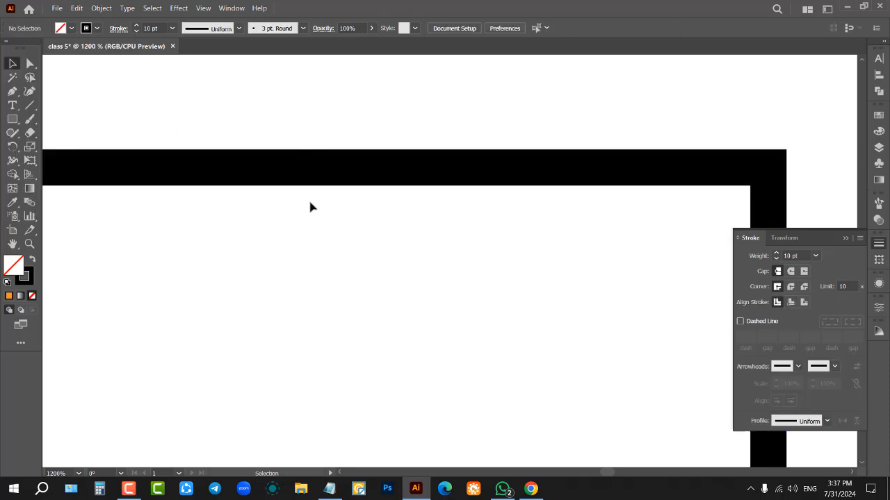
left_click(310, 150)
scroll(314, 132, "down", 5)
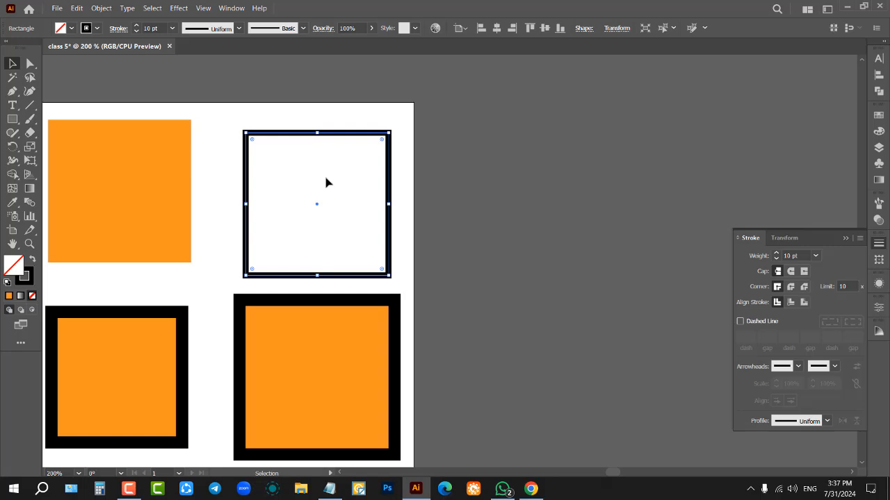
left_click(396, 177)
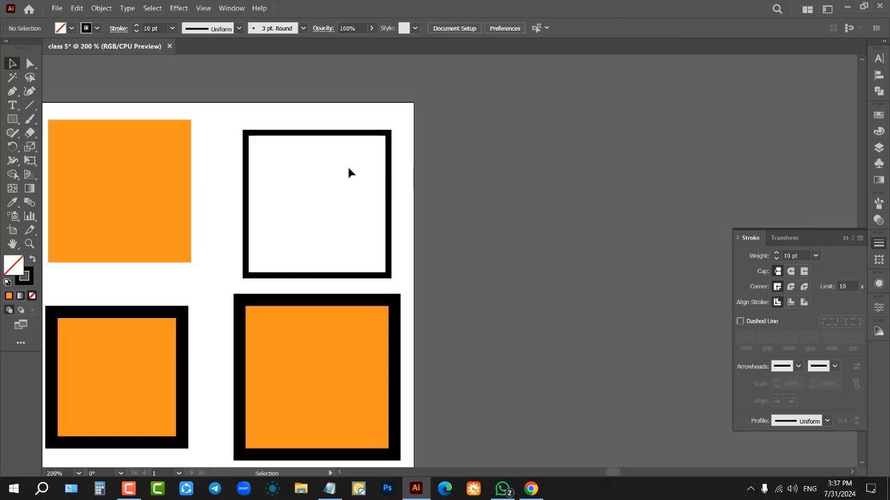
- Move the unfilled square by its outline off the artboard and back into the top row, then deselect it
left_click_drag(356, 138, 631, 178)
left_click_drag(577, 175, 335, 126)
left_click(457, 131)
left_click(439, 139)
- Place a copy of the unfilled square on the empty canvas just right of the artboard's top row
key("ctrl+0")
scroll(277, 219, "up", 2)
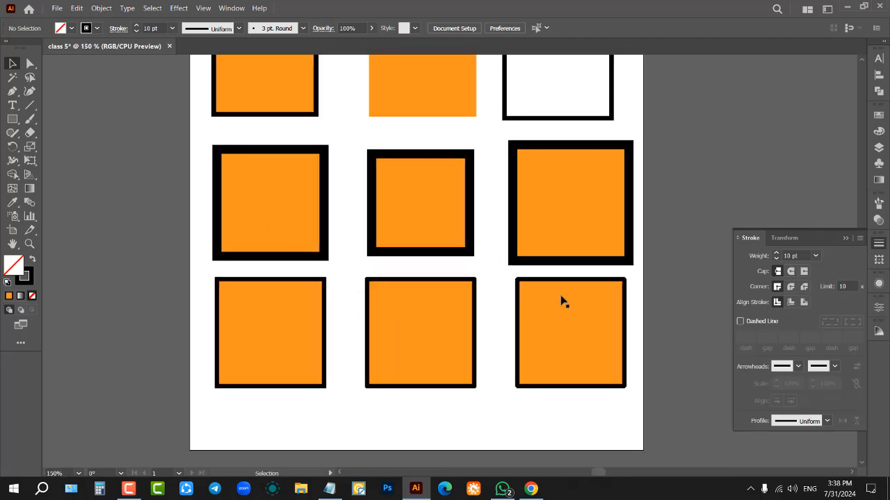
scroll(218, 269, "down", 2)
scroll(214, 268, "down", 1)
scroll(506, 167, "up", 2)
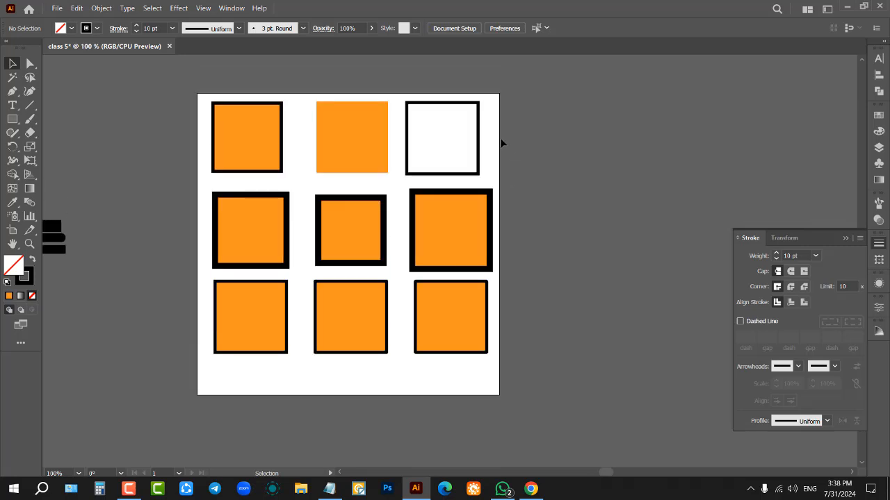
left_click_drag(479, 115, 599, 129)
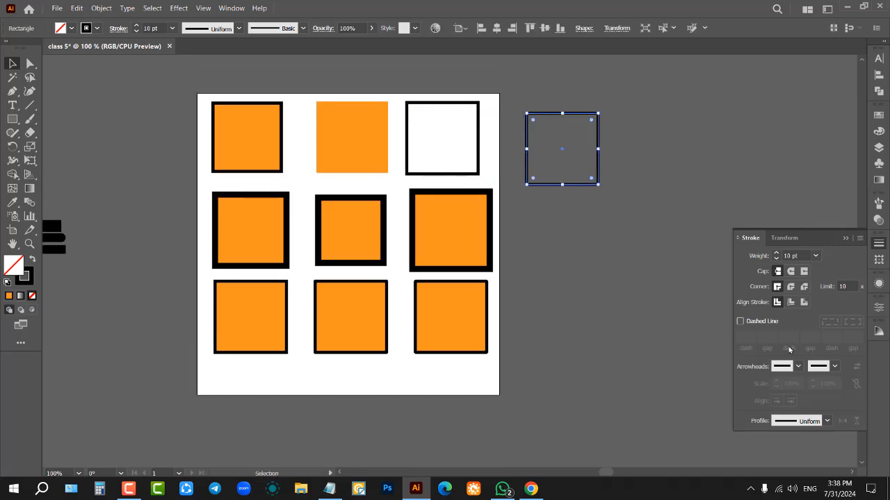
- Turn on a dashed line for the copied square's stroke and set the first dash to 23 pt
scroll(743, 135, "up", 1)
scroll(743, 135, "up", 1)
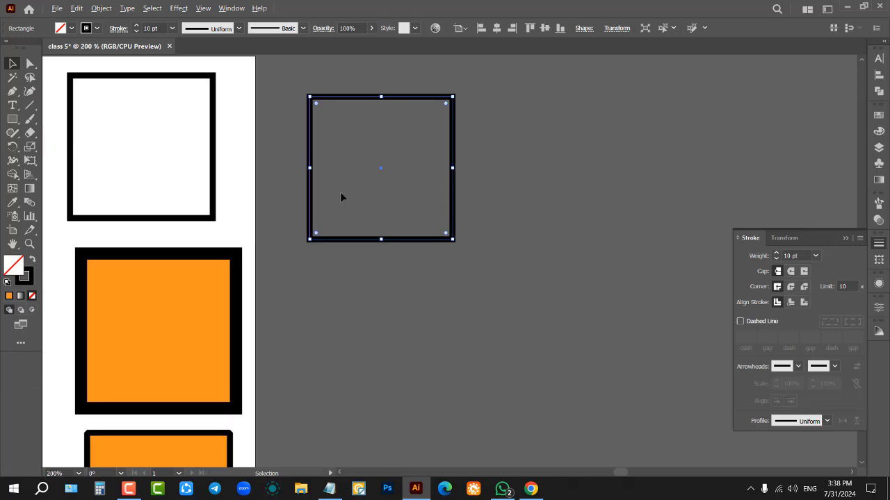
left_click(739, 321)
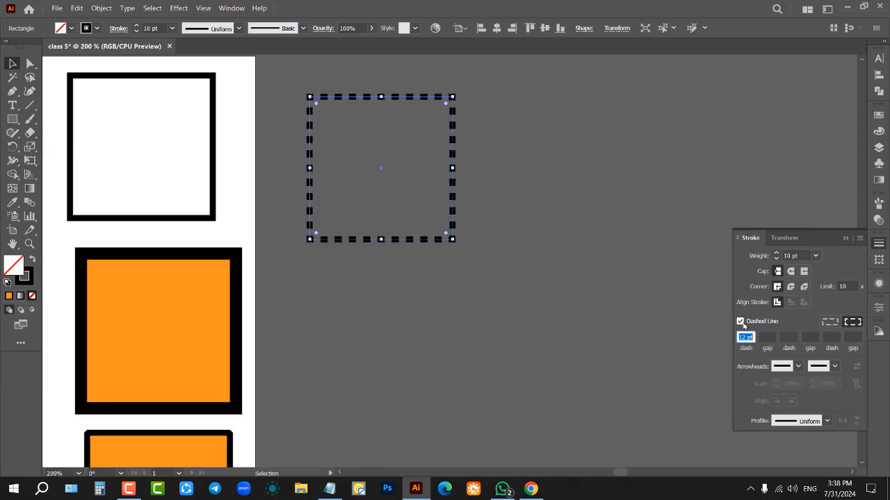
scroll(377, 99, "up", 1)
scroll(449, 121, "up", 1)
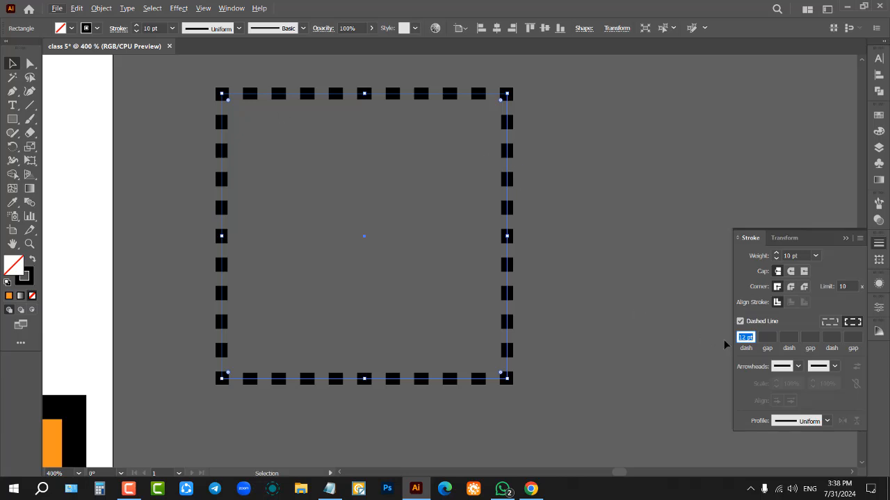
scroll(749, 337, "down", 4)
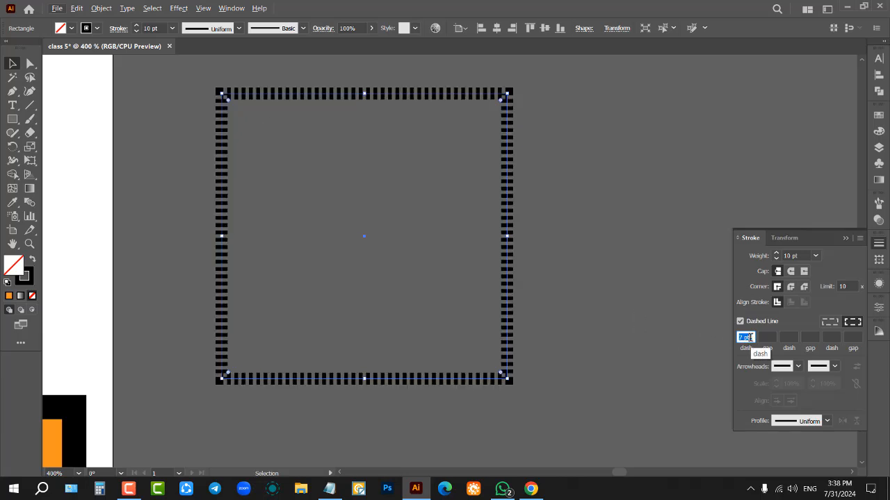
scroll(749, 337, "up", 15)
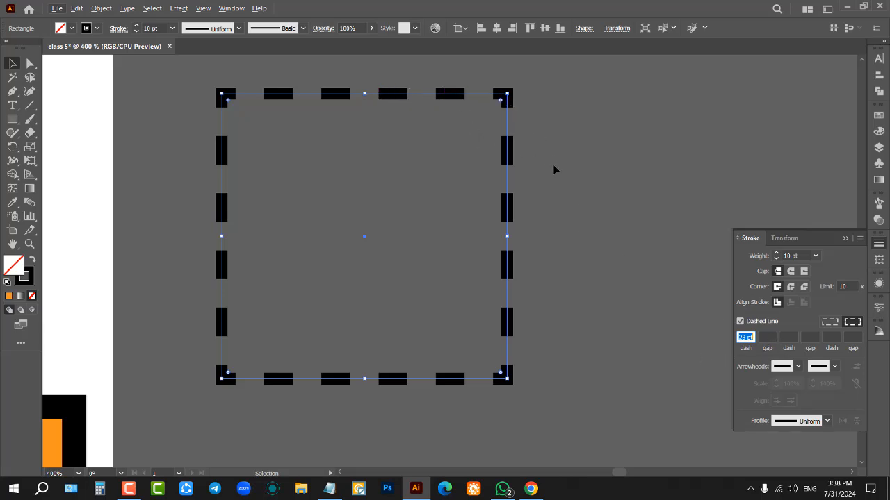
- Try several first gap lengths up to 14 pt on the dashed square, then clear the gap value
left_click(767, 338)
type("10")
key("Return")
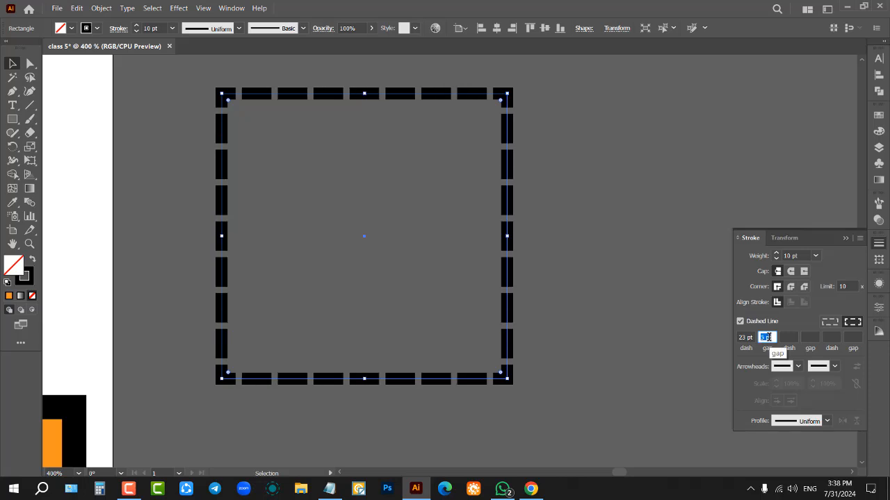
key("Up")
key("Up")
key("Up")
key("Up")
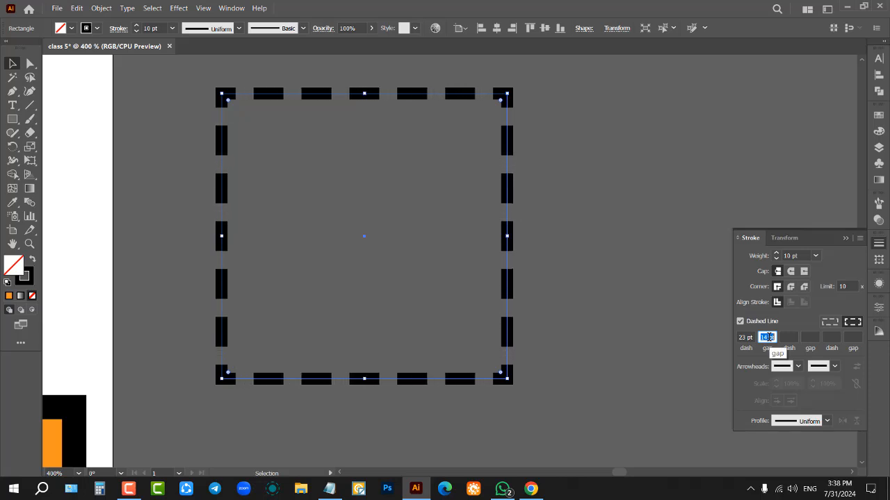
type("23")
key("Return")
- Try a second dash length of 7 pt in the square's dash pattern and deselect the square
left_click(790, 338)
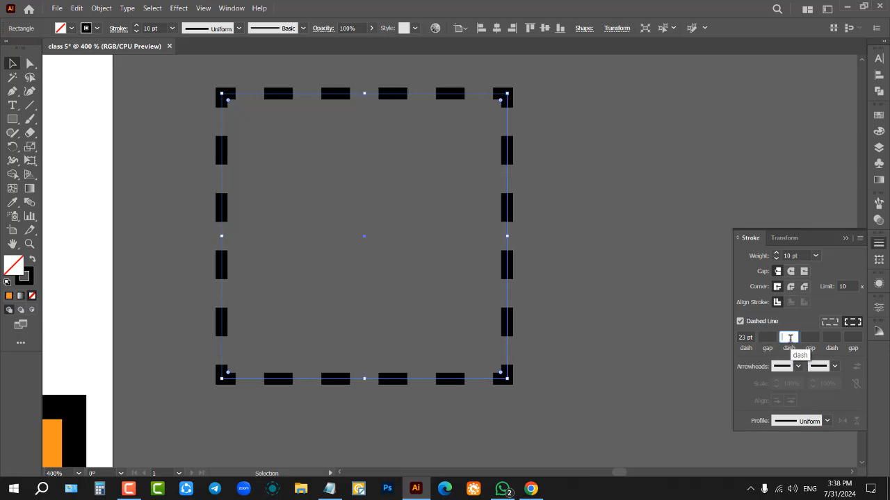
type("5")
key("Return")
key("Up")
key("Up")
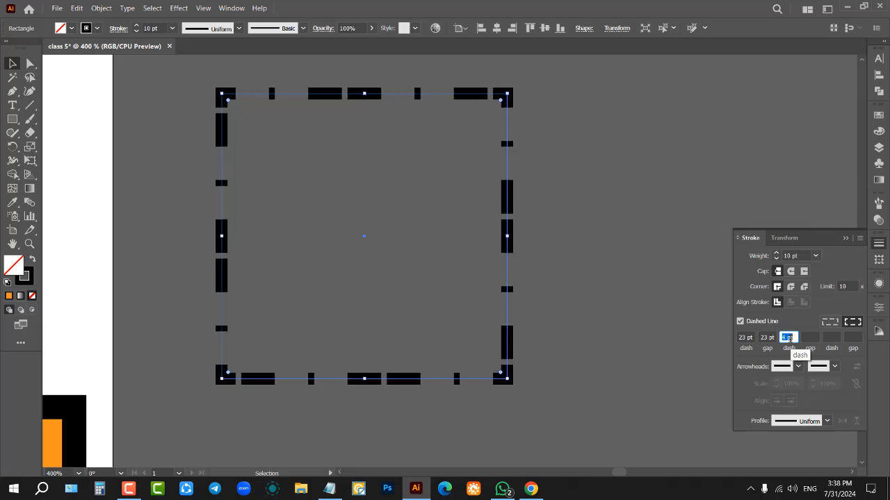
left_click(625, 281)
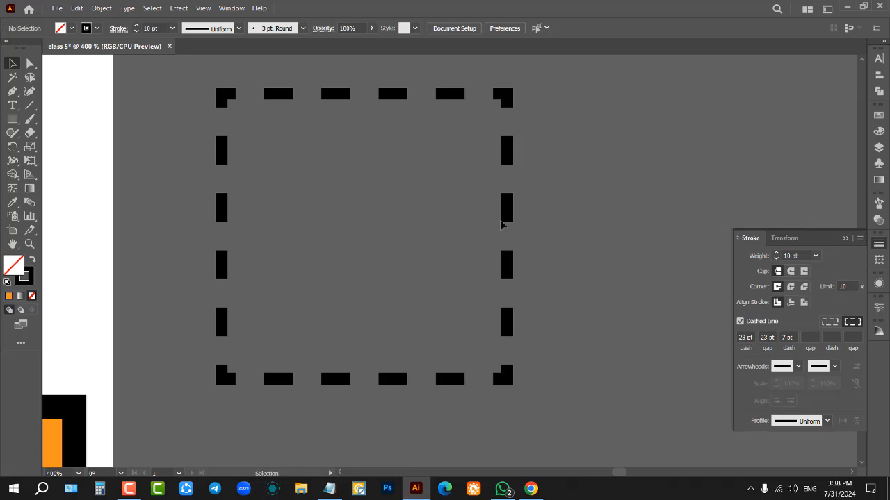
- Place a copy of the lowest thick line well below the group of lines left of the artboard
scroll(359, 193, "down", 2)
scroll(362, 201, "down", 2)
scroll(506, 197, "down", 4)
scroll(301, 223, "up", 4)
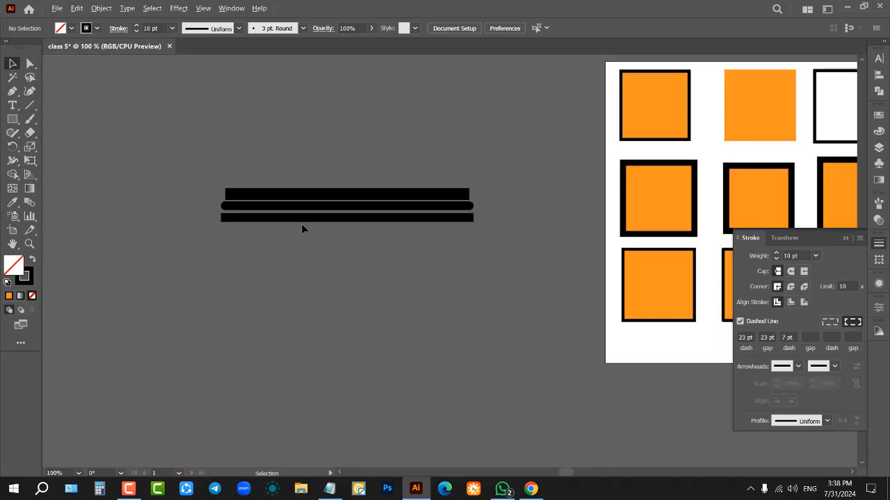
left_click_drag(324, 218, 319, 343)
scroll(378, 378, "up", 2)
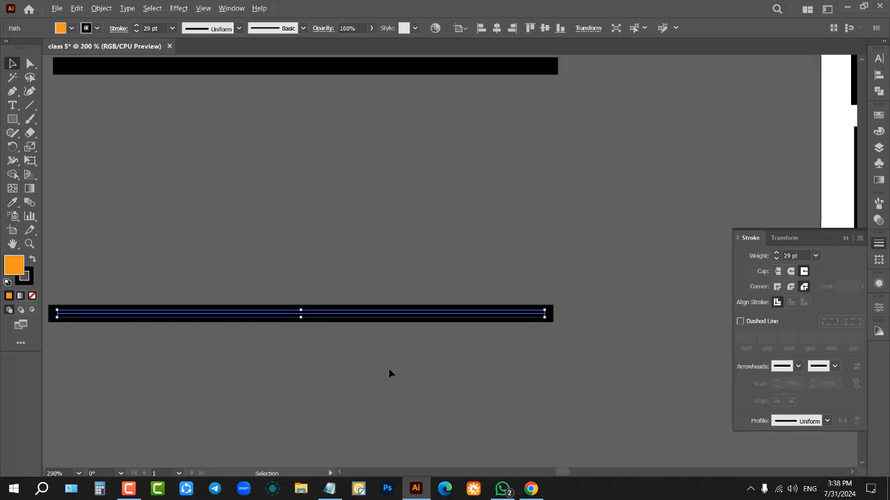
- Try the round cap on the copied line, then give it the butt cap
left_click(790, 271)
left_click(777, 271)
left_click_drag(416, 269, 461, 376)
scroll(299, 287, "down", 1)
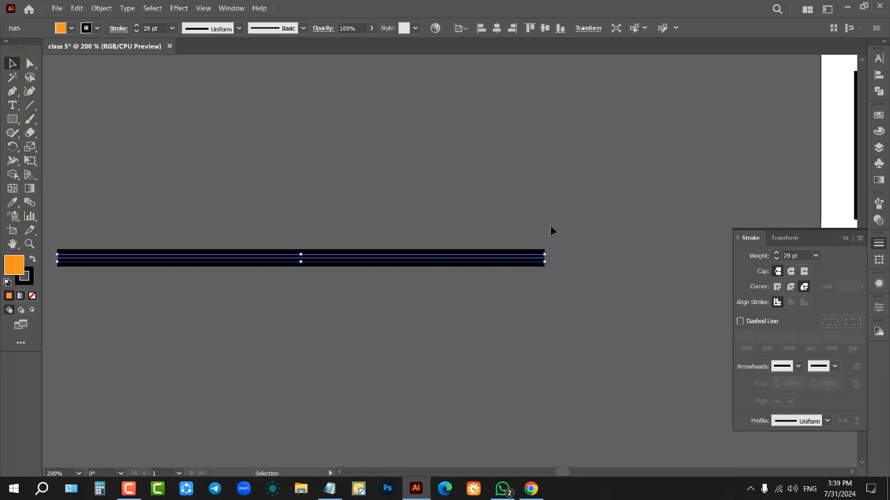
- Give the copied line the Arrow 1 start arrowhead and the feathered Arrow 31 end arrowhead
left_click(798, 367)
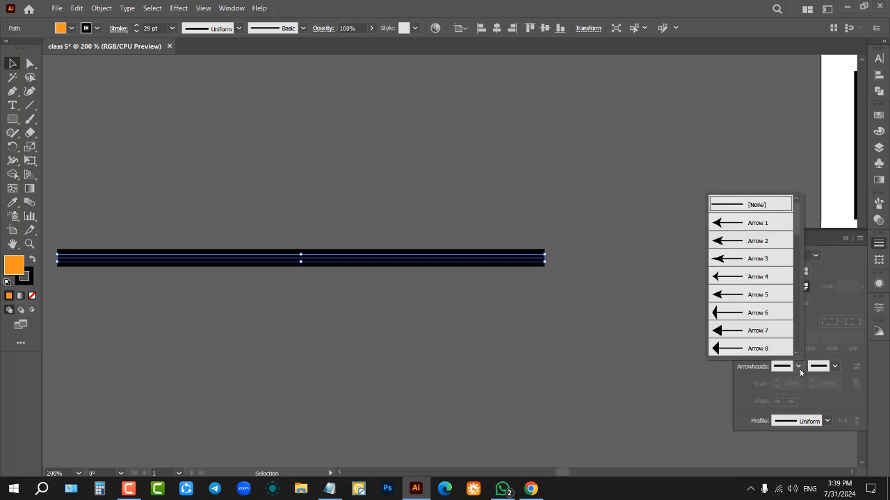
left_click(738, 230)
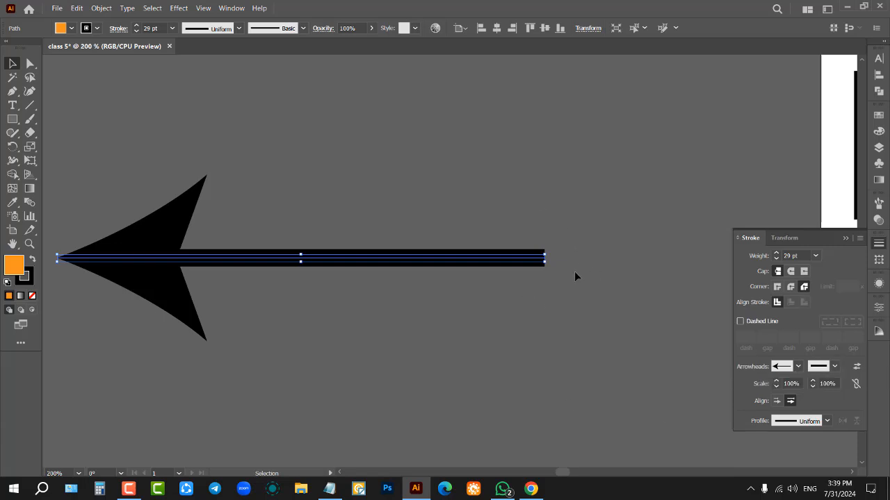
left_click(834, 367)
scroll(806, 290, "down", 10)
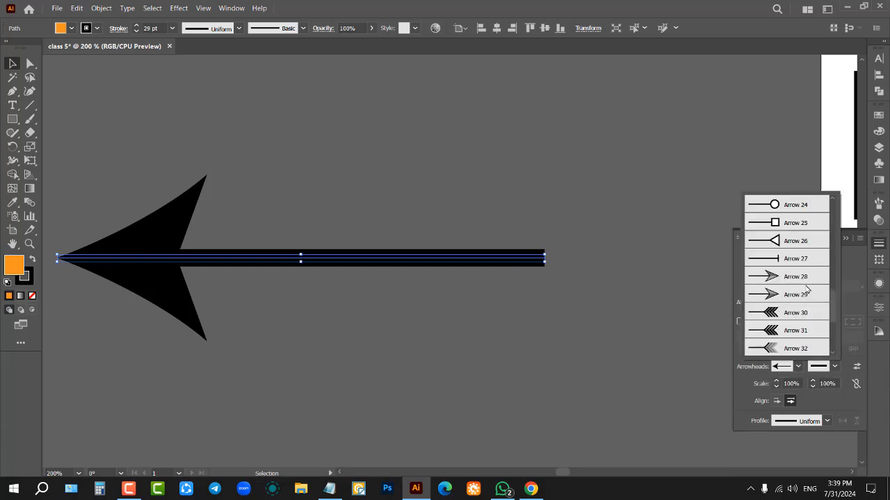
scroll(807, 290, "up", 2)
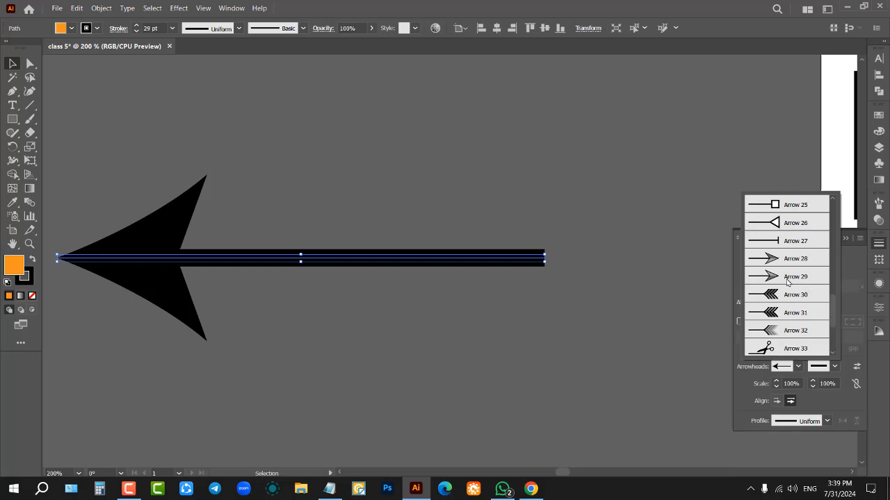
left_click(784, 306)
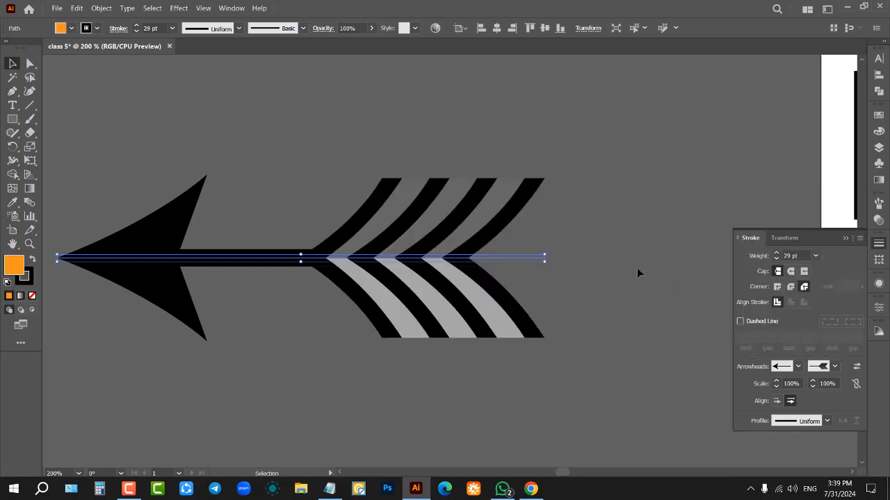
- Reselect the arrow line and reduce its start arrowhead scale to 45%
left_click(598, 190)
left_click_drag(606, 116, 343, 371)
scroll(793, 384, "down", 20)
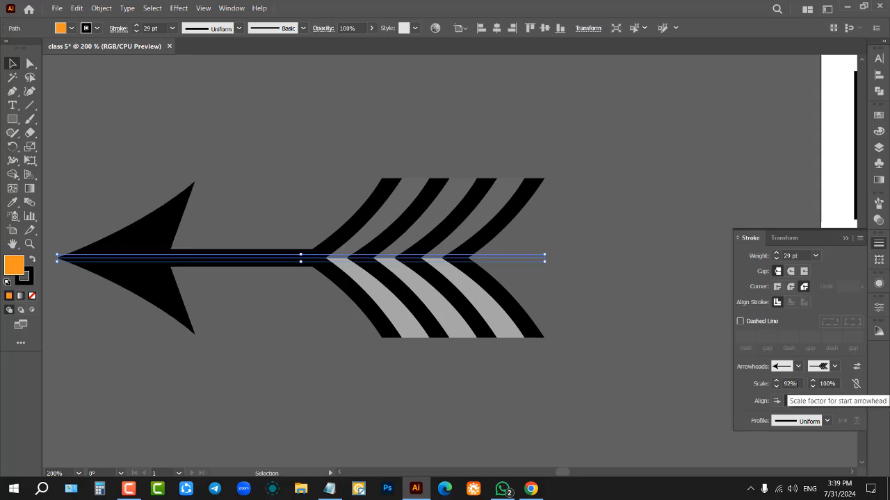
scroll(797, 384, "down", 20)
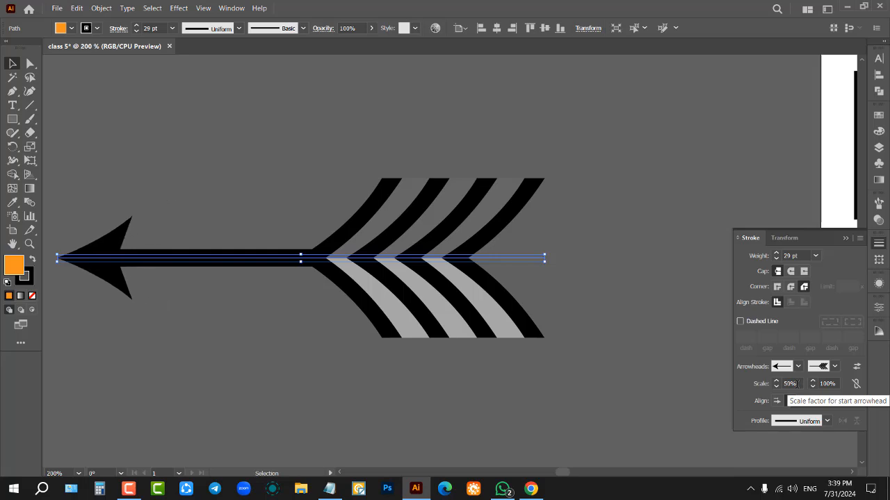
- Reduce the feathered end arrowhead's scale to 38% and deselect the line
left_click(828, 384)
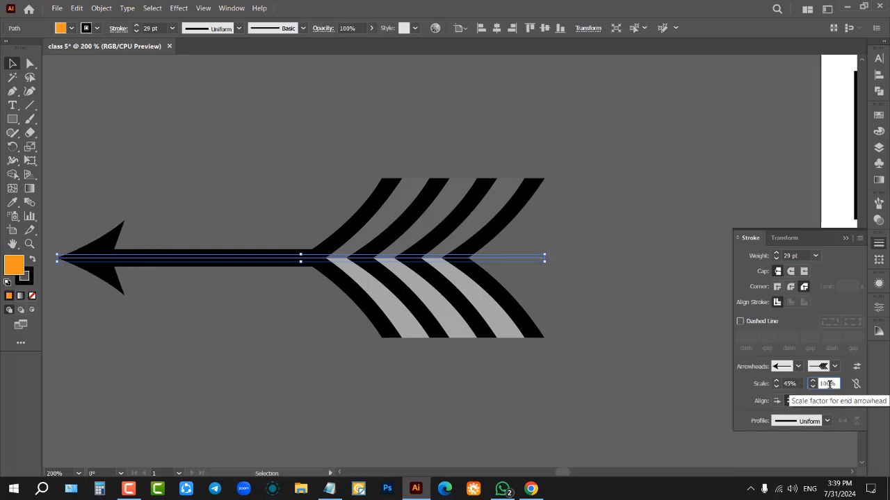
scroll(829, 384, "down", 20)
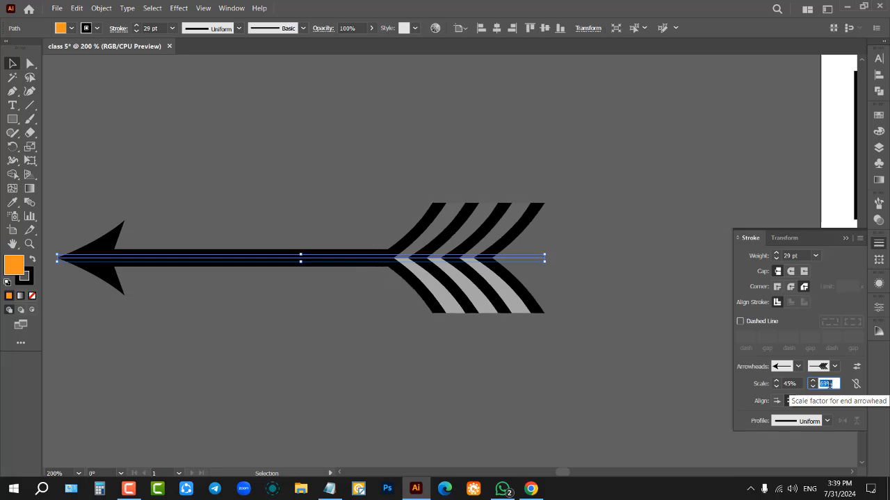
scroll(829, 384, "down", 20)
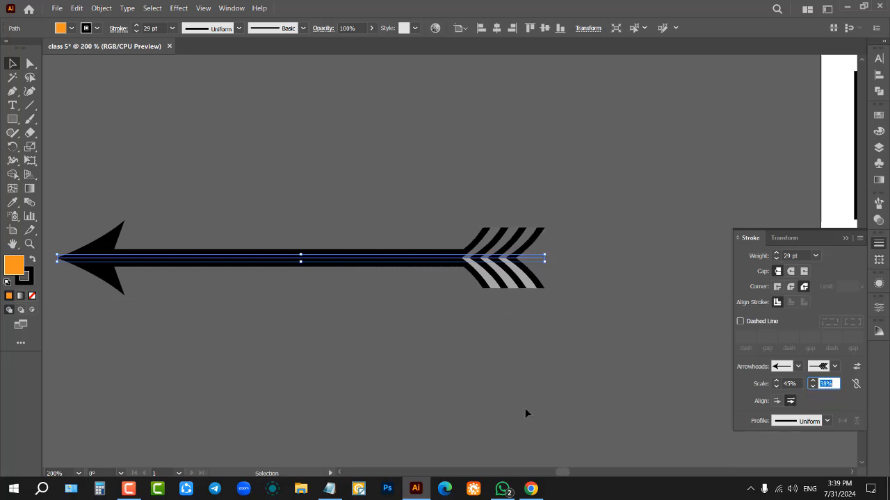
left_click(440, 406)
left_click(834, 367)
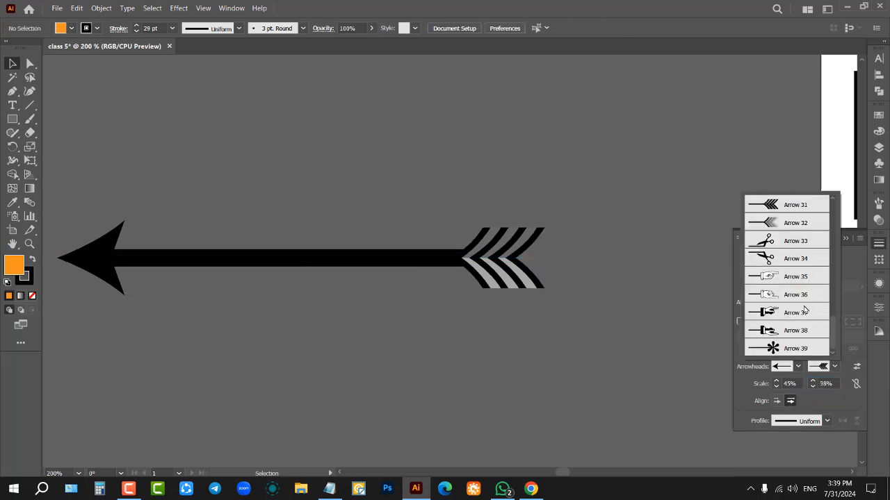
scroll(804, 308, "up", 10)
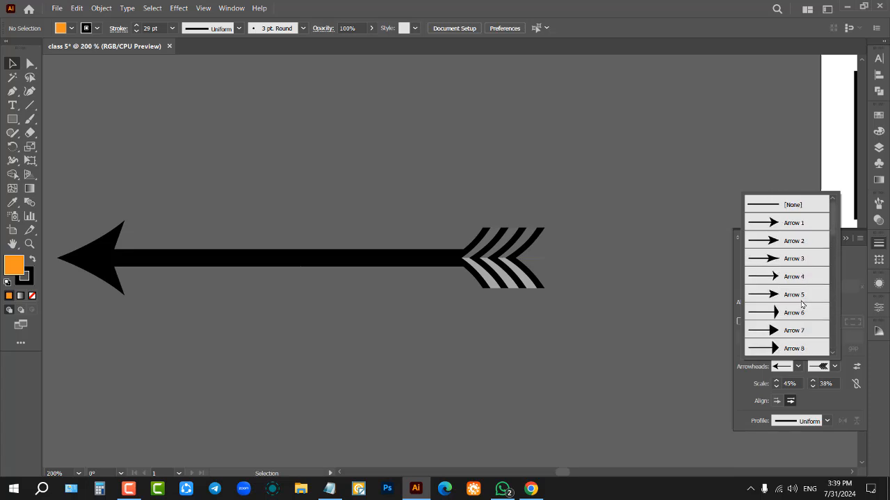
left_click(790, 370)
left_click(797, 366)
scroll(765, 292, "down", 10)
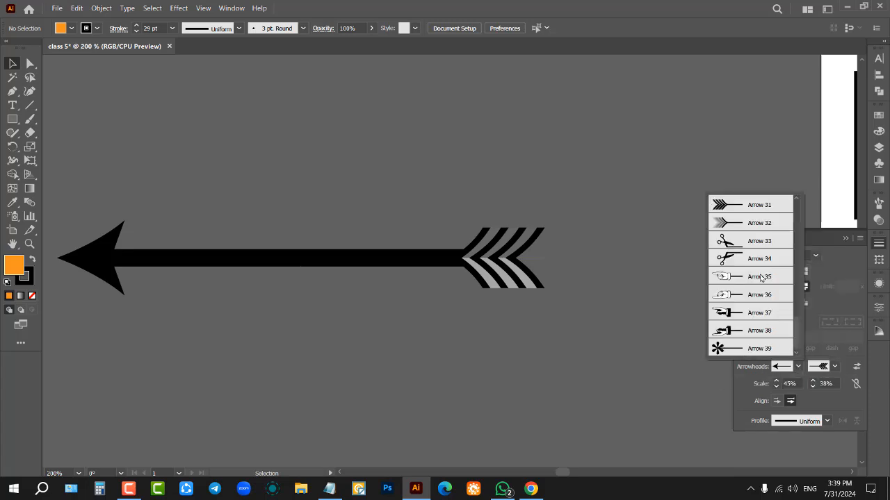
left_click(600, 269)
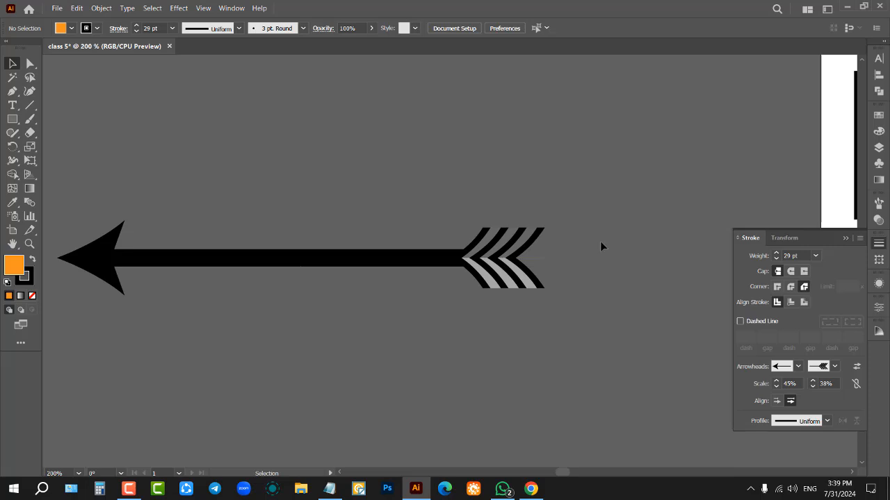
- Move the arrow line to just below the artboard and shorten it to about half its length
scroll(333, 353, "down", 5)
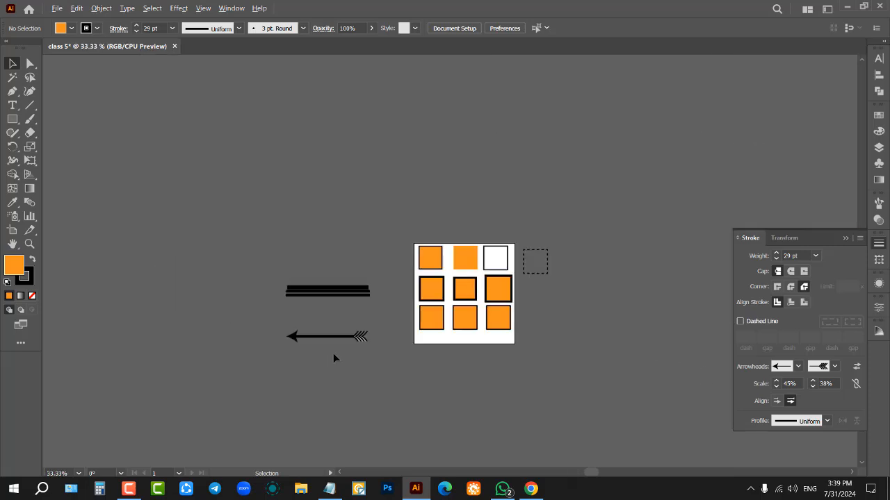
left_click_drag(338, 342, 449, 345)
scroll(464, 340, "up", 3)
left_click_drag(261, 340, 386, 342)
left_click(410, 386)
left_click_drag(475, 347, 410, 381)
key("ctrl+shift+a")
- Enlarge the artboard with the Artboard tool, extending its lower and right edges to include the arrow and the dashed square
left_click(13, 230)
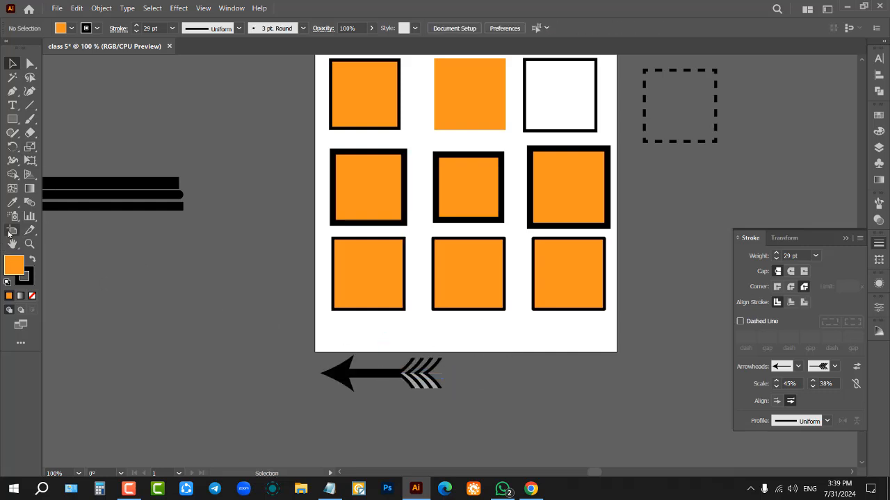
scroll(337, 245, "down", 2)
left_click_drag(403, 301, 405, 340)
left_click_drag(479, 244, 611, 244)
key("v")
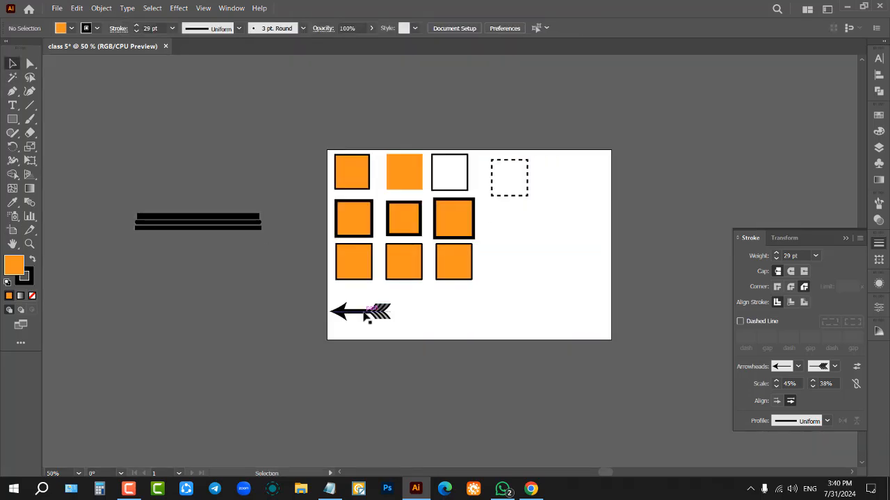
- Move the arrow to the empty artboard area below the dashed square and deselect it
left_click_drag(367, 313, 537, 218)
left_click(595, 195)
scroll(536, 223, "up", 3)
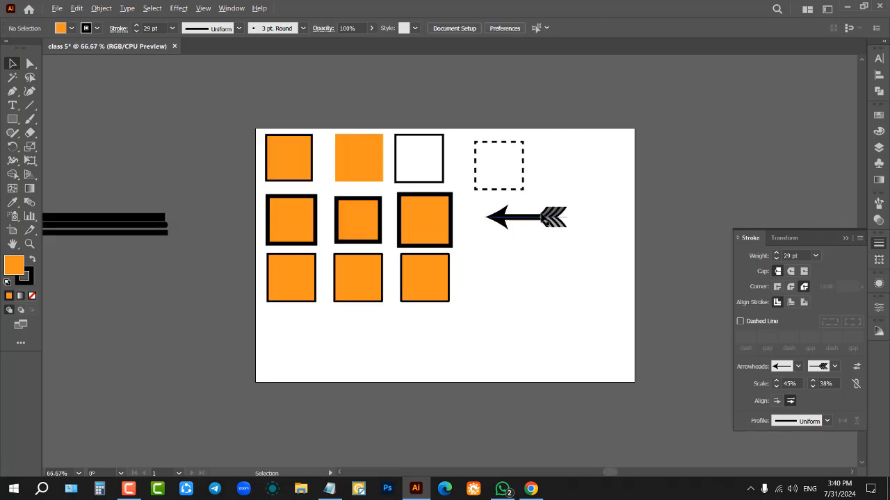
- Apply the elliptical width profile, tapered at both ends, to the arrow line's stroke
left_click(535, 228)
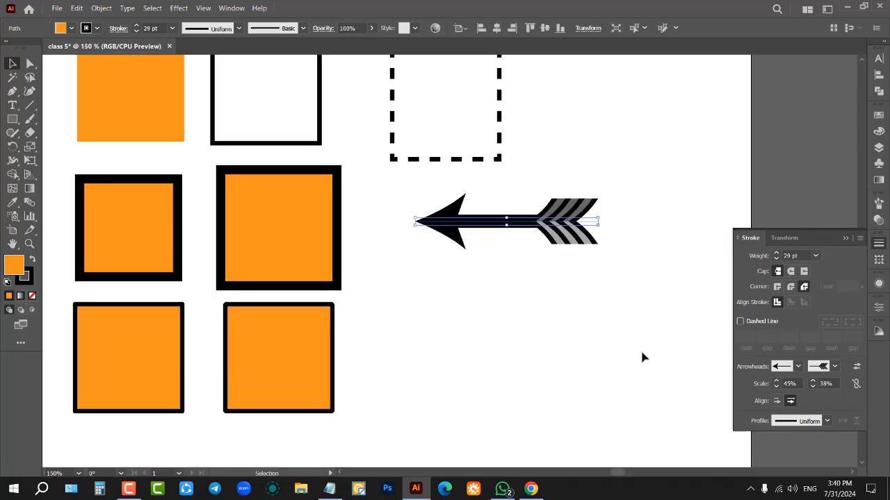
left_click(826, 421)
left_click(790, 315)
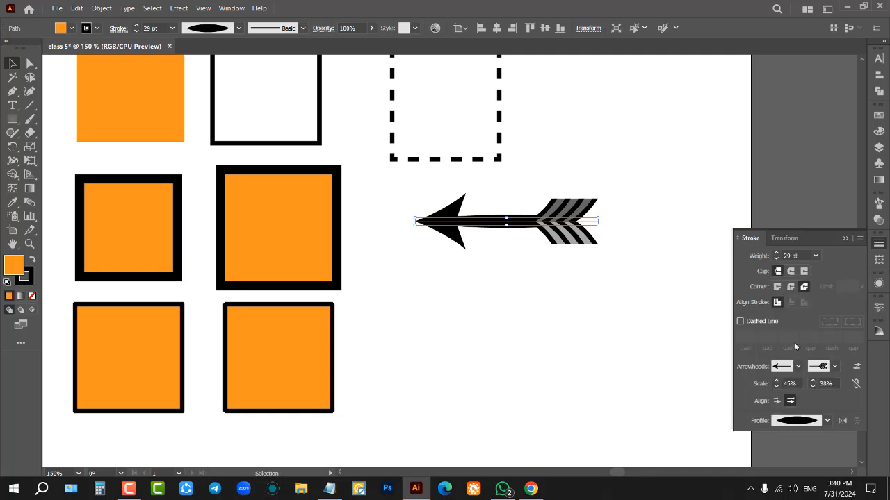
left_click(652, 317)
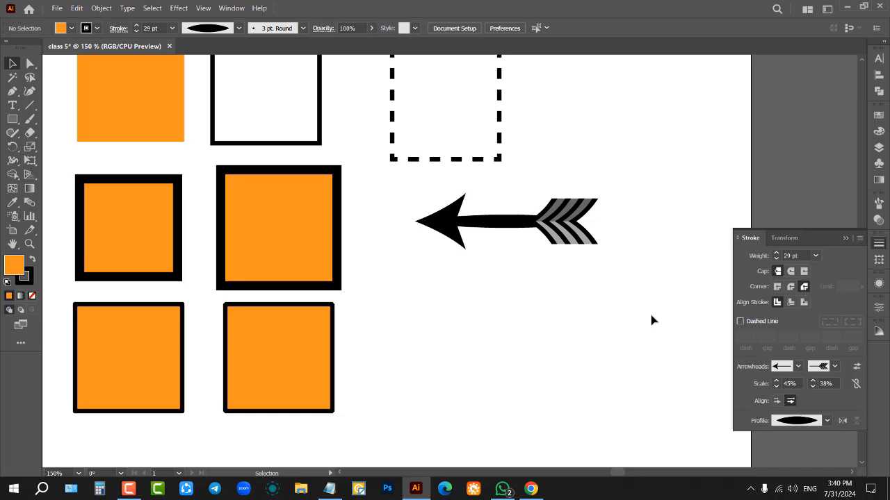
- Swap the arrow line's start and end arrowheads back and forth, leaving the arrow pointing right
left_click(550, 236)
left_click(857, 368)
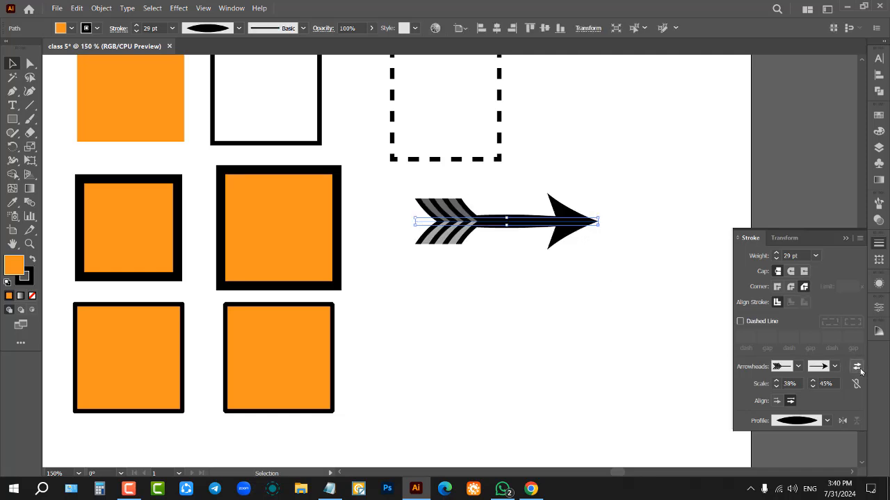
left_click(857, 369)
left_click(857, 368)
left_click(857, 368)
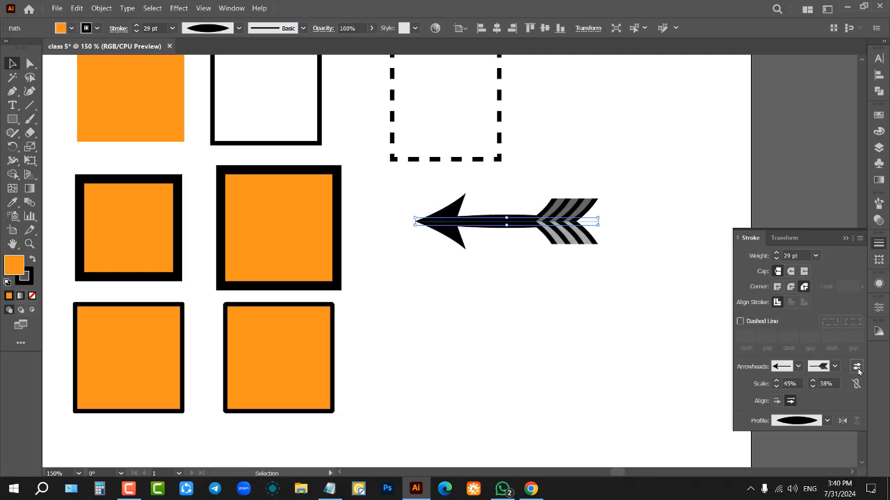
left_click(857, 368)
left_click(621, 303)
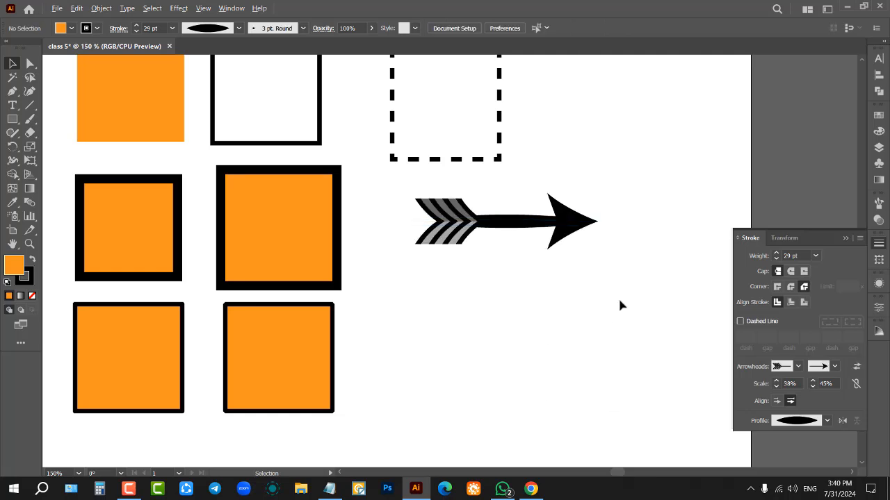
scroll(624, 304, "down", 3)
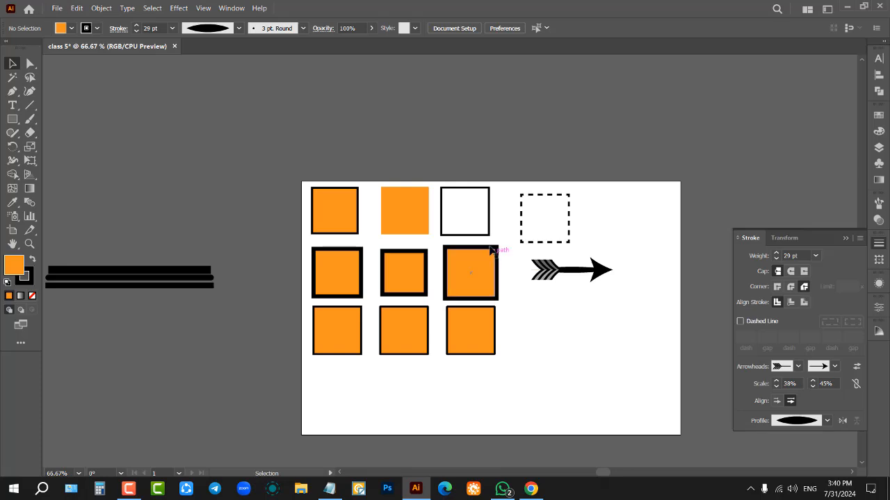
scroll(472, 241, "up", 2)
scroll(514, 256, "down", 1)
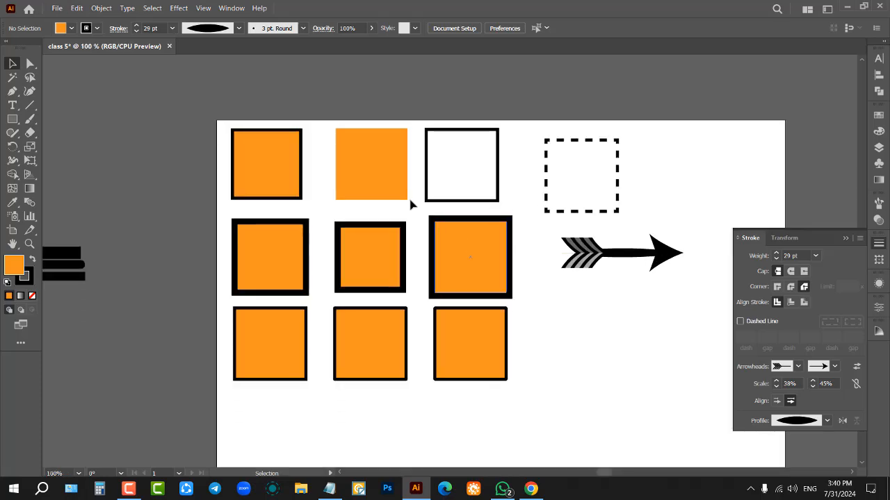
scroll(381, 179, "up", 1)
scroll(381, 175, "down", 1)
scroll(297, 179, "up", 1)
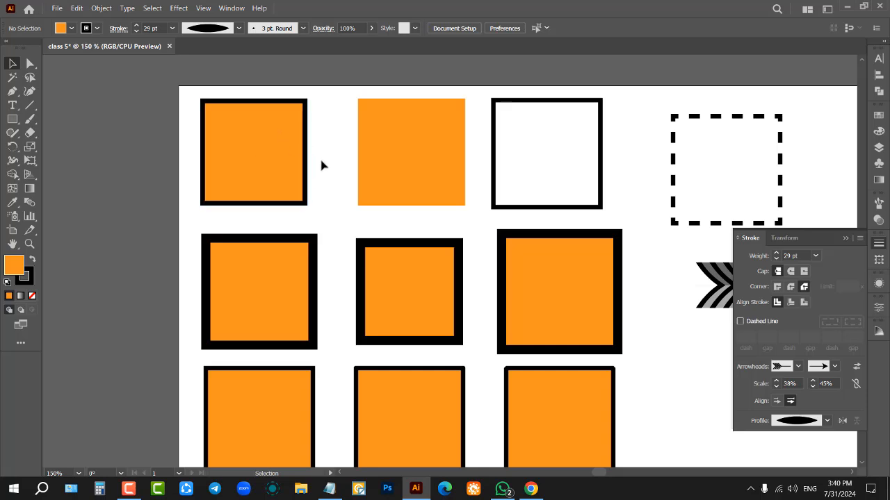
scroll(347, 166, "down", 1)
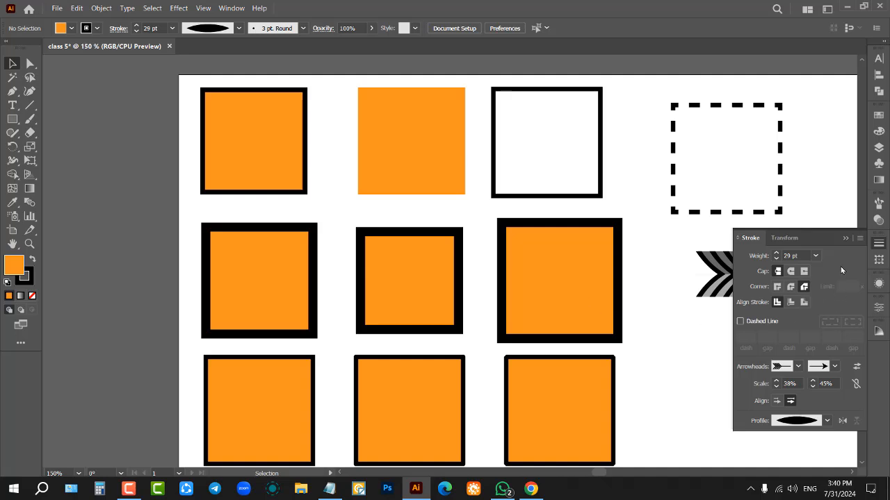
- Collapse the stroke settings and move the three thick lines onto the artboard below the arrow, spacing the uppermost line away from the others
left_click(846, 239)
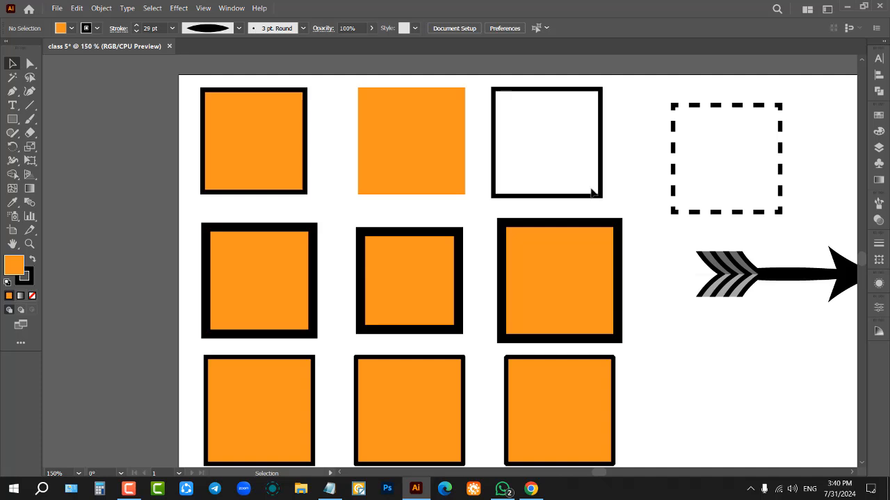
scroll(375, 254, "down", 2)
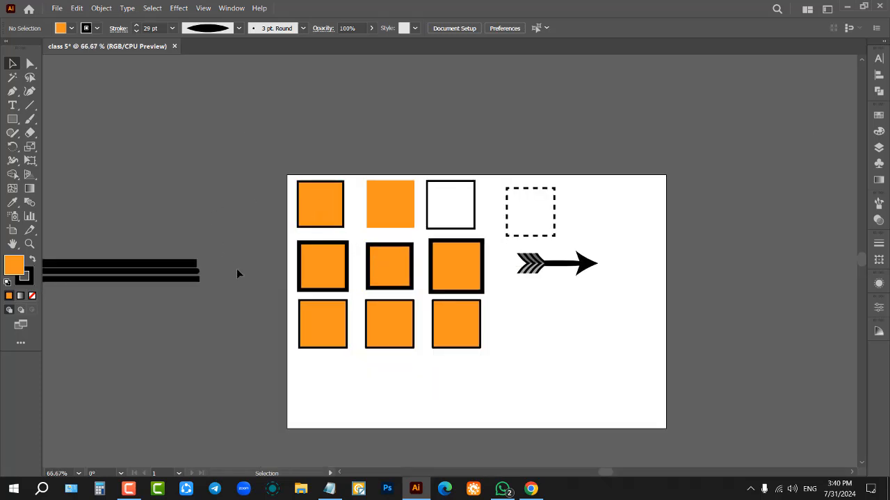
mouse_move(157, 248)
left_mouse_down()
mouse_move(187, 283)
mouse_move(631, 322)
mouse_move(612, 333)
mouse_move(602, 359)
mouse_move(608, 368)
left_mouse_up()
scroll(606, 331, "up", 2)
left_click(596, 397)
left_click_drag(604, 318, 621, 275)
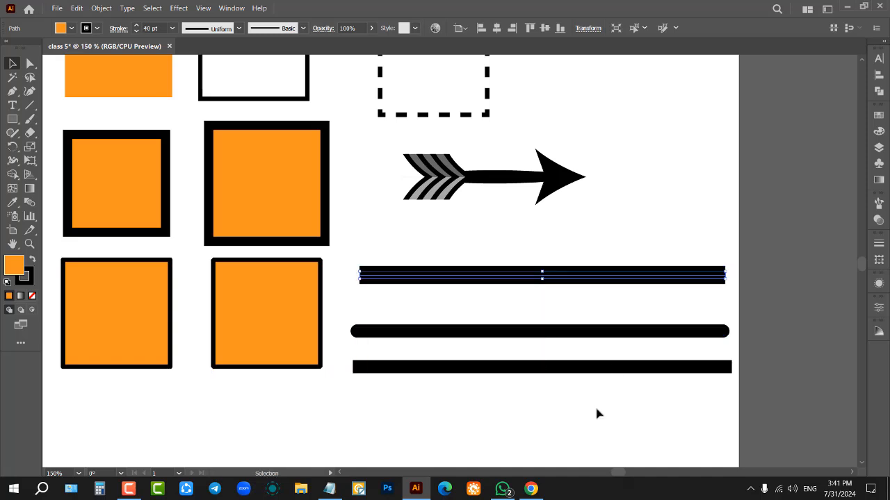
left_click(596, 410)
scroll(603, 365, "down", 2)
scroll(488, 277, "up", 2)
scroll(435, 211, "down", 1)
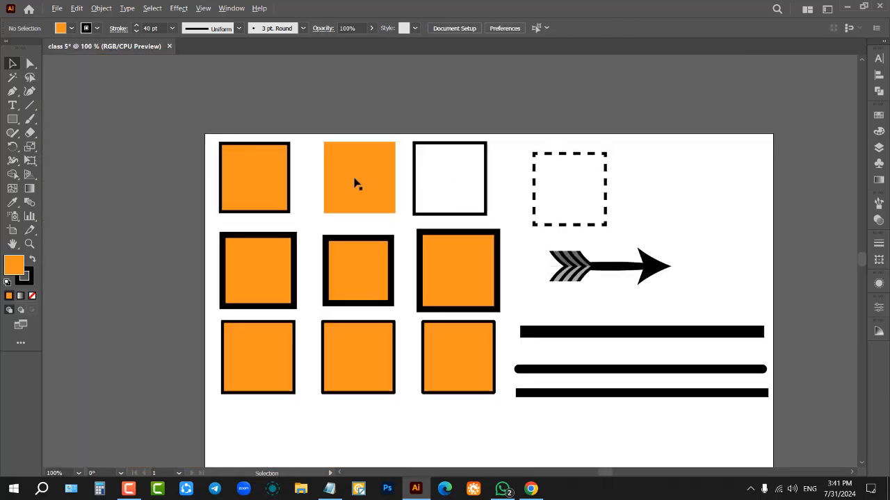
left_click_drag(317, 257, 448, 396)
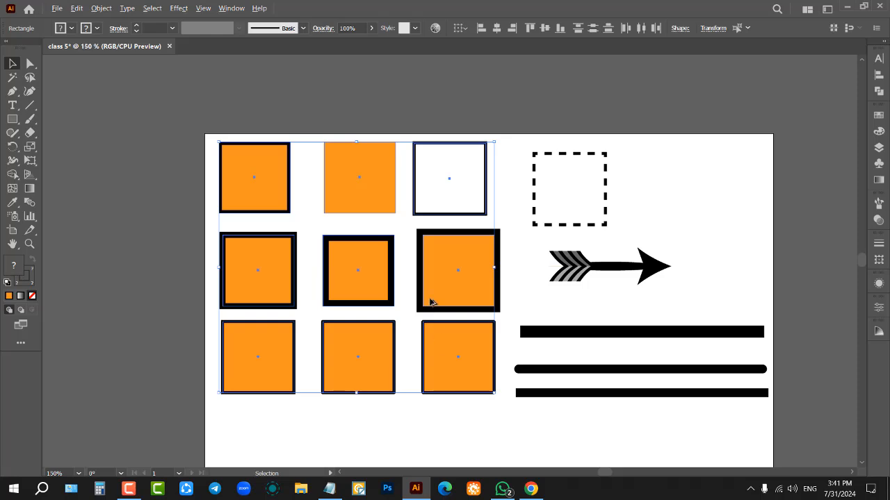
scroll(429, 302, "up", 1)
scroll(406, 188, "down", 1)
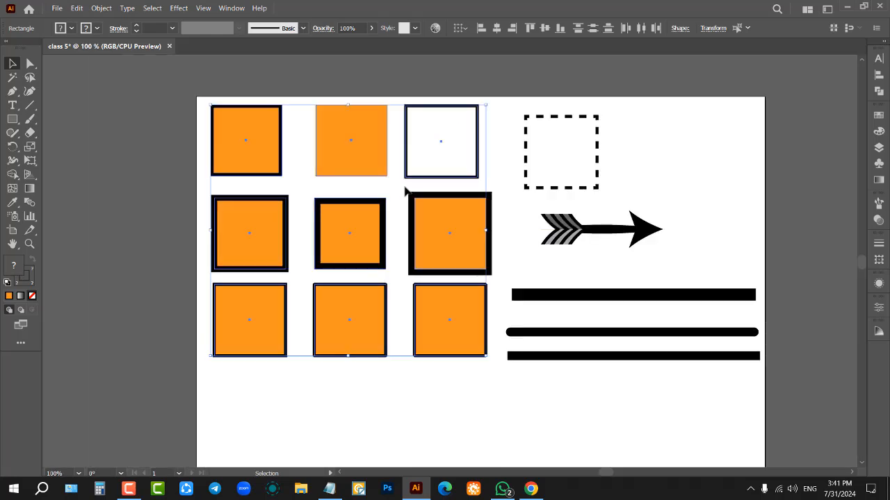
left_click(400, 180)
- Align the three squares of the third column on their horizontal centres
left_click_drag(414, 101, 474, 389)
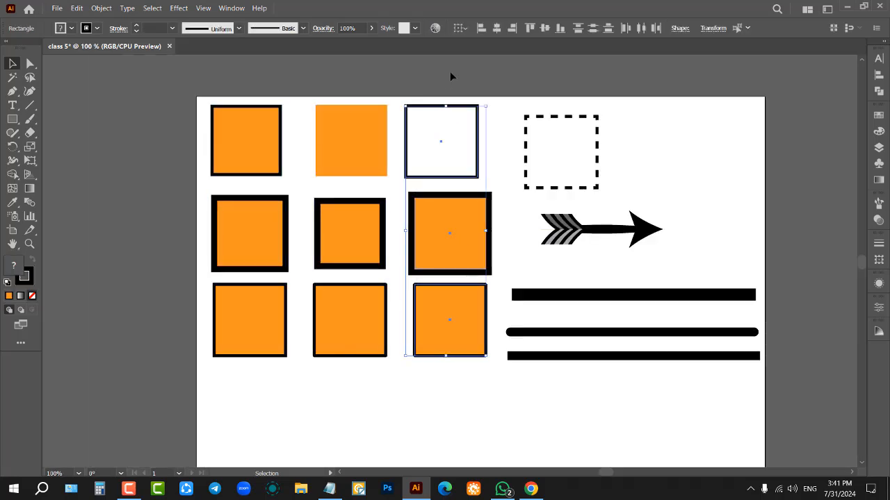
left_click(497, 28)
left_click(439, 91)
- Examine the fill and stroke settings of each of the three squares in the first row
scroll(313, 123, "up", 1)
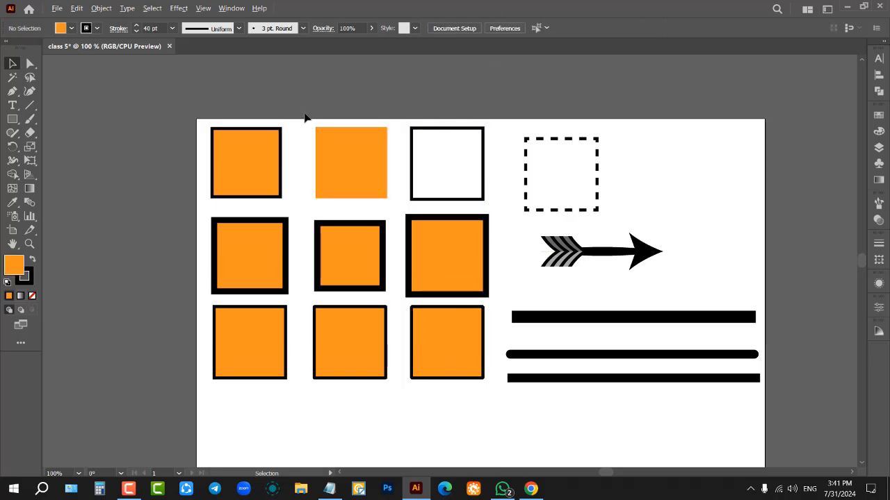
scroll(306, 115, "up", 2)
left_click(208, 204)
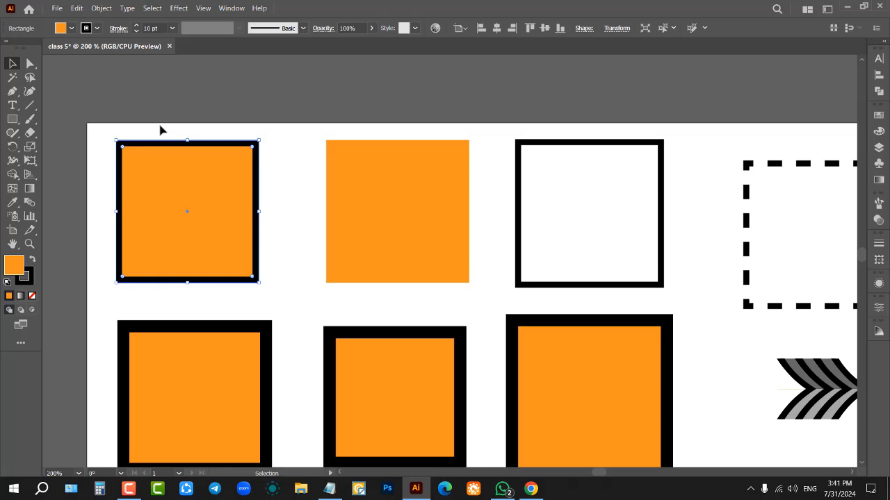
left_click(380, 174)
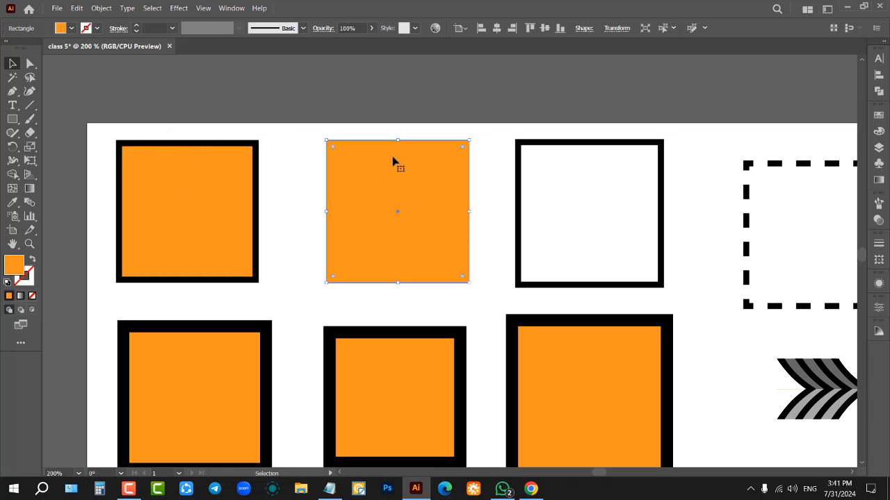
left_click_drag(552, 138, 602, 222)
left_click(273, 101)
- Compare the stroke alignment settings of the three thick-bordered squares in the middle row
scroll(292, 167, "down", 3)
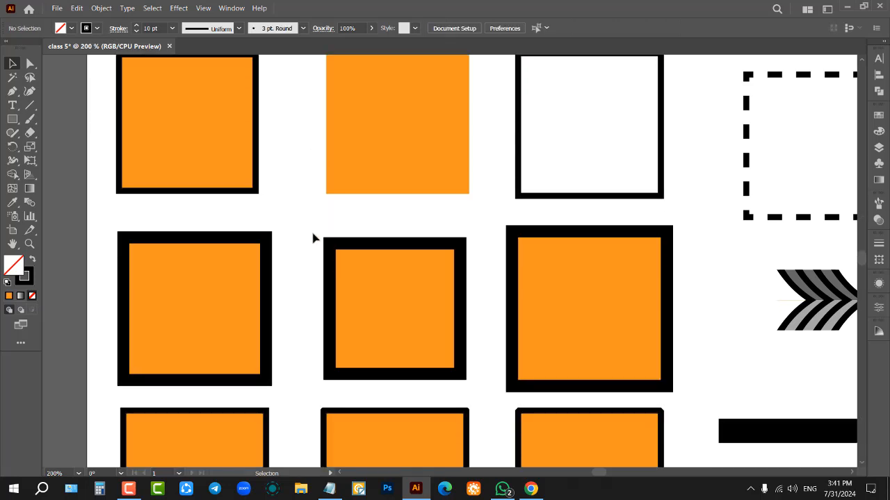
left_click_drag(91, 254, 609, 313)
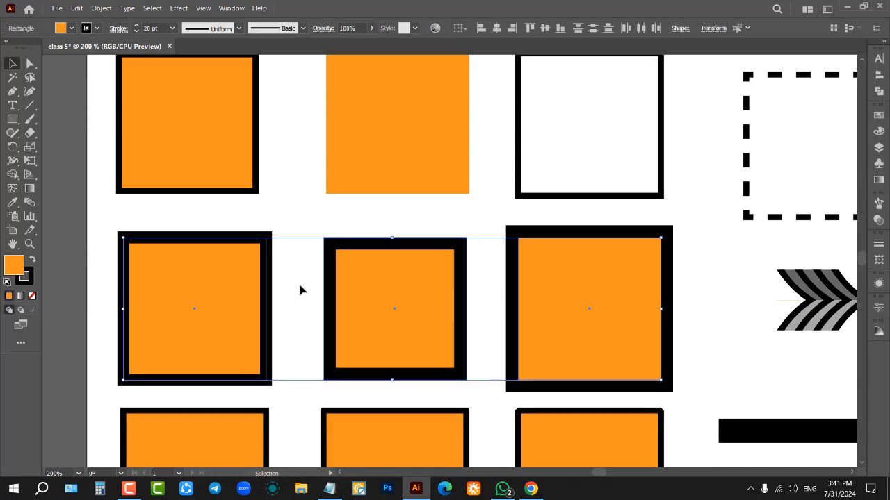
left_click(209, 284)
left_click(208, 283)
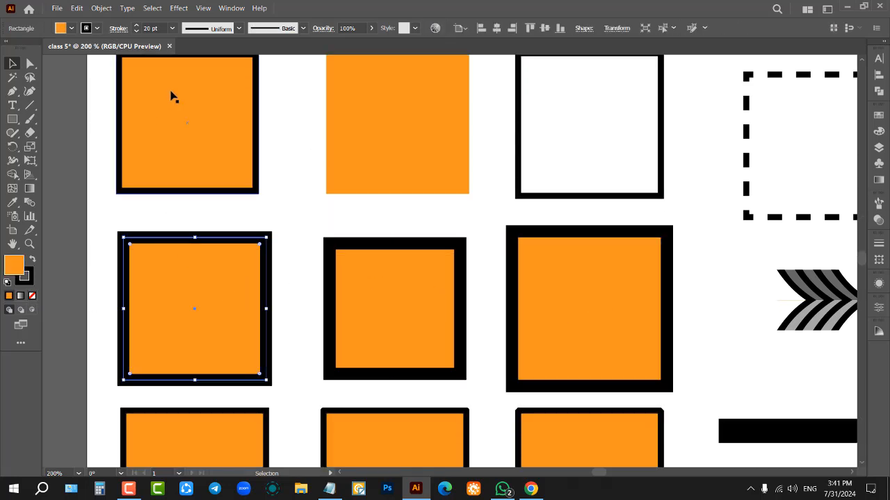
left_click(879, 244)
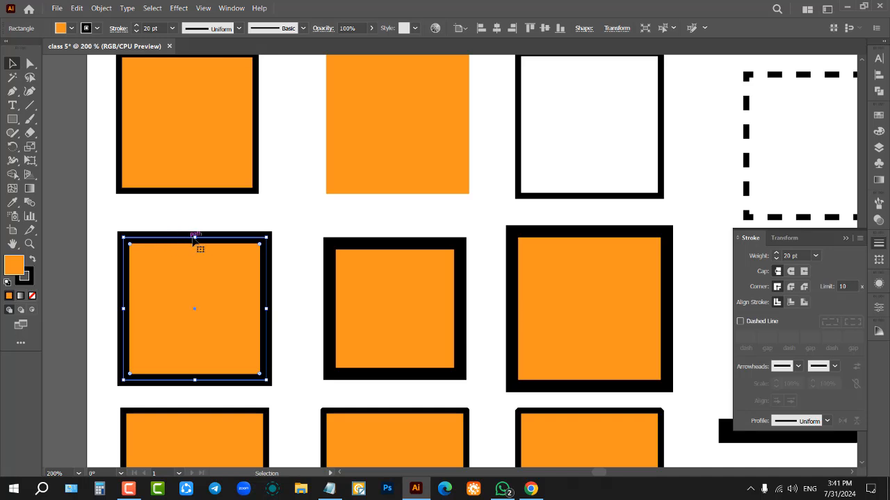
left_click(340, 273)
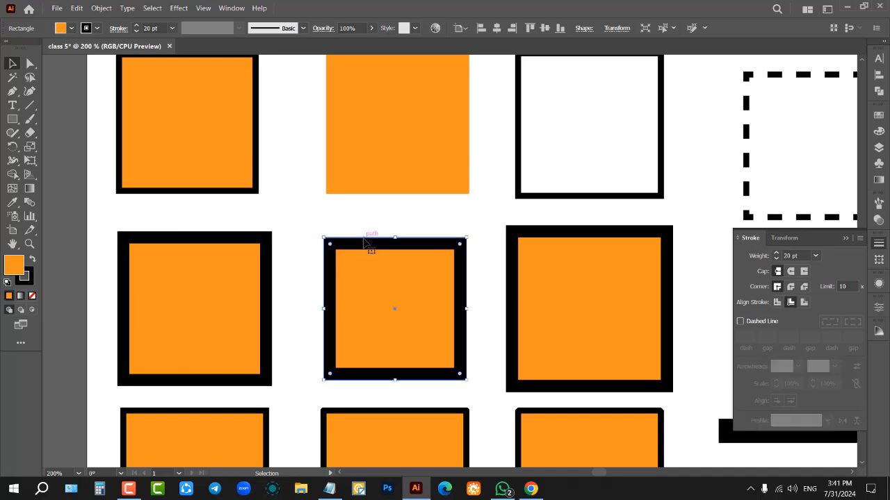
left_click(562, 243)
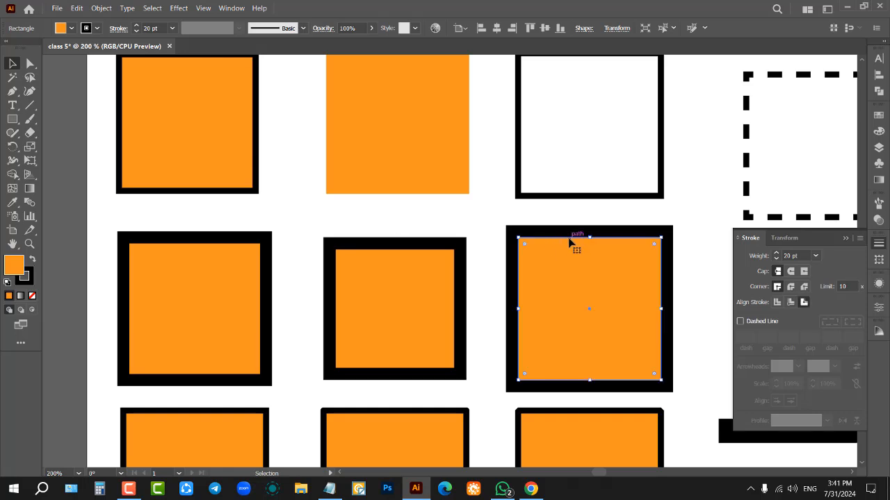
- Compare the stroke corner settings of the three squares in the bottom row
scroll(429, 288, "down", 4)
left_click(231, 316)
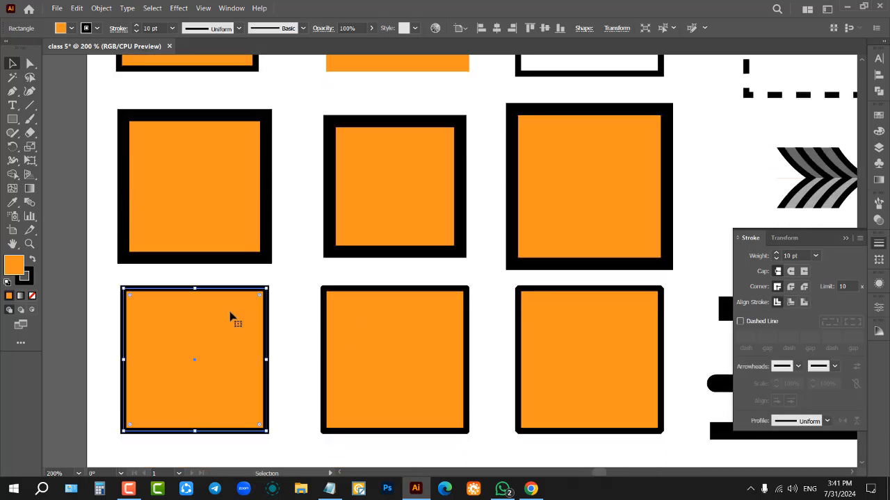
scroll(271, 282, "up", 3)
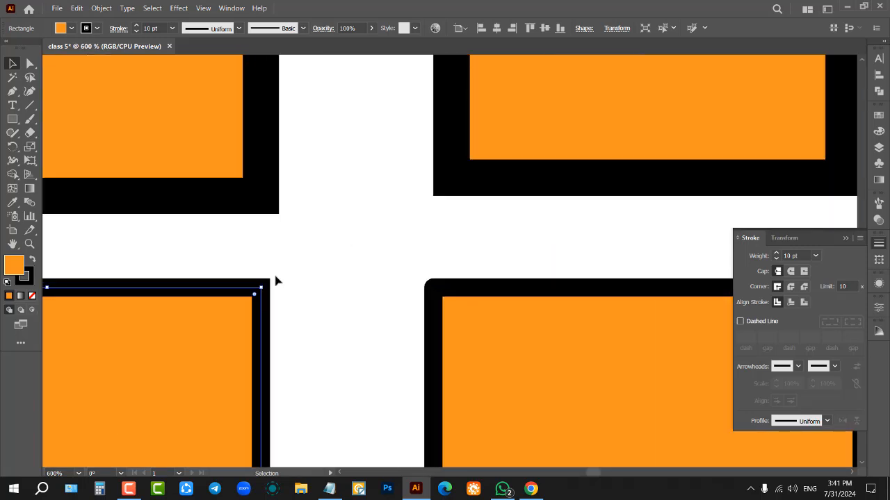
left_click(434, 288)
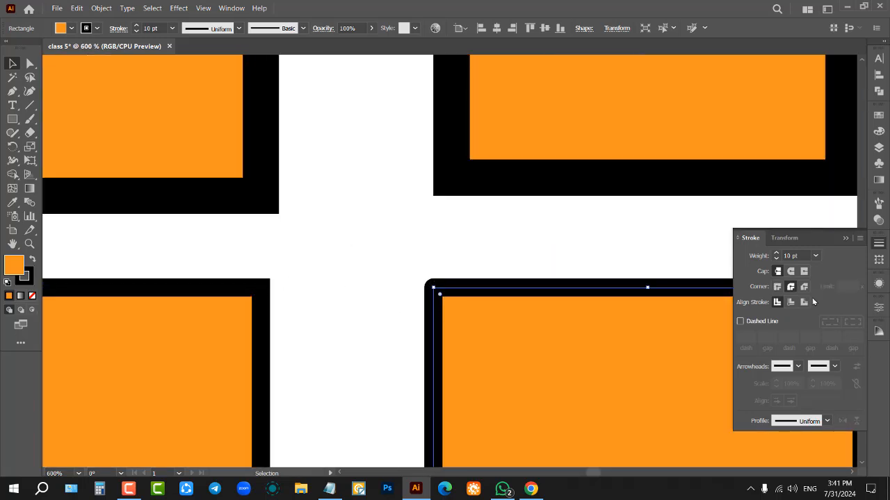
scroll(268, 292, "down", 2)
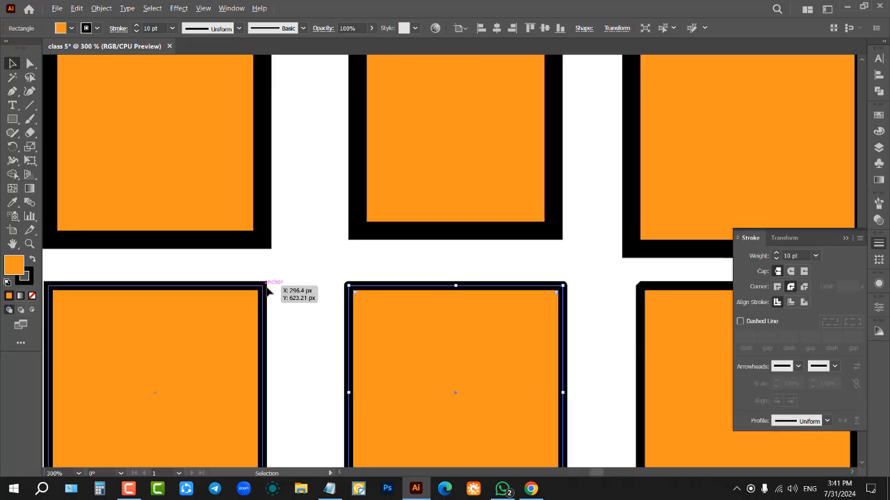
scroll(328, 311, "down", 1)
left_click(636, 329)
scroll(678, 306, "up", 2)
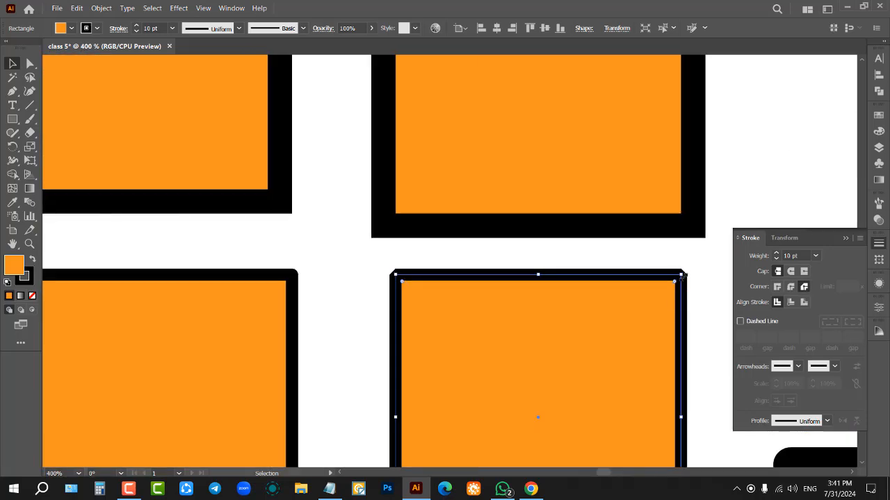
scroll(685, 287, "down", 5)
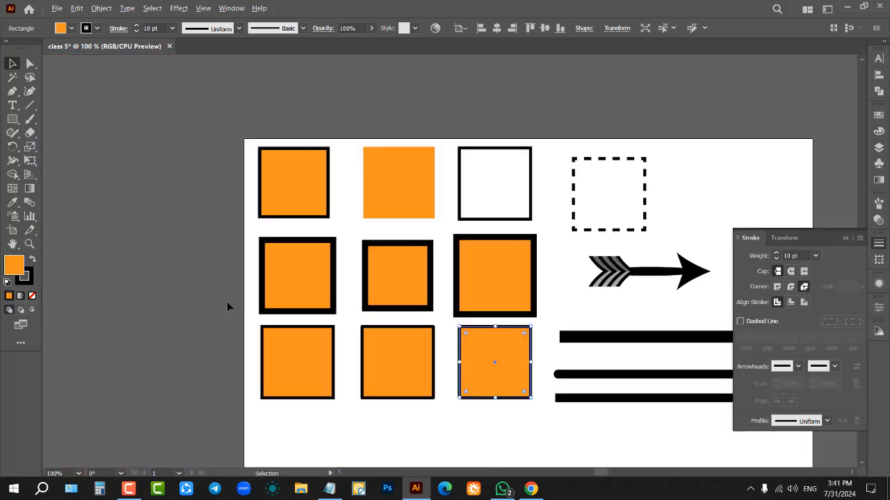
scroll(545, 282, "up", 1)
left_click(382, 201)
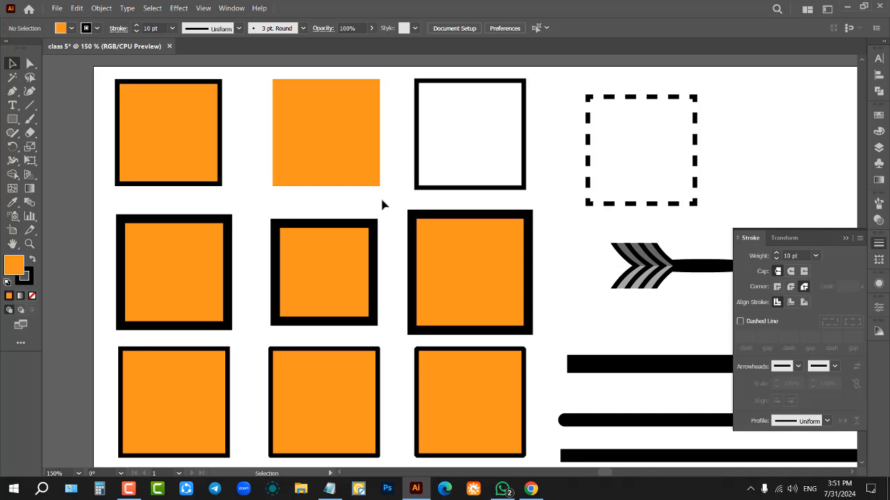
- Review the three rows of squares by selecting each row in turn, and inspect the bottom row's corners closely
scroll(383, 181, "up", 1)
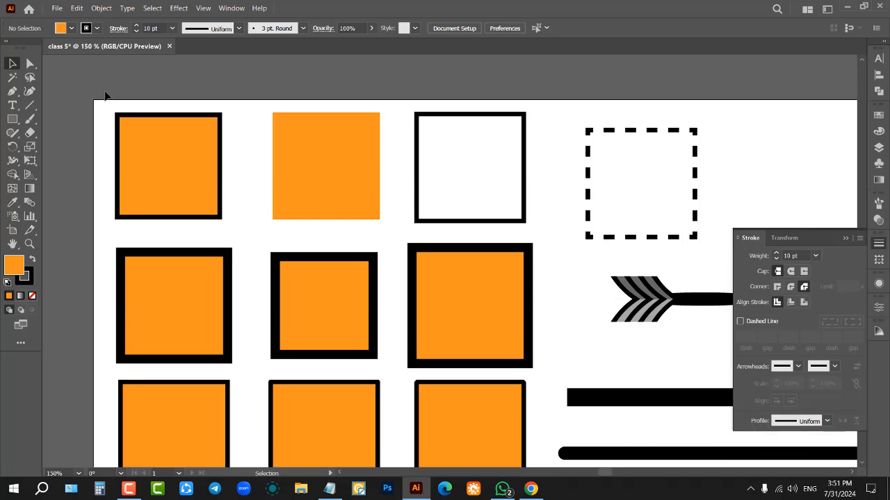
left_click_drag(105, 96, 460, 163)
scroll(423, 159, "down", 3)
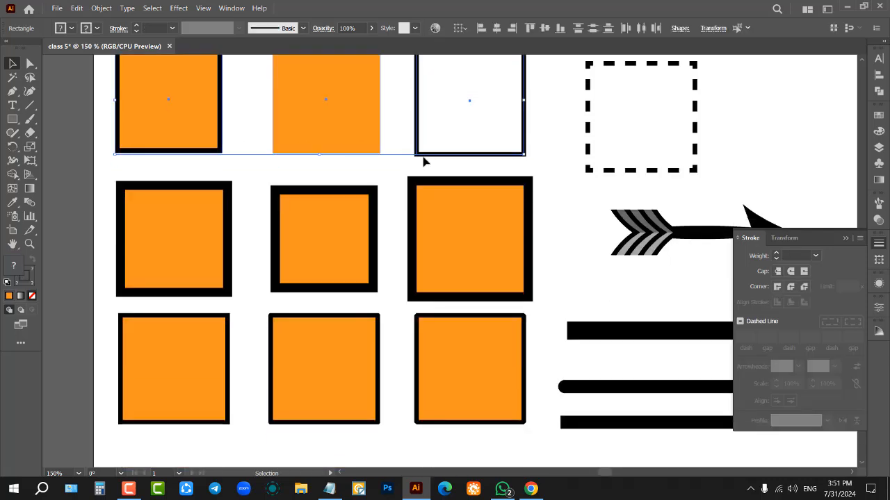
left_click_drag(97, 179, 471, 181)
scroll(413, 249, "down", 1)
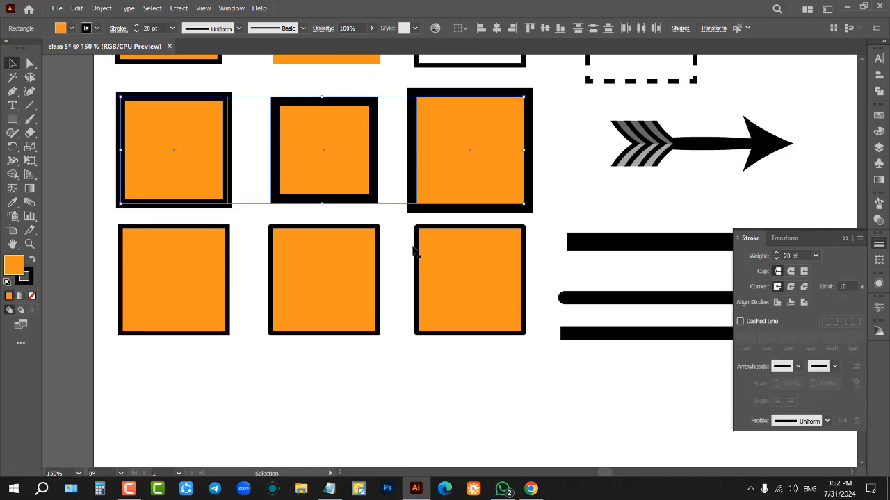
mouse_move(97, 262)
left_mouse_down()
mouse_move(461, 314)
mouse_move(477, 329)
left_mouse_up()
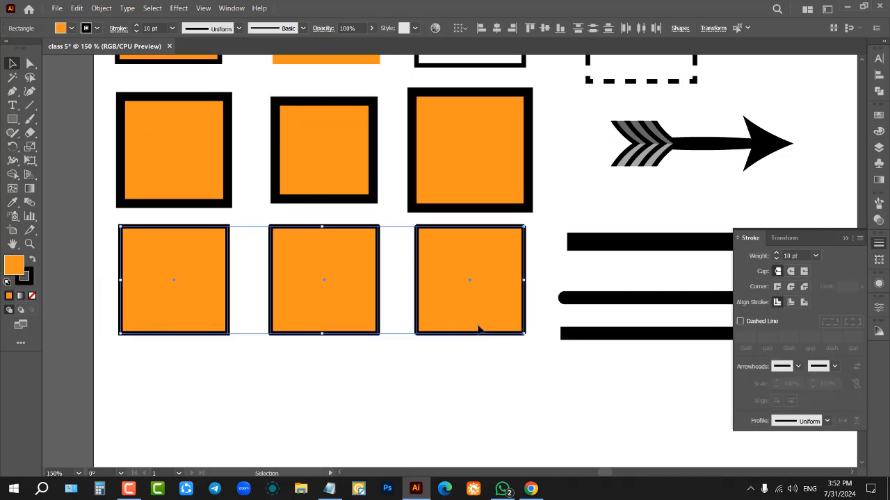
scroll(272, 228, "up", 3)
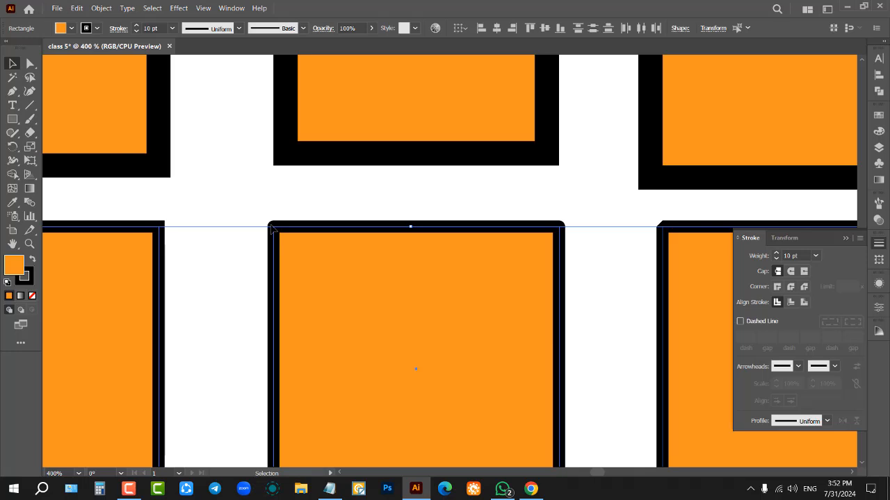
scroll(295, 226, "down", 3)
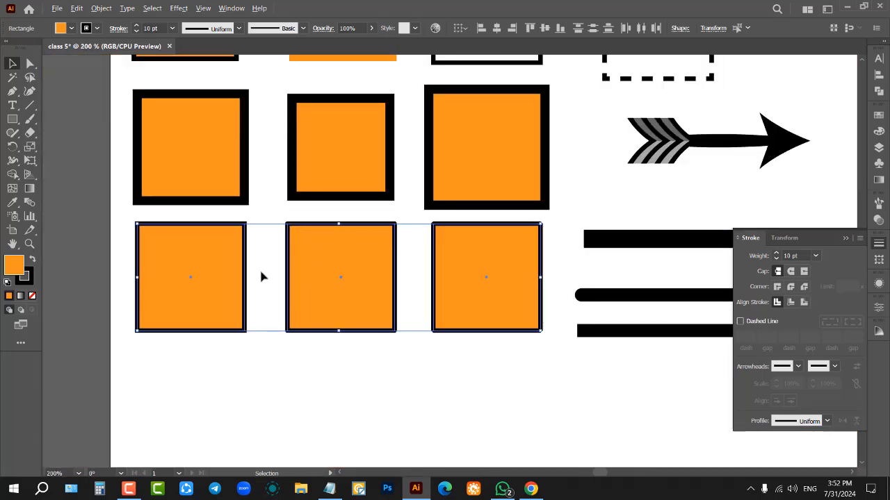
scroll(260, 274, "up", 1)
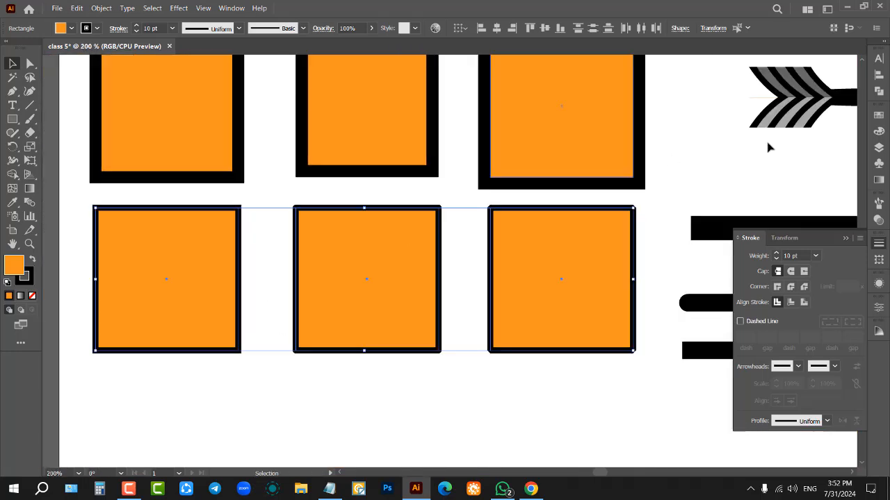
- Try aligning the strokes of the three bottom-row squares to the inside, inspect the corners, and restore centre alignment
left_click(790, 303)
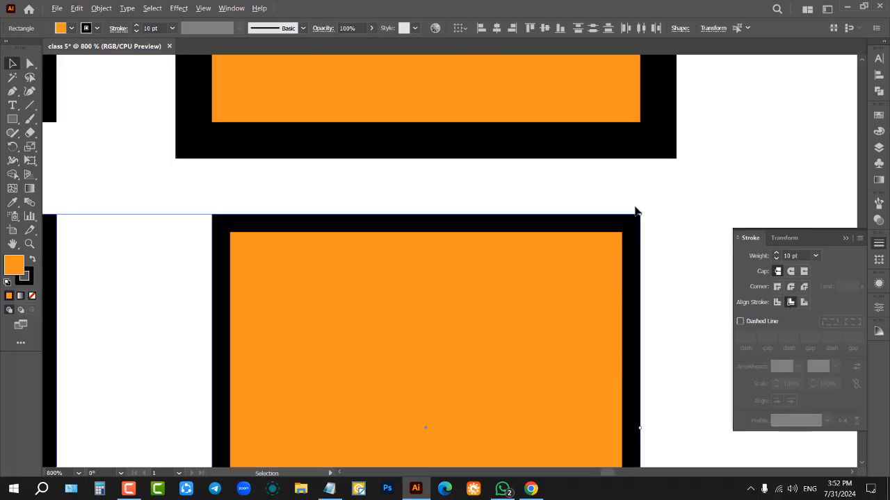
scroll(632, 209, "up", 3)
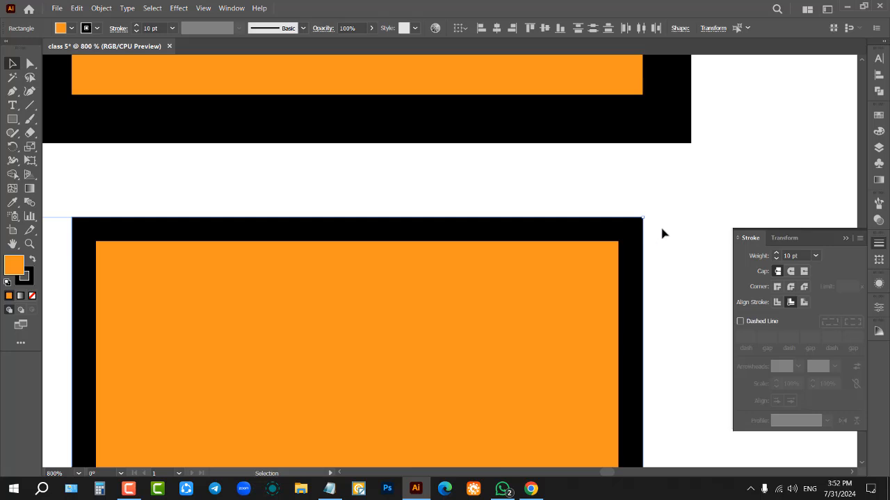
scroll(664, 233, "down", 4)
scroll(666, 235, "up", 2)
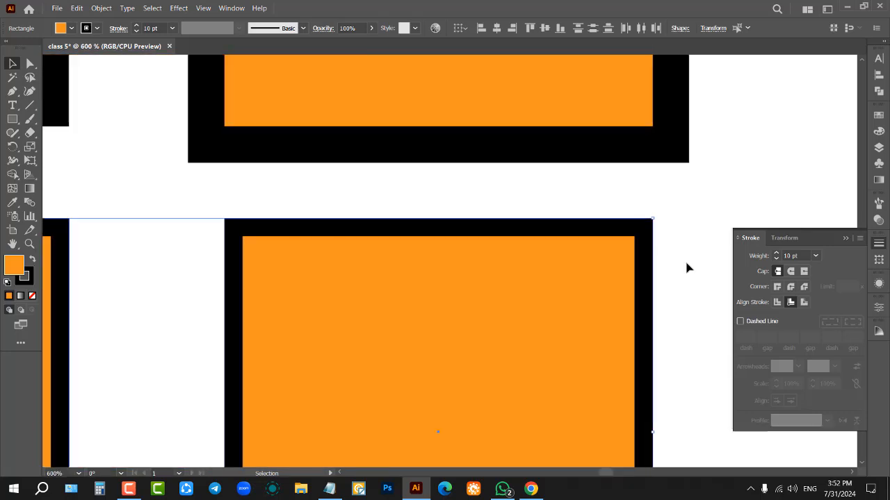
left_click(778, 303)
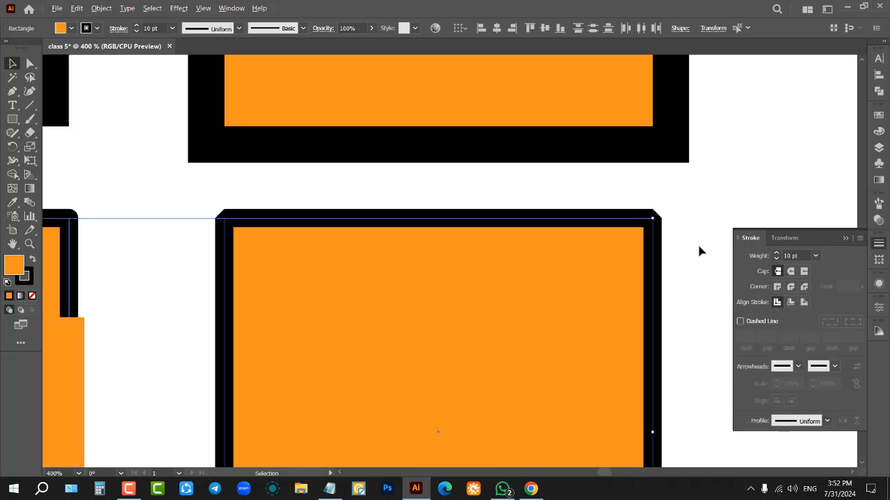
- Inspect the corner joins of the bottom-row squares up close, review the whole artboard and clear the selection
scroll(338, 246, "down", 3)
scroll(422, 202, "up", 4)
scroll(260, 260, "down", 3)
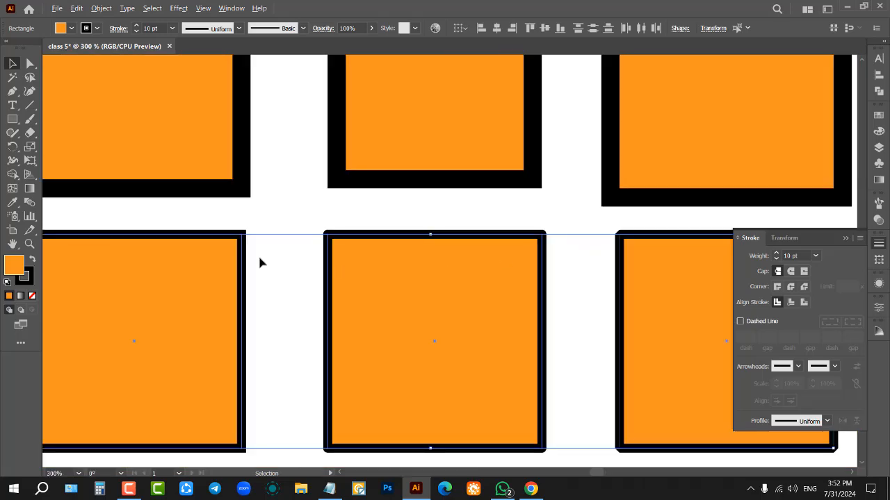
scroll(260, 260, "up", 3)
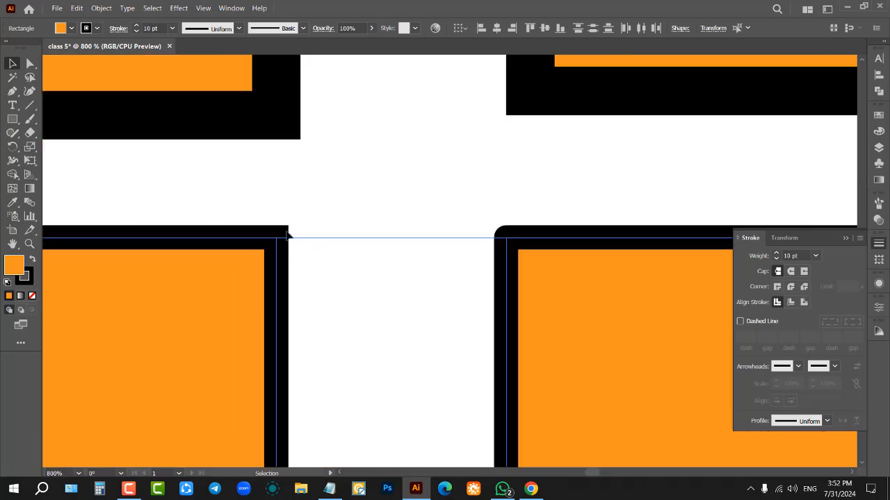
scroll(287, 253, "down", 6)
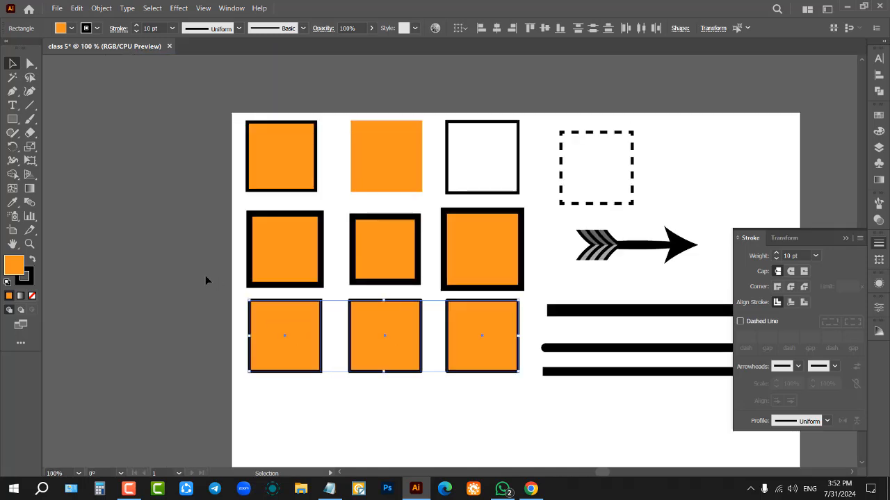
scroll(205, 275, "down", 1)
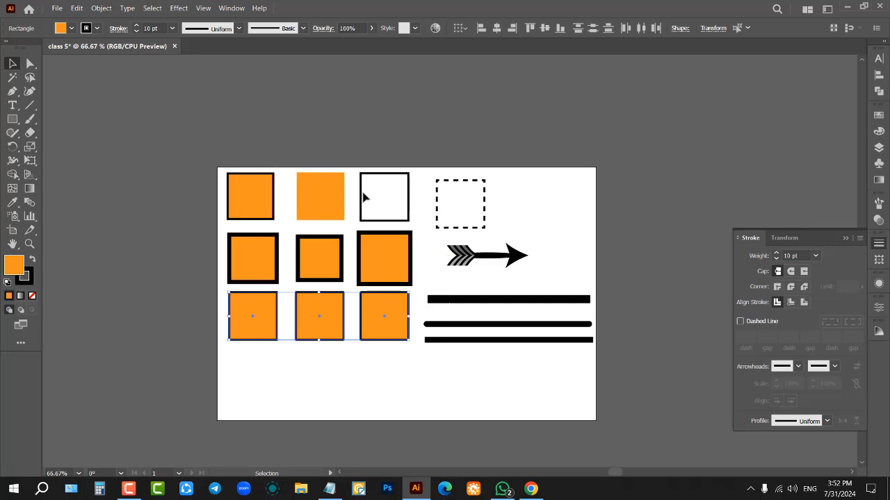
scroll(364, 197, "down", 1)
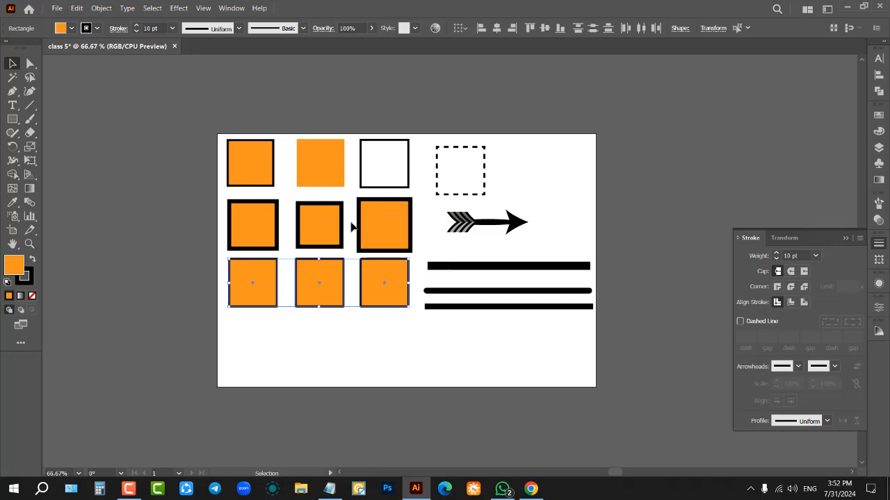
scroll(415, 213, "up", 1)
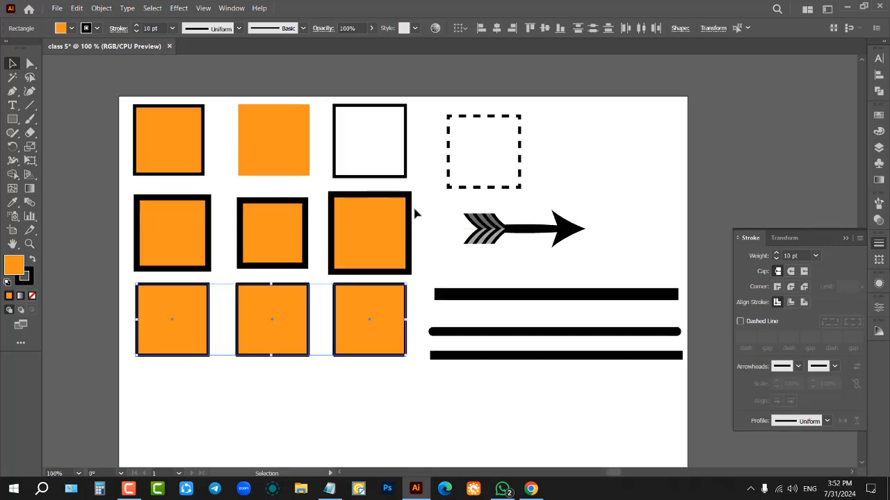
left_click(415, 213)
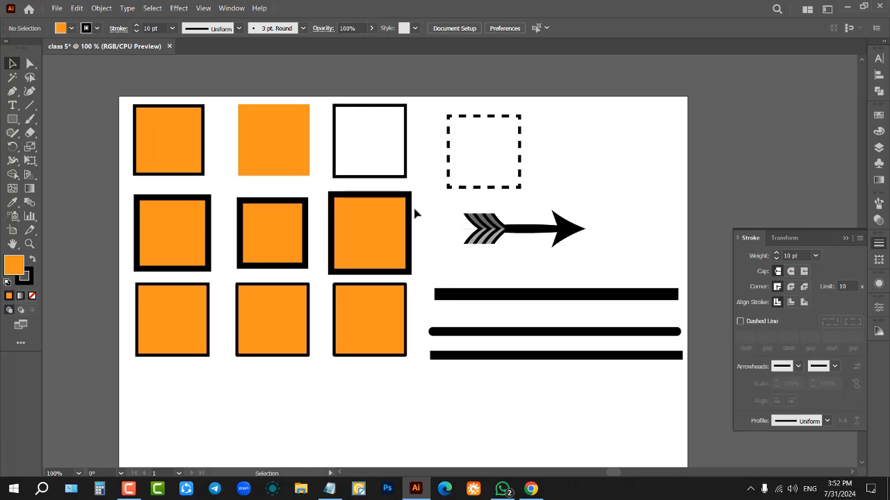
- Review the dashed square, the arrow and the three thick lines by selecting them together, and clear the selection
scroll(139, 339, "up", 2)
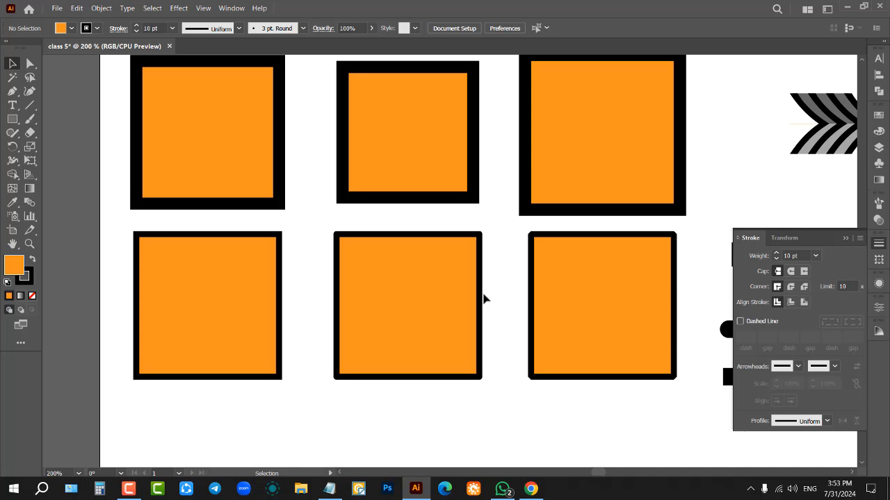
scroll(292, 241, "down", 3, "alt")
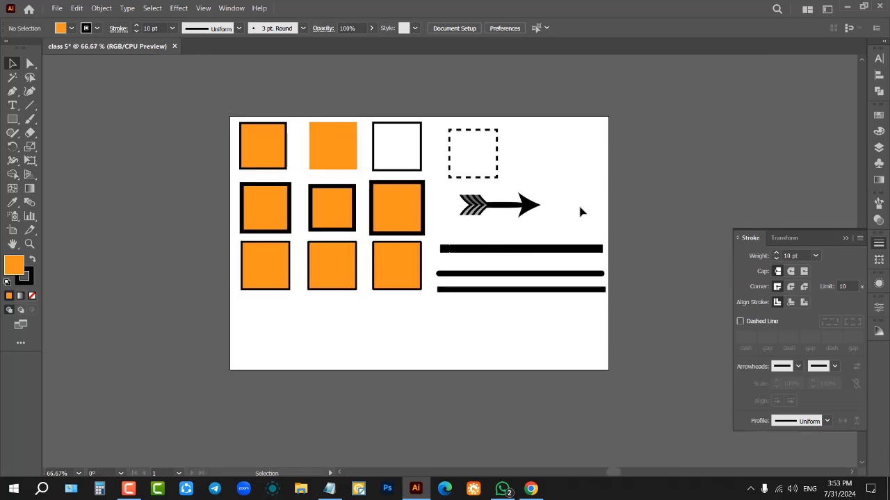
scroll(654, 199, "up", 2, "alt")
scroll(556, 195, "down", 1, "alt")
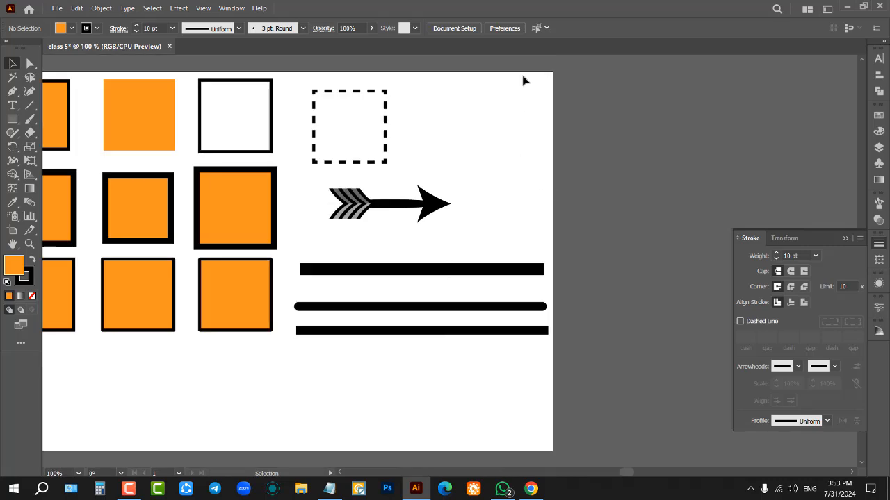
left_click_drag(523, 77, 349, 369)
left_click(450, 161)
left_click_drag(501, 101, 345, 388)
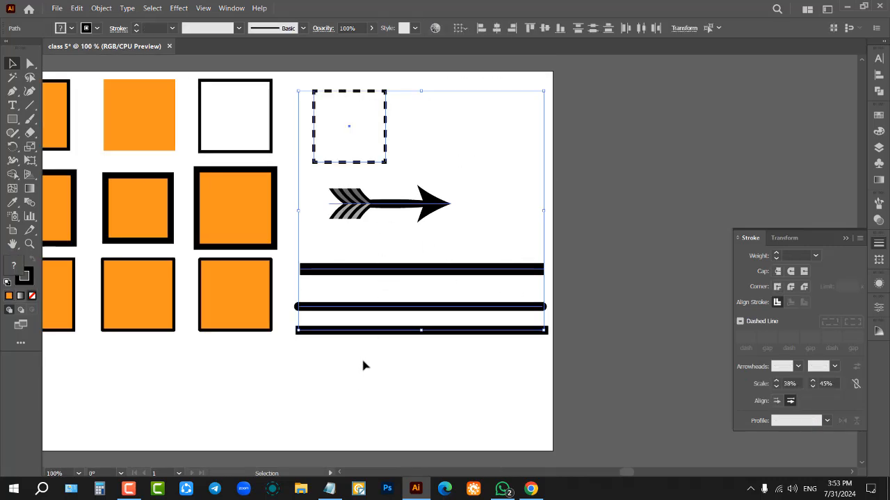
left_click(508, 202)
scroll(677, 232, "down", 2, "alt")
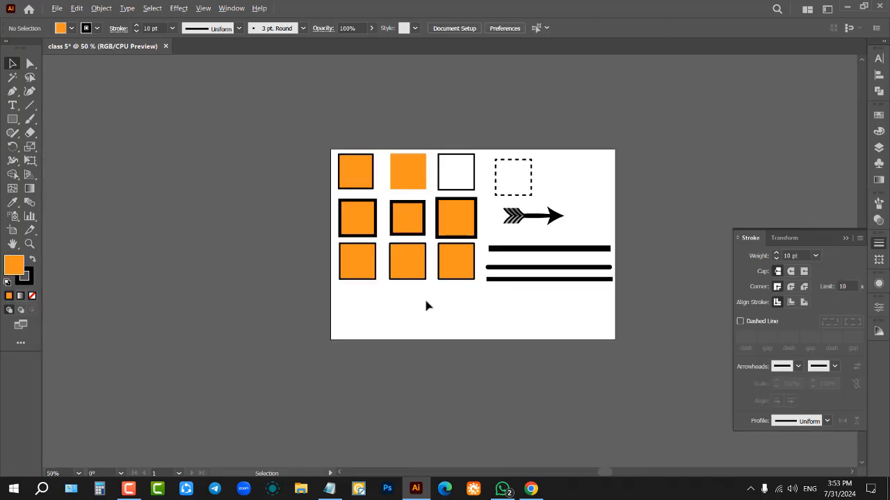
scroll(426, 306, "up", 4, "alt")
scroll(489, 258, "up", 2)
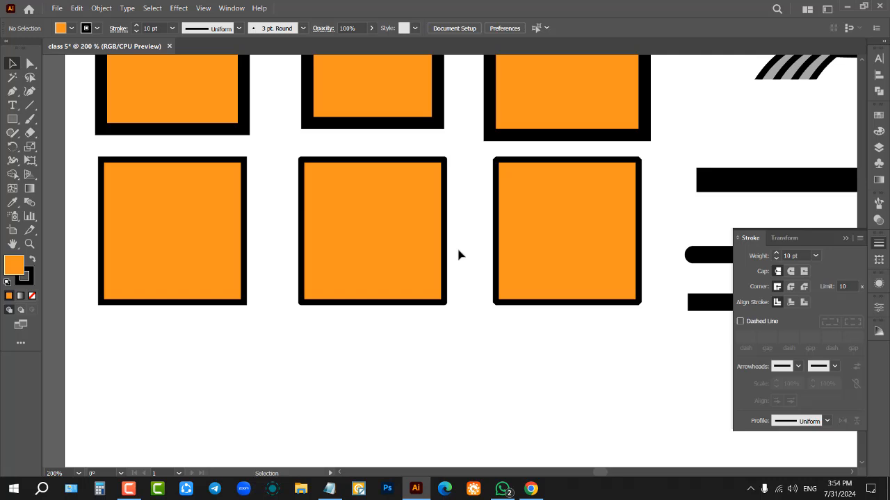
scroll(448, 271, "up", 2)
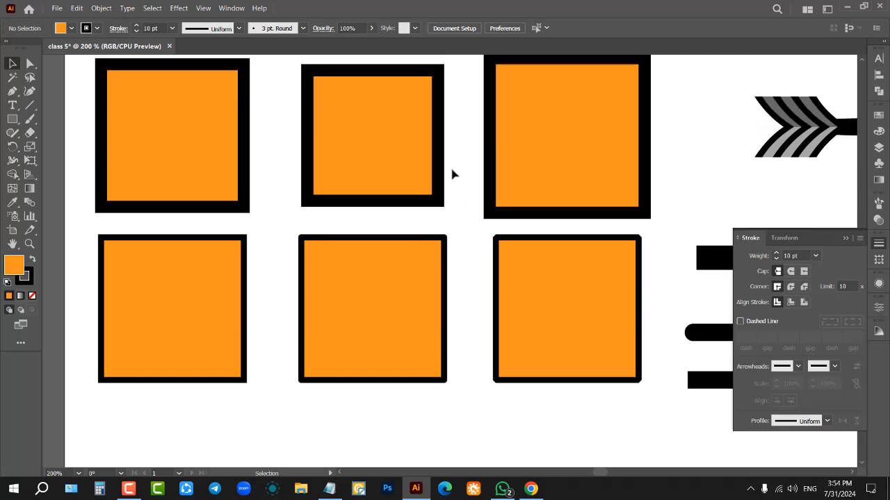
scroll(451, 173, "up", 1)
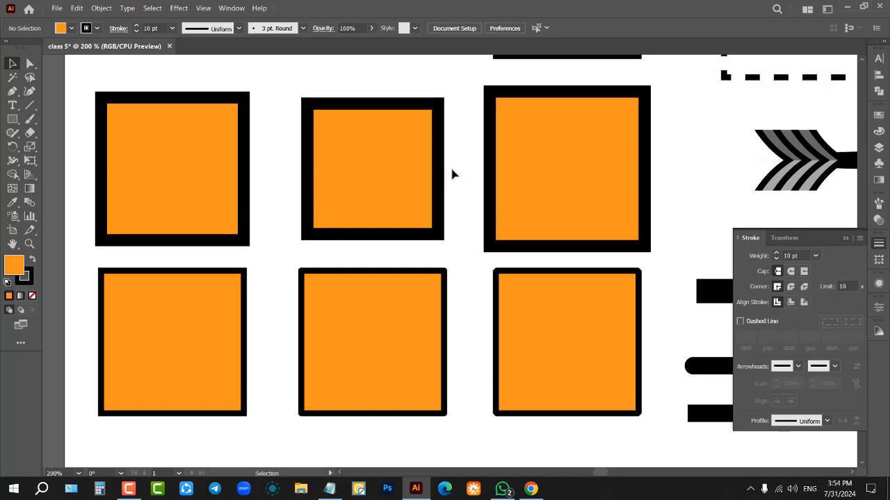
- Delete the dashed square, the arrow and the three thick lines from the artboard
scroll(312, 192, "down", 3, "alt")
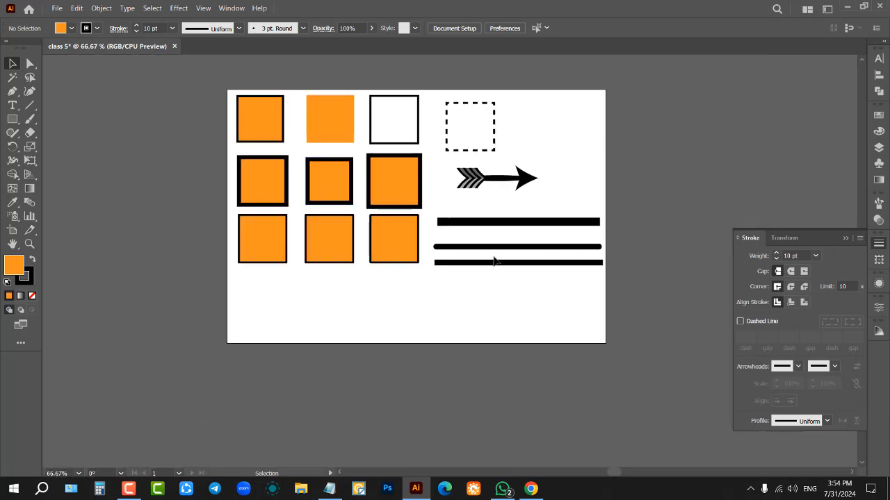
scroll(684, 187, "up", 1, "alt")
scroll(521, 150, "up", 1)
left_click_drag(509, 117, 380, 386)
key("Delete")
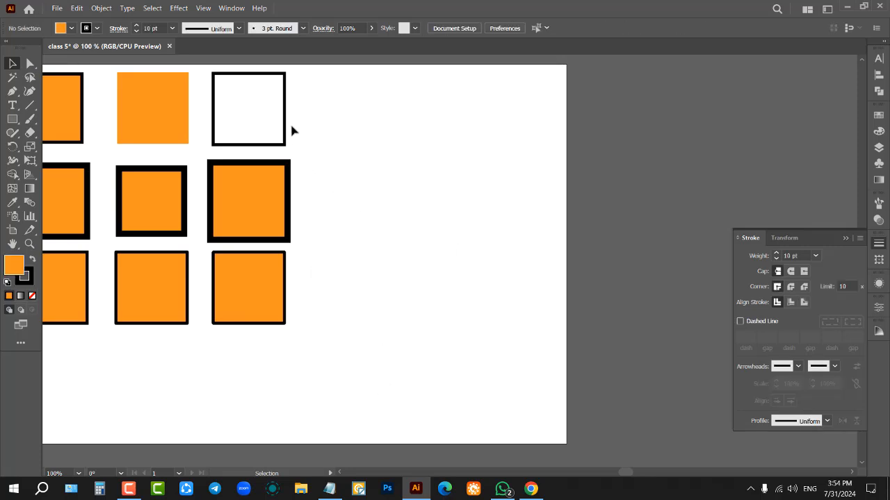
- Duplicate the unfilled square onto the empty area beside the grid of squares, and clear the selection
left_click_drag(288, 119, 486, 182, "alt")
scroll(456, 106, "up", 3, "alt")
left_click(508, 141)
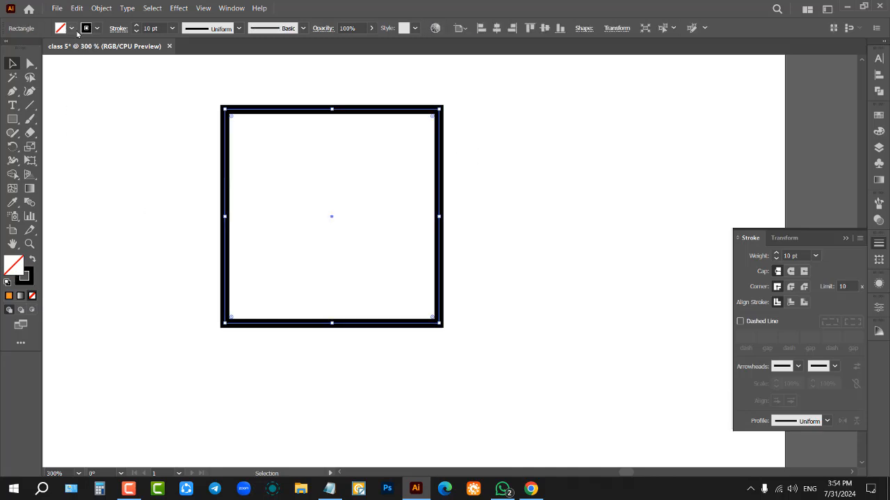
- Make the copied square's stroke a dashed line, with the first gap and the second dash both set to 0 pt
left_click_drag(199, 131, 344, 229)
left_click(118, 28)
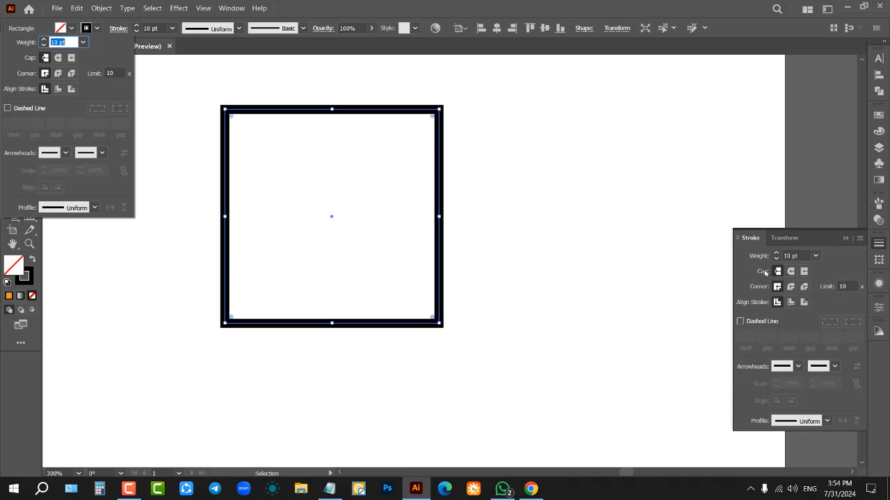
left_click(7, 108)
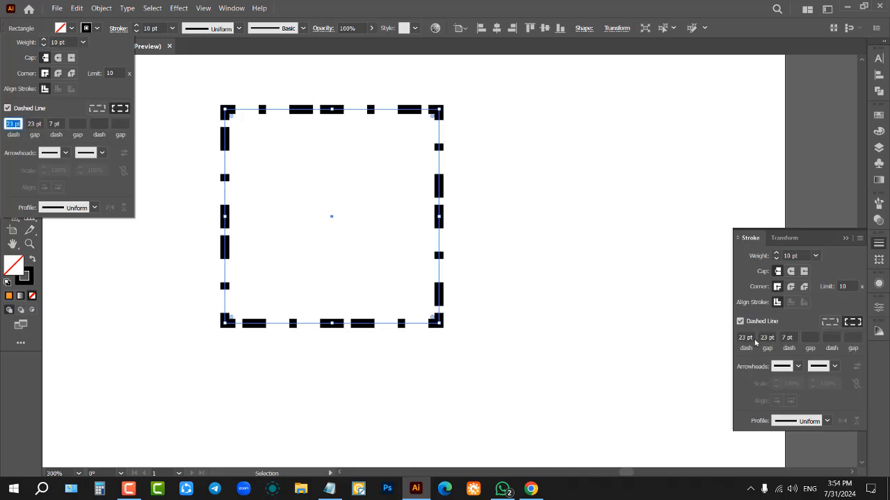
left_click(36, 123)
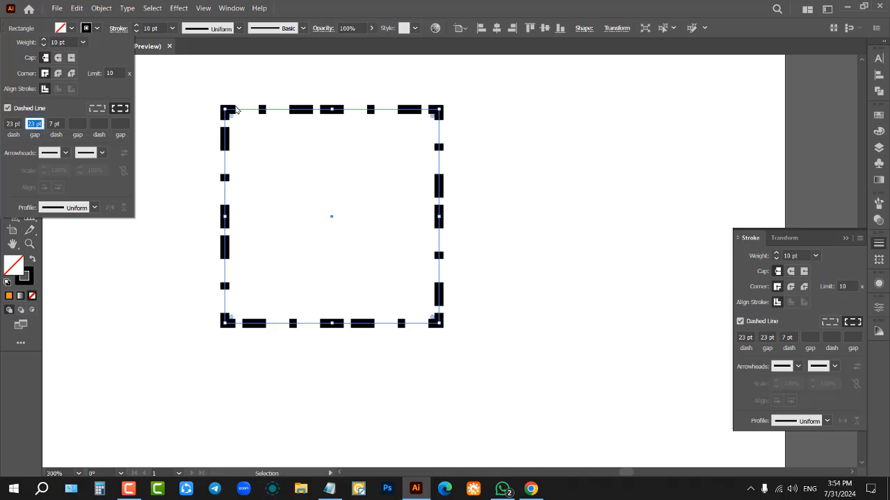
scroll(35, 124, "down", 20)
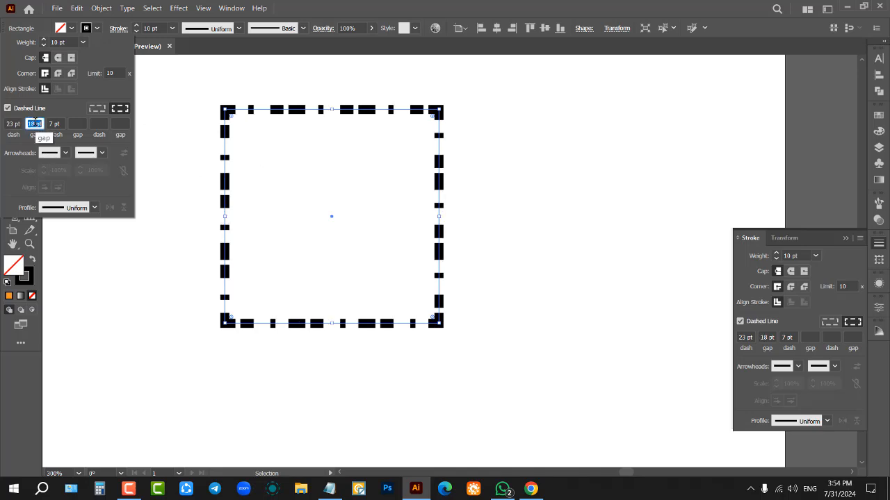
left_click(56, 123)
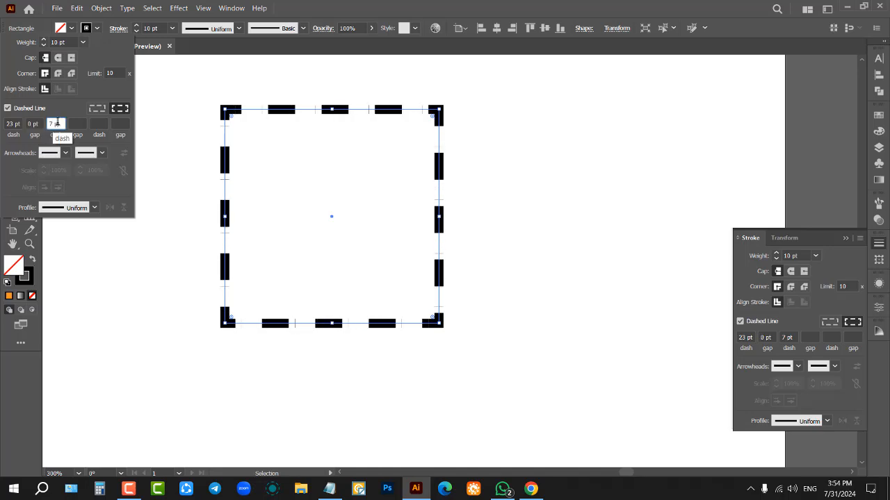
scroll(59, 124, "down", 7)
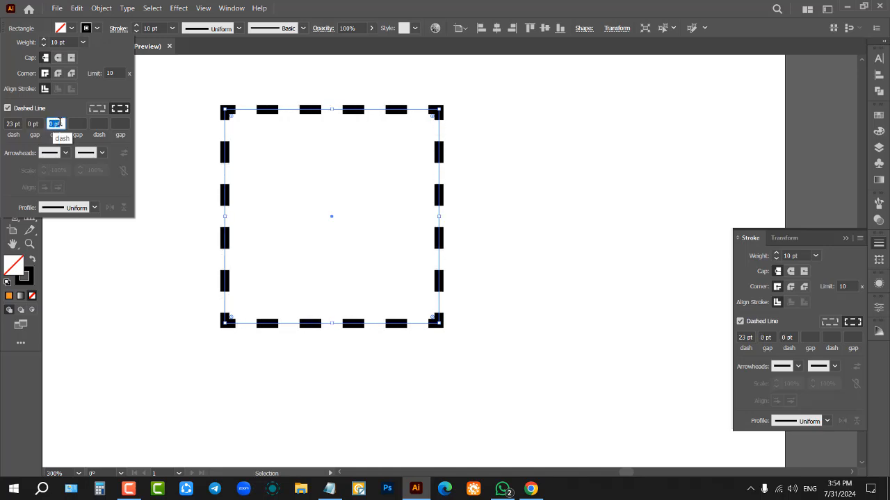
- Try first dash lengths of 34, 13, 4 and 10 pt on the copied square's stroke, and clear the selection
triple_click(18, 123)
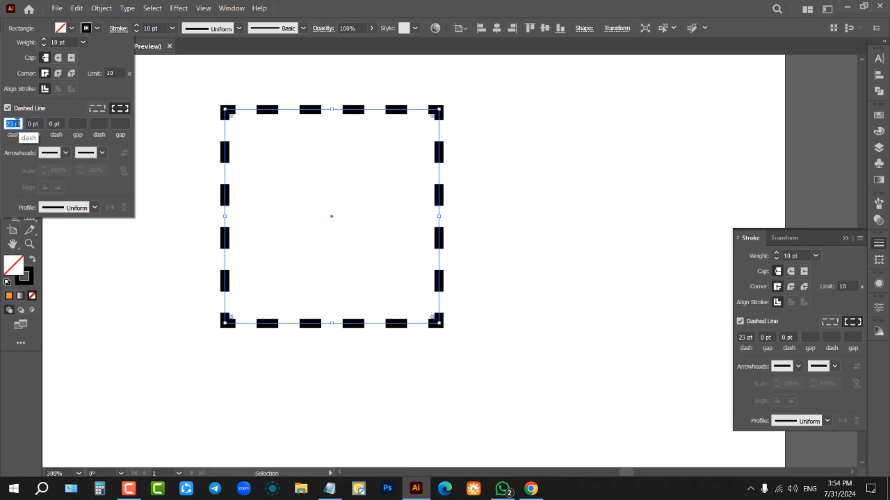
key("Up")
key("Up")
key("Up")
key("Up")
key("Up")
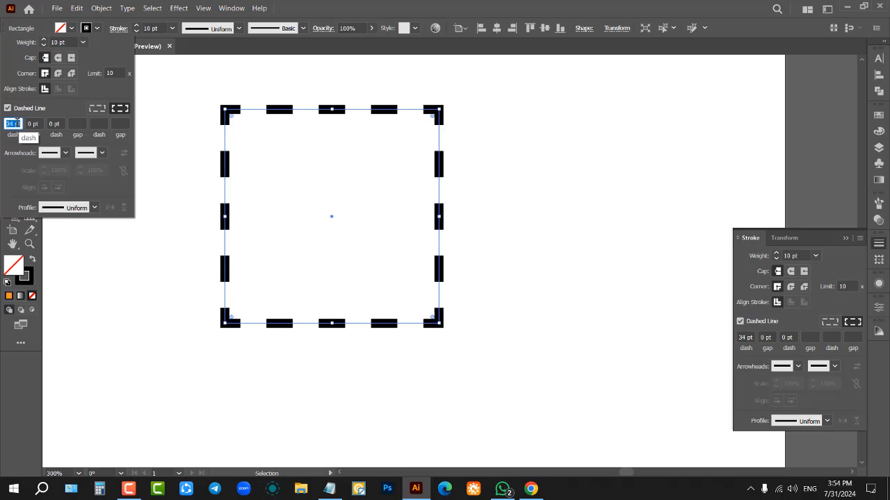
key("Down")
key("Down")
key("Down")
key("Down")
key("Down")
key("Down")
key("Down")
key("Down")
key("Down")
key("Down")
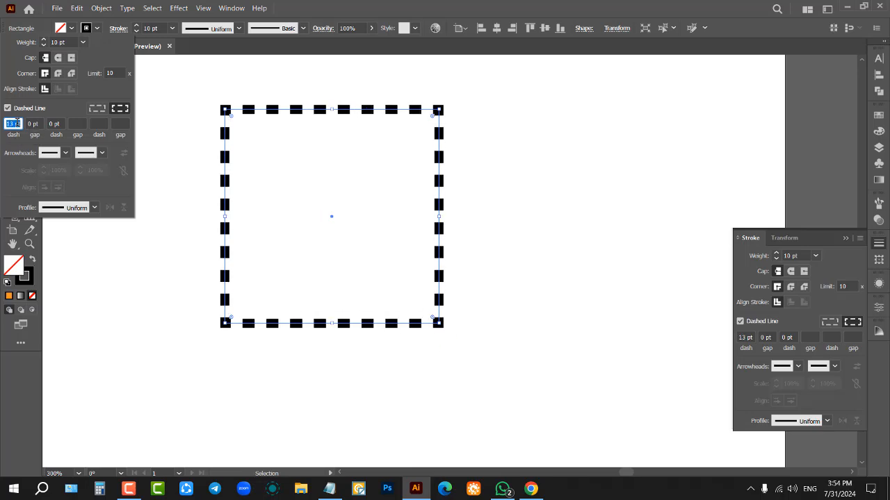
key("Down")
key("Down")
key("Down")
key("Down")
key("Down")
key("Down")
key("Down")
key("Down")
key("Down")
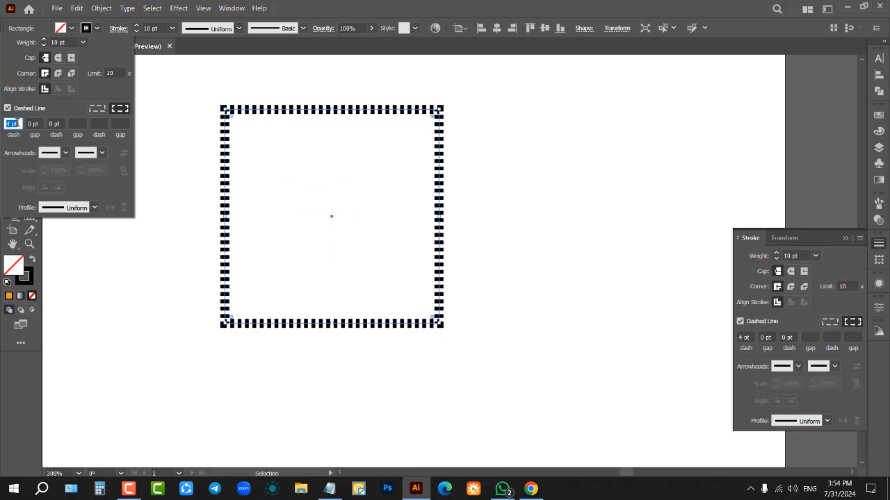
key("Up")
key("Up")
key("Up")
key("Up")
key("Up")
key("Up")
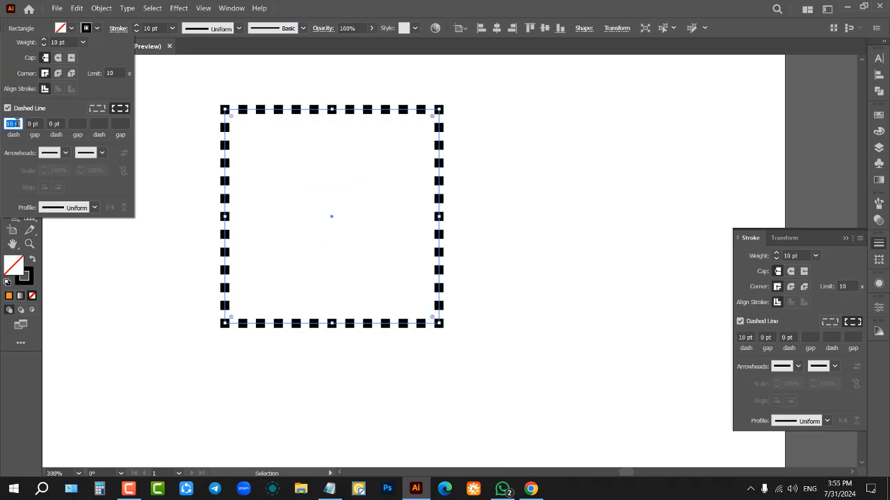
left_click(288, 180)
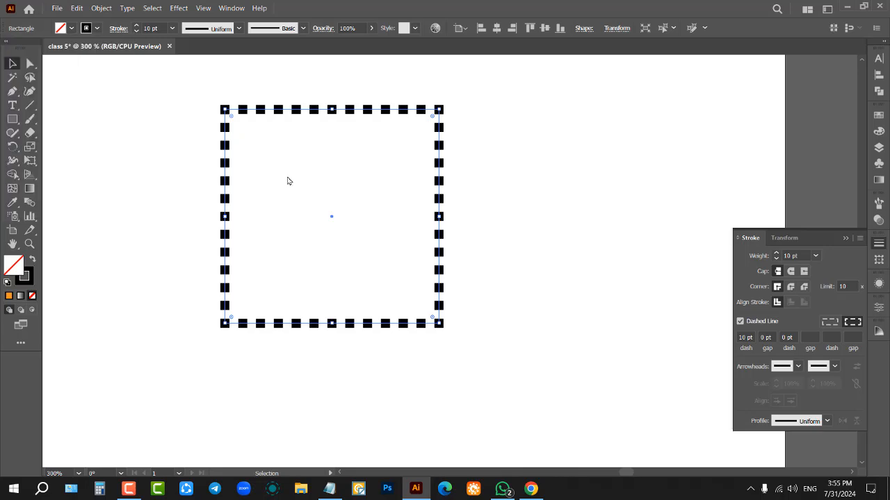
left_click(287, 180)
- Give the dashed square's stroke round caps and a first dash length of 17 pt, and clear the selection
left_click_drag(155, 153, 359, 257)
left_click(791, 272)
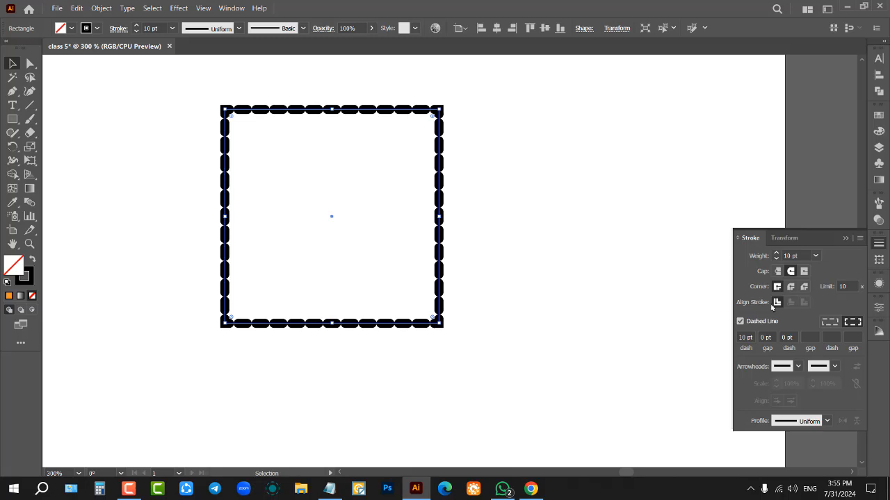
left_click(747, 338)
scroll(746, 338, "down", 4)
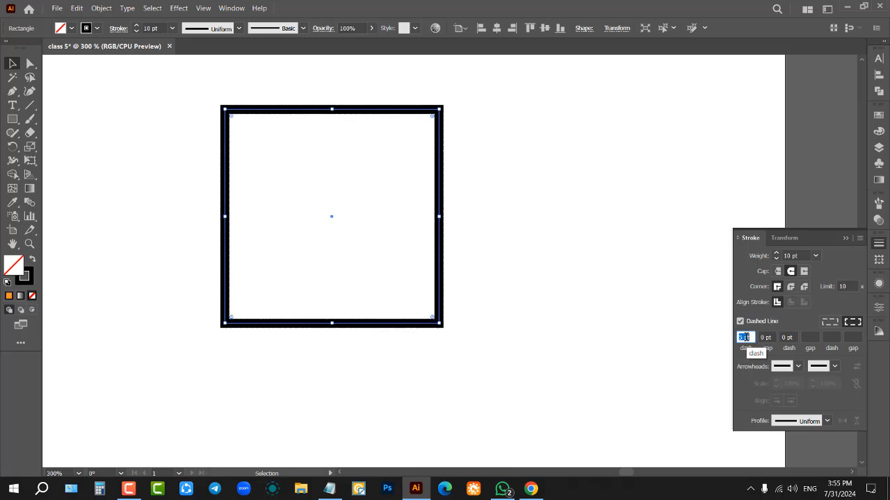
scroll(746, 338, "up", 17)
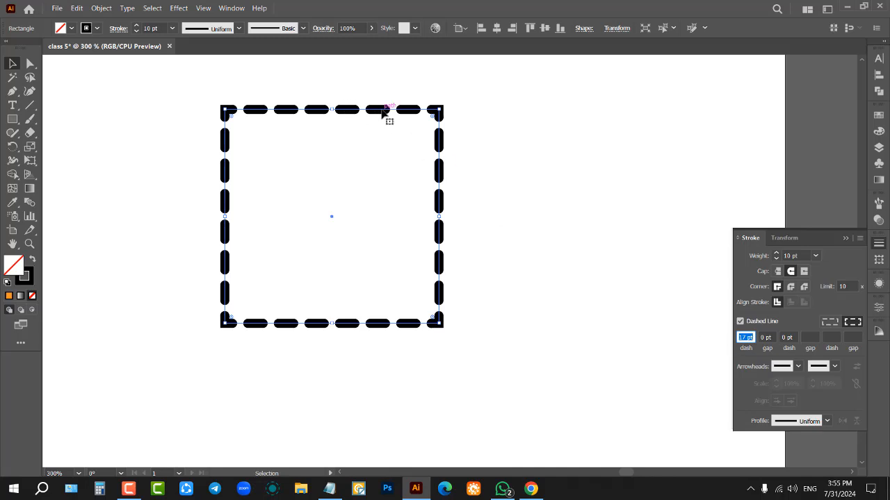
left_click(560, 230)
left_click_drag(540, 175, 407, 248)
left_click(579, 226)
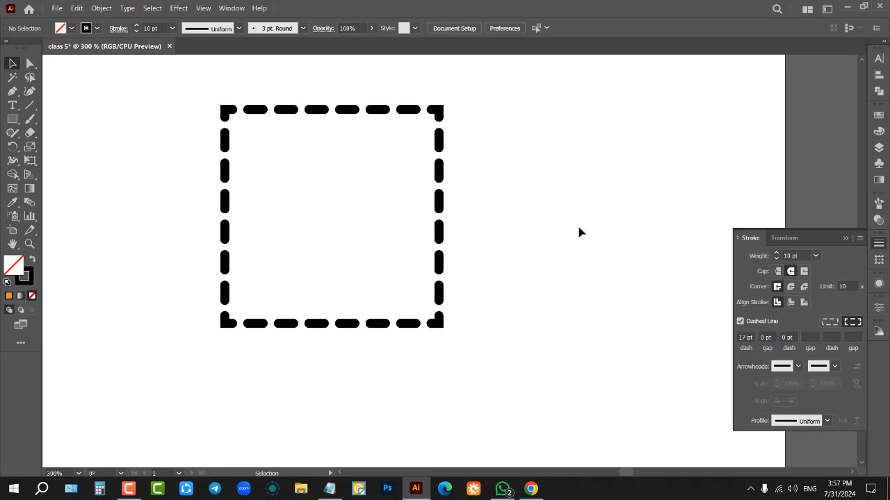
- Draw a straight horizontal dashed line below the dashed square with the Pen tool, and deselect it
scroll(579, 228, "down", 5)
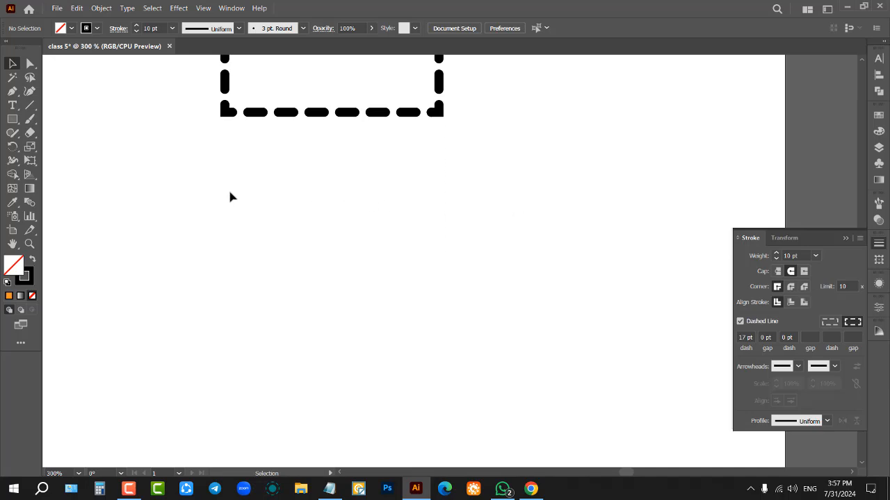
left_click(12, 91)
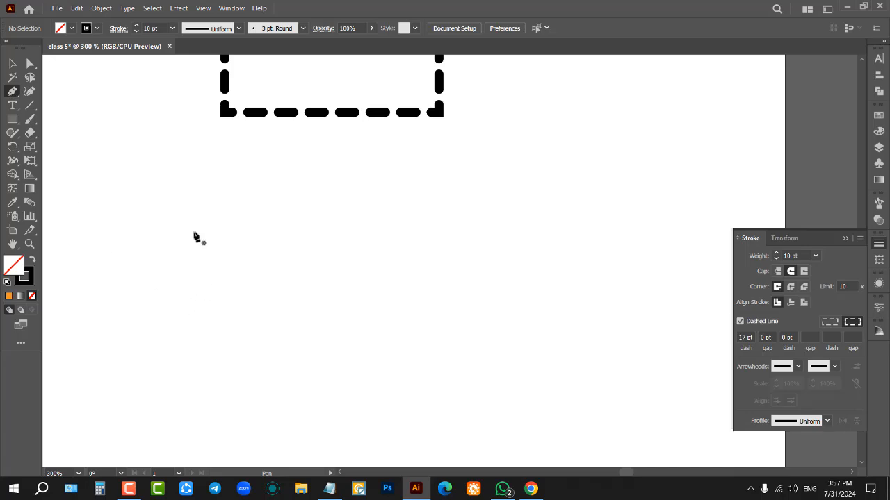
left_click(194, 232)
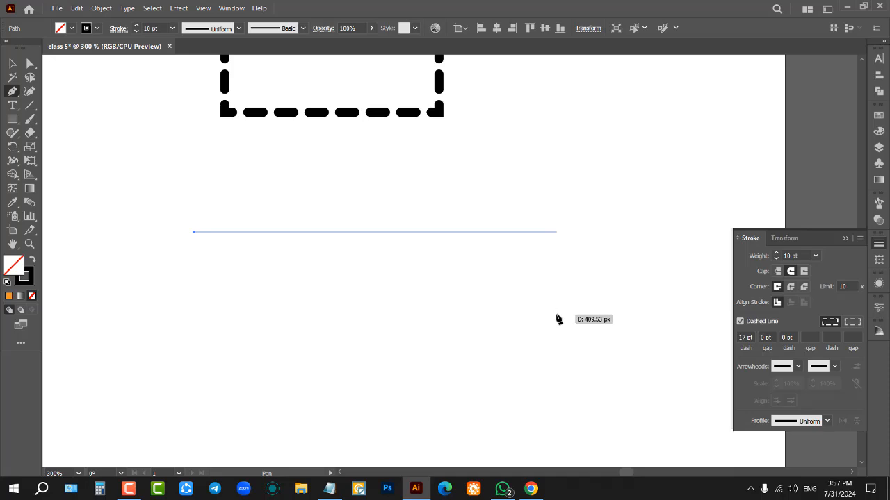
left_click(553, 234)
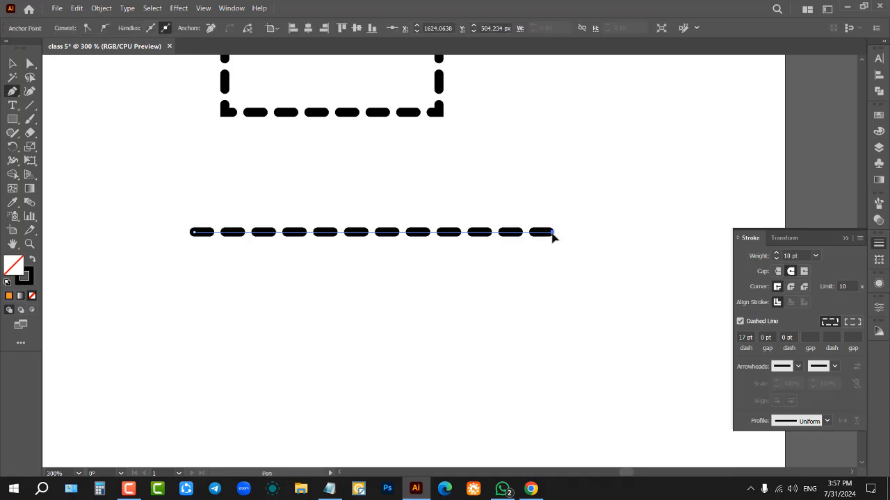
left_click(12, 63)
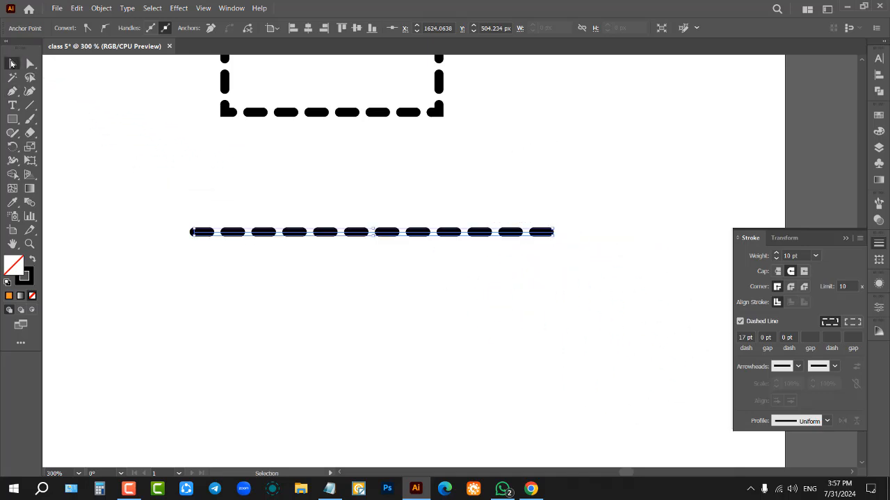
left_click(211, 174)
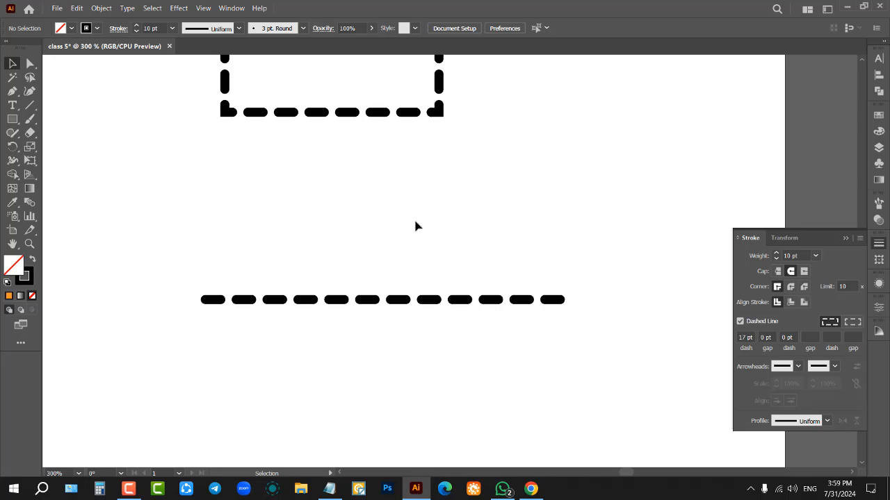
left_click(12, 91)
left_click(224, 223)
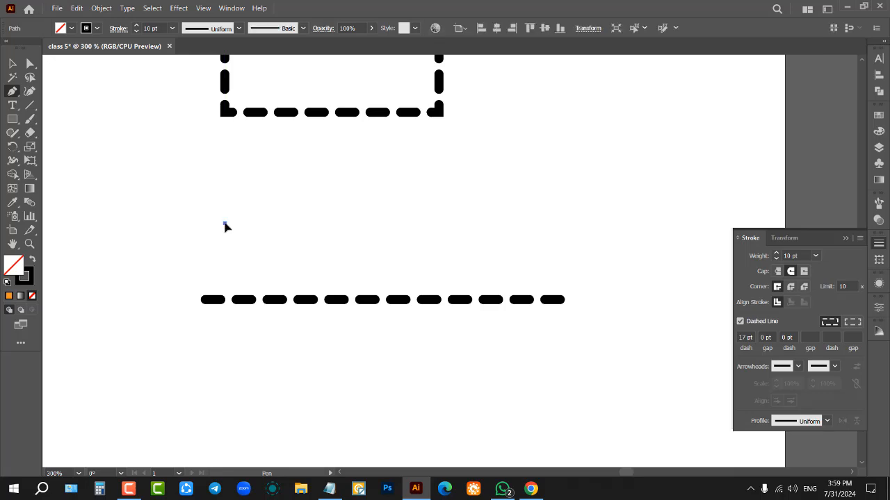
left_click(316, 186)
left_click_drag(316, 187, 407, 327)
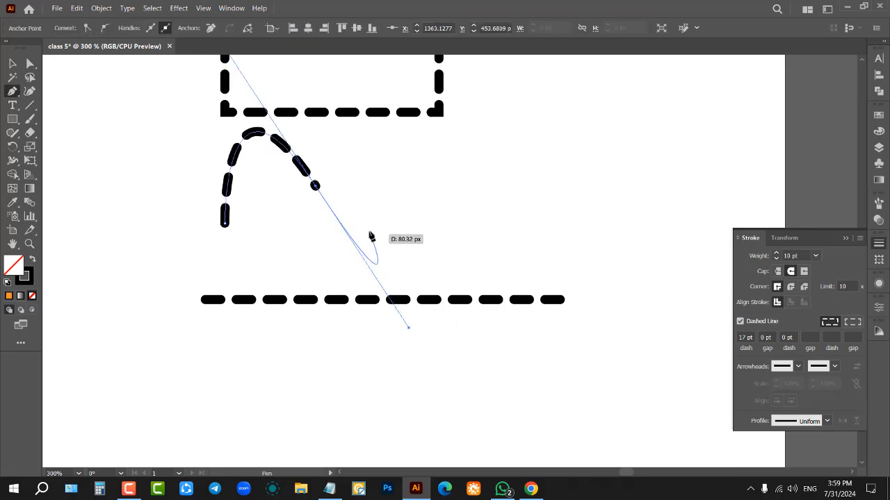
key("Delete")
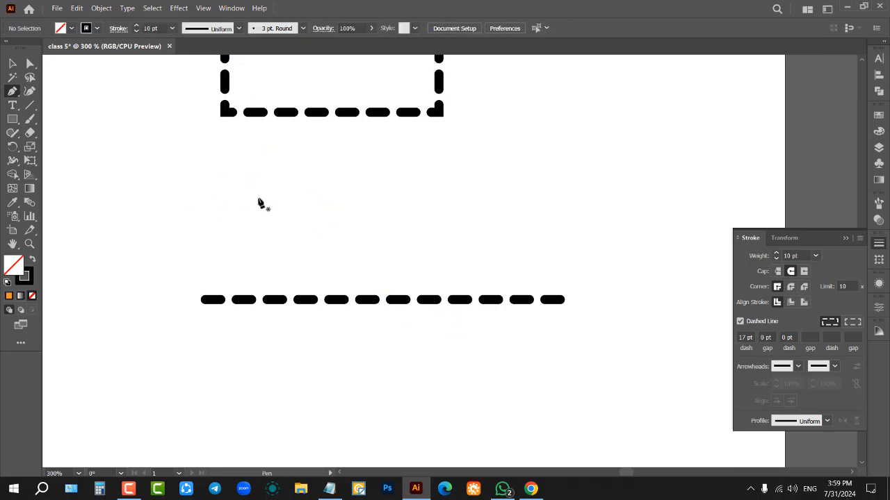
- Draw a second horizontal dashed line about 370 px long between the square and the first line, and deselect it
left_click(258, 198)
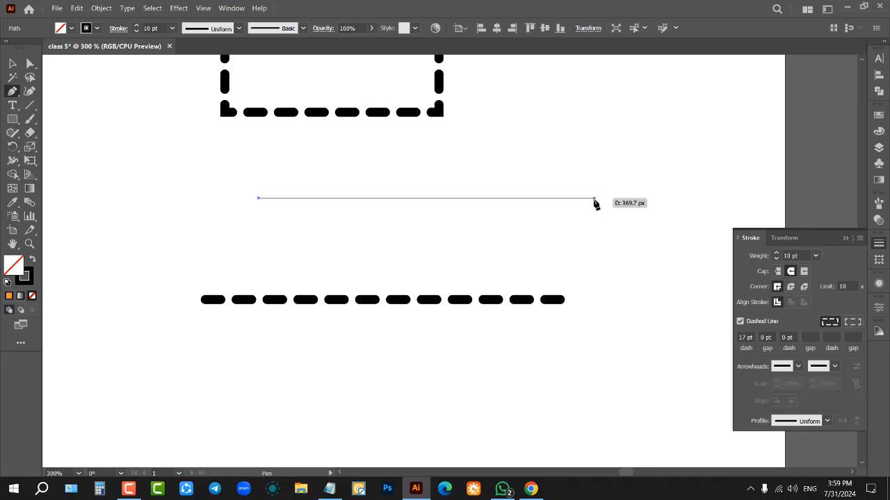
left_click(594, 198)
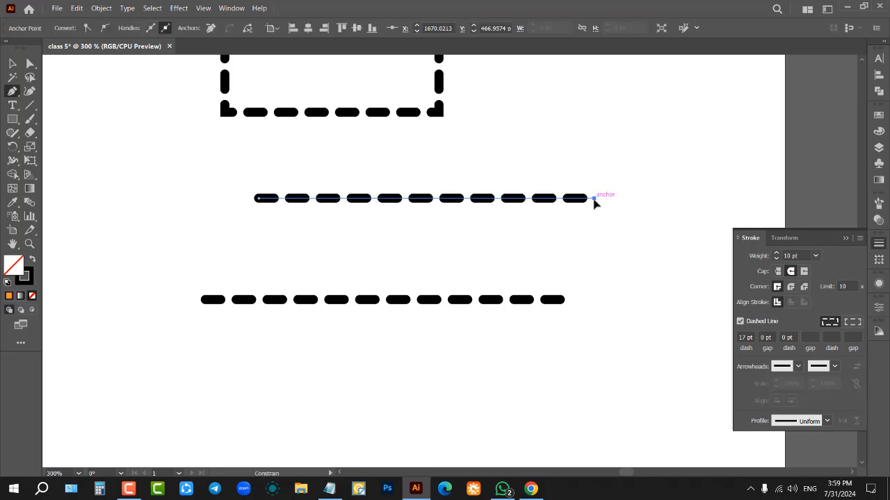
left_click(12, 65)
left_click(210, 182)
- Move both dashed lines farther below the square with a wider space between them, and clear the selection
left_click_drag(426, 198, 405, 239)
left_click(421, 259)
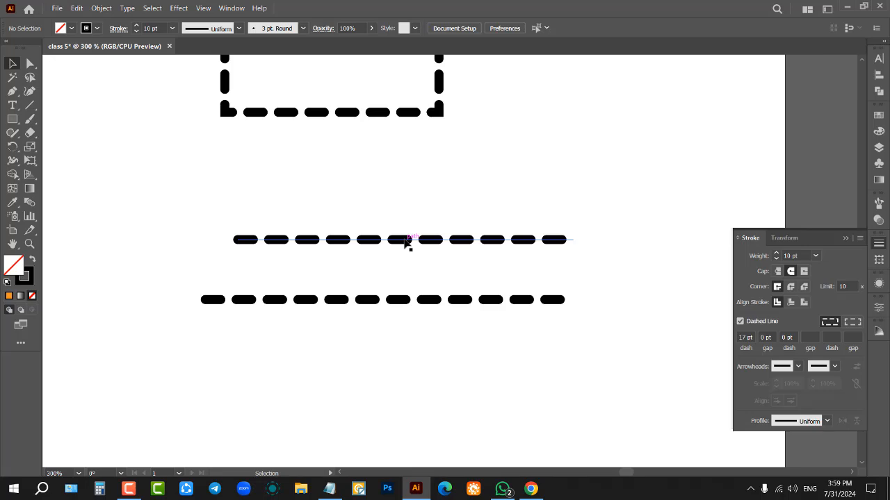
left_click_drag(407, 240, 387, 228)
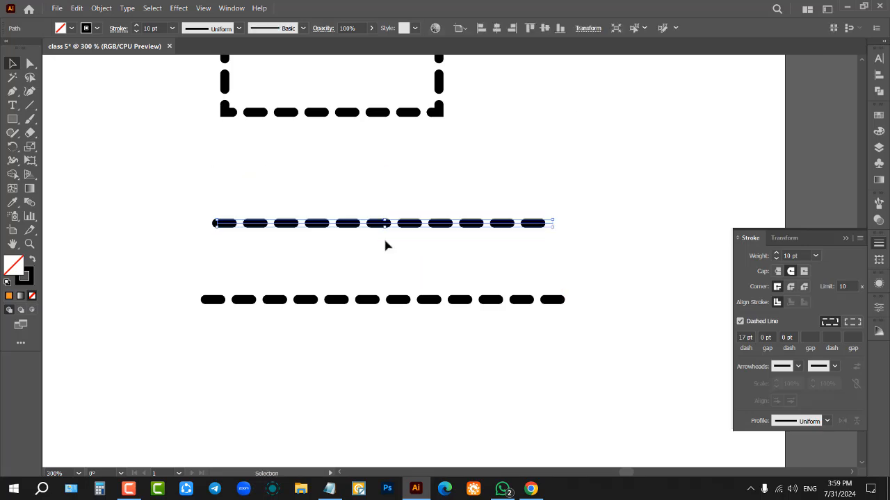
left_click_drag(396, 301, 407, 371)
left_click(406, 348)
left_click_drag(398, 226, 409, 281)
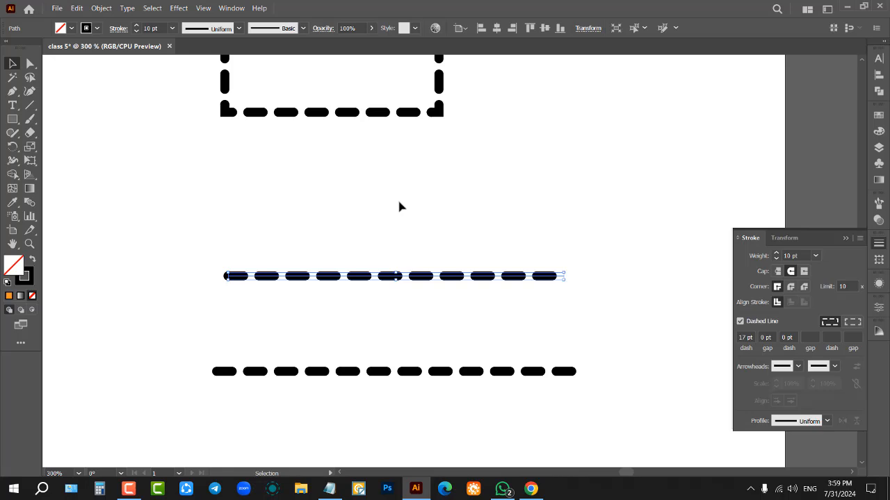
left_click_drag(400, 203, 457, 403)
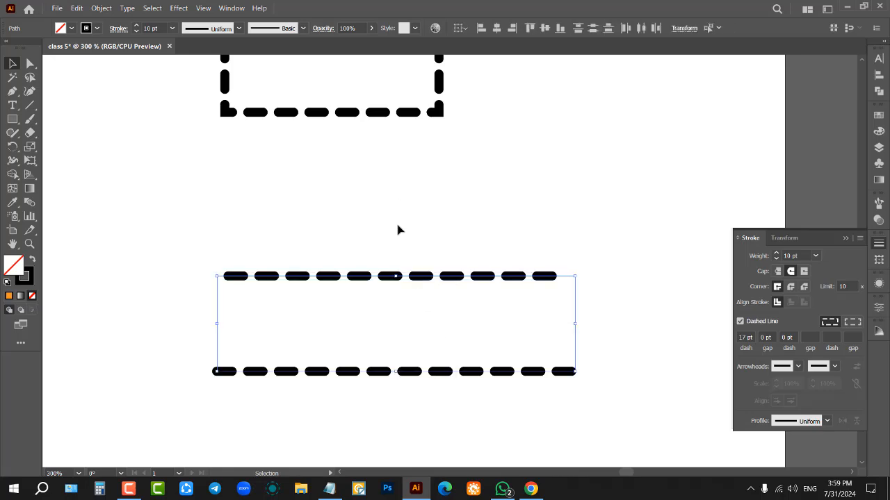
left_click(397, 229)
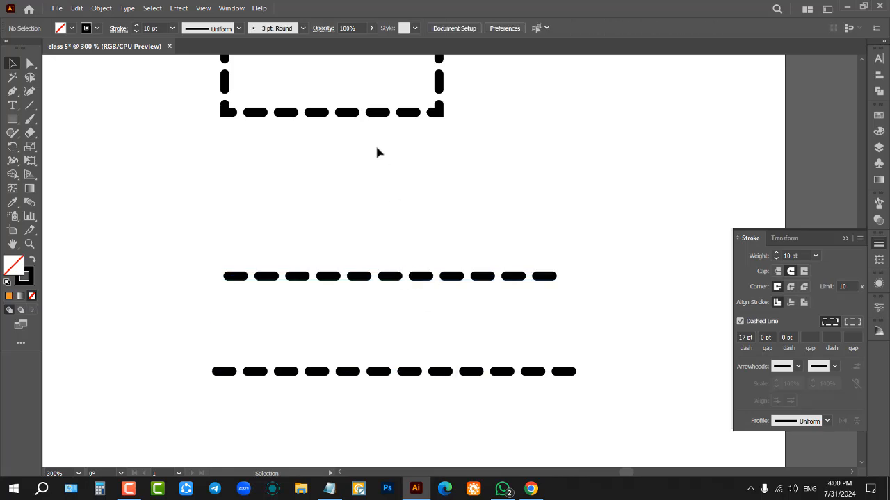
- Turn off the dashed stroke on the upper line below the square and clear the selection
scroll(374, 164, "up", 3)
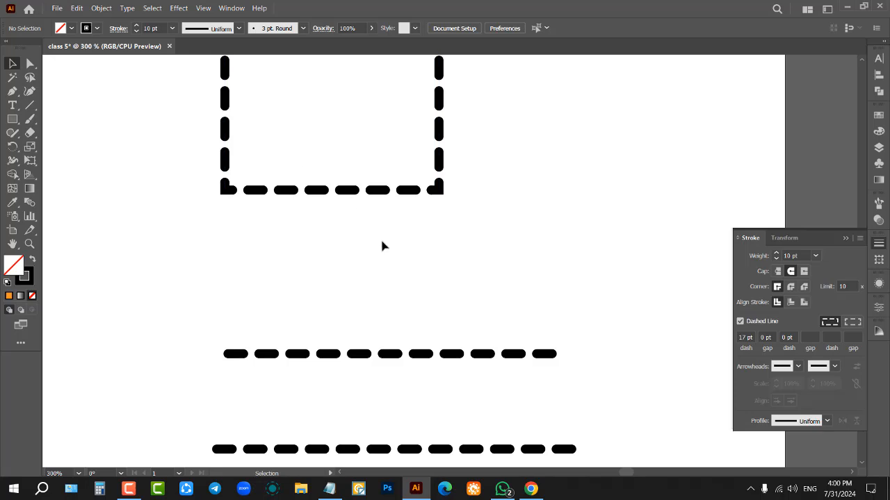
scroll(382, 247, "down", 2)
left_click_drag(372, 249, 414, 328)
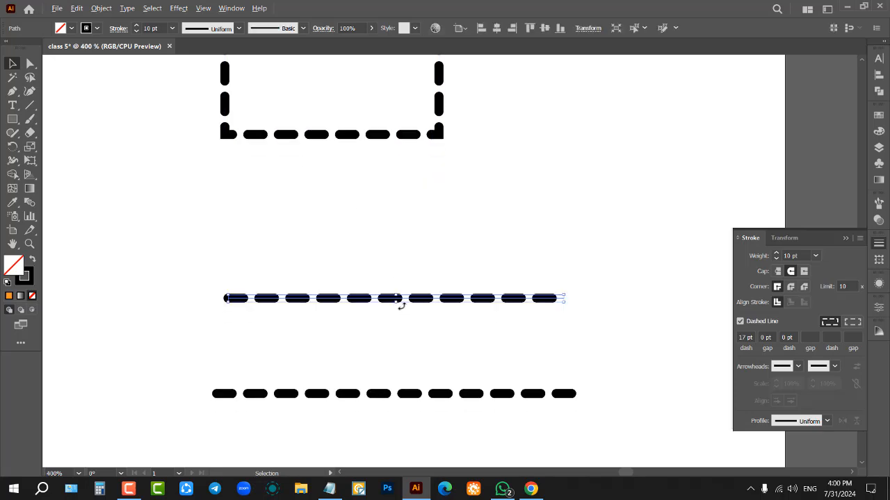
scroll(379, 236, "up", 2)
scroll(380, 234, "down", 1)
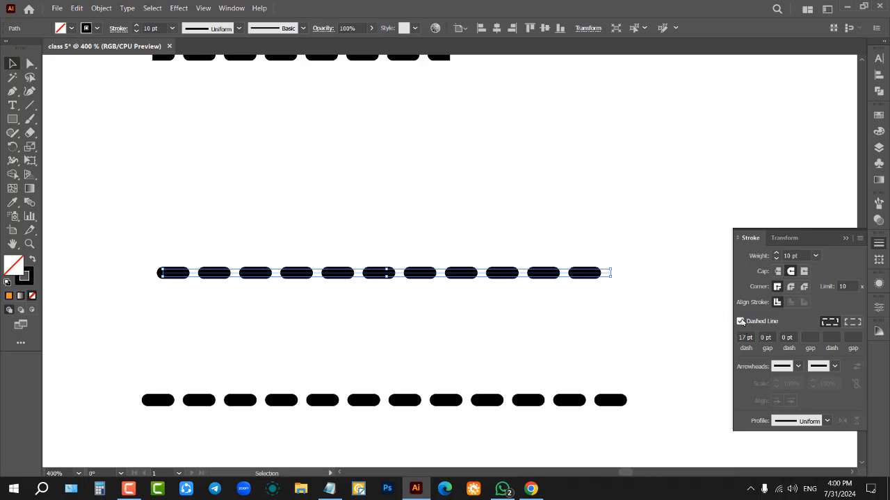
left_click(740, 322)
left_click(453, 363)
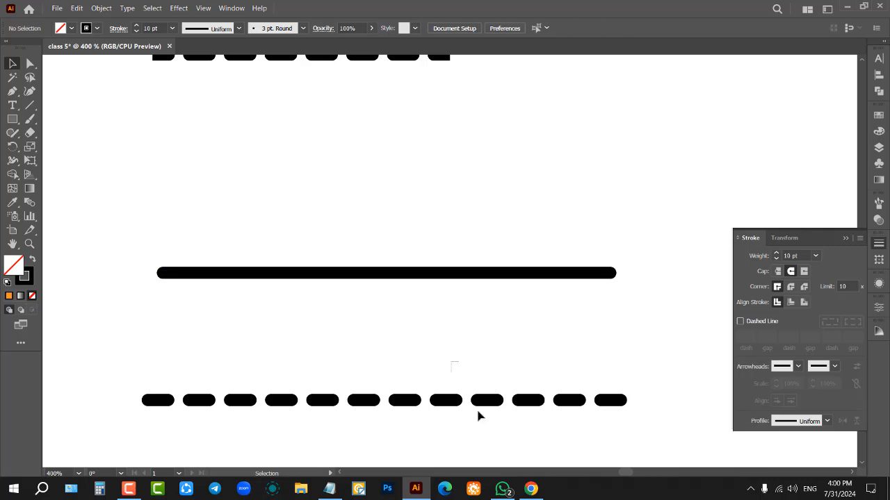
- Turn the lower dashed line into a solid stroke and deselect it
left_click(480, 403)
left_click(119, 28)
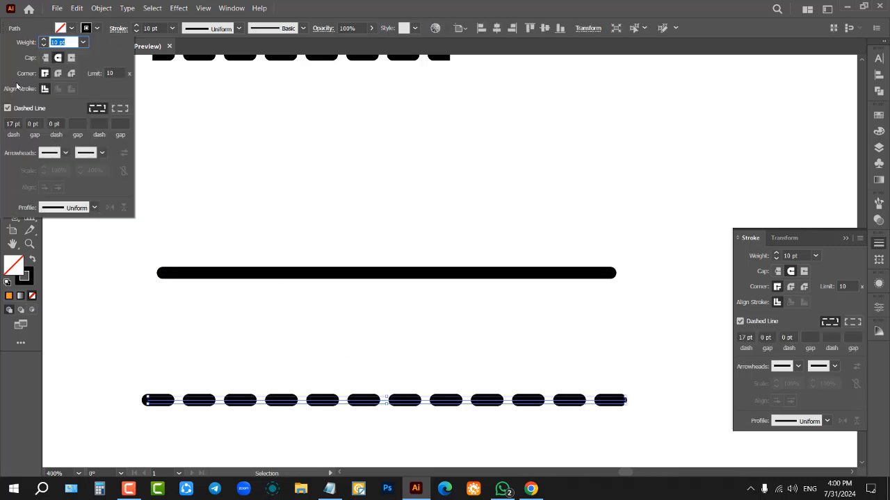
left_click(8, 108)
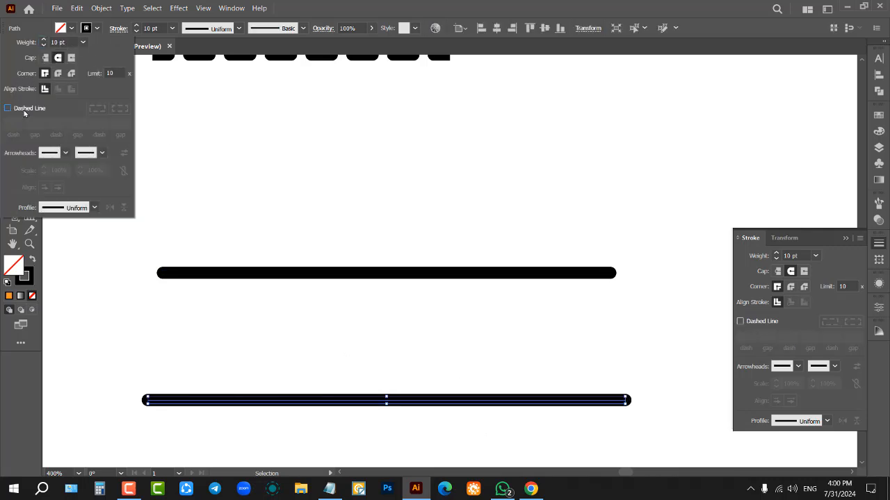
left_click(373, 162)
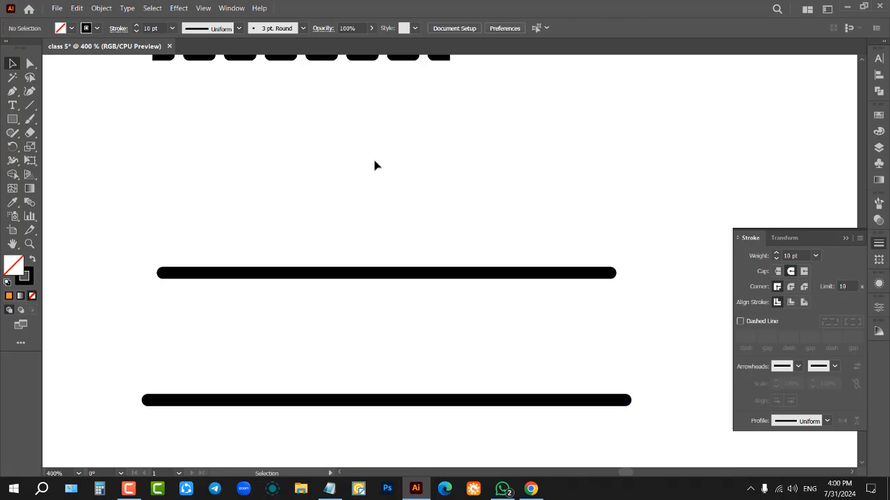
- Collapse the floating Stroke panel and dock it back with the other collapsed panels
left_click(879, 244)
left_click(879, 245)
left_click(232, 8)
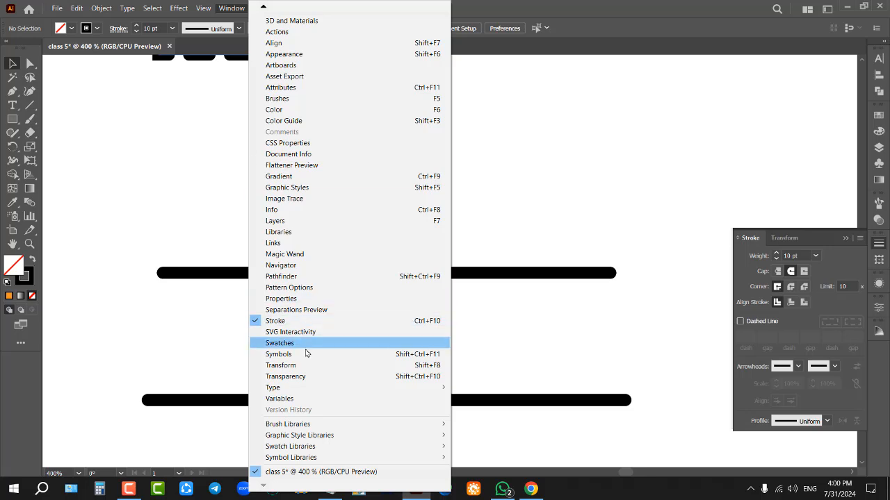
left_click(595, 188)
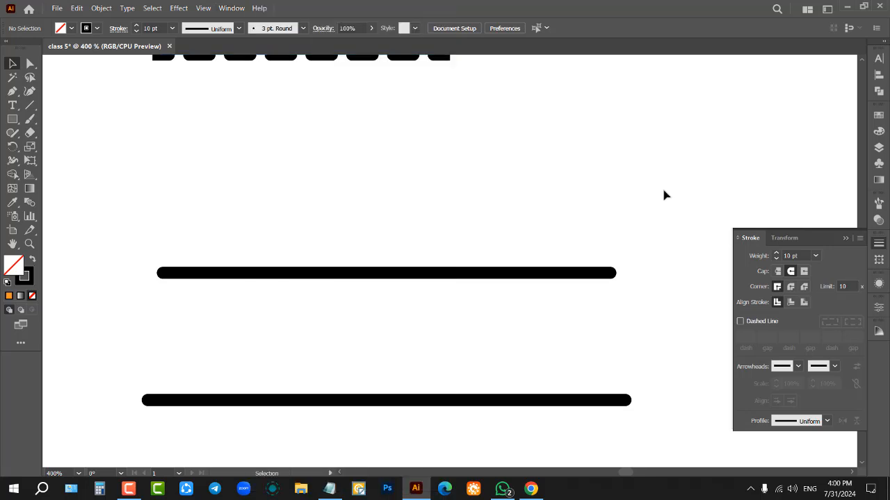
left_click(846, 240)
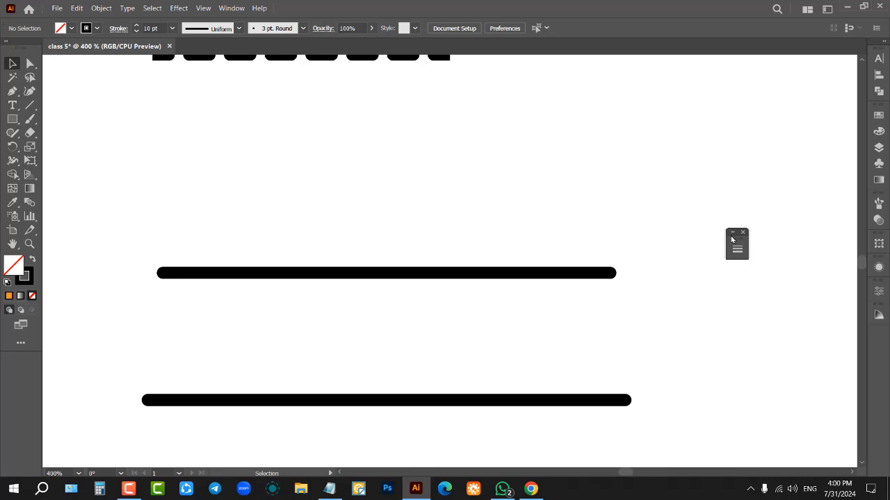
mouse_move(735, 237)
left_mouse_down()
mouse_move(791, 247)
mouse_move(878, 241)
left_mouse_up()
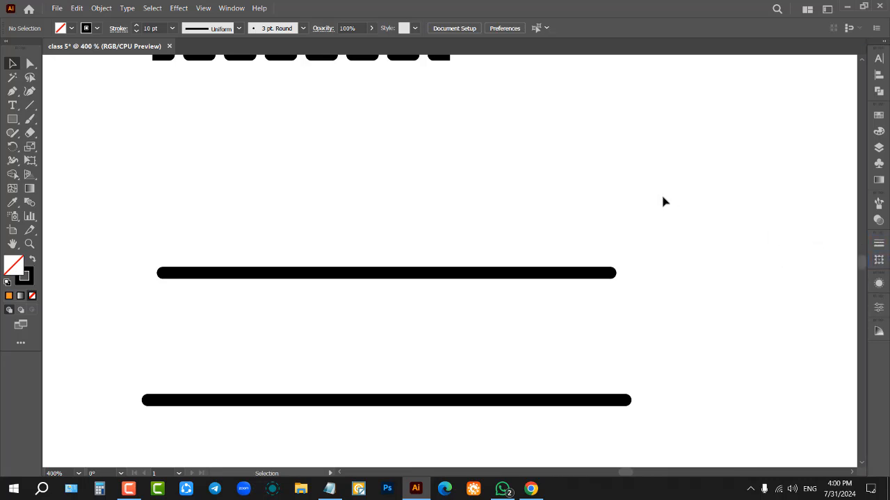
left_click(231, 7)
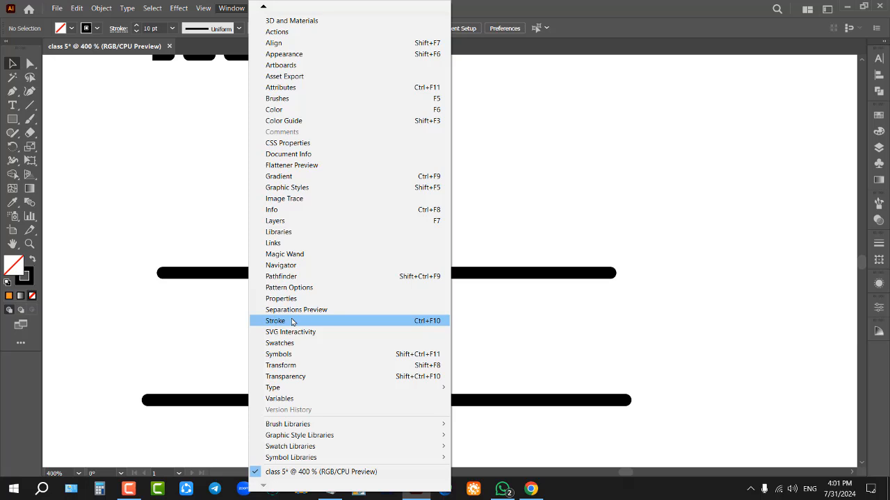
left_click(555, 199)
scroll(515, 184, "down", 1)
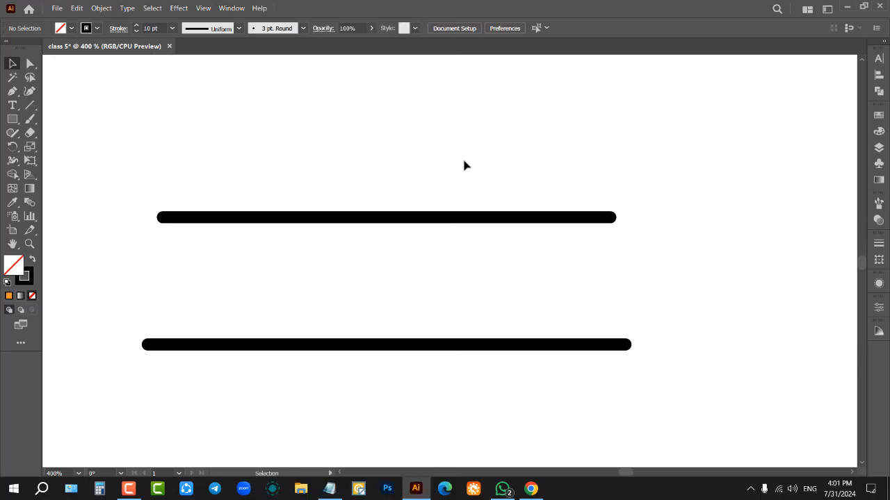
left_click_drag(464, 160, 607, 383)
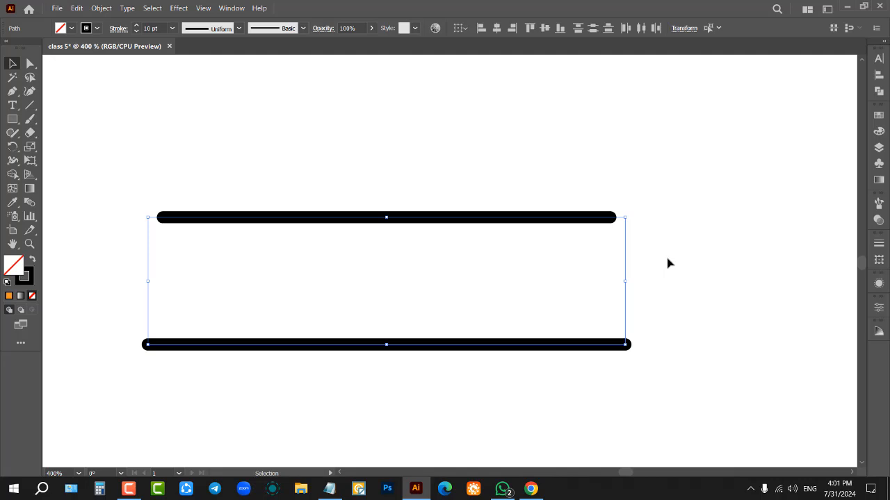
left_click(661, 209)
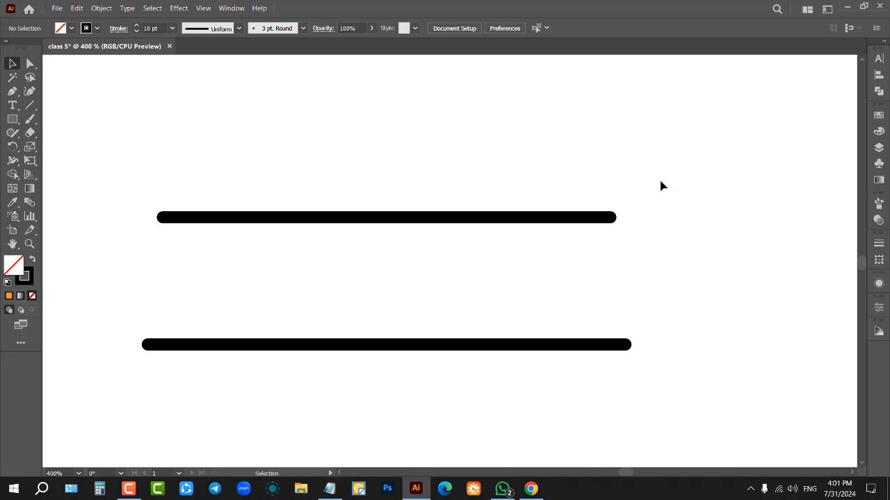
- Delete the lower of the two solid lines, keeping the upper one
mouse_move(681, 143)
left_mouse_down()
mouse_move(598, 308)
mouse_move(532, 391)
left_mouse_up()
left_click_drag(403, 160, 442, 233)
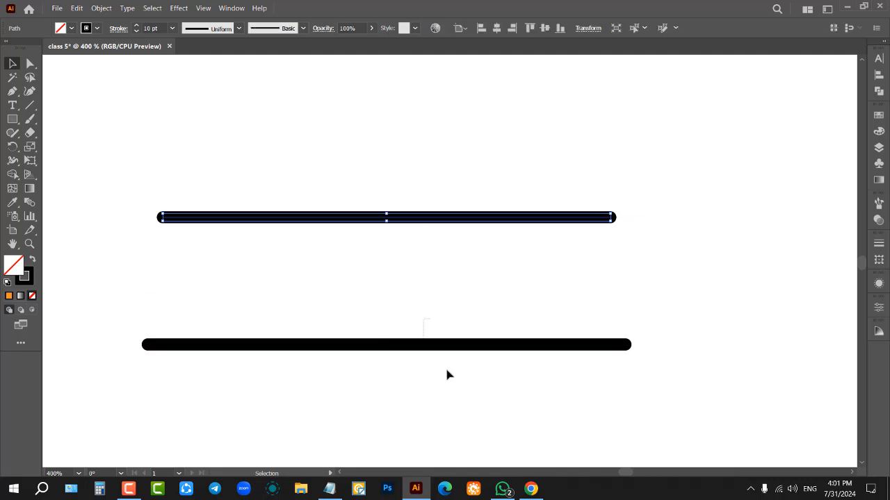
left_click_drag(447, 375, 450, 370)
key("Delete")
- Shorten the remaining solid line in stages from its right end, keeping it horizontal, and deselect it
left_click_drag(374, 178, 415, 280)
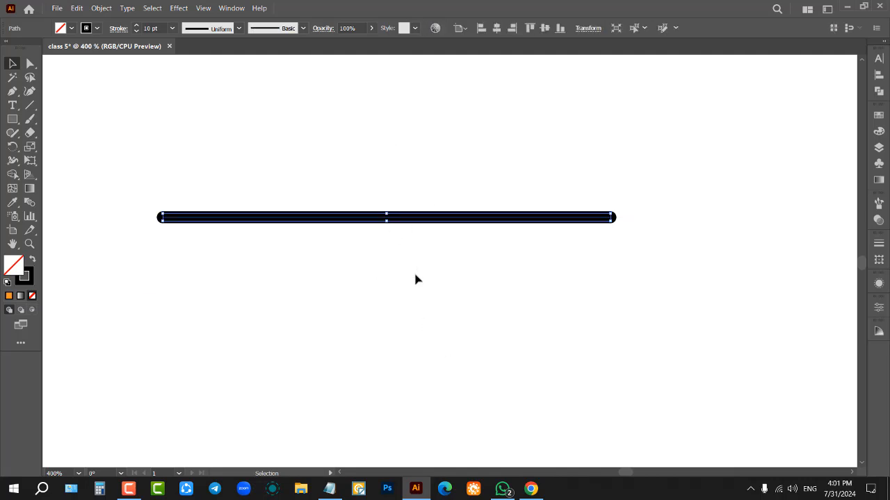
scroll(382, 213, "up", 1)
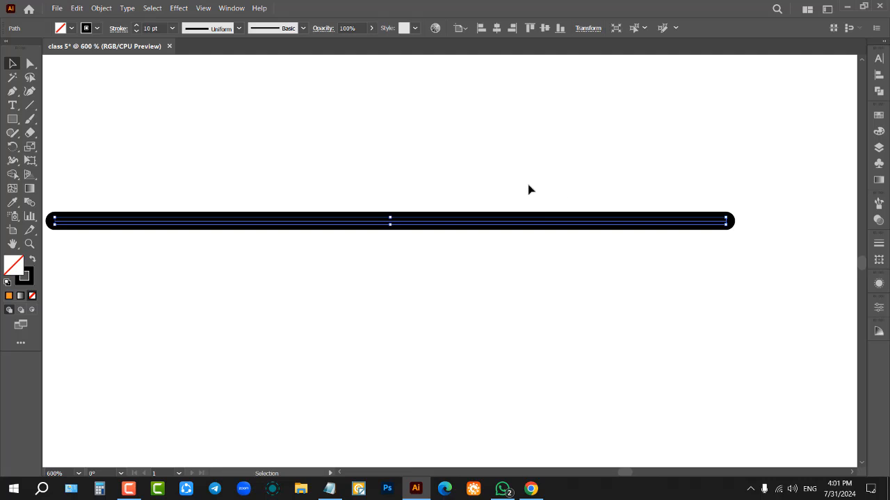
left_click(556, 198)
left_click(630, 222)
scroll(750, 241, "up", 4)
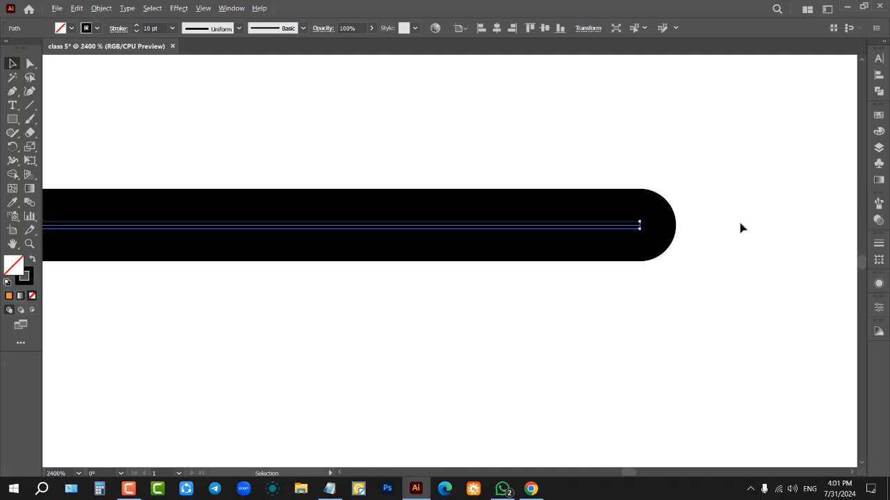
mouse_move(639, 229)
left_mouse_down()
mouse_move(301, 272)
mouse_move(313, 272)
left_mouse_up()
scroll(569, 242, "down", 3)
scroll(708, 260, "down", 3)
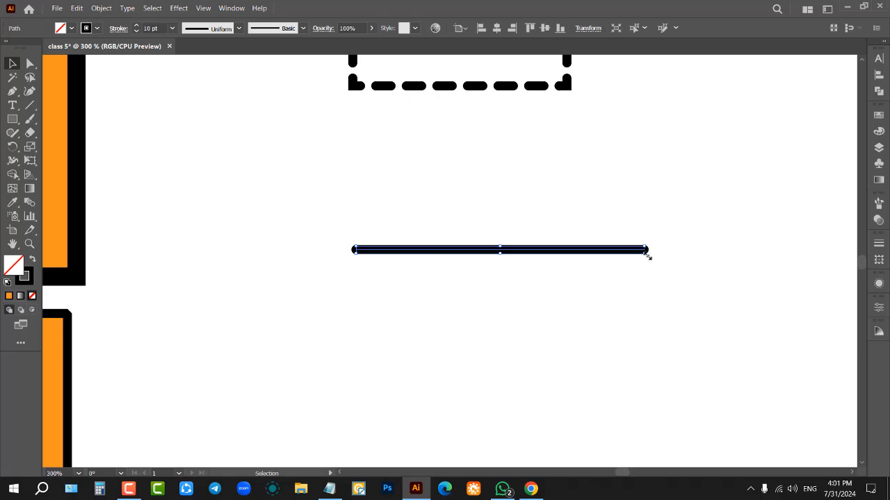
left_click_drag(648, 252, 542, 272)
scroll(458, 257, "up", 2)
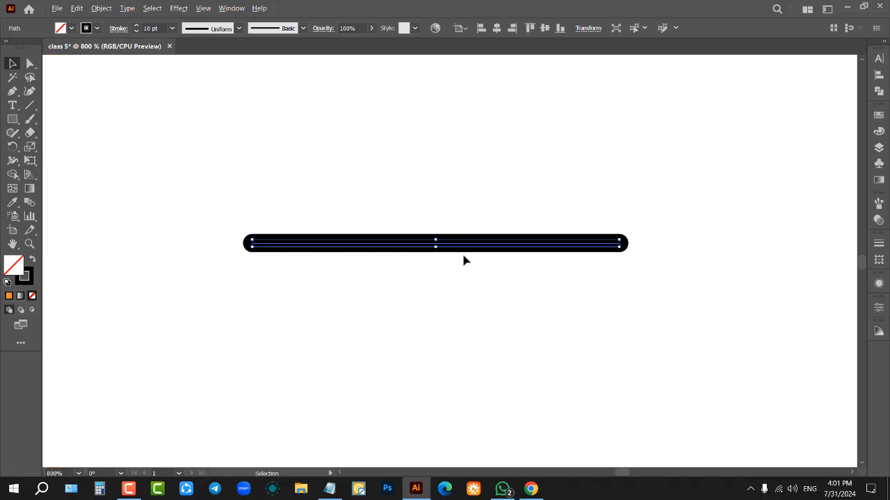
scroll(463, 257, "up", 1)
left_click_drag(651, 250, 496, 271)
left_click(300, 216)
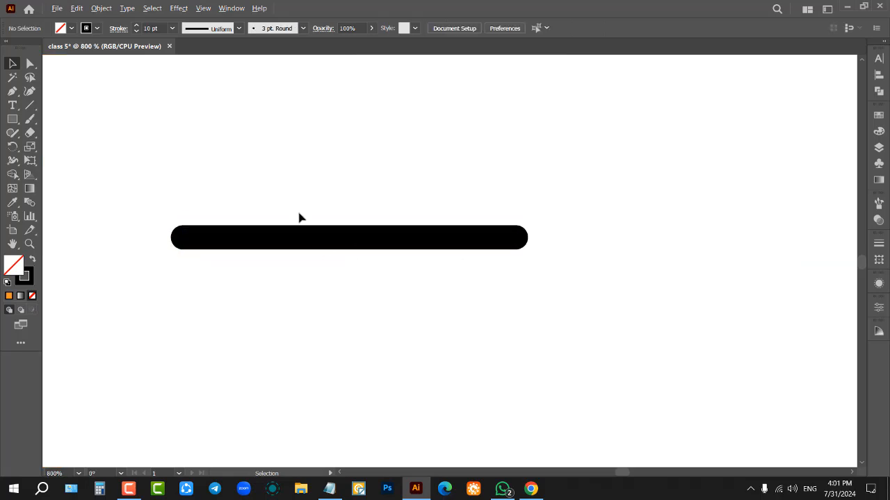
- Change the shortened line's stroke from round caps to butt caps
scroll(298, 211, "up", 1)
left_click_drag(296, 204, 353, 318)
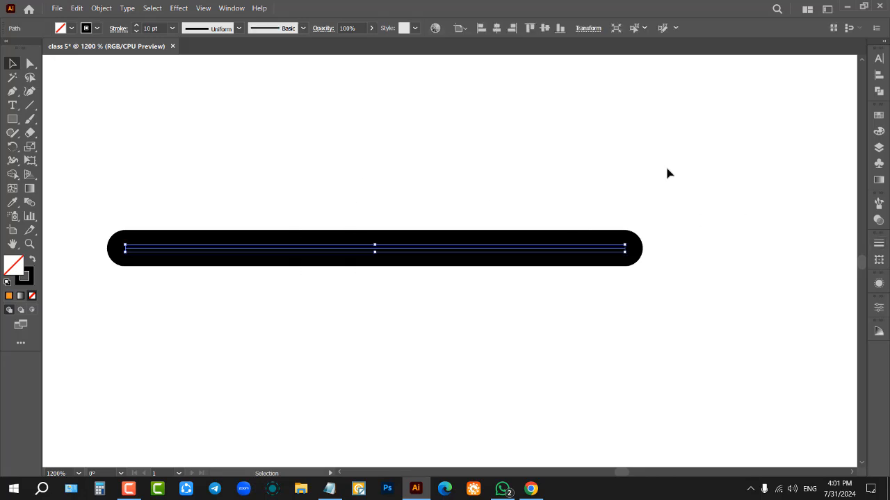
left_click(879, 243)
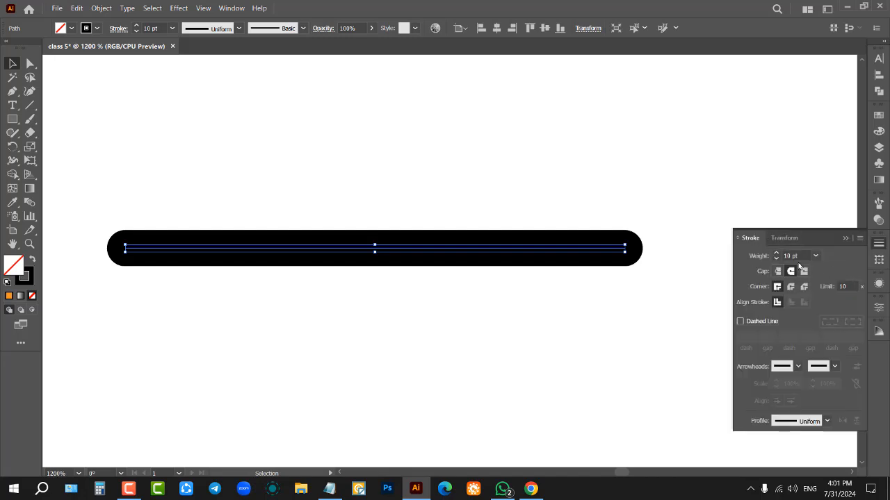
left_click(776, 272)
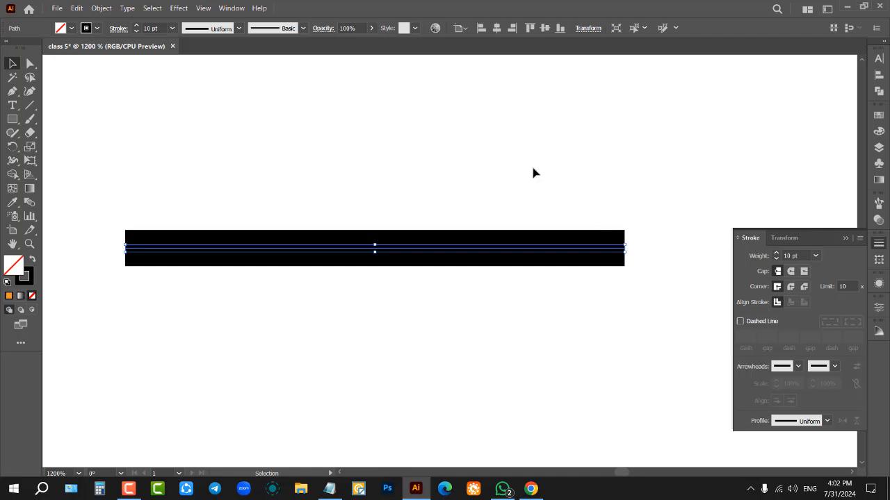
- Add a solid triangular arrowhead to the start of the line
left_click_drag(405, 156, 523, 360)
left_click(799, 369)
left_click(746, 331)
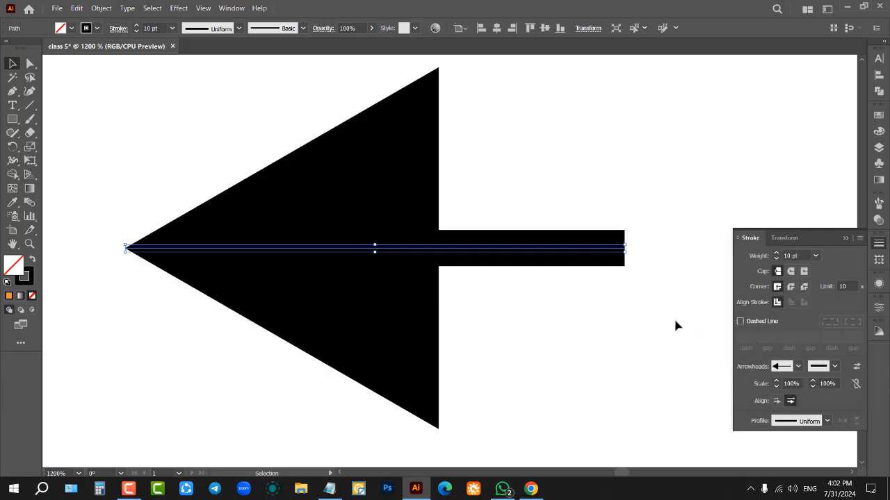
- Browse the end arrowhead styles and apply the feathered Arrow 31 to the end of the line
left_click(836, 368)
scroll(808, 320, "down", 5)
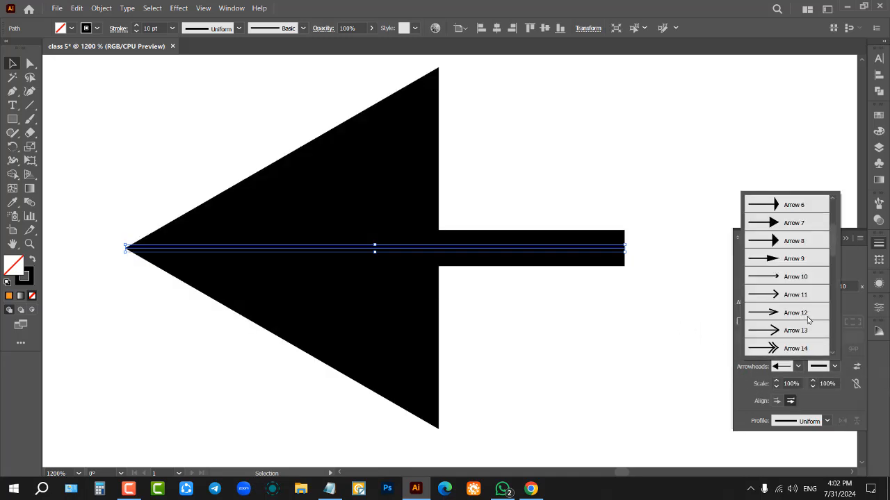
scroll(788, 271, "down", 4)
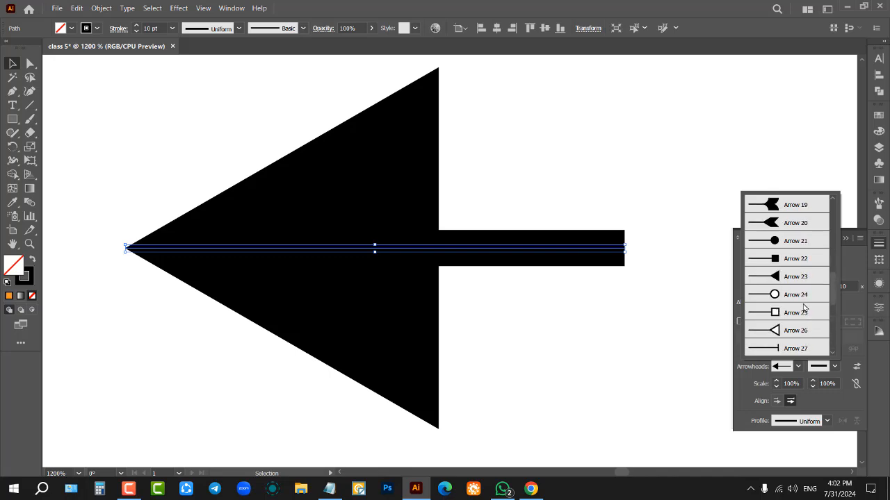
scroll(799, 299, "up", 4)
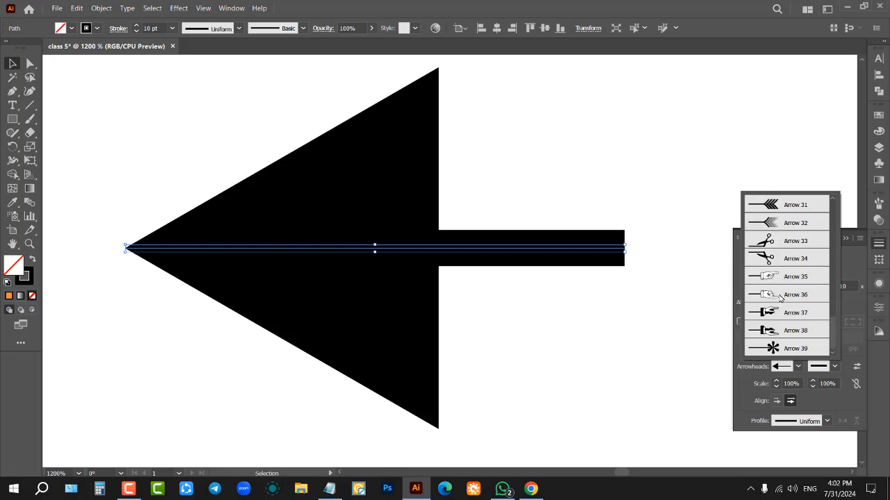
scroll(782, 295, "up", 5)
scroll(785, 298, "down", 10)
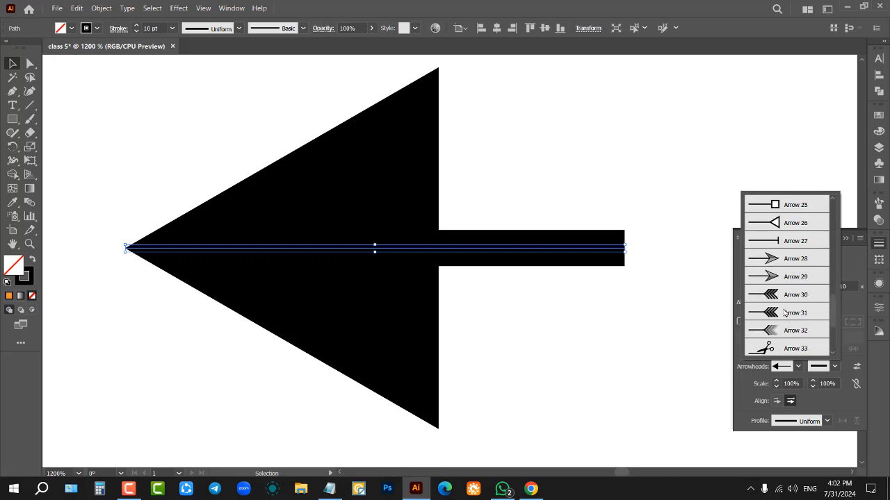
left_click(784, 313)
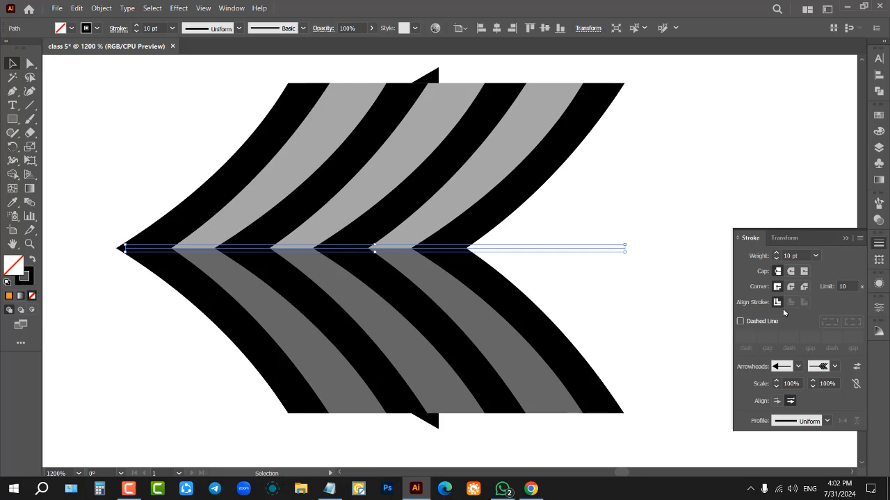
- Reduce the feathered end arrowhead's scale to 29%
left_click(826, 382)
scroll(826, 382, "down", 20)
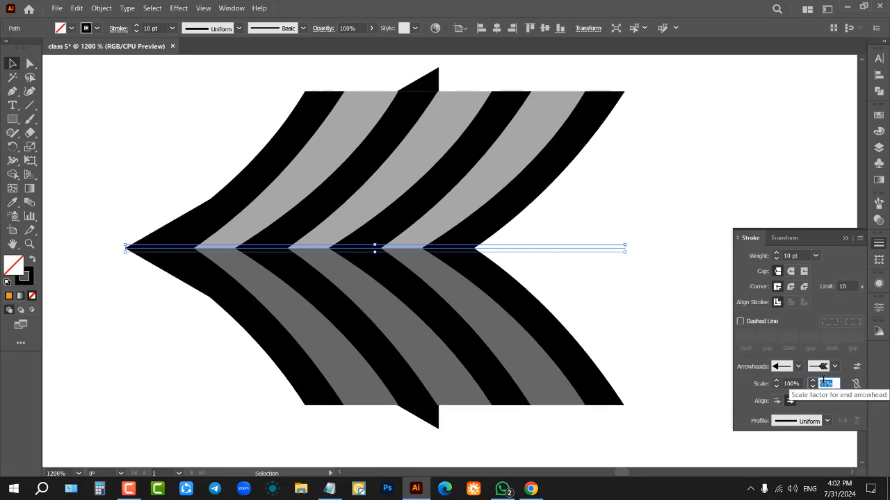
scroll(826, 384, "down", 20)
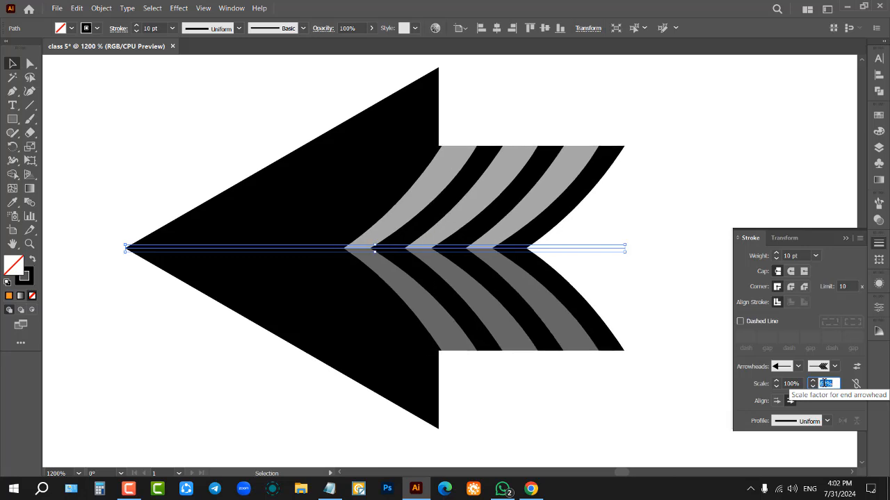
scroll(826, 384, "down", 10)
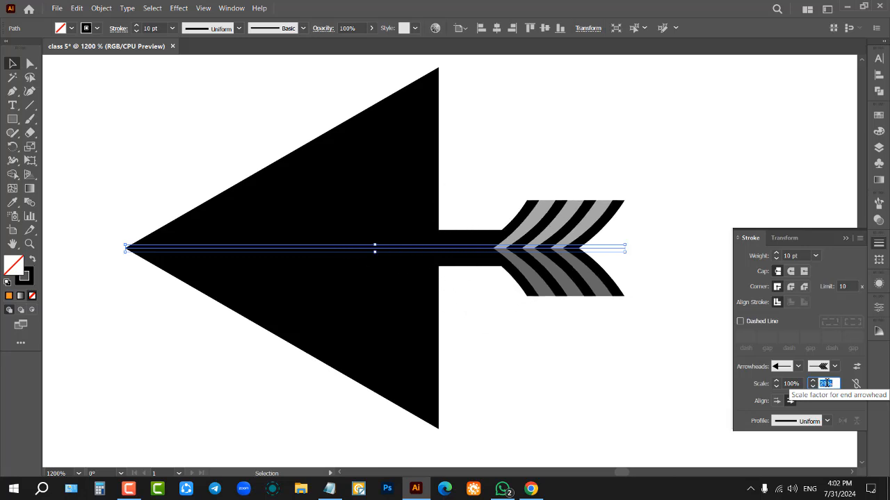
- Set the start arrowhead's scale to 32% and the end arrowhead's scale to 21%
left_click(790, 384)
scroll(790, 384, "down", 20)
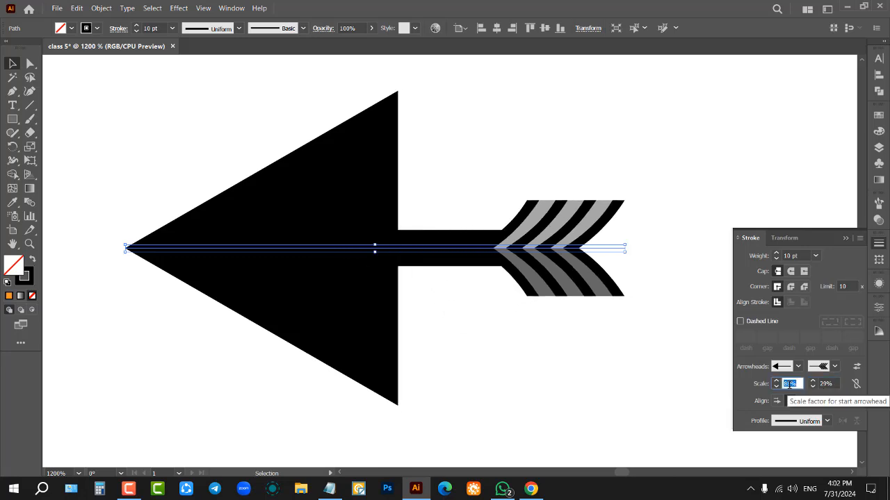
scroll(789, 385, "down", 20)
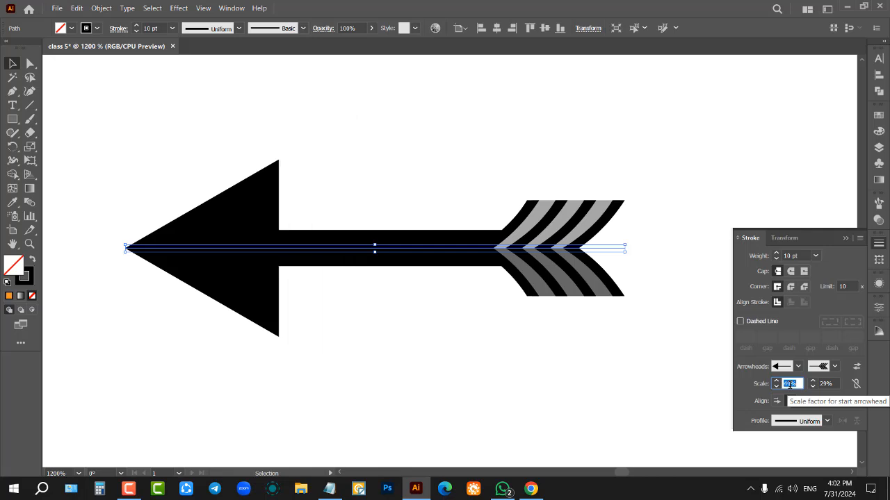
scroll(789, 384, "down", 2)
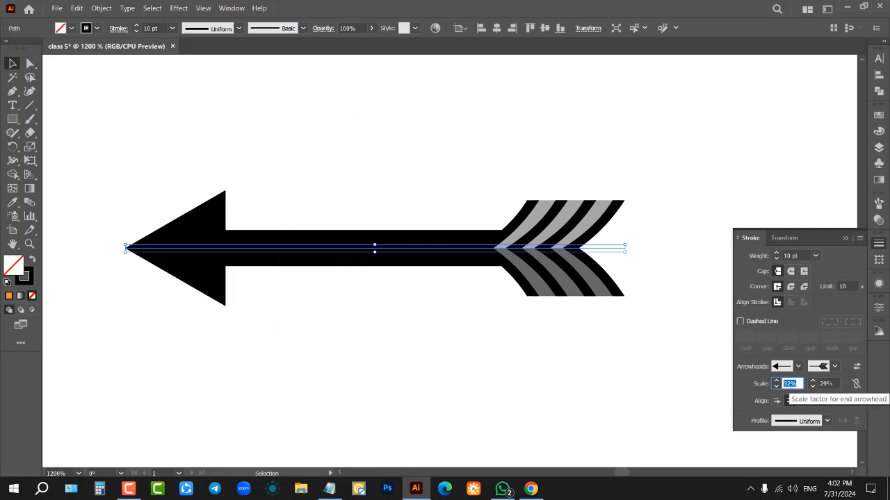
left_click(826, 384)
scroll(826, 384, "down", 8)
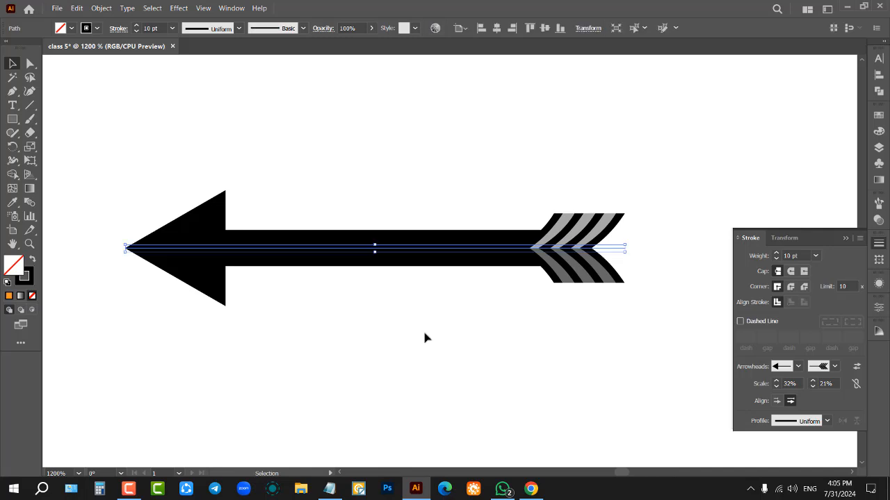
- Move all the existing artwork off the artboard, leaving the artboard blank, and collapse the Stroke panel
left_click(360, 133)
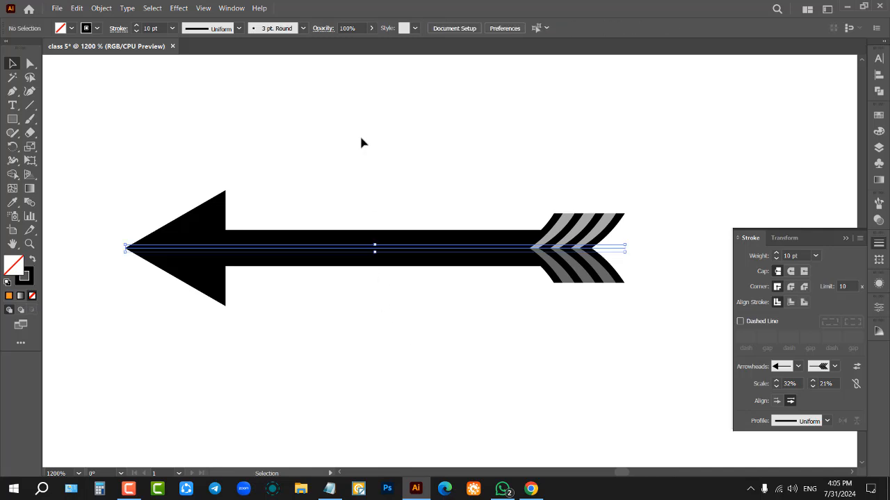
left_click_drag(359, 133, 458, 306)
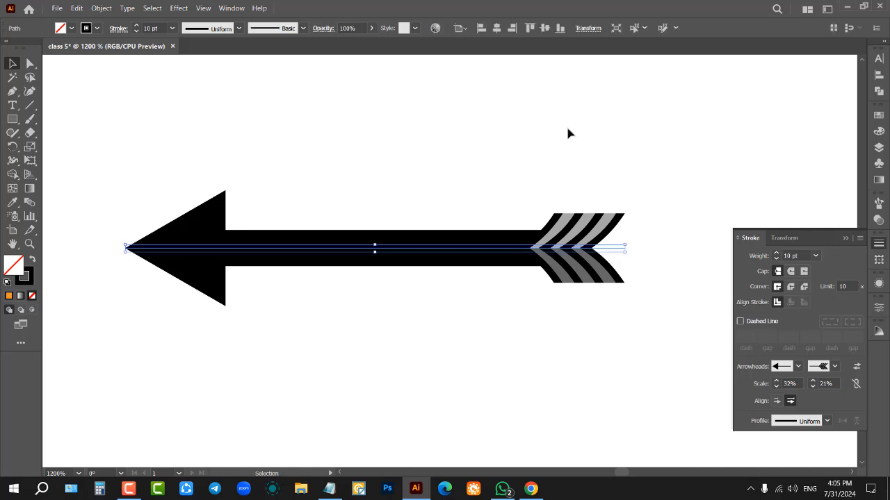
scroll(536, 130, "down", 3)
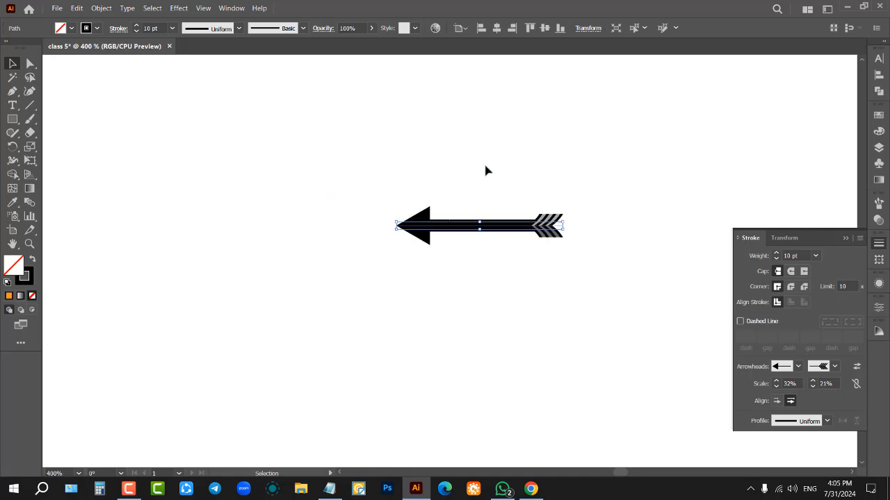
scroll(461, 157, "down", 6)
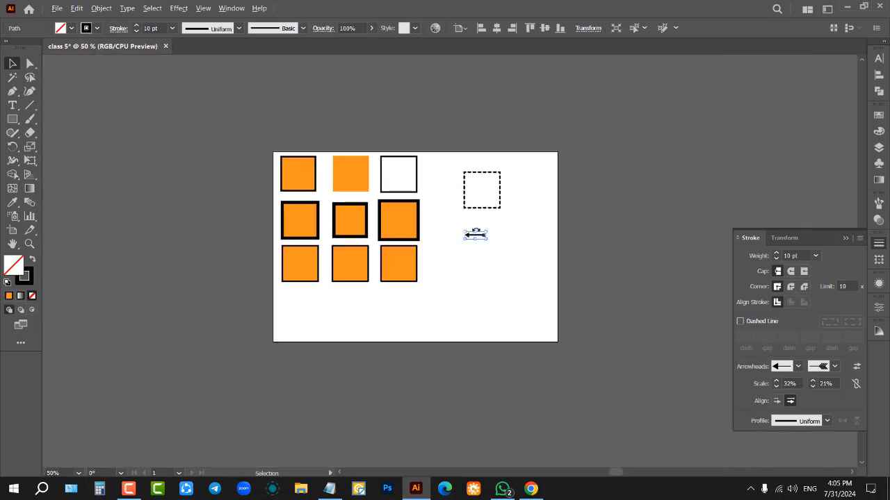
left_click_drag(262, 142, 532, 326)
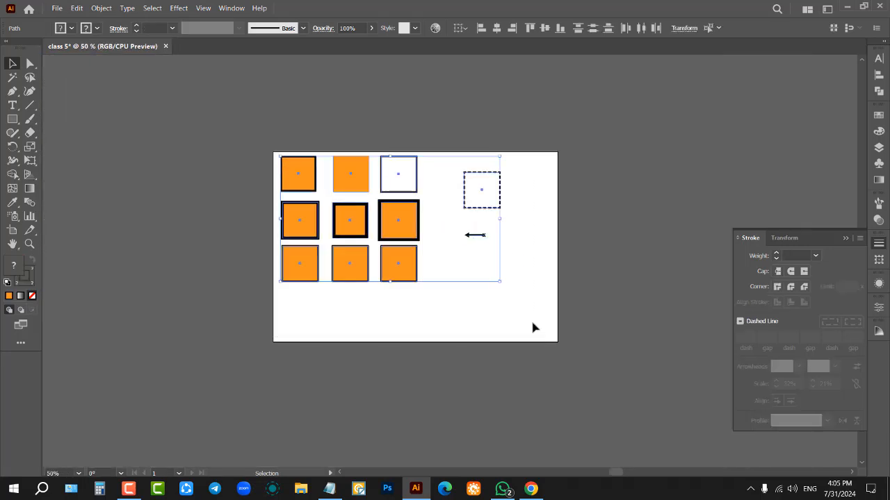
left_click(527, 277)
scroll(542, 250, "down", 1)
key("ctrl+a")
left_click_drag(447, 239, 201, 201)
left_click(290, 316)
scroll(490, 243, "up", 1)
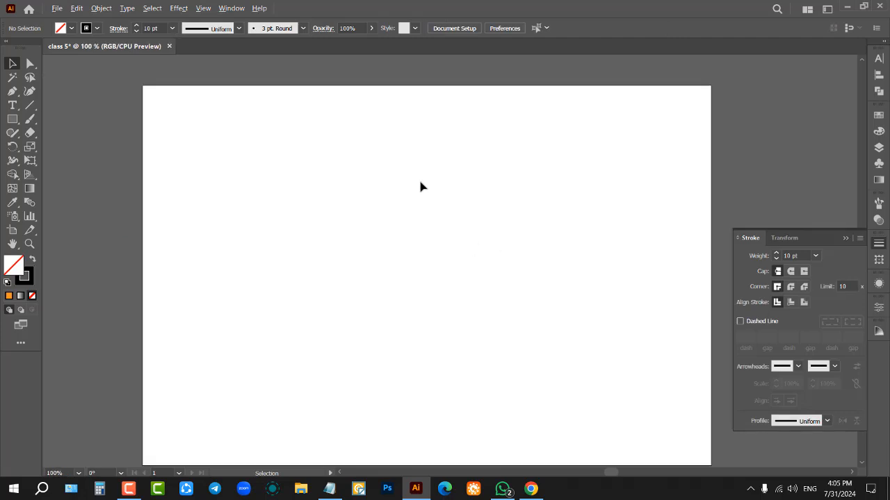
scroll(419, 186, "up", 1)
scroll(433, 195, "up", 1)
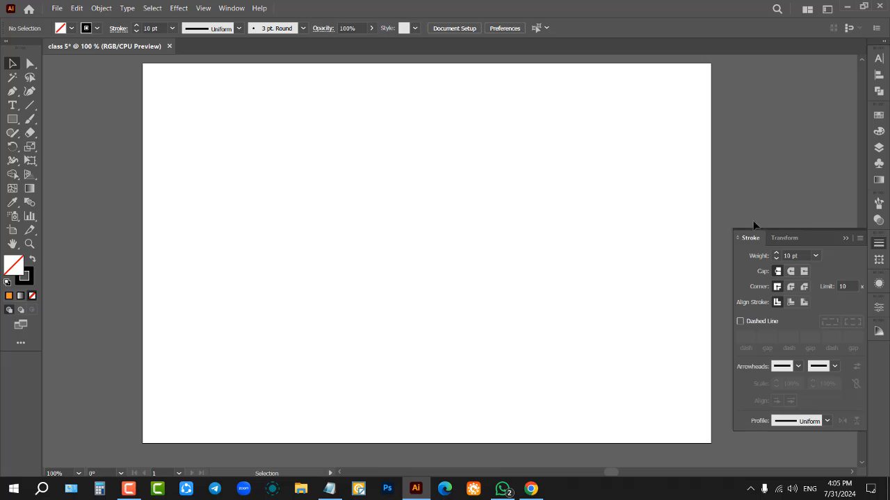
left_click(844, 238)
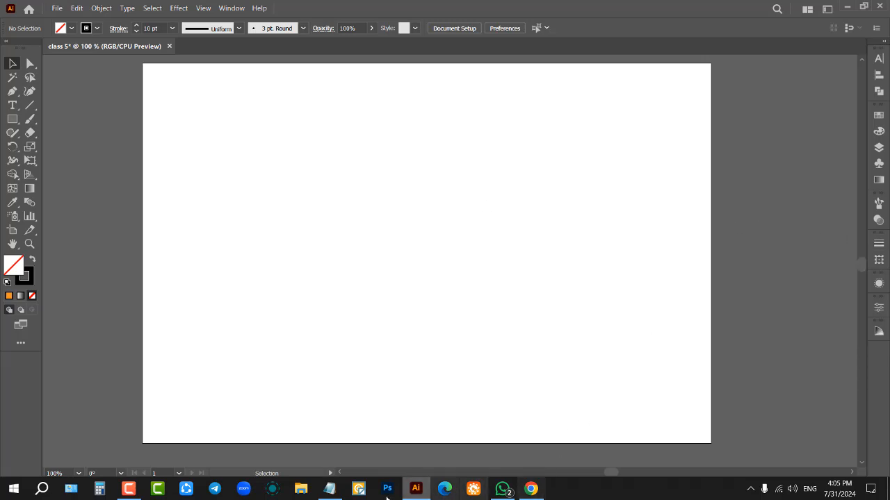
- Switch to Notepad to review the Batch 3 class notes, and return to Illustrator
left_click(329, 486)
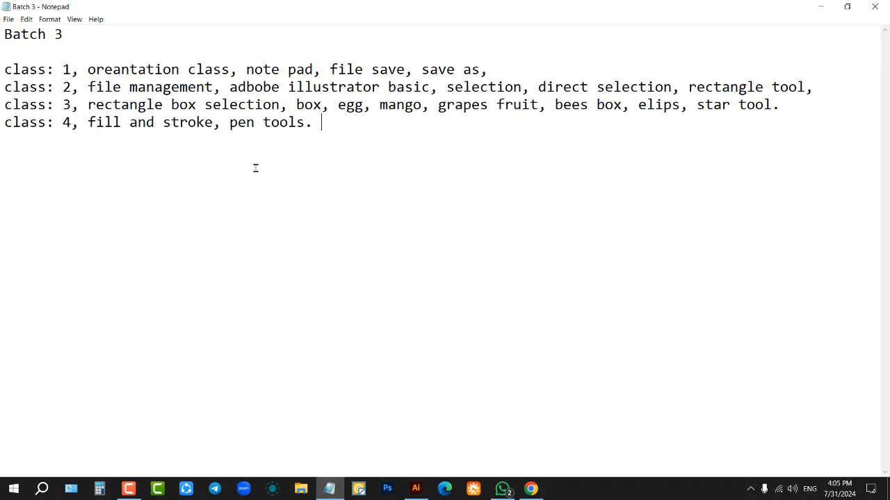
left_click(821, 6)
scroll(239, 167, "up", 1)
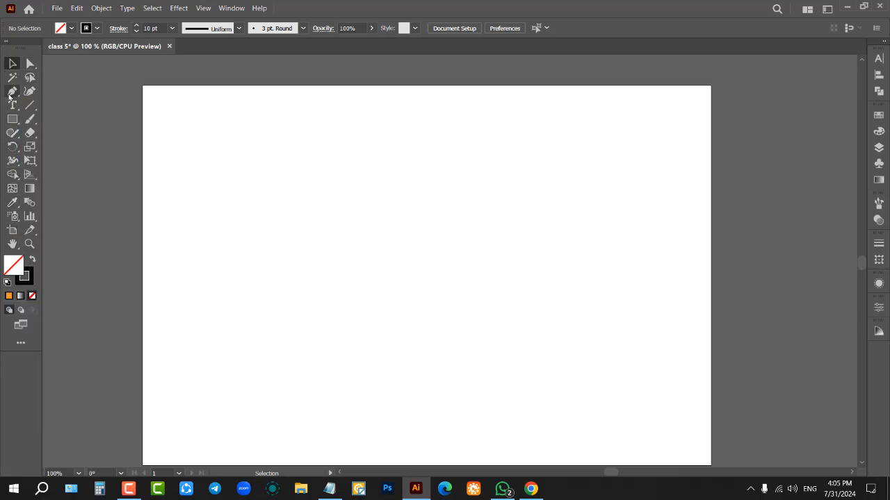
- Draw a three-point path with the Pen tool across the artboard's upper part and down its right side, and remove its corner anchor
left_click(11, 92)
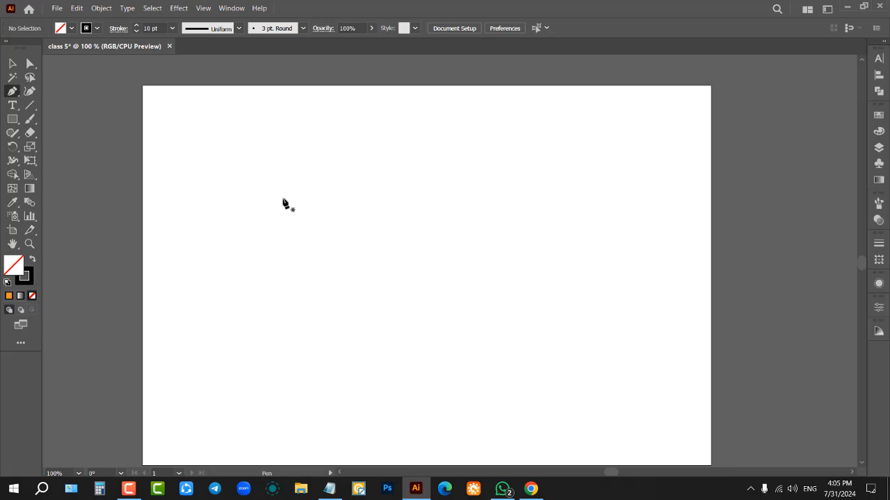
left_click(11, 92)
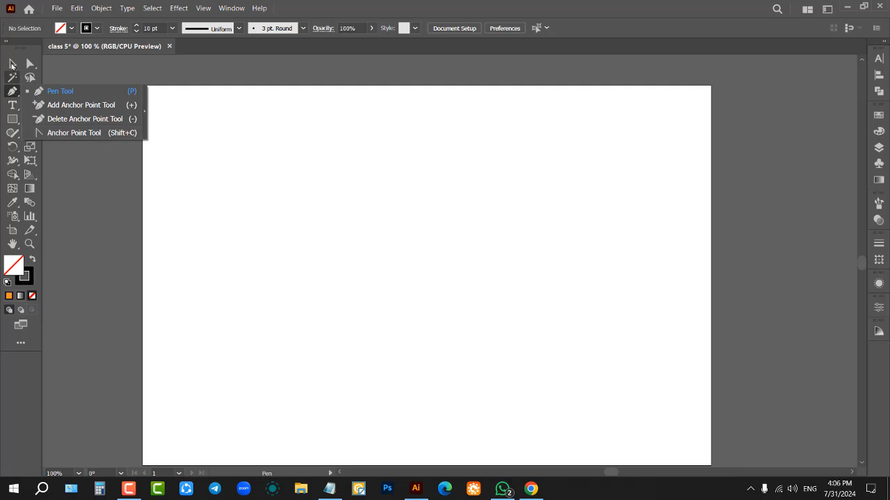
left_click(12, 91)
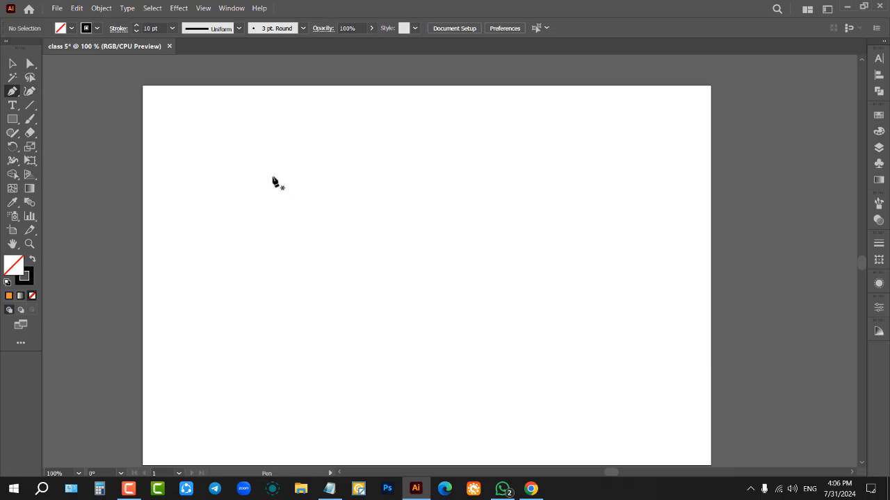
left_click(258, 163)
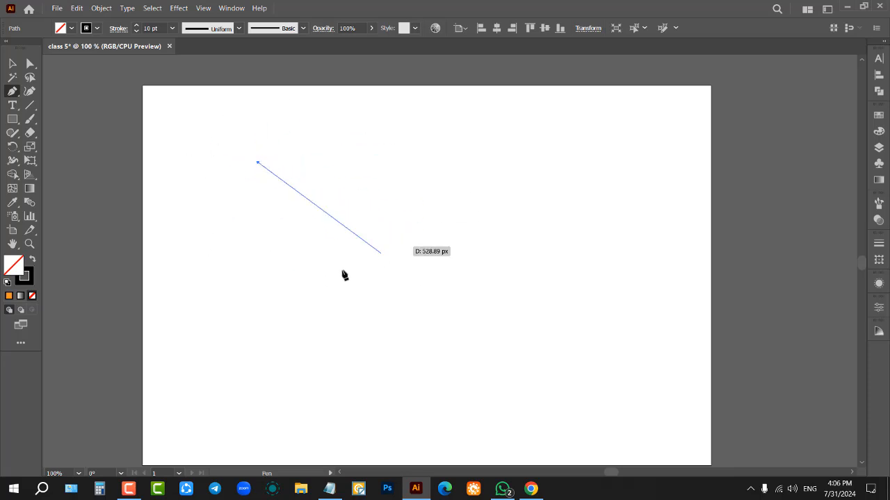
left_click(575, 141)
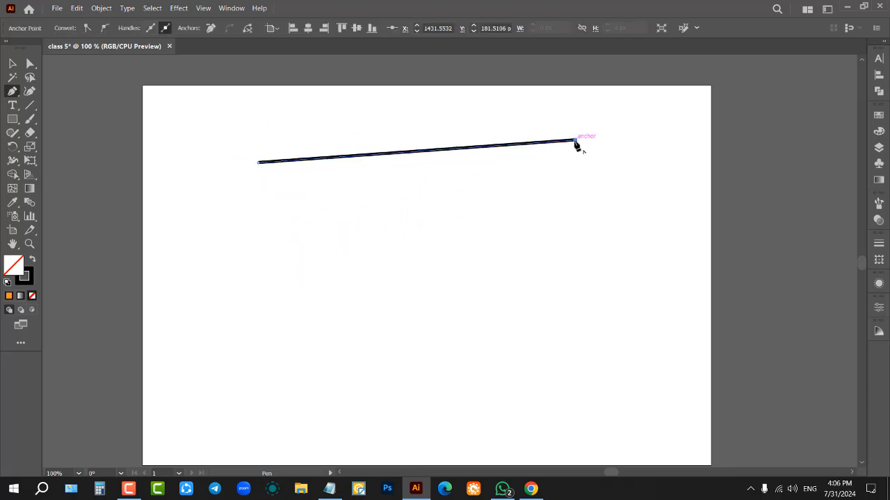
left_click(580, 376)
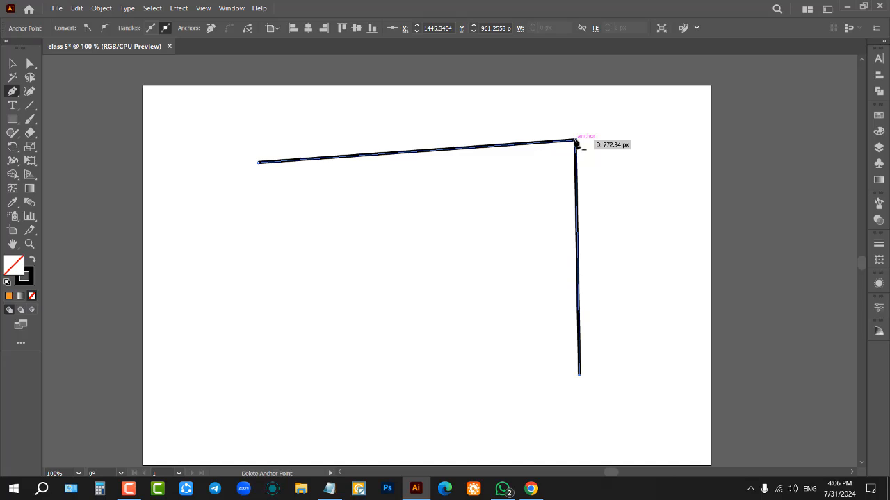
left_click(574, 141)
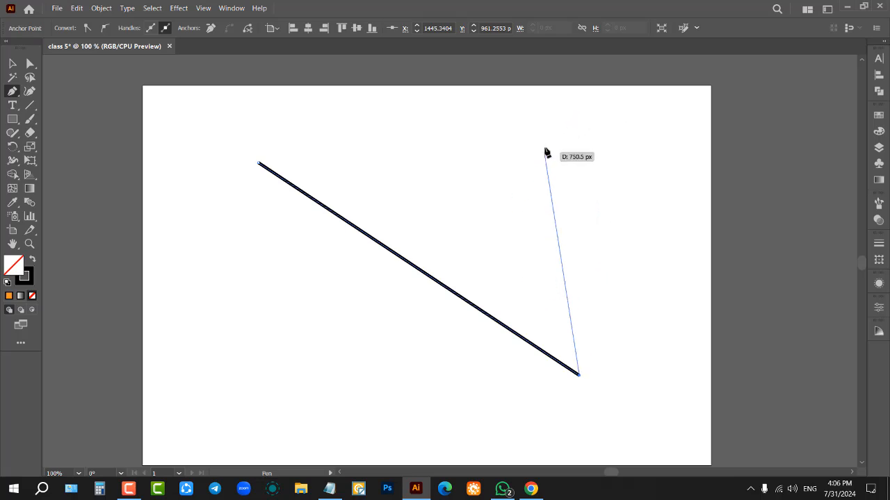
- Extend the path through four more anchor points along the lower part and up the left side, and close it at its starting point
left_click(393, 391)
left_click(256, 381)
left_click(243, 265)
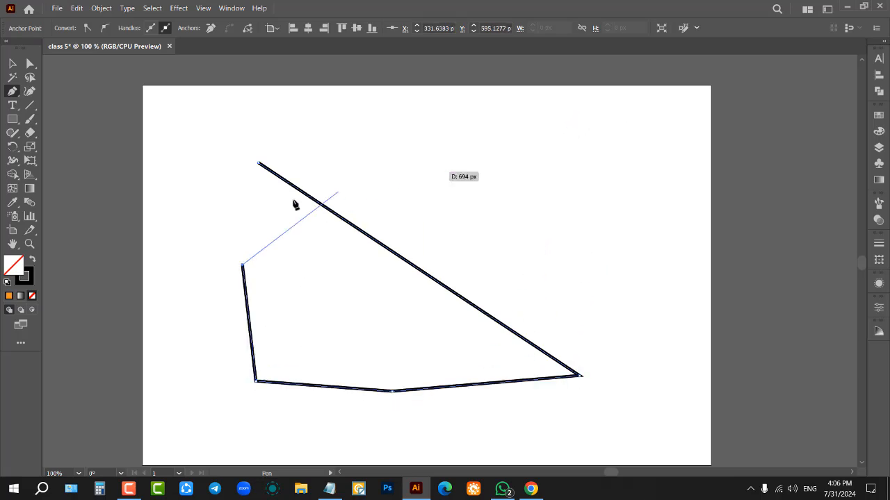
left_click(196, 159)
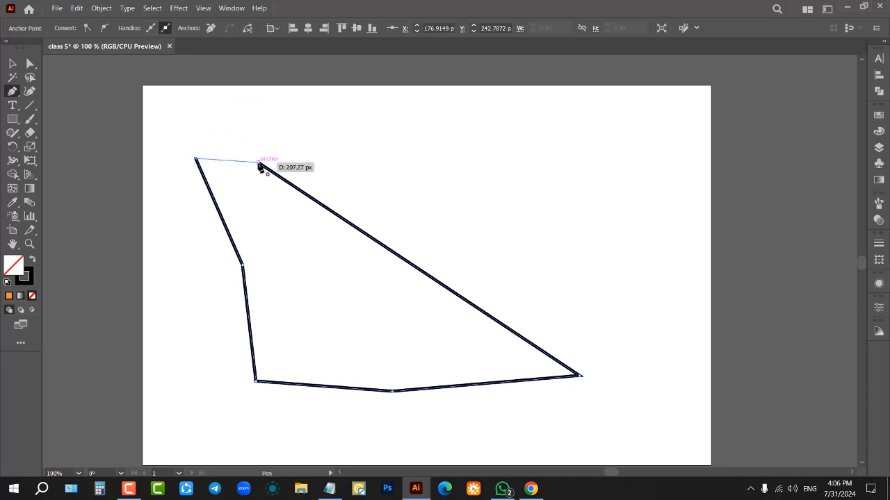
left_click(258, 164)
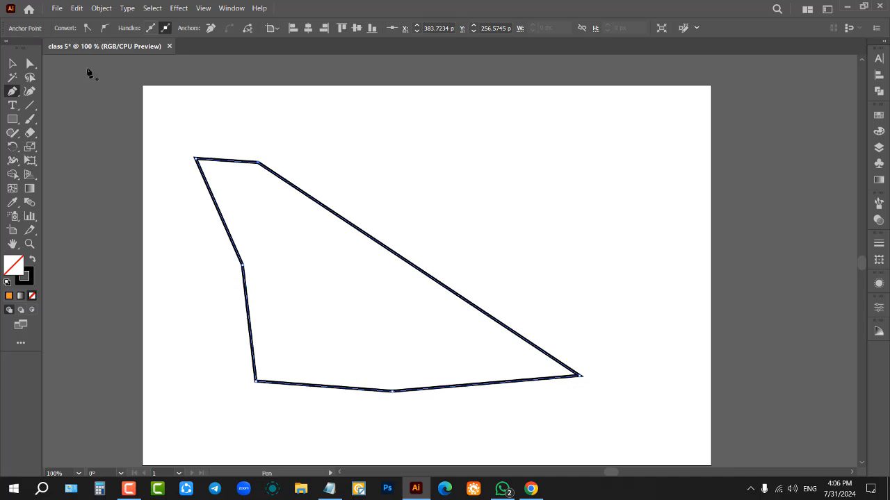
- Move the closed polygon toward the artboard's right side and swap its fill and stroke colours
left_click(11, 63)
left_click_drag(173, 133, 254, 210)
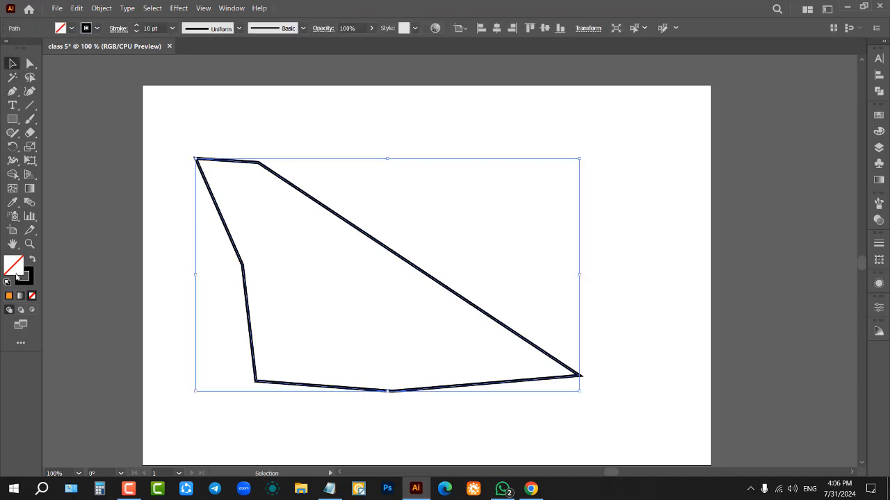
left_click(250, 233)
left_click_drag(304, 195, 578, 161)
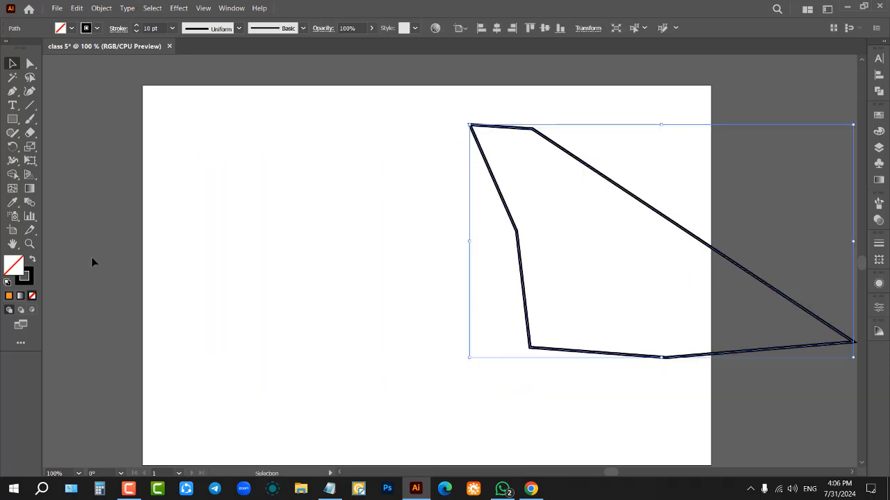
left_click(33, 261)
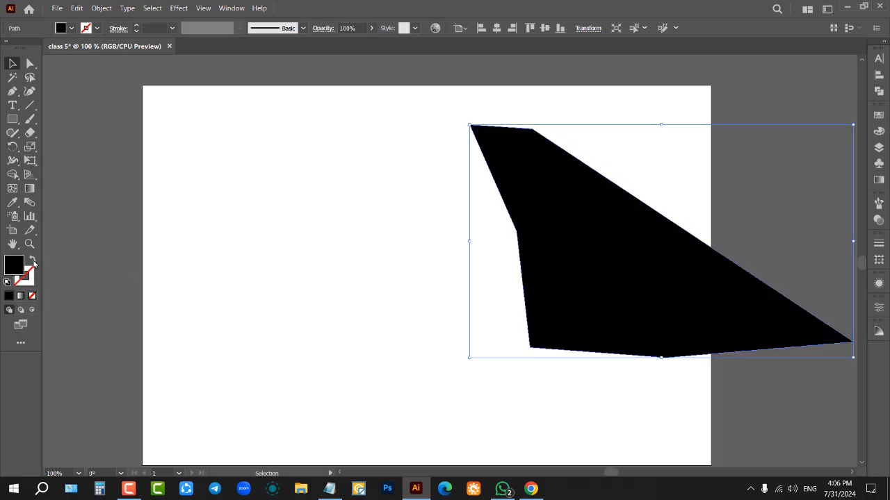
left_click(299, 222)
left_click_drag(615, 225, 594, 236)
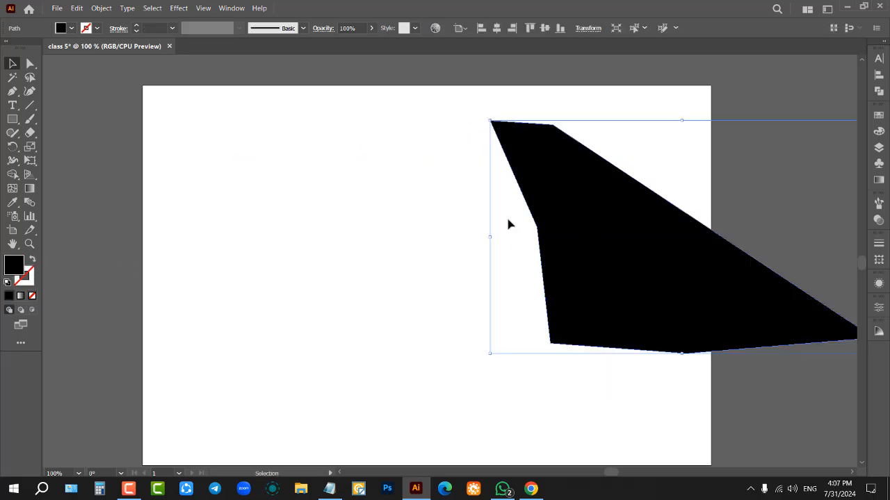
- Set the polygon's fill to blue, and delete the polygon from the artboard
left_click(72, 29)
left_click(282, 184)
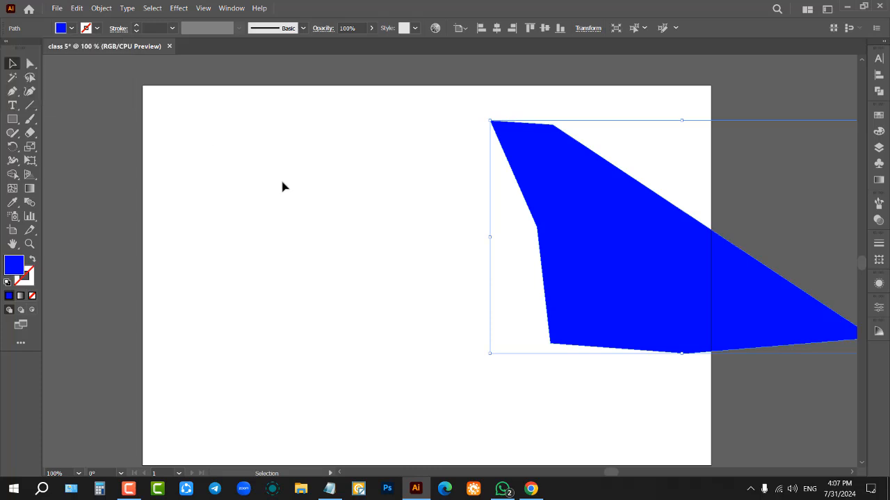
left_click_drag(607, 226, 473, 252)
key("Delete")
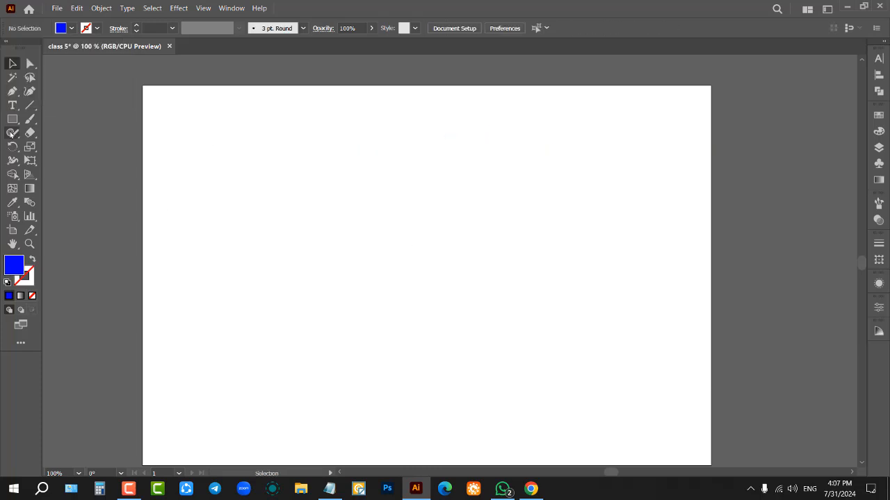
- Draw a large closed four-sided shape with a blue fill near the artboard's centre using the Pen tool
left_click(12, 91)
left_click(269, 173)
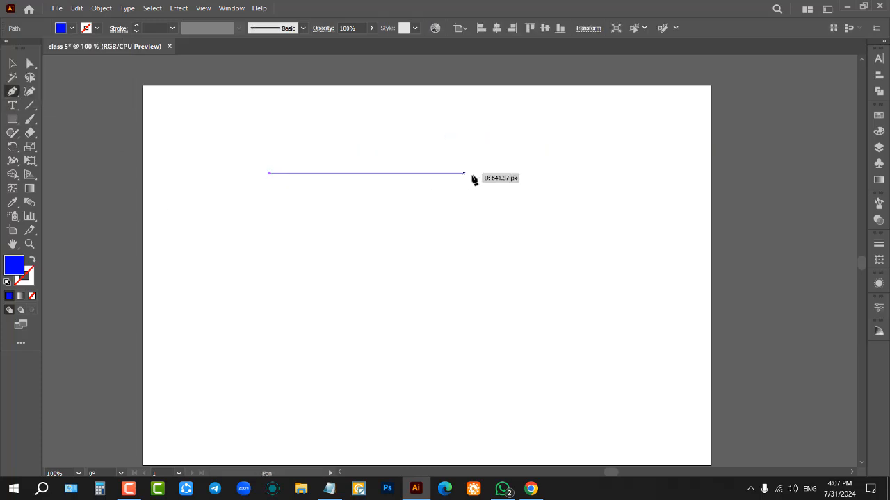
left_click(475, 176)
left_click(474, 363)
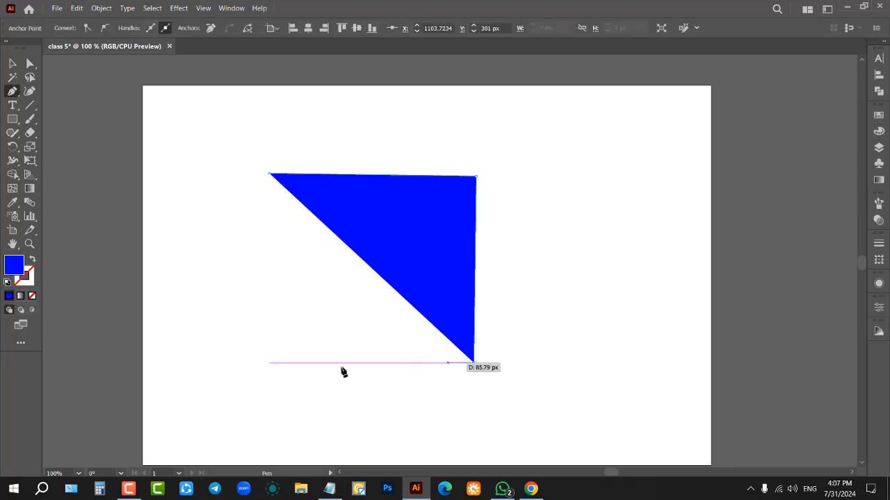
left_click(280, 373)
left_click(270, 175)
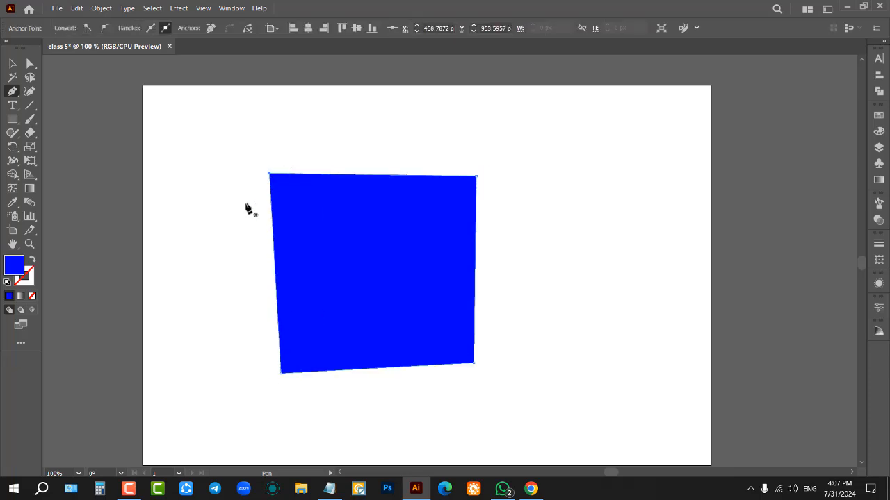
- Draw a smaller closed blue trapezoid to the right of the large four-sided shape
scroll(302, 229, "down", 3)
left_click(657, 150)
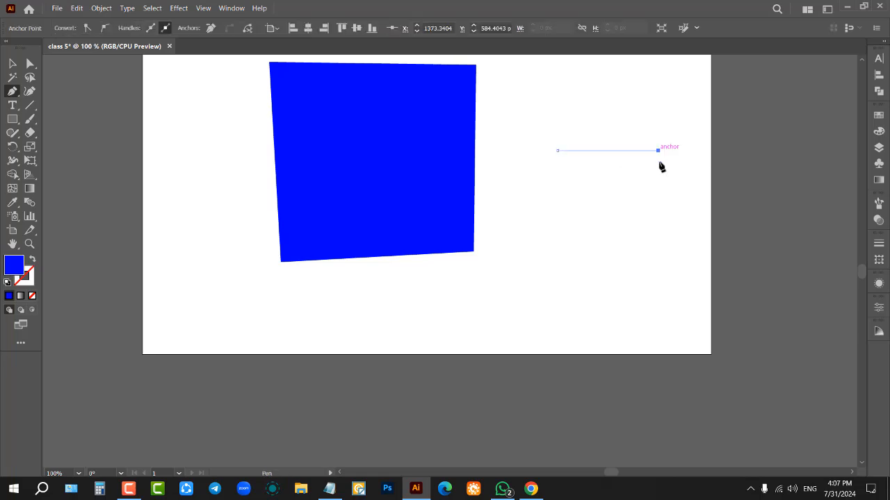
left_click(667, 227)
left_click(538, 230)
left_click(557, 152)
- Draw a closed six-sided blue shape above the trapezoid, near the artboard's upper edge
scroll(553, 153, "up", 3)
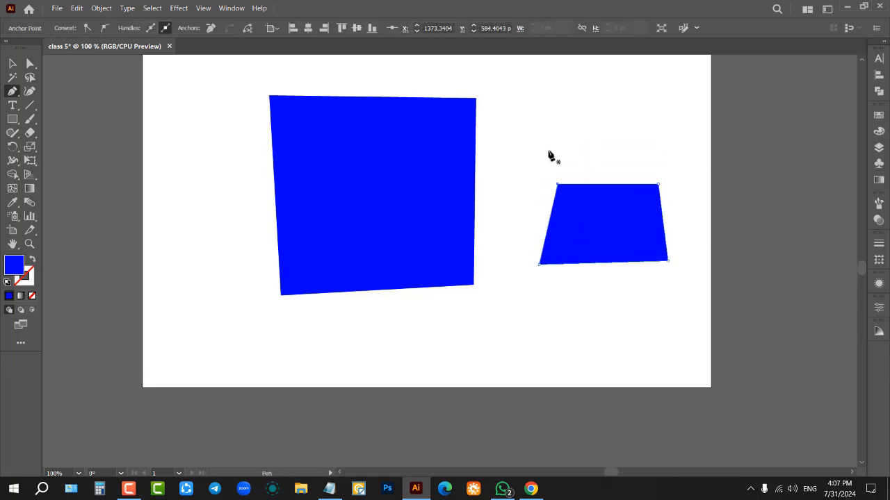
left_click(536, 93)
left_click(619, 96)
left_click(624, 151)
left_click(595, 220)
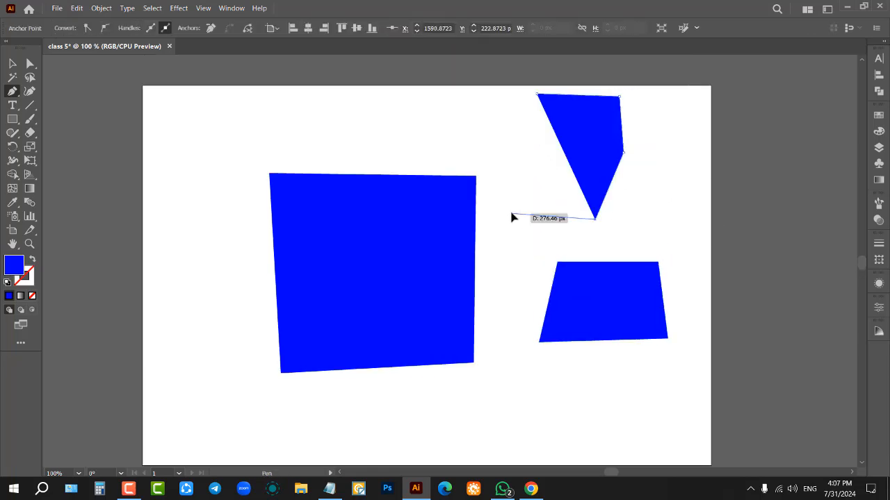
left_click(511, 213)
left_click(455, 113)
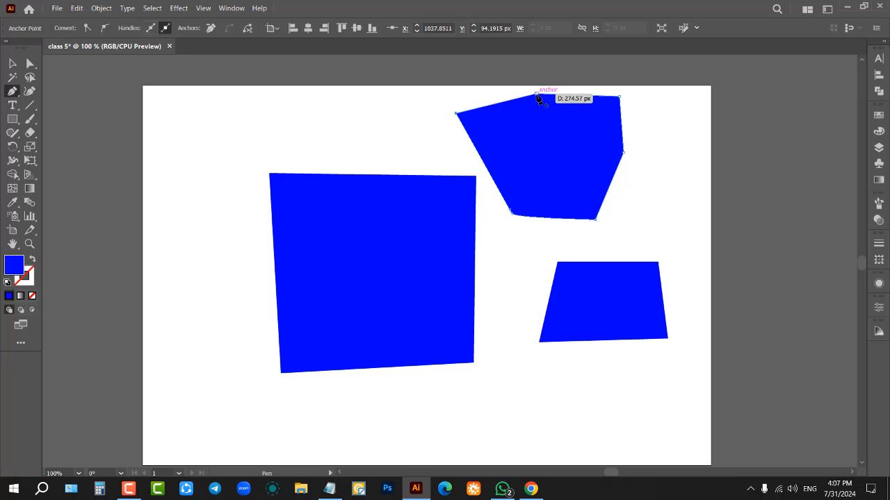
left_click(538, 95)
- Move the six-sided shape about 225 px to the right, and select all three blue shapes
key("v")
left_click(420, 119)
left_click_drag(556, 124, 625, 129)
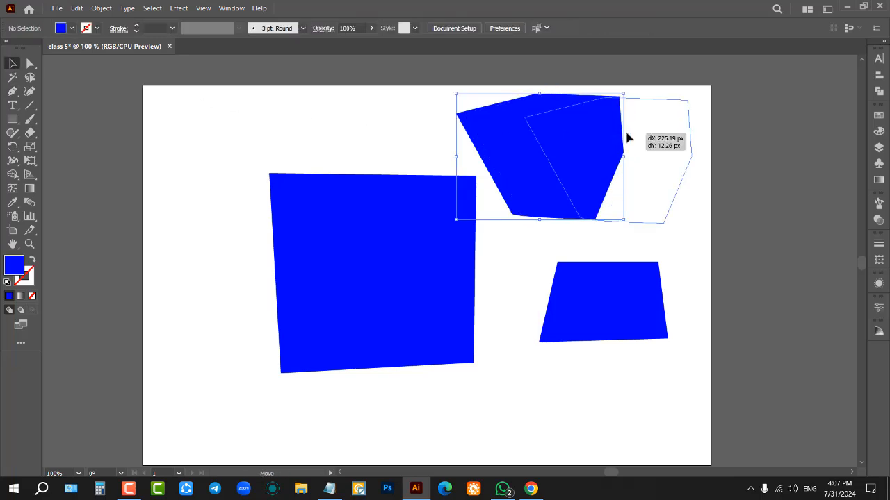
left_click_drag(417, 127, 449, 146)
left_click_drag(502, 190, 724, 316)
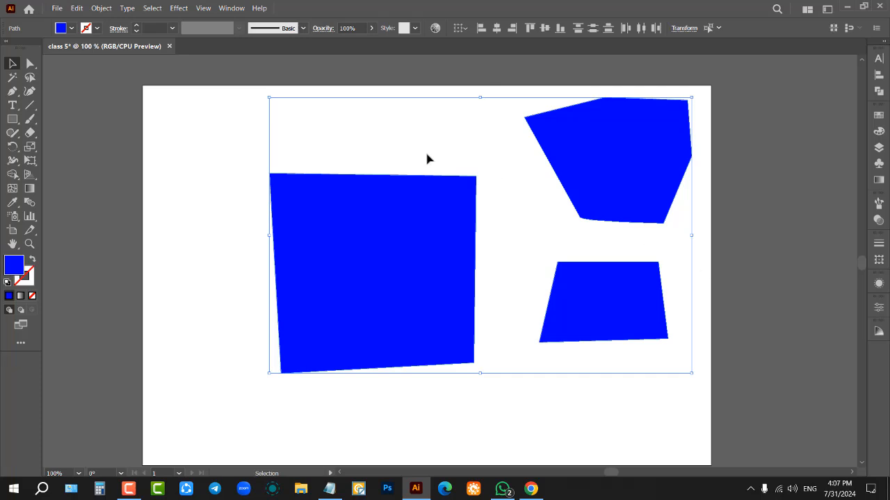
- Delete the three blue shapes from the artboard
left_click_drag(397, 126, 712, 327)
scroll(755, 190, "down", 2)
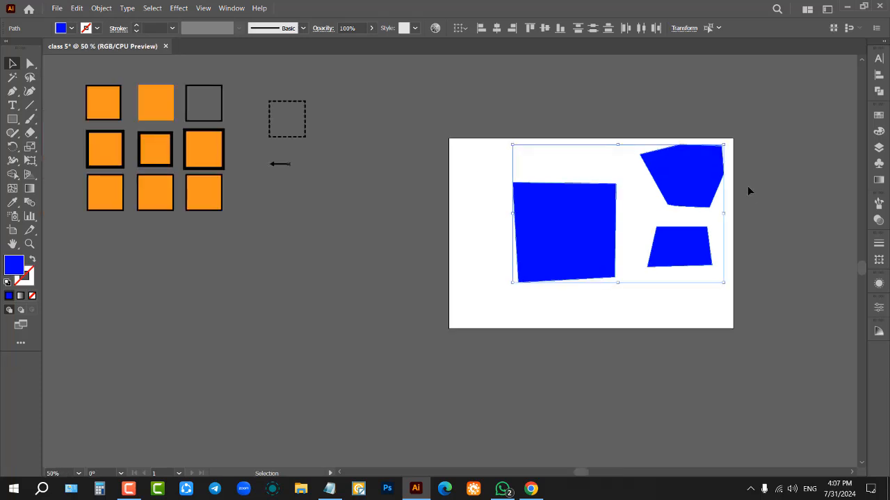
scroll(485, 256, "down", 1)
scroll(665, 224, "up", 2)
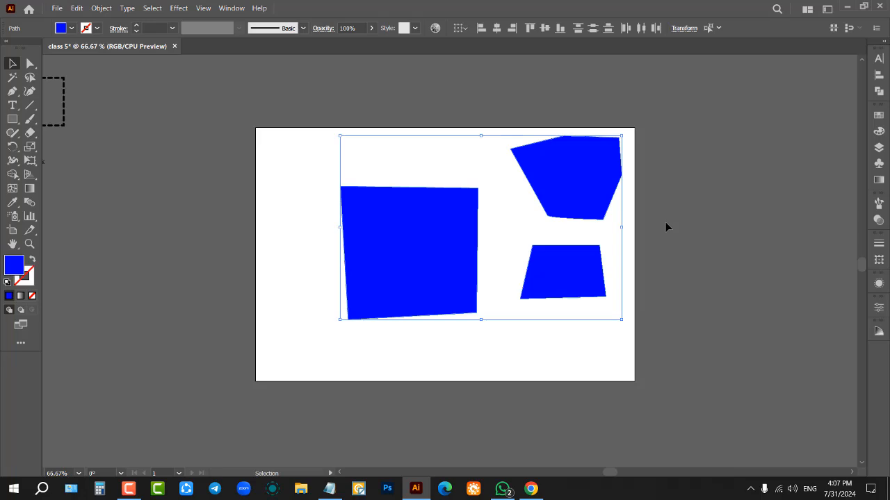
key("Delete")
- Draw a closed four-sided shape with a blue fill on the empty artboard using the Pen tool
left_click(13, 91)
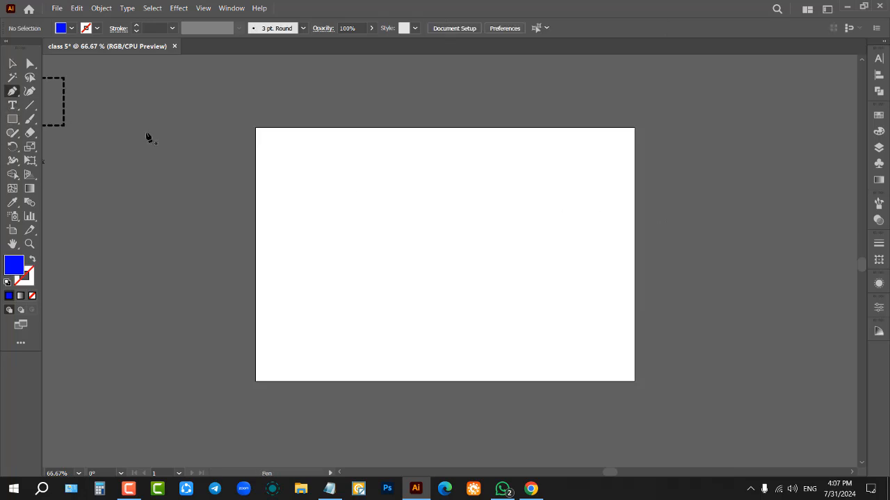
scroll(401, 192, "up", 2)
left_click(308, 177)
left_click(518, 169)
left_click(534, 291)
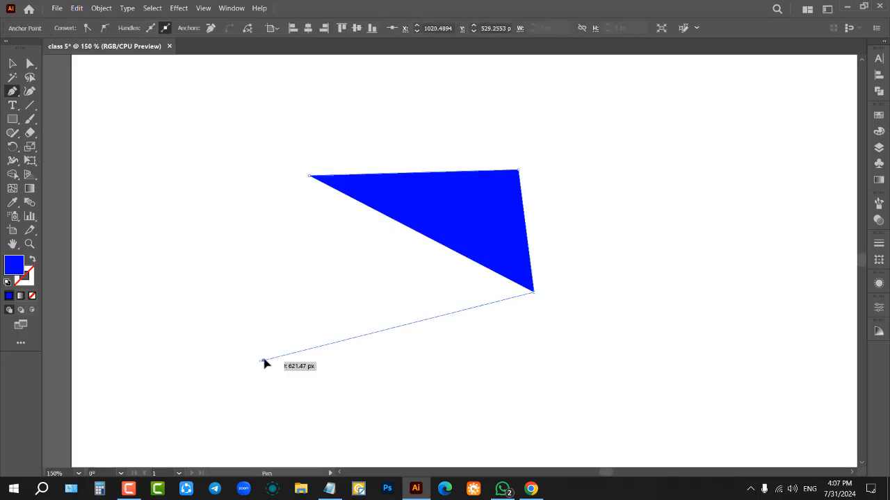
left_click(257, 362)
left_click(308, 176)
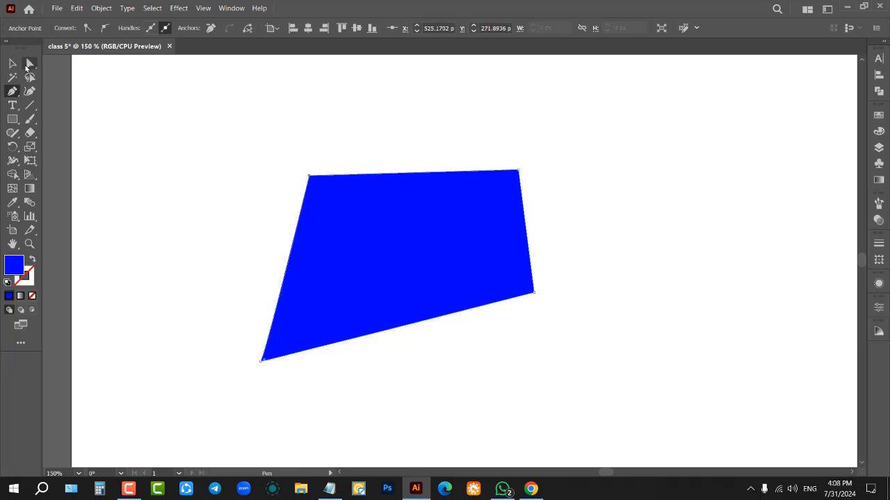
- Move the blue four-sided shape off the artboard, beyond its upper-left corner
left_click(12, 63)
left_click(588, 206)
scroll(591, 209, "down", 3)
left_click_drag(530, 214, 340, 80)
- Change the fill of the moved four-sided shape to orange
scroll(635, 183, "up", 2)
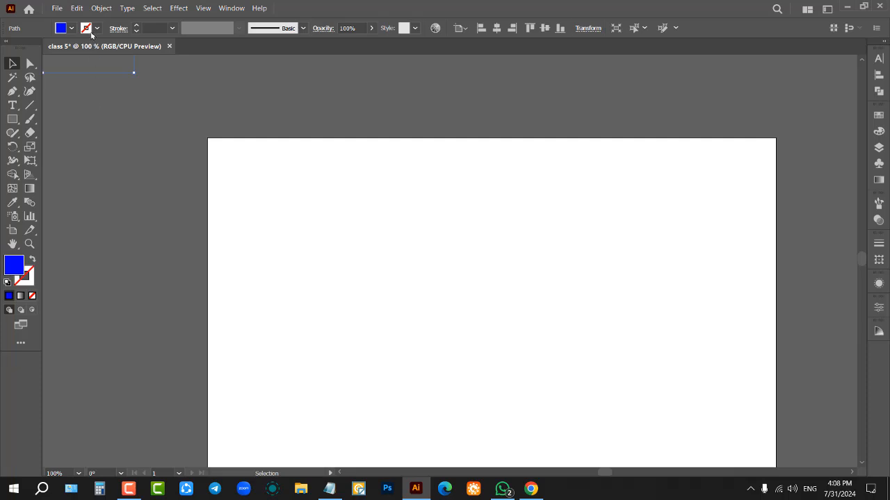
left_click(96, 28)
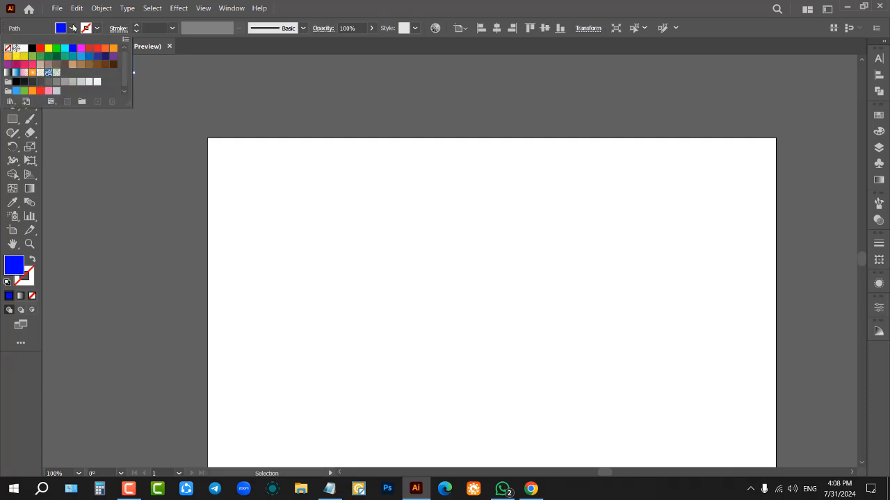
left_click(71, 28)
left_click(70, 28)
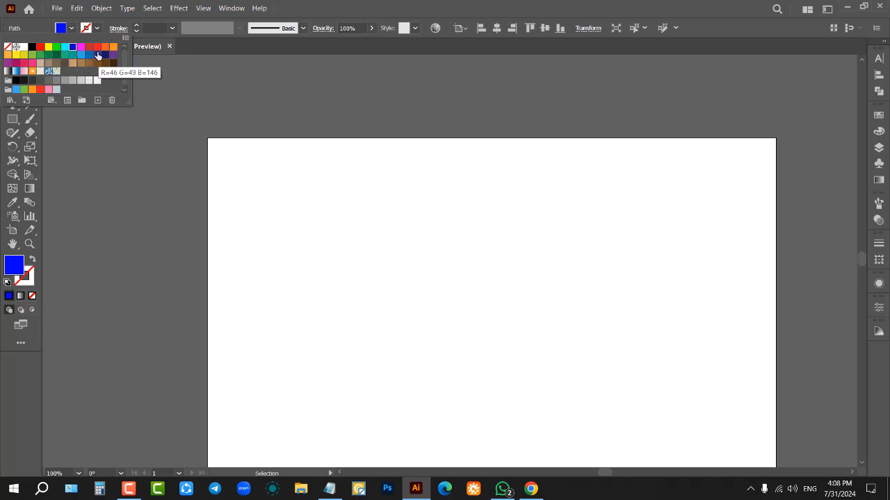
left_click(114, 50)
left_click(153, 188)
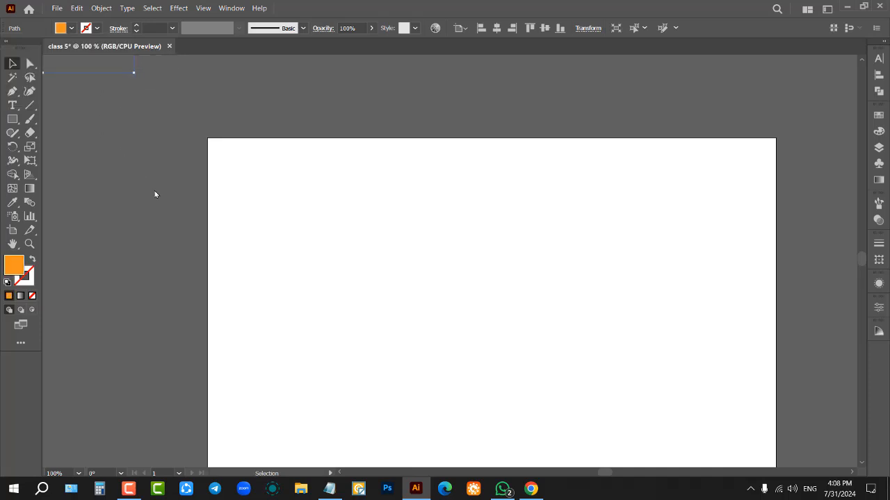
- Draw a closed four-sided orange shape, wider at its upper edge, in the upper half of the artboard using the Pen tool
scroll(147, 171, "down", 3)
scroll(166, 179, "up", 3)
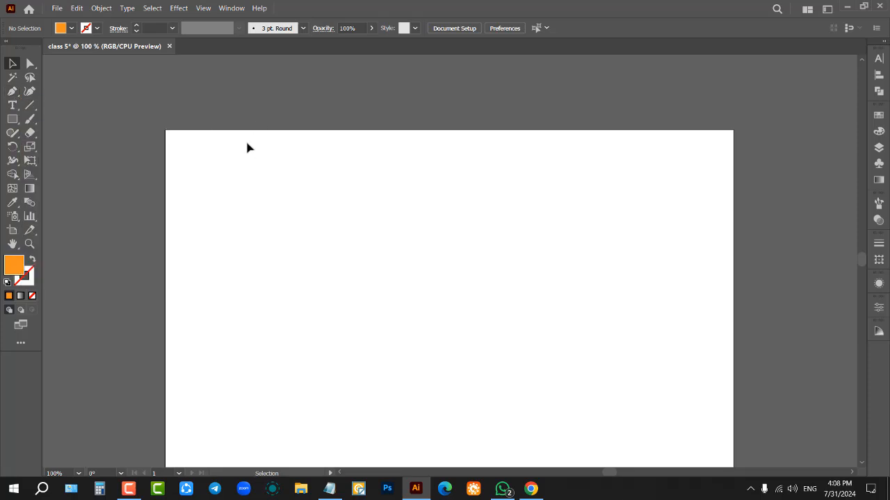
left_click(12, 91)
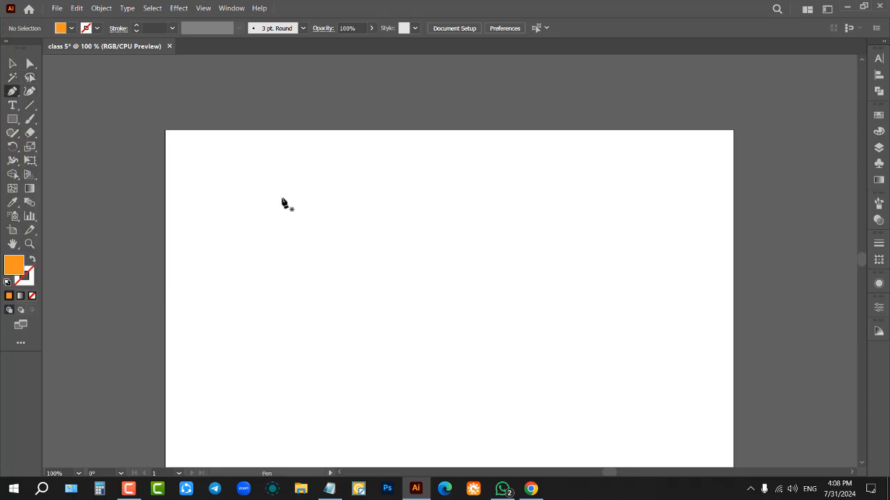
left_click(277, 200)
left_click(577, 201)
left_click(511, 319)
left_click(308, 326)
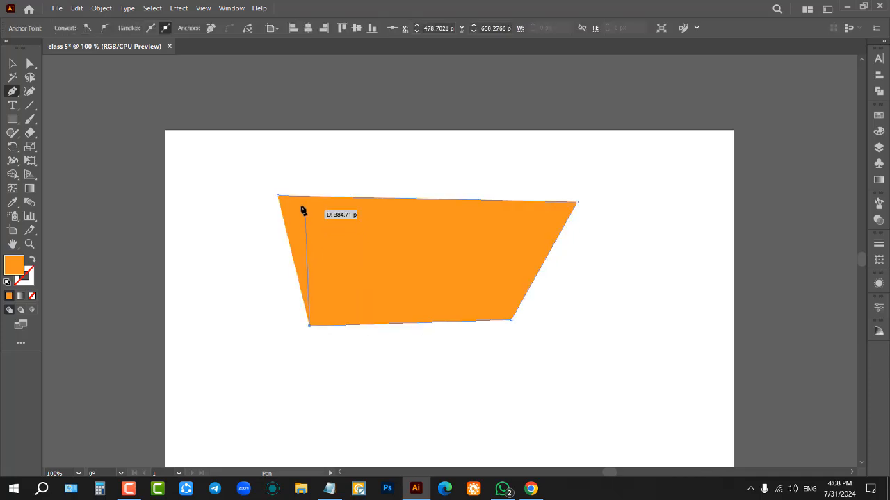
left_click(280, 198)
key("v")
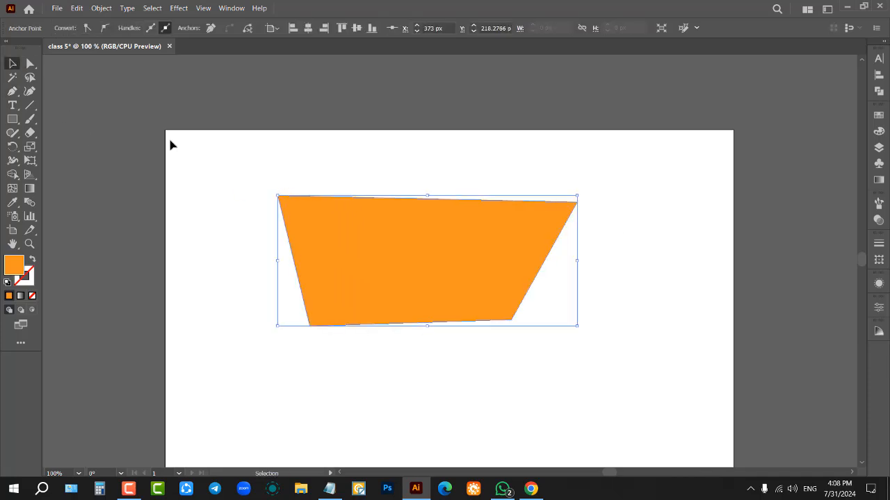
- Move the orange four-sided shape so it overlaps the artboard's left edge, and deselect it
left_click_drag(396, 295, 195, 246)
left_click_drag(298, 198, 171, 228)
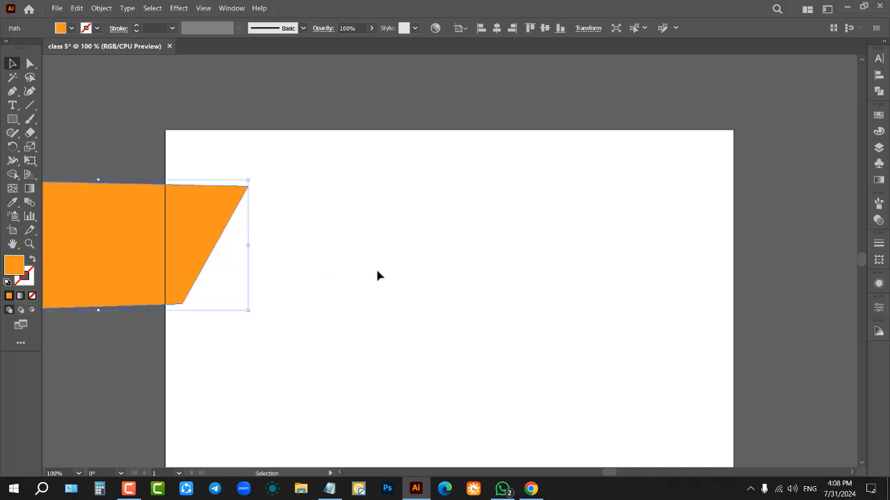
scroll(447, 201, "down", 2)
left_click(447, 200)
- Draw a closed three-point orange shape with a curved upper and right side and a straight left side using the Pen tool
left_click(12, 91)
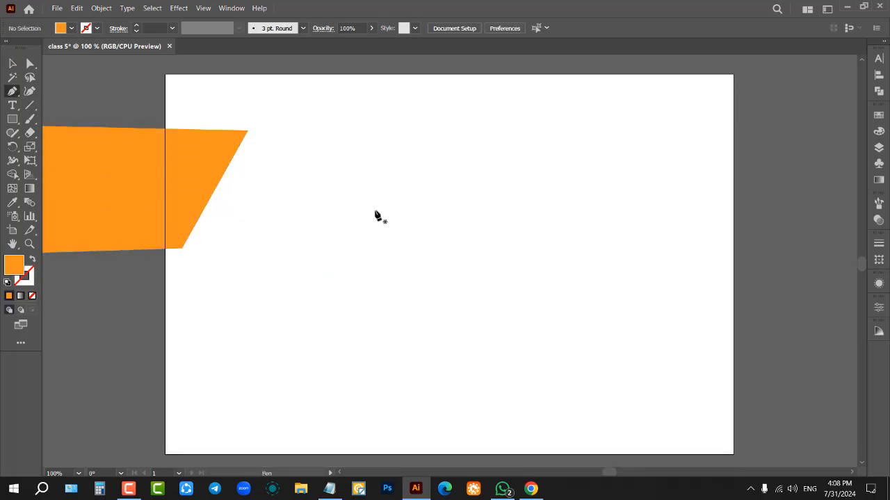
left_click(356, 193)
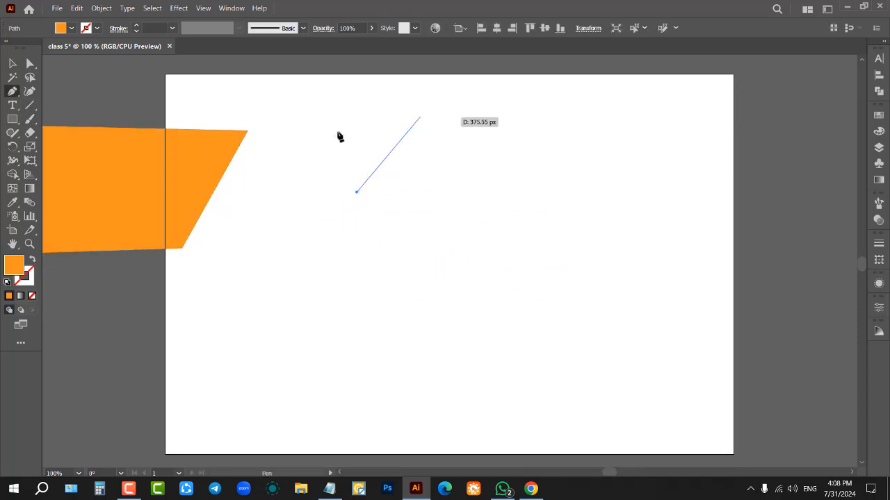
left_click(525, 192)
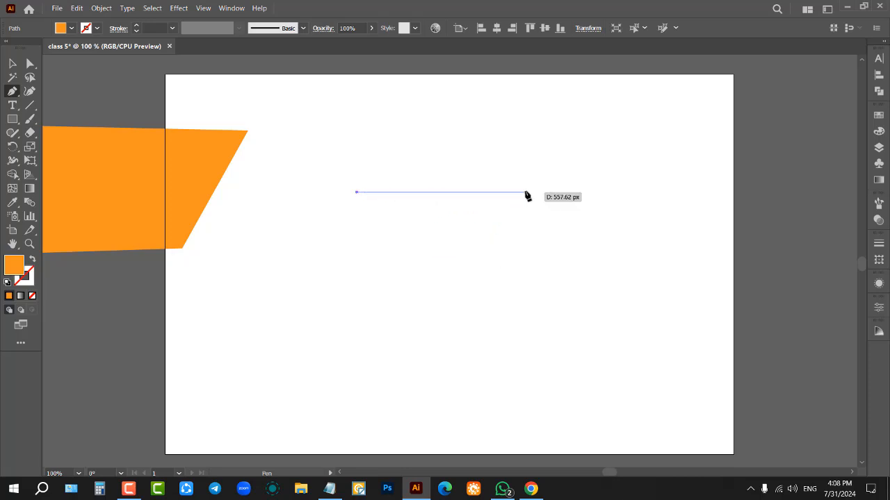
left_click_drag(526, 192, 593, 276)
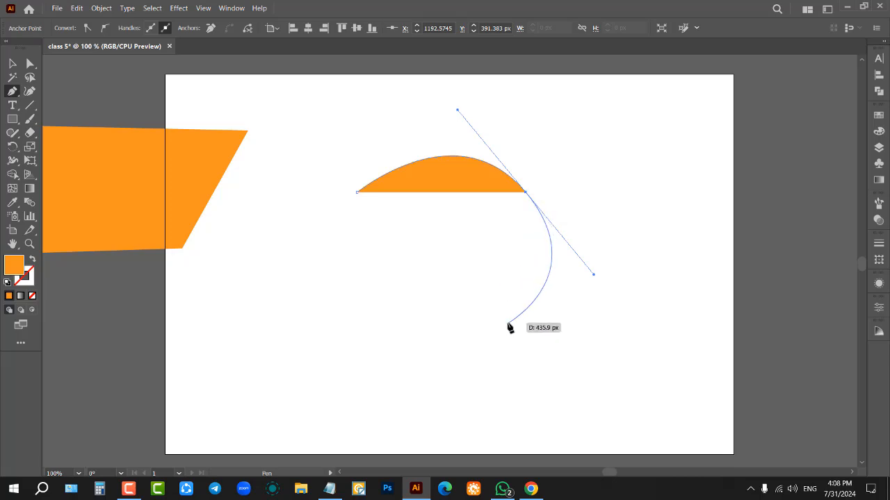
left_click(438, 324)
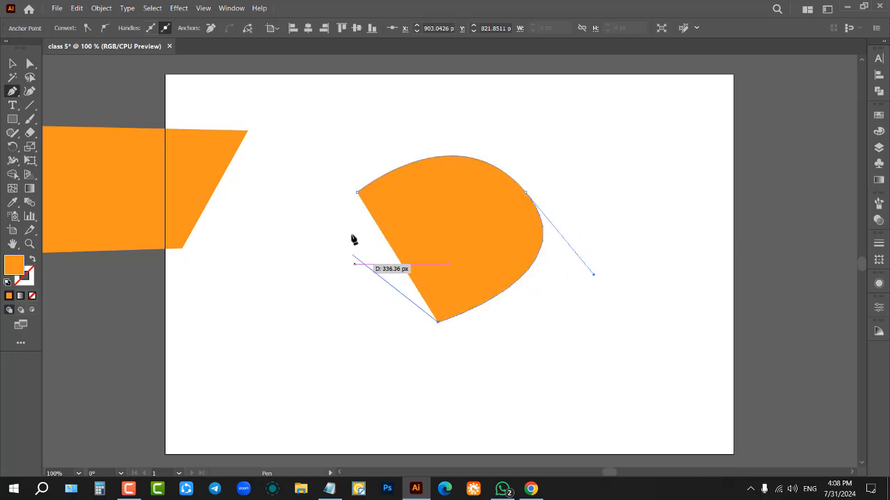
left_click(358, 193)
- Delete the three-point curved orange shape completely
left_click(12, 63)
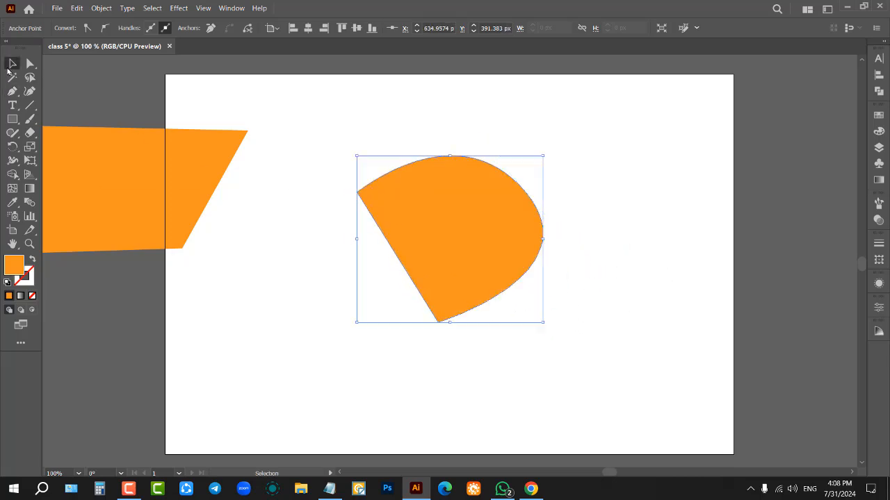
key("Delete")
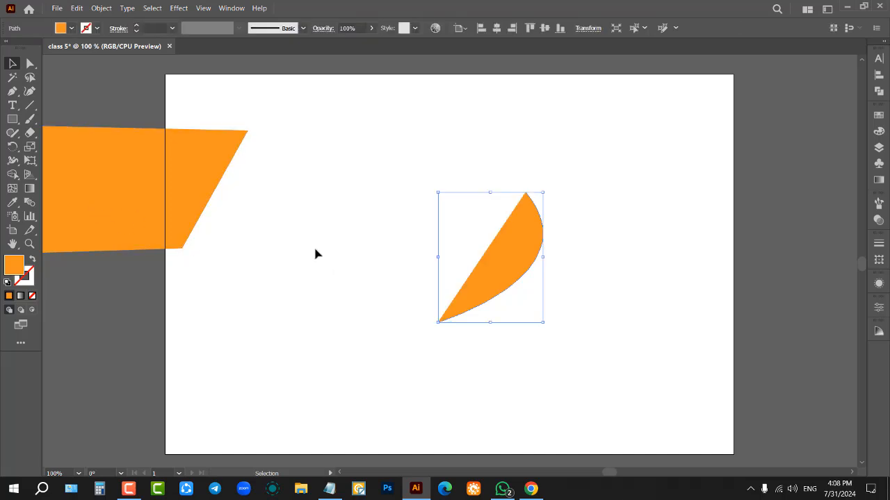
key("Delete")
- Draw a closed four-point orange shape with curved upper and right sides and straight bottom and left sides using the Pen tool
left_click(13, 91)
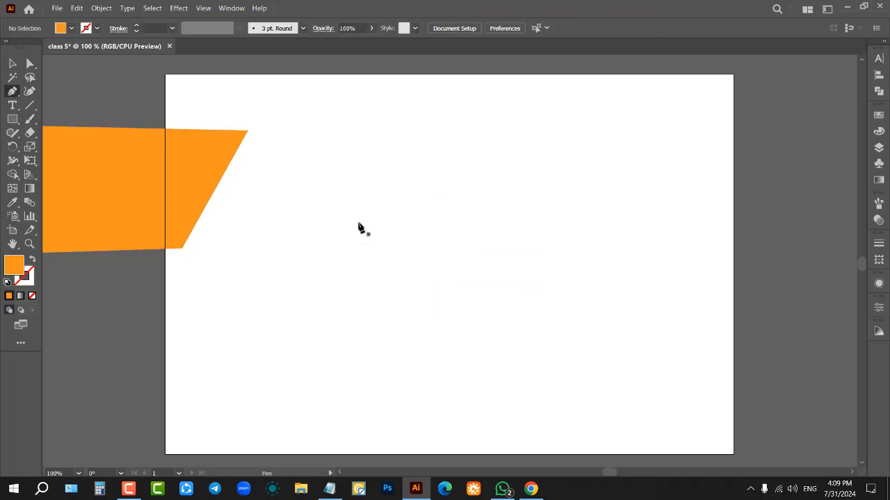
left_click(358, 224)
left_click_drag(559, 224, 665, 306)
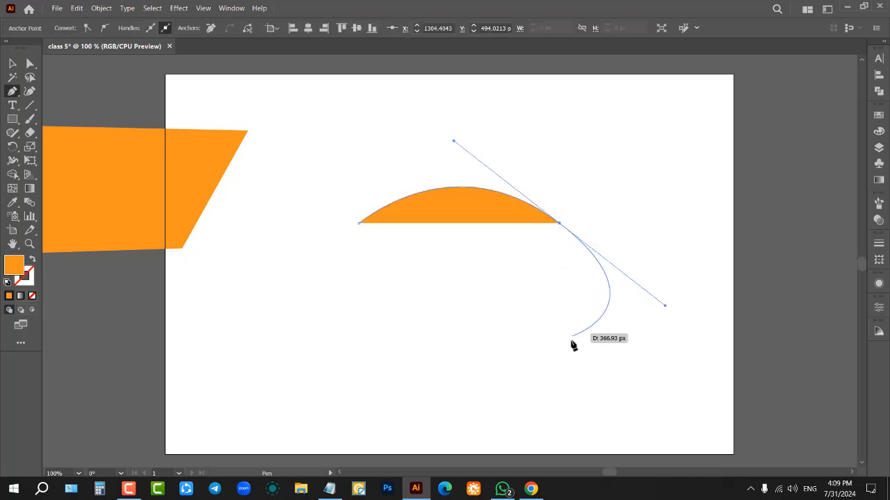
left_click(562, 338)
left_click(369, 338)
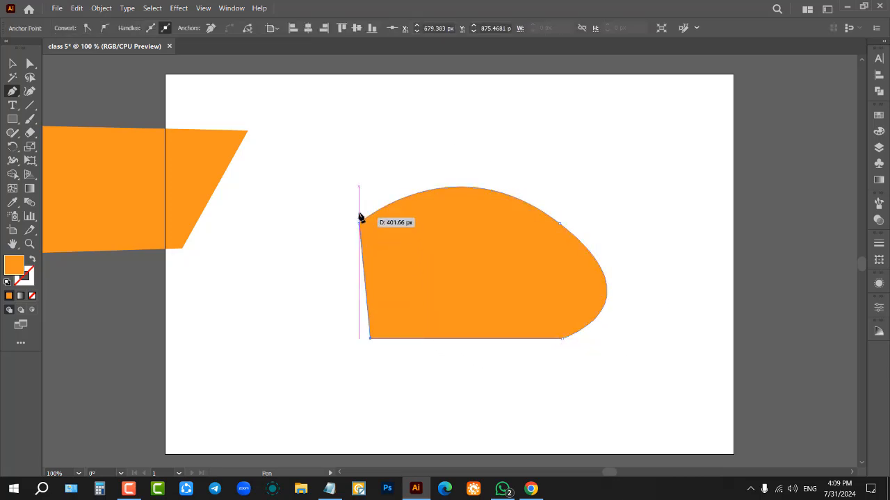
left_click(358, 223)
left_click(13, 64)
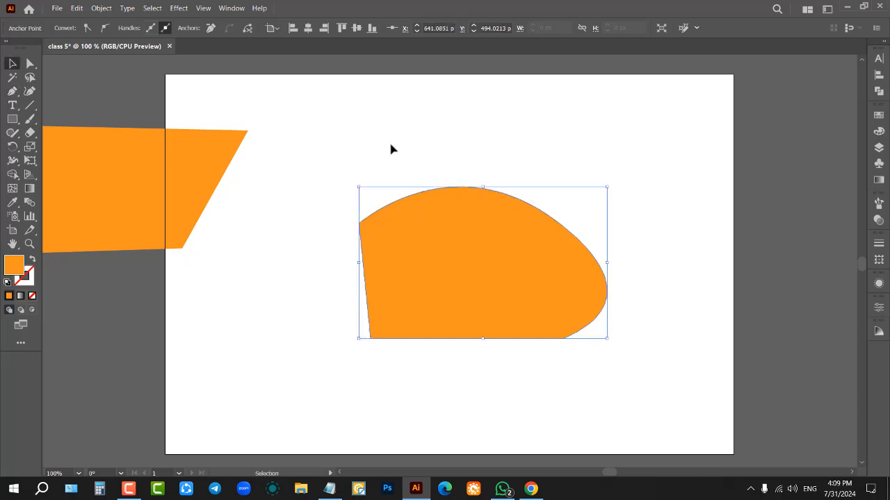
- Delete the four-point curved orange shape from the artboard
left_click(390, 143)
scroll(526, 234, "up", 1)
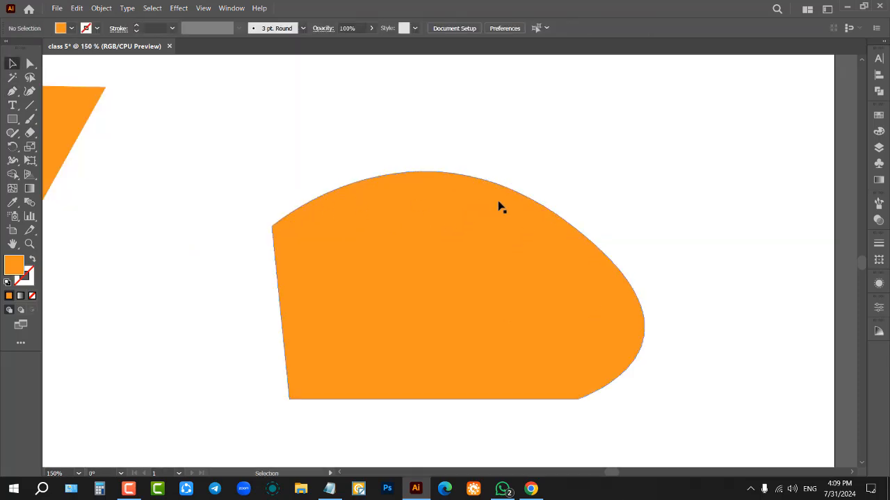
left_click(540, 246)
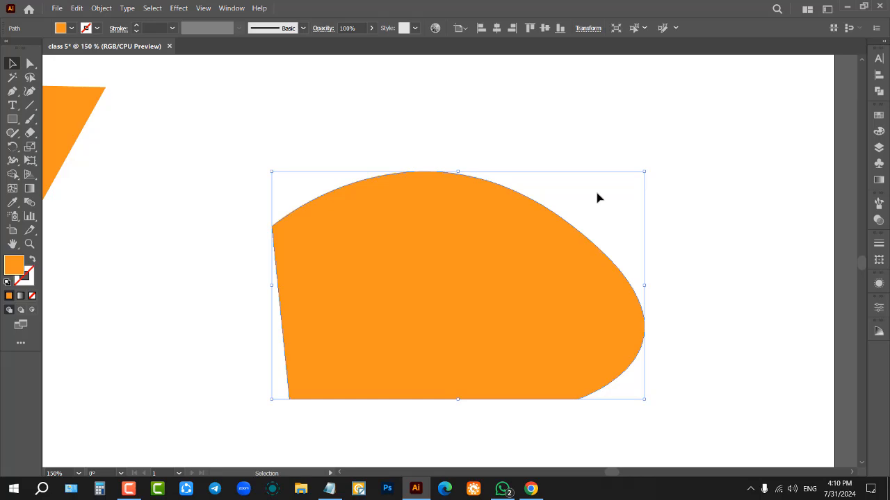
key("Delete")
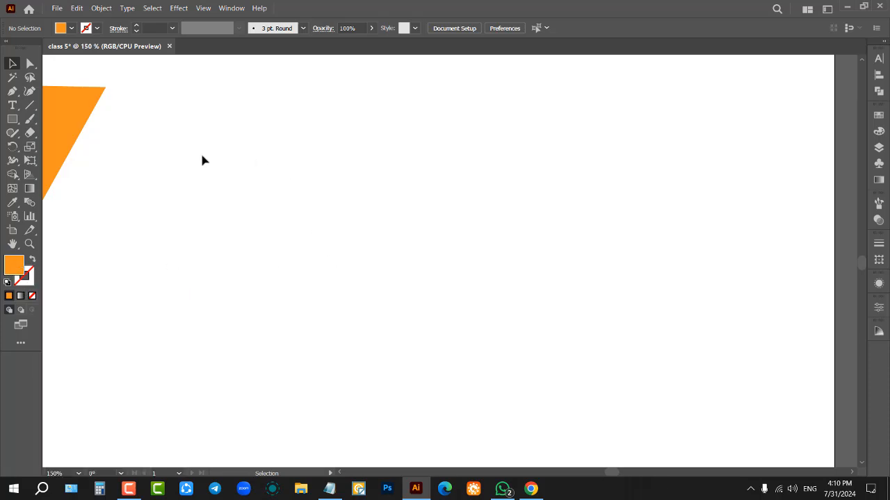
- Draw a large closed four-point orange shape, extending farthest at its lower-left corner, using the Pen tool
key("p")
left_click(333, 182)
left_click(651, 196)
left_click(646, 338)
left_click(274, 387)
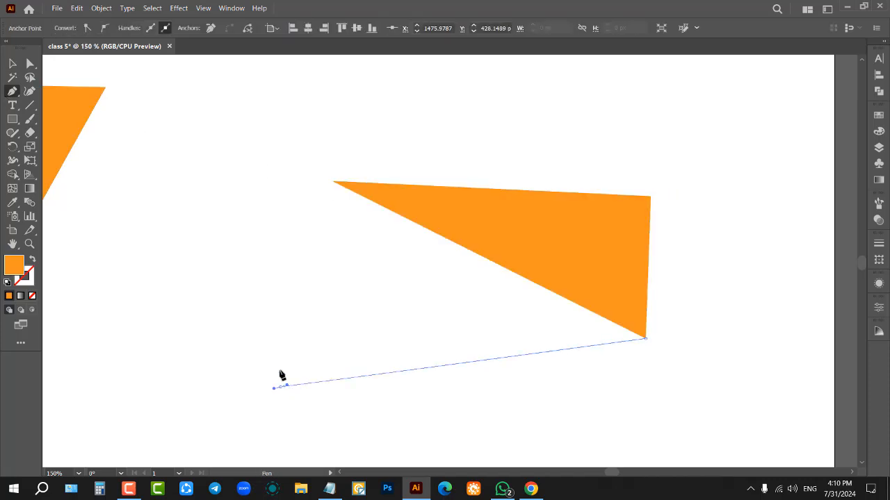
left_click(333, 182)
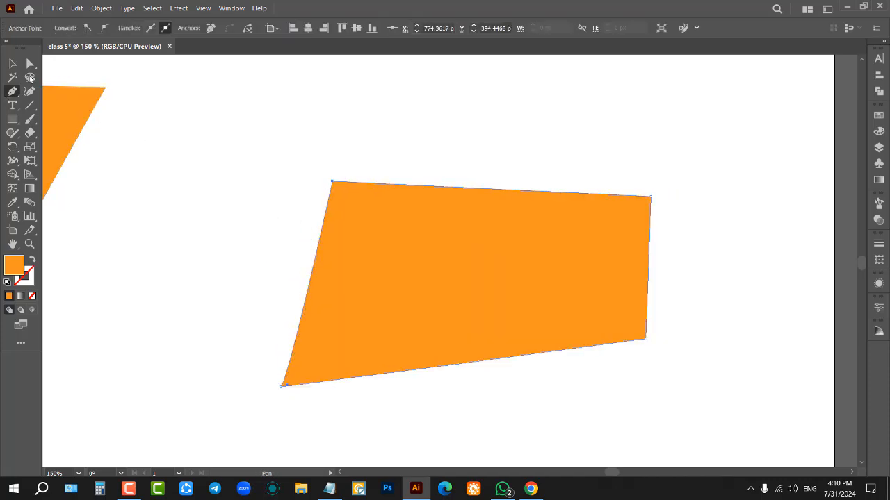
- Delete the large four-point orange shape, including its remaining segments
key("v")
key("Delete")
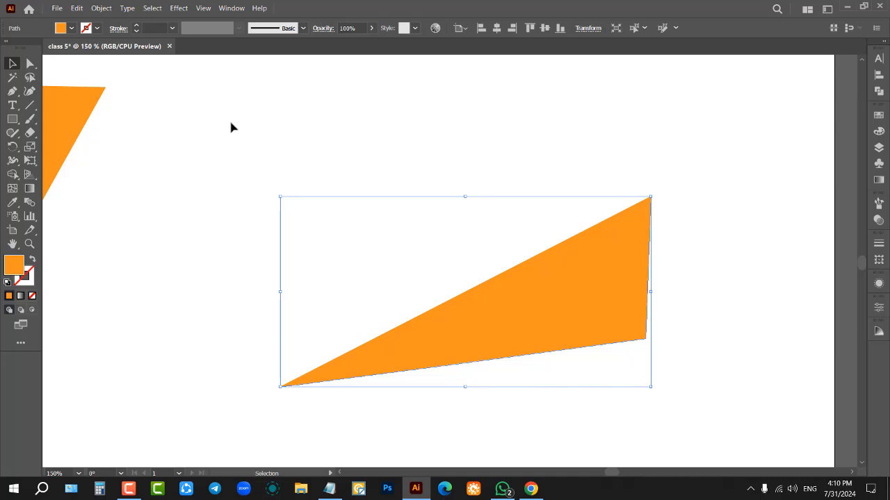
key("Delete")
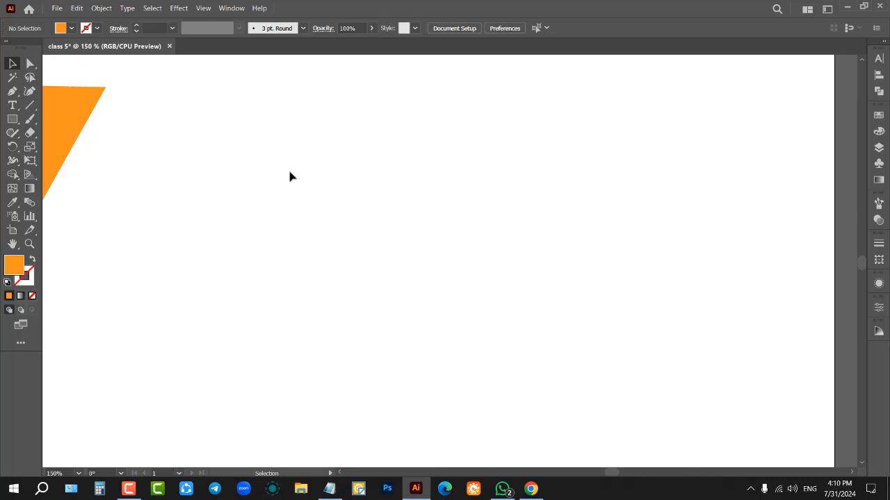
- Draw a closed four-point orange shape with straight edges and a slanted left side using the Pen tool
left_click(11, 91)
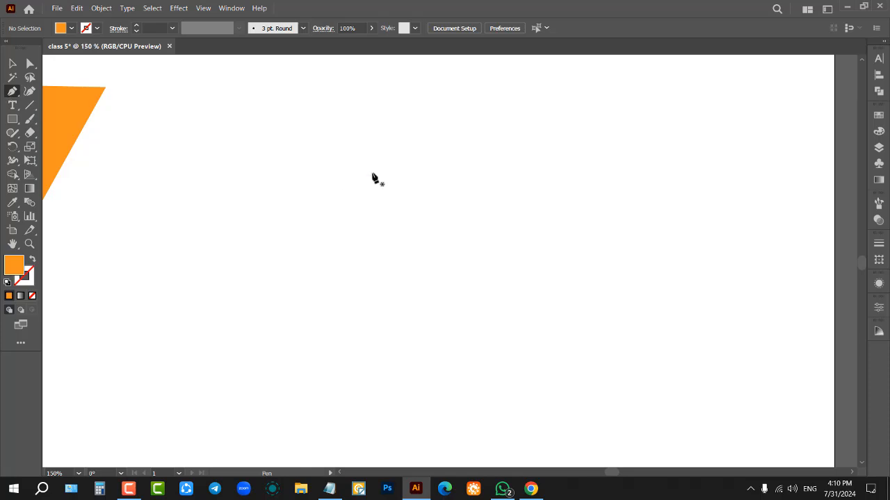
left_click(284, 149)
left_click(546, 152)
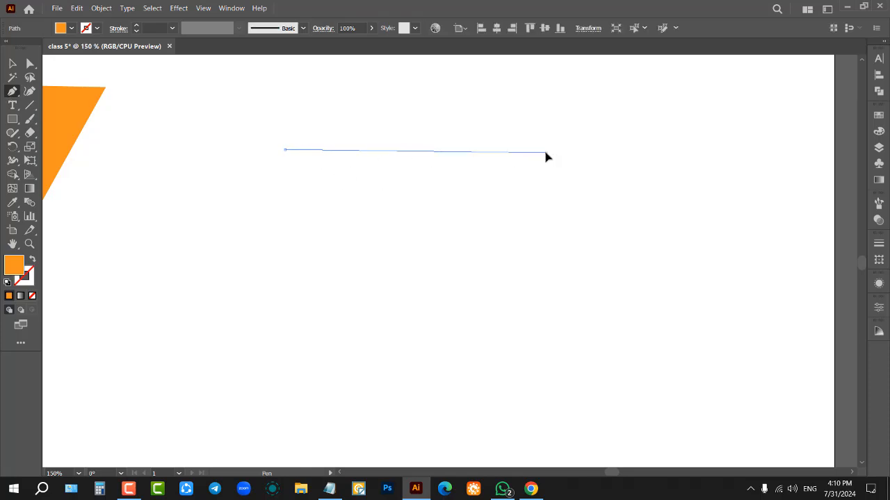
left_click(558, 351)
left_click(338, 351)
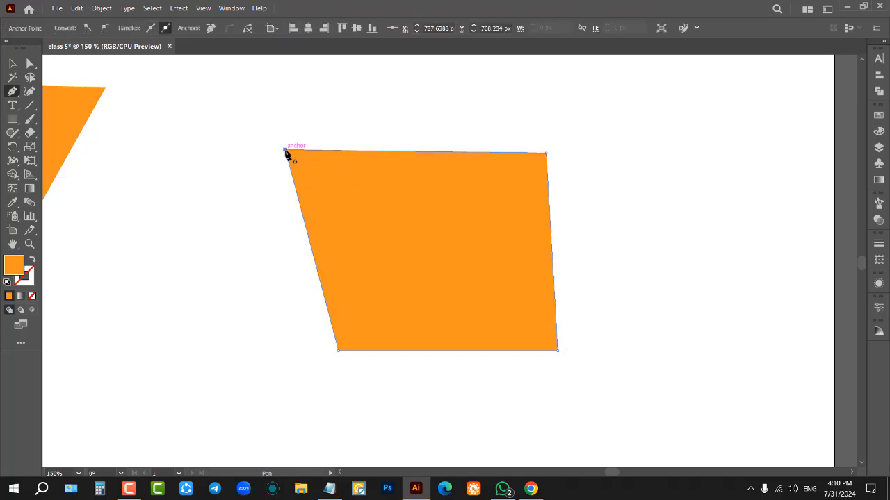
- Delete the straight-edged four-point orange shape with the slanted left side
key("Delete")
key("Delete")
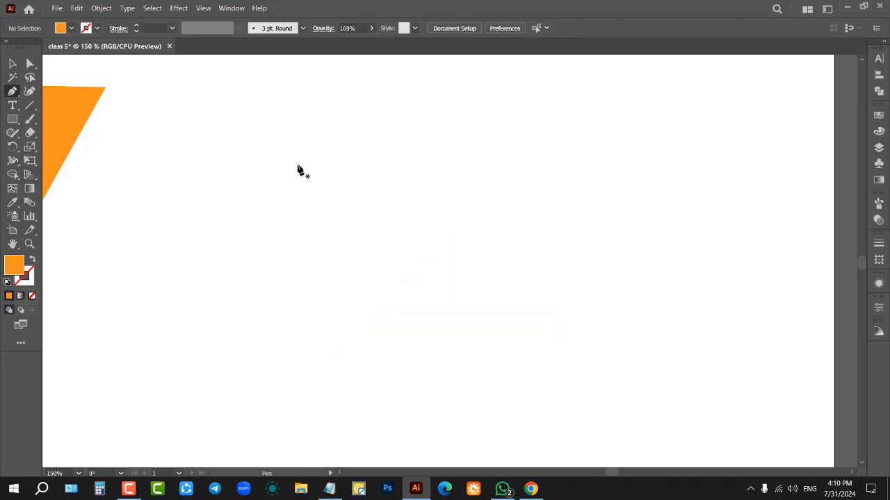
- Draw a closed four-point orange shape with an arched top and three straight sides, removing the outgoing curve handle at its upper-right anchor
left_click(299, 168)
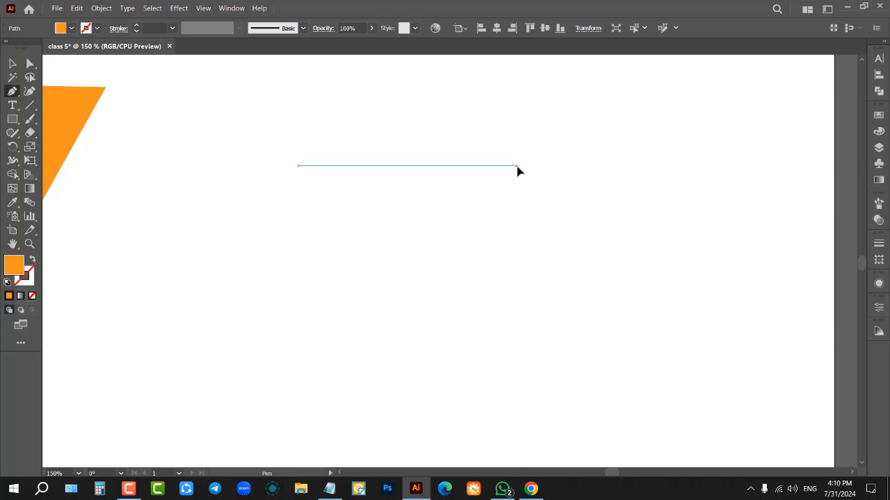
left_click_drag(516, 165, 634, 269)
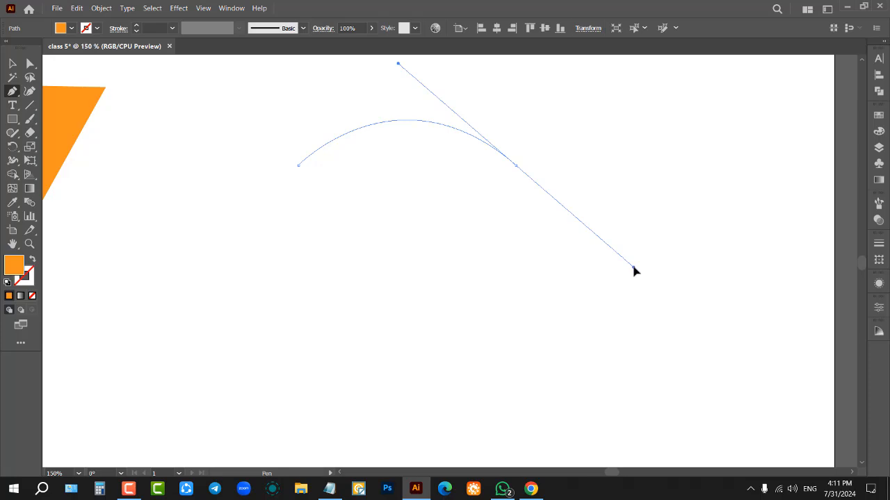
left_click_drag(634, 268, 633, 268)
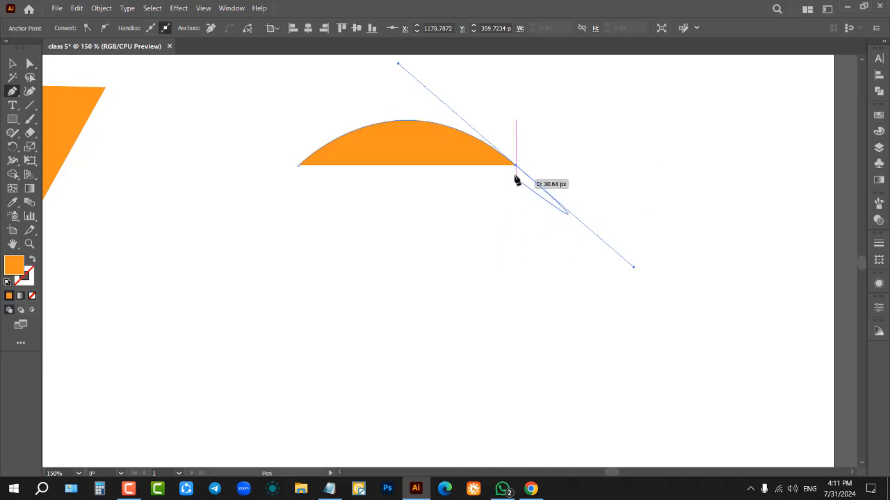
left_click_drag(517, 168, 524, 301)
left_click(522, 298)
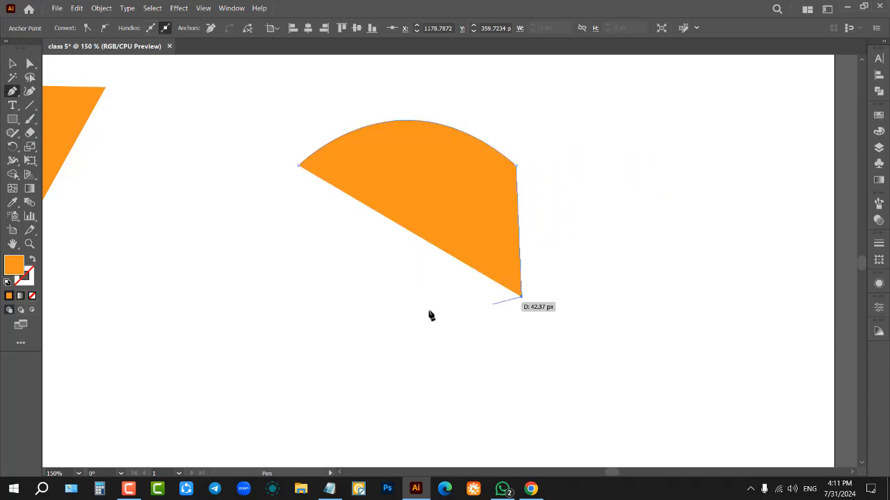
left_click(313, 299)
left_click(299, 167)
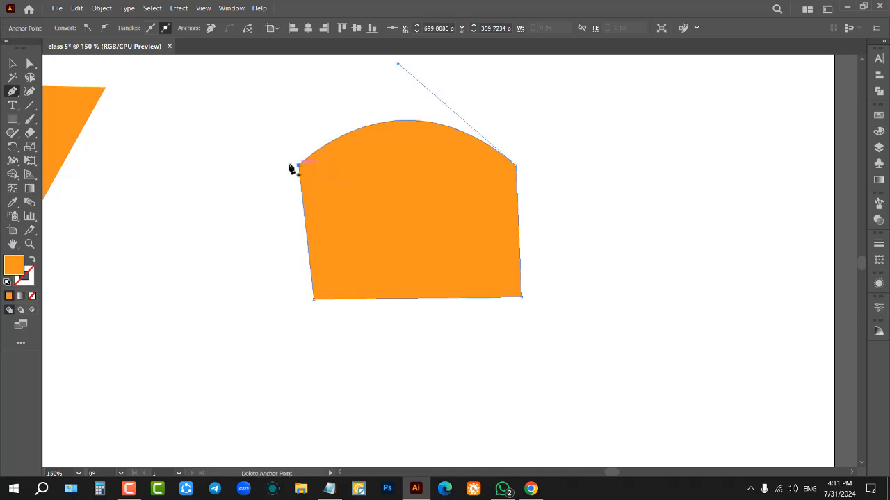
- Delete the arched-top orange shape from the artboard
left_click(11, 62)
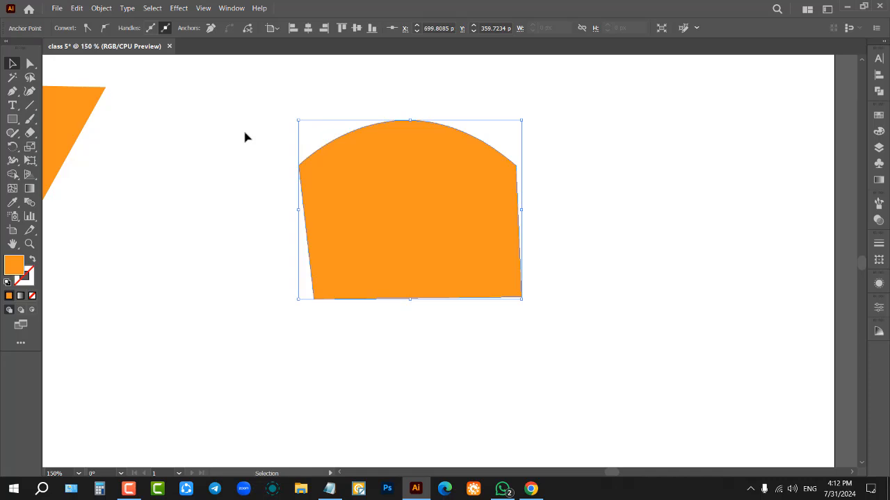
key("Delete")
key("Delete")
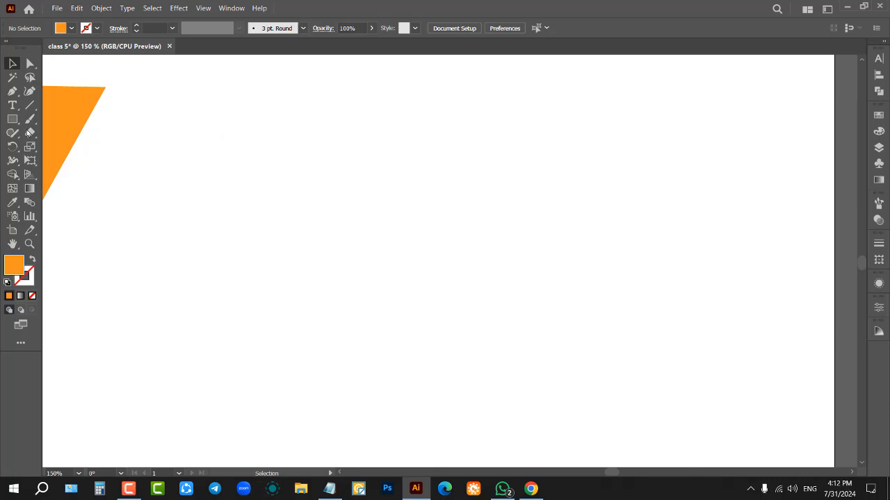
- Draw a two-point upward-arching orange path about 527 px wide using the Pen tool
left_click(12, 91)
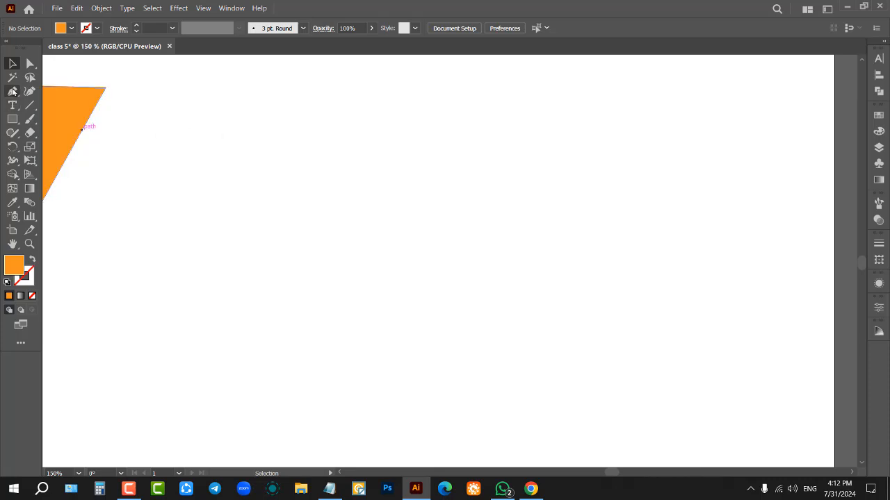
left_click(282, 164)
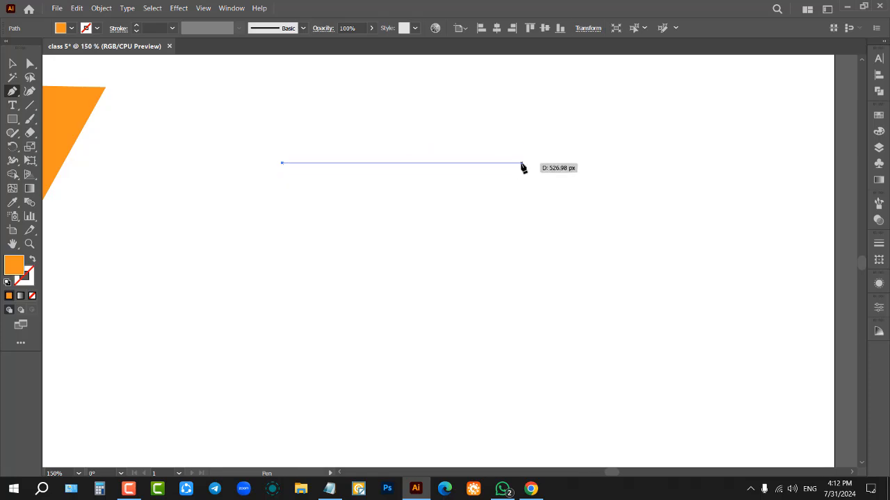
left_click_drag(520, 164, 668, 306)
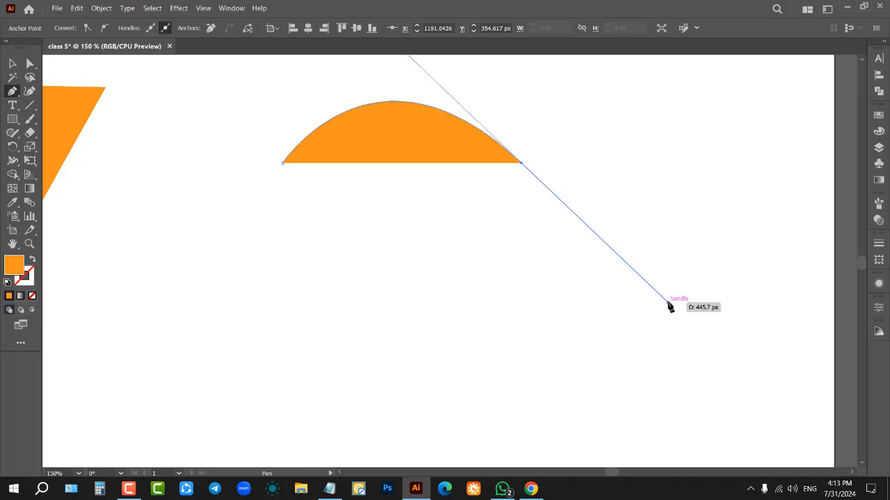
- Delete the two-point arched orange path
left_click(12, 64)
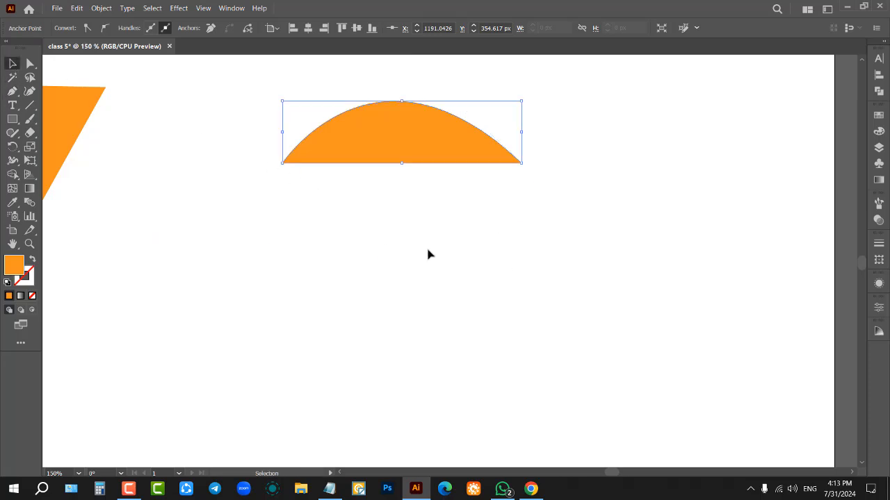
key("Delete")
key("Delete")
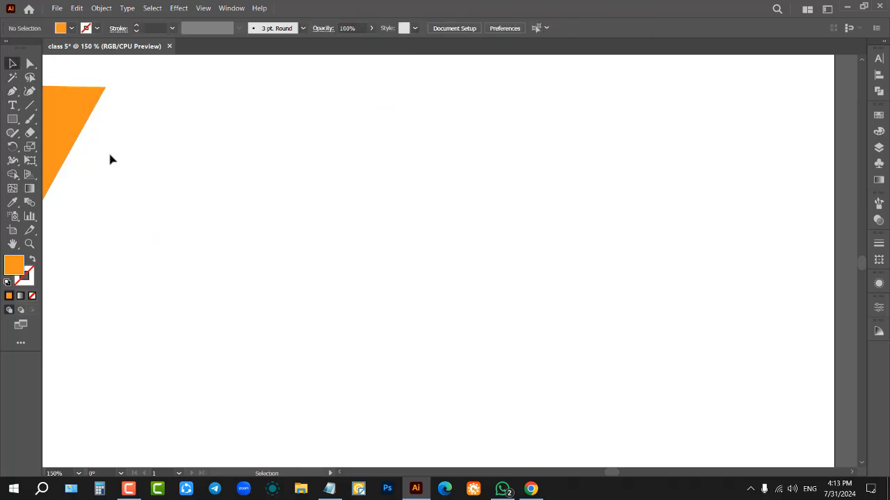
- Start a new Pen path with an upward-arching curved segment about 554 px wide between two anchors
left_click(13, 91)
left_click(320, 147)
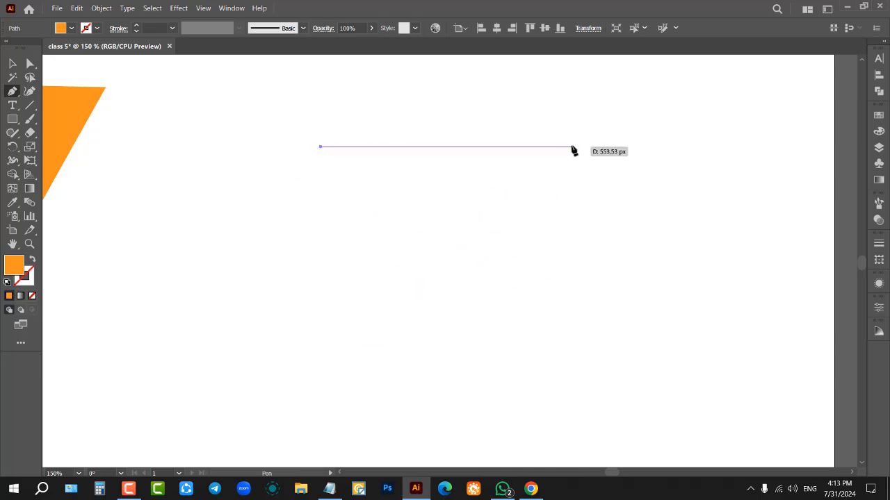
left_click_drag(572, 147, 660, 226)
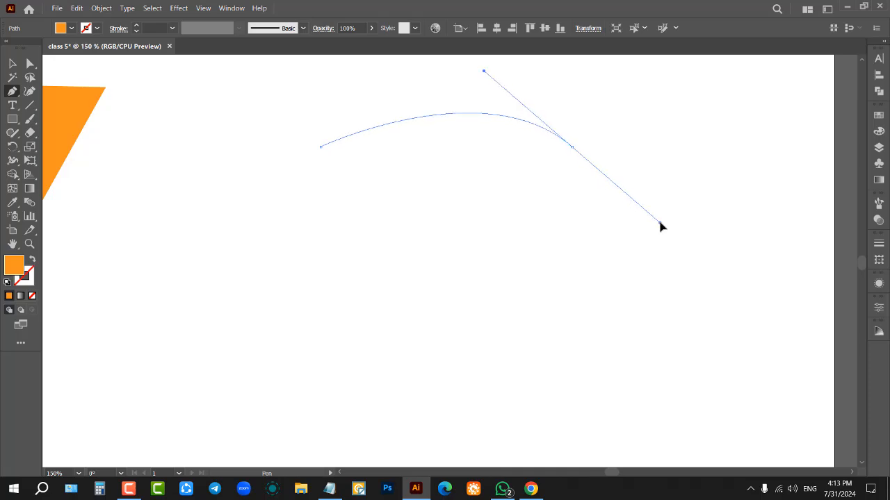
left_click_drag(660, 226, 718, 291)
scroll(487, 159, "up", 1)
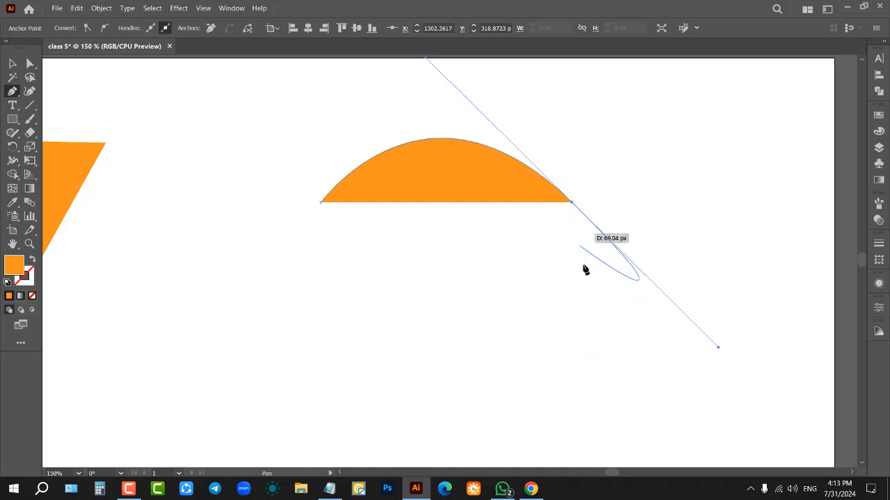
- Try adding a third anchor below the arch's right end with its curve handle kept, and undo that anchor
left_click_drag(590, 335, 585, 288)
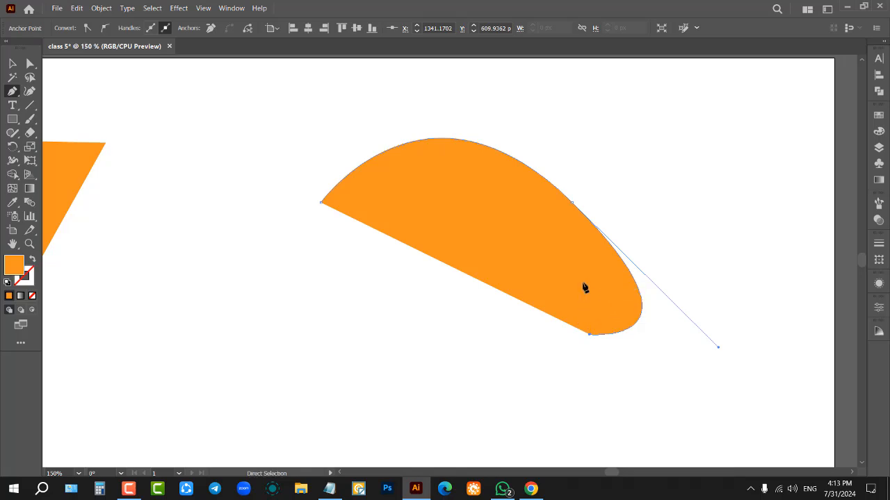
key("ctrl+z")
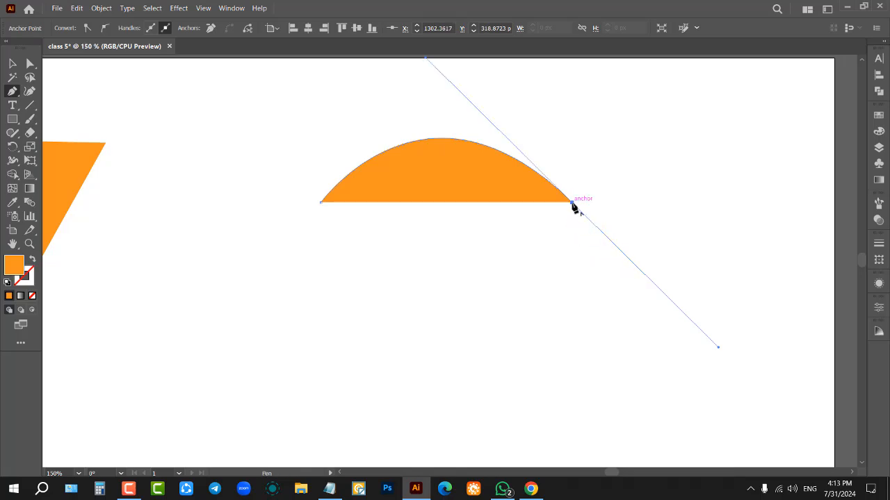
- Remove the outgoing handle at the arch's right end and close the shape with straight right, bottom and left sides
mouse_move(572, 204)
left_mouse_down()
mouse_move(576, 294)
mouse_move(574, 207)
left_mouse_up()
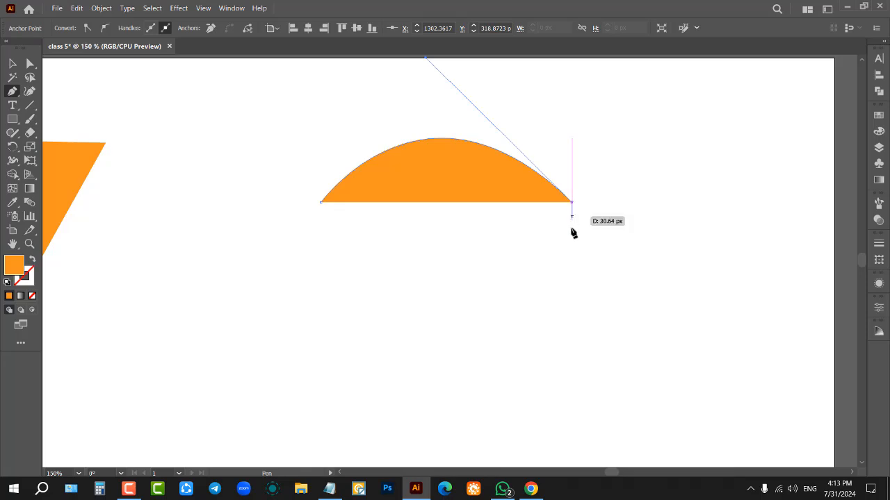
left_click(576, 332)
left_click(254, 322)
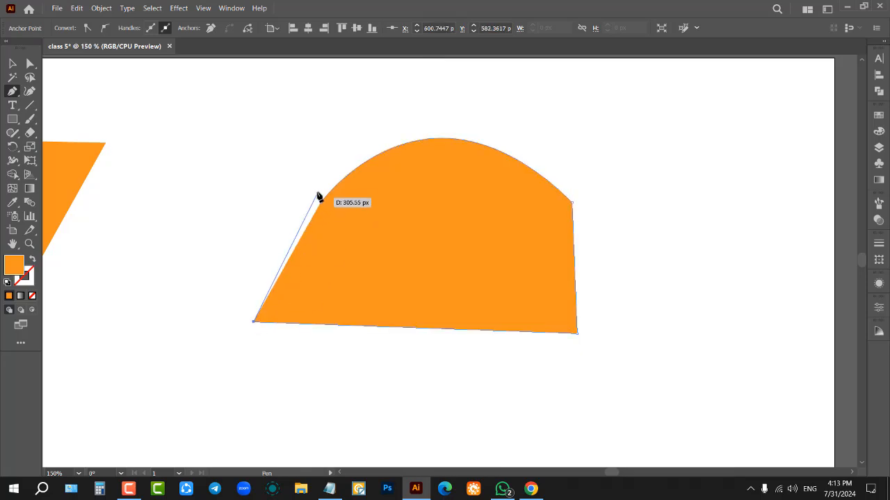
left_click(321, 202)
- Delete the rounded, egg-like orange shape from the artboard
left_click(13, 64)
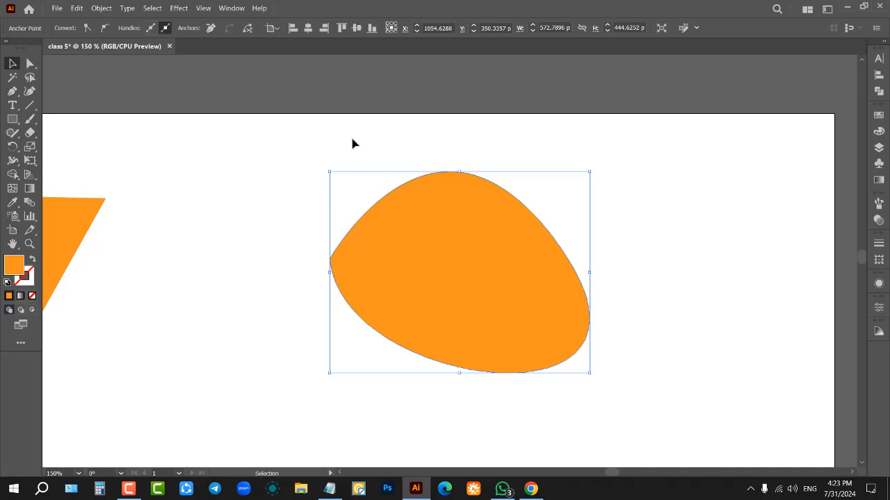
key("Delete")
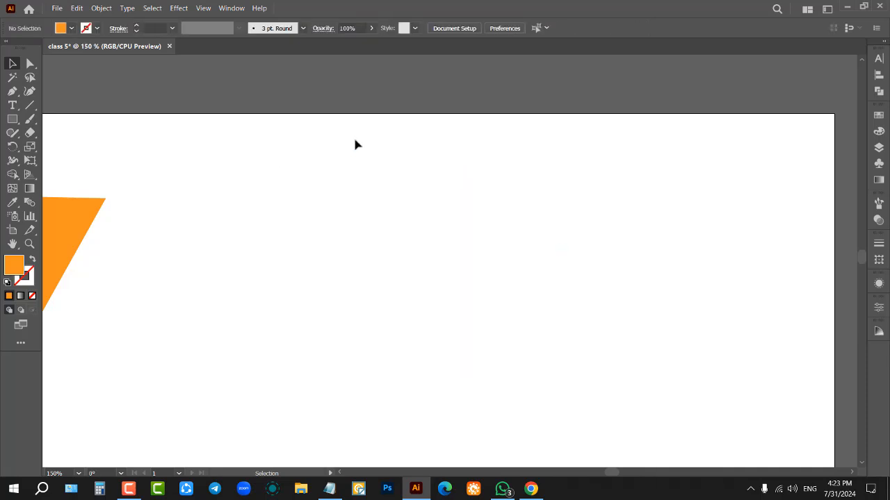
- Move the orange quadrilateral overlapping the artboard's left edge clear of the artboard
scroll(530, 188, "down", 3)
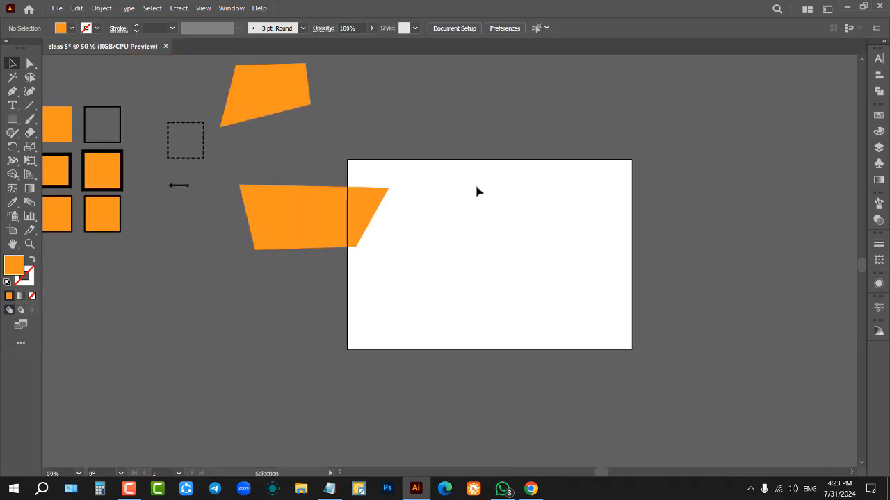
scroll(477, 192, "up", 1)
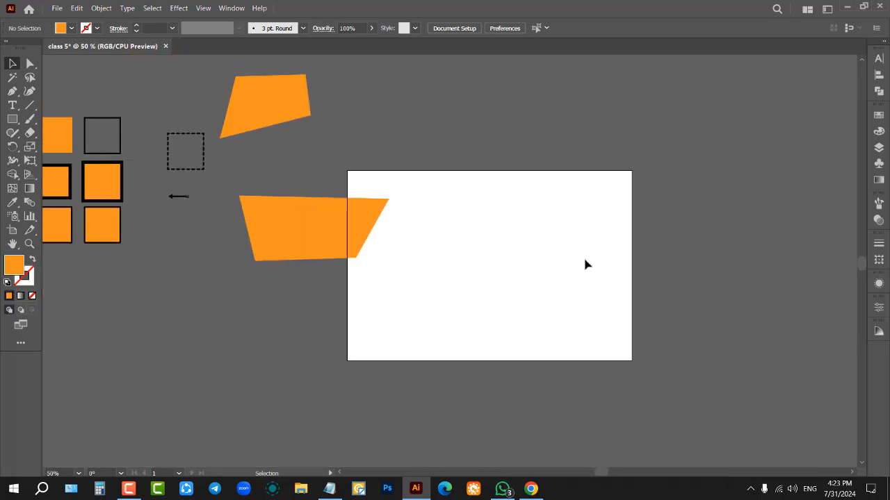
scroll(586, 261, "up", 3)
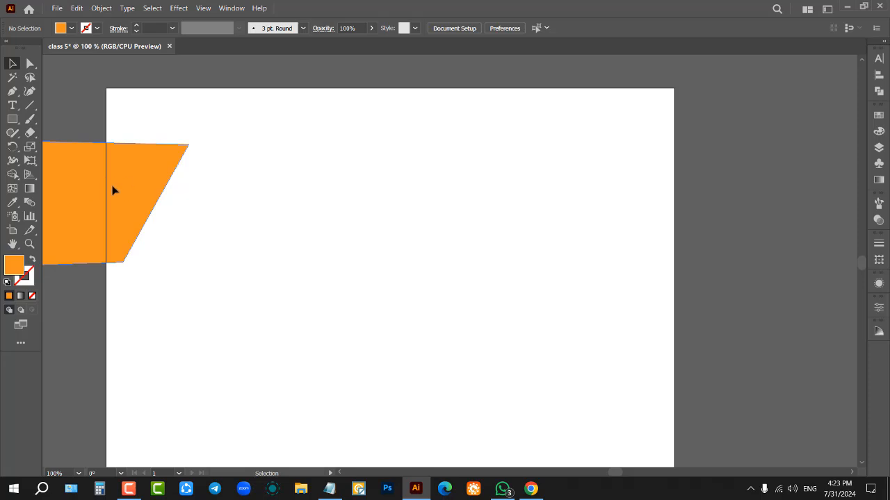
key("ctrl+z")
left_click(202, 177)
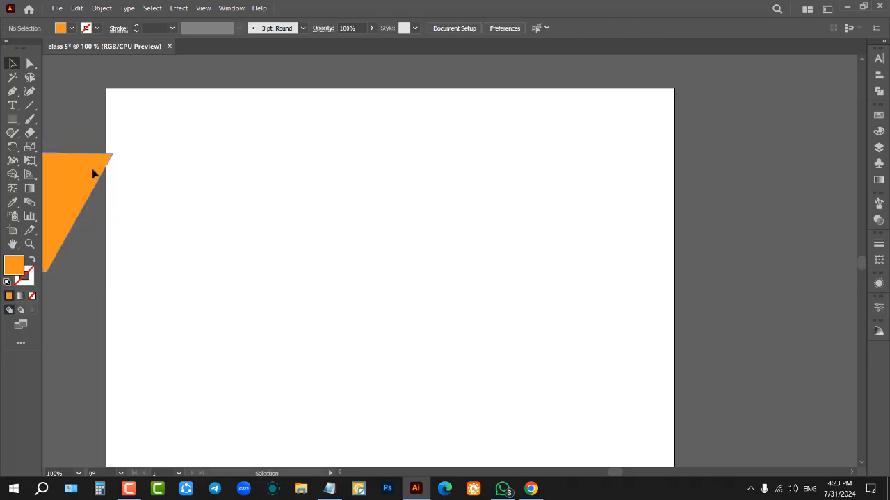
key("ctrl+z")
left_click(254, 182)
scroll(265, 195, "up", 1)
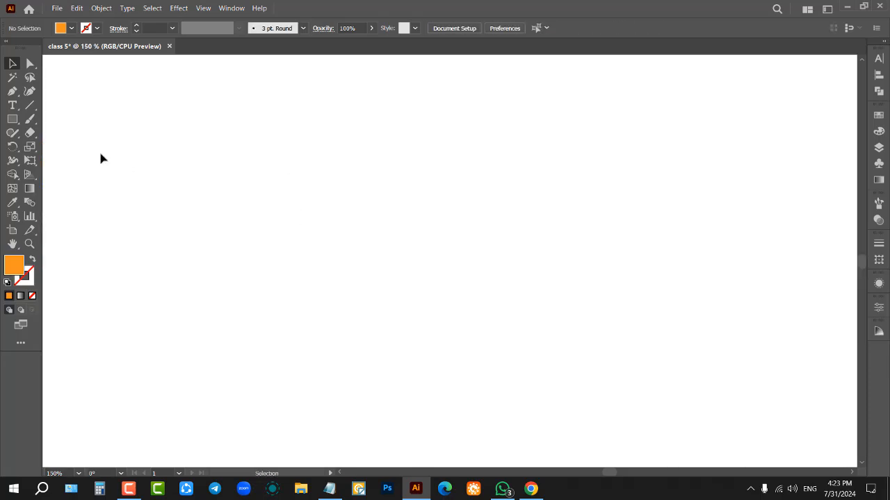
- Draw a closed, nearly rectangular four-point orange shape with straight edges using the Pen tool
left_click(12, 91)
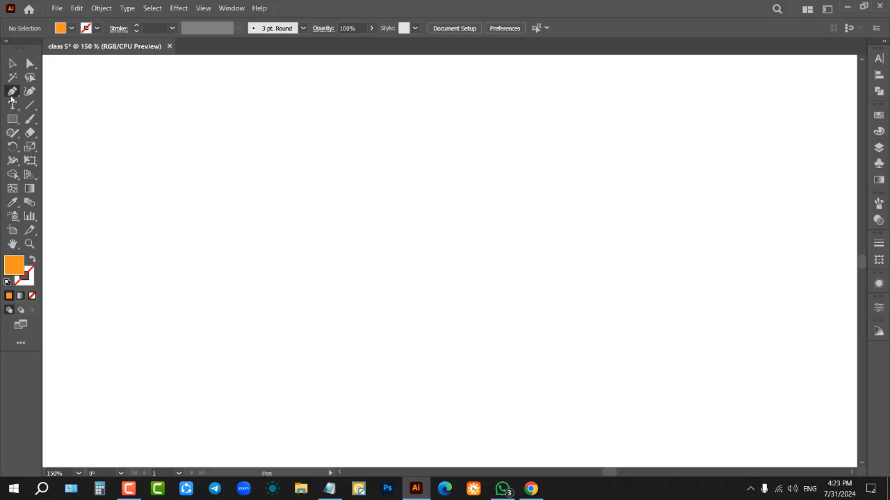
left_click(272, 170)
left_click(576, 170)
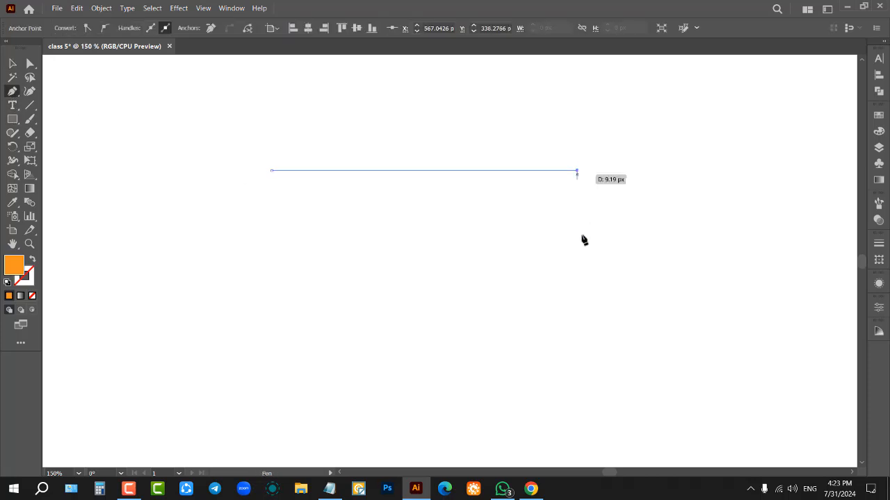
left_click(577, 354)
left_click(258, 355)
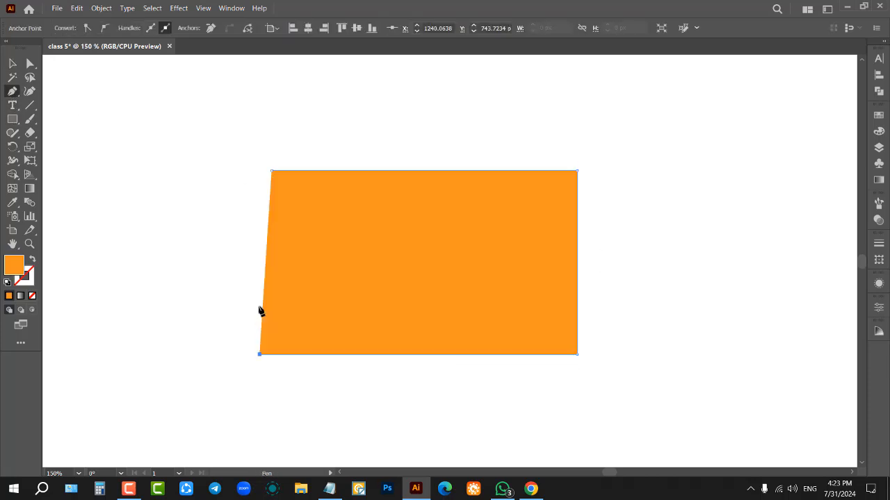
left_click(271, 171)
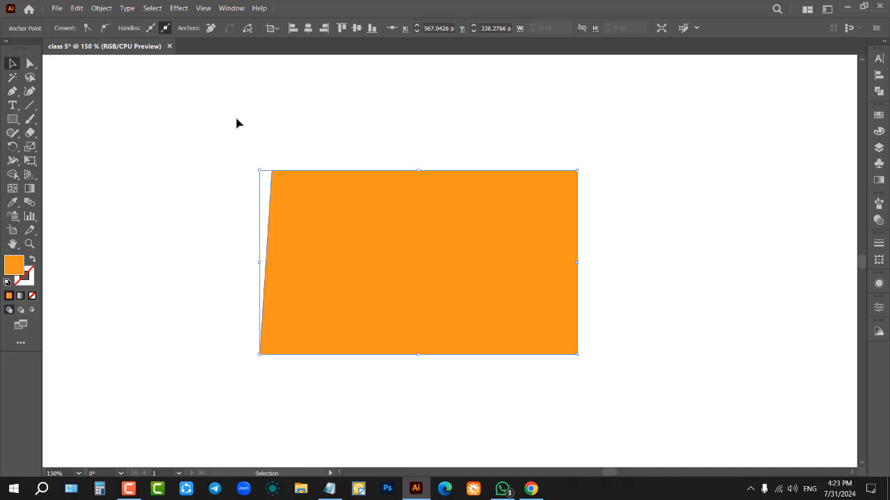
- Delete the nearly rectangular orange shape and activate the Pen tool again
key("ctrl+z")
key("Delete")
left_click(12, 91)
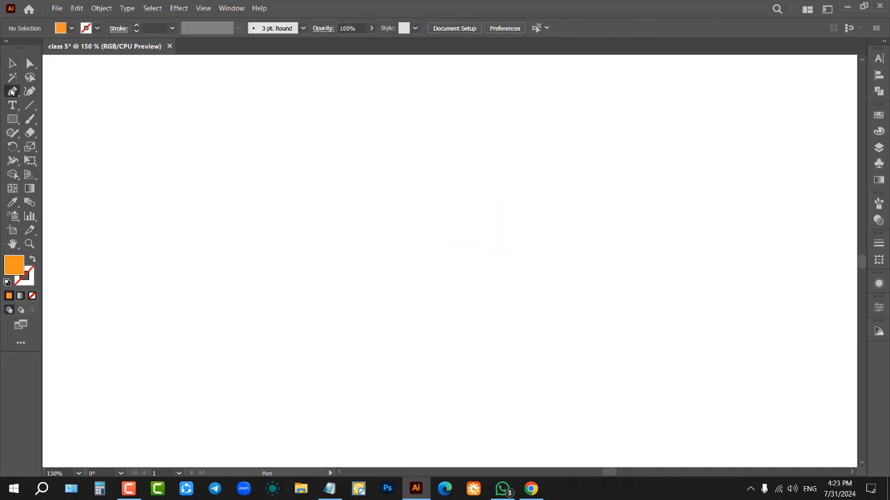
- Draw a closed, four-point orange quadrilateral with straight edges and a slanted left side using the Pen tool
left_click(295, 158)
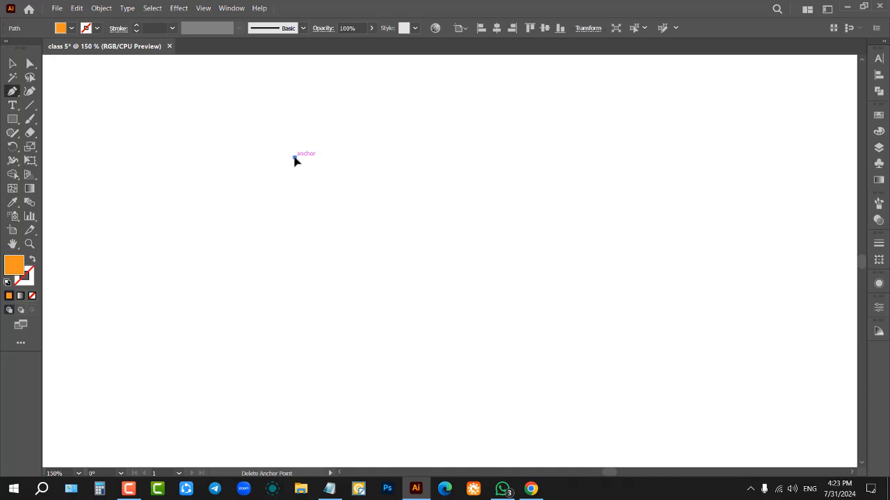
left_click(626, 155)
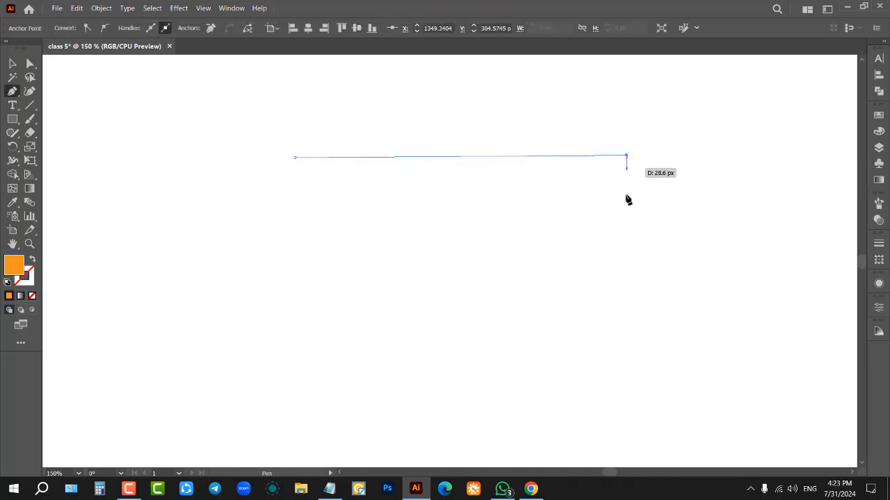
left_click(638, 349)
left_click(345, 342)
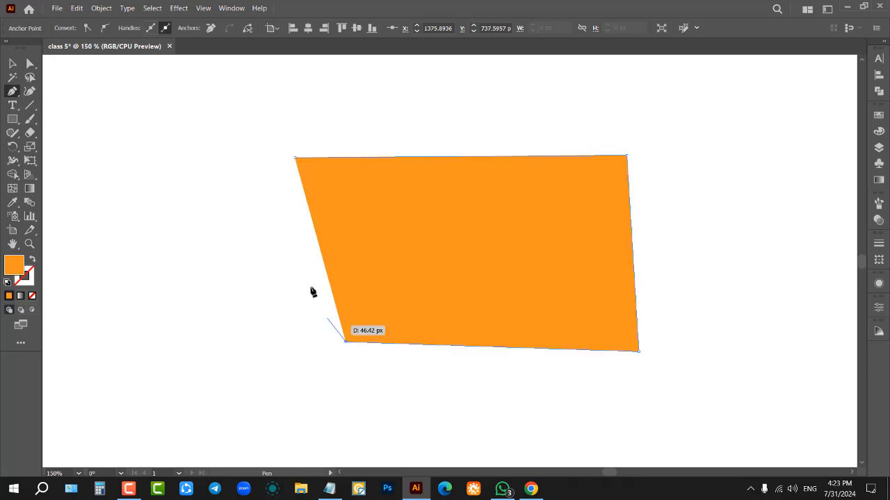
left_click(295, 158)
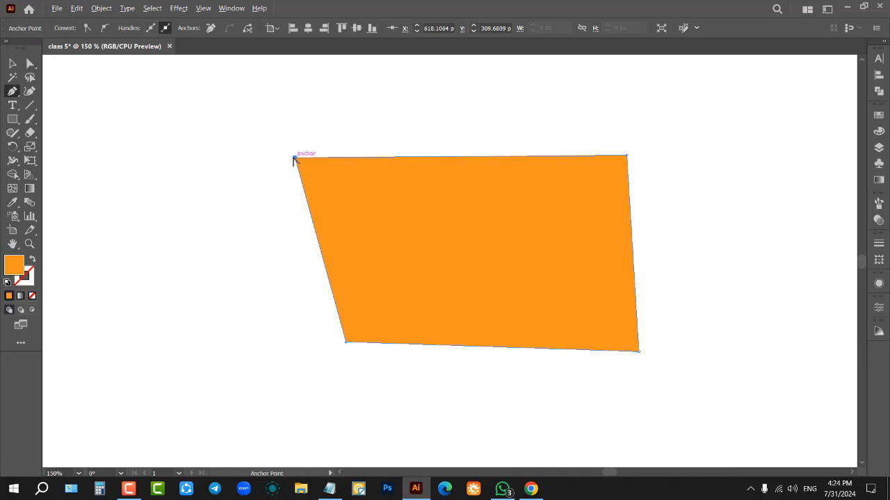
- Remove the two upper anchor points of the orange quadrilateral with the Pen tool and deselect the remaining line
key("alt")
left_click(294, 160)
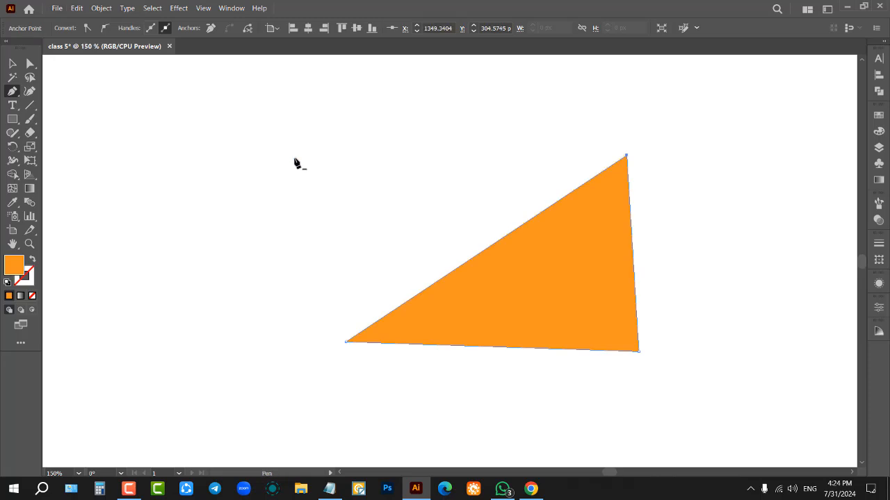
left_click(627, 157)
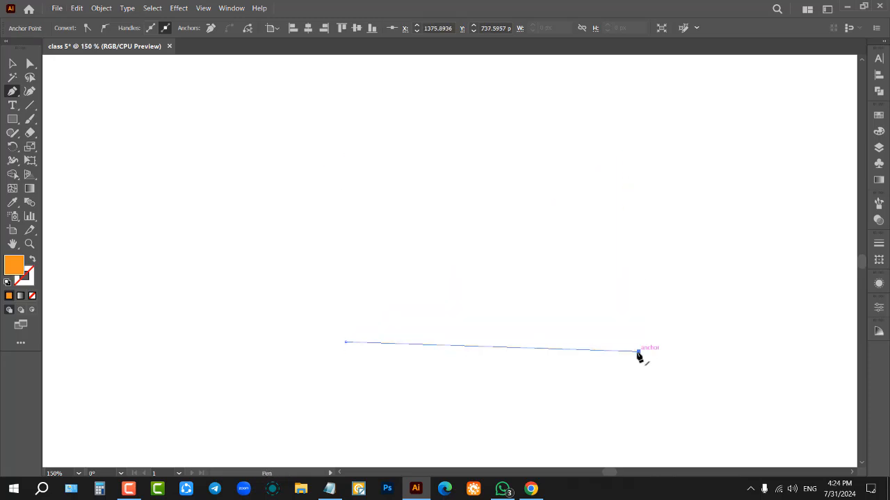
left_click(13, 63)
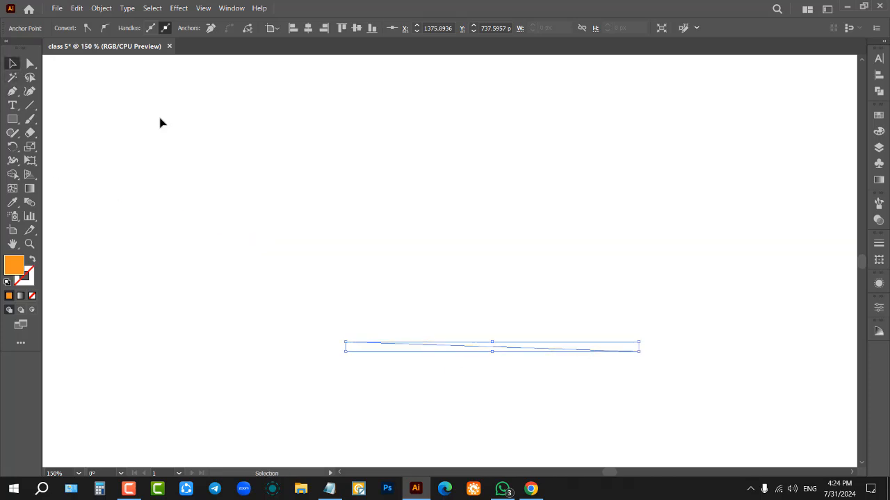
left_click(336, 164)
- Draw a closed, irregular six-point orange polygon with straight edges using the Pen tool
key("p")
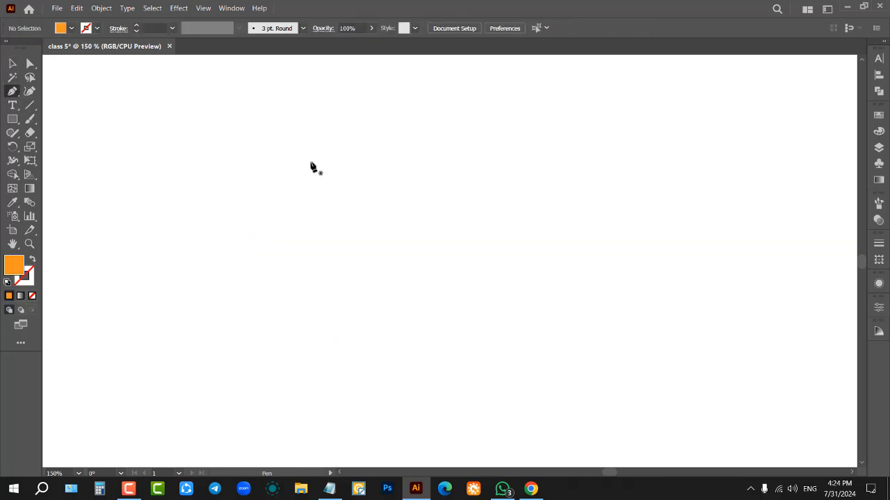
left_click(294, 189)
left_click(426, 83)
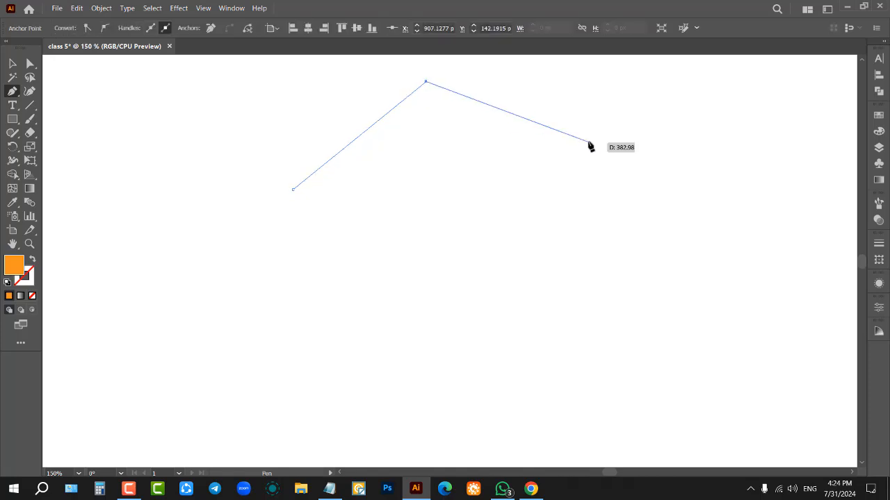
left_click(589, 143)
left_click(669, 261)
left_click(550, 340)
left_click(337, 353)
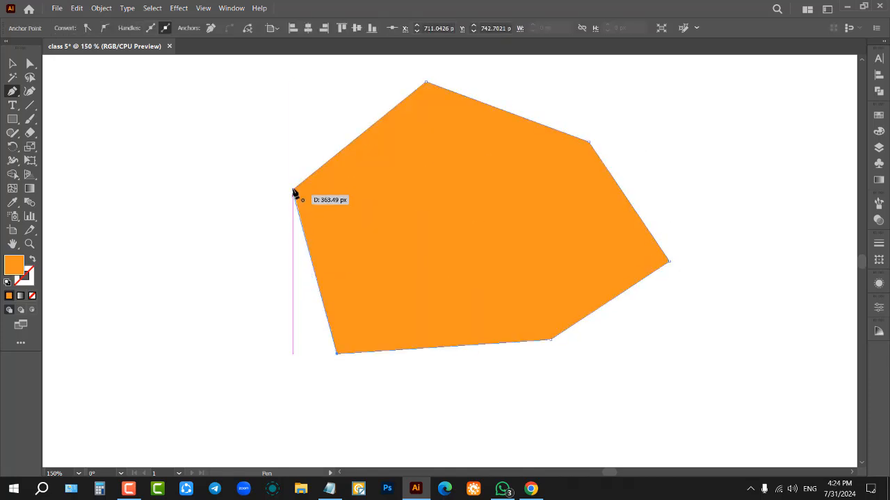
left_click(294, 189)
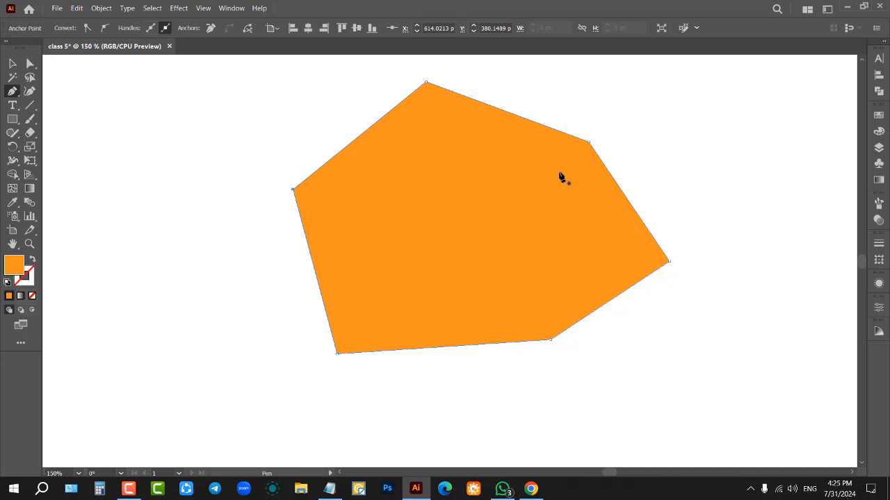
- Remove the polygon's rightmost anchor point, and its topmost one with the Delete Anchor Point tool
left_click(669, 263)
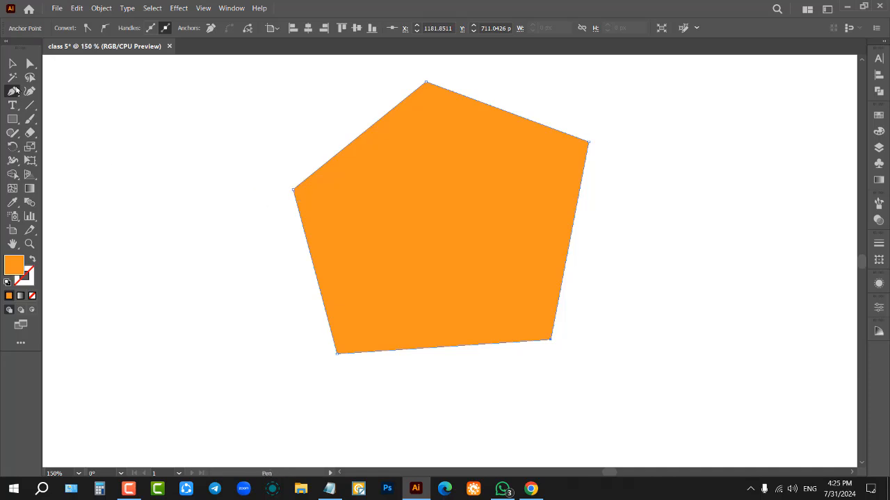
left_click(14, 93)
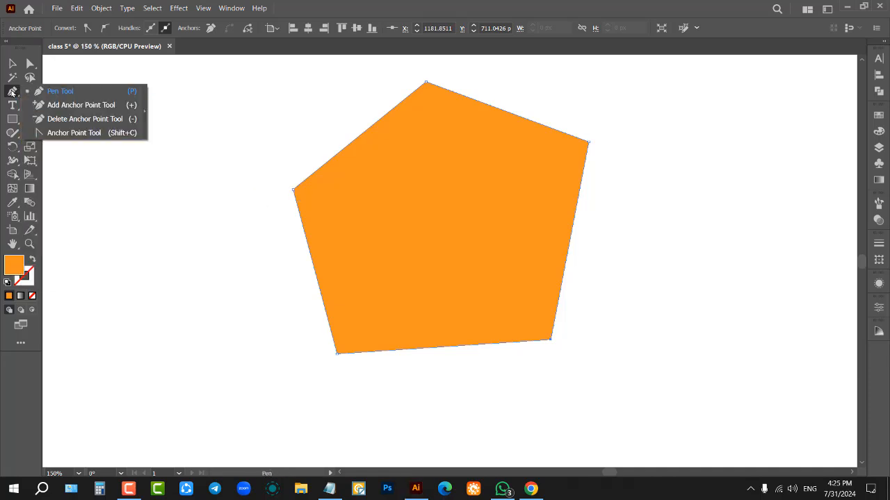
left_click(67, 119)
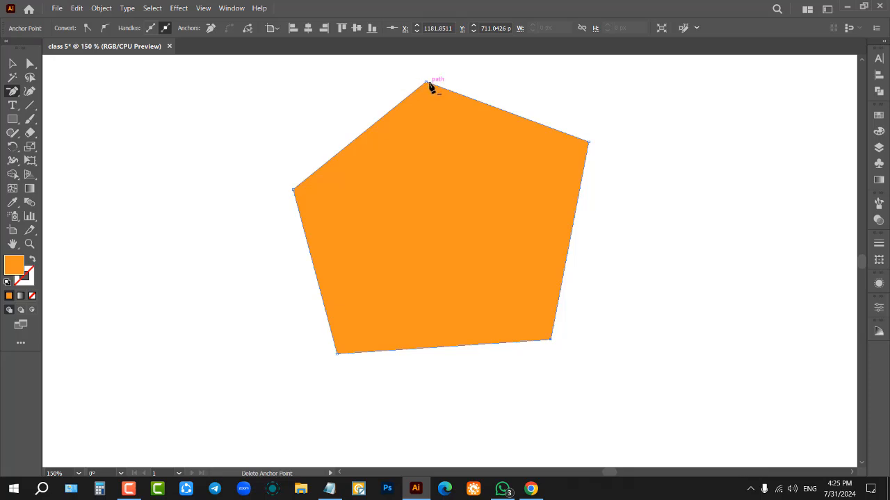
left_click(427, 83)
left_click(12, 63)
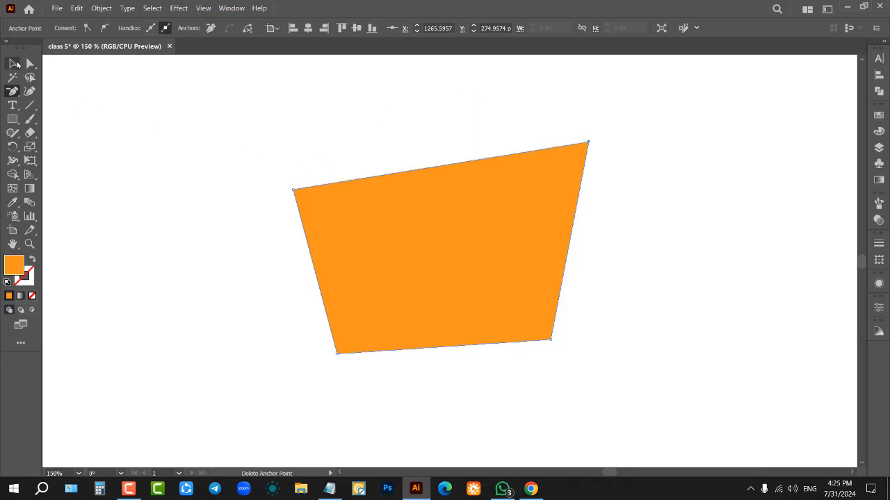
- Remove the upper-left anchor point of the orange shape with the Pen tool
right_click(12, 91)
left_click(53, 94)
left_click(294, 195)
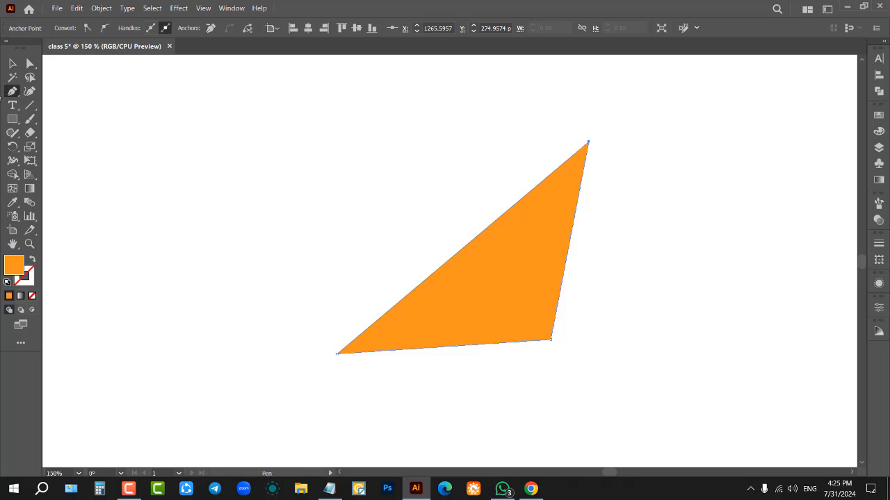
left_click(13, 64)
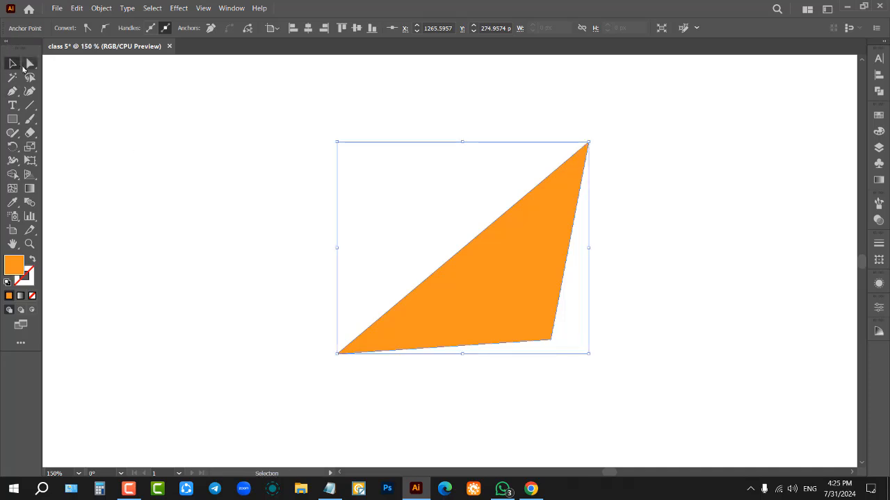
- Undo the three anchor point removals to restore the six-point polygon, and deselect it
key("ctrl+z")
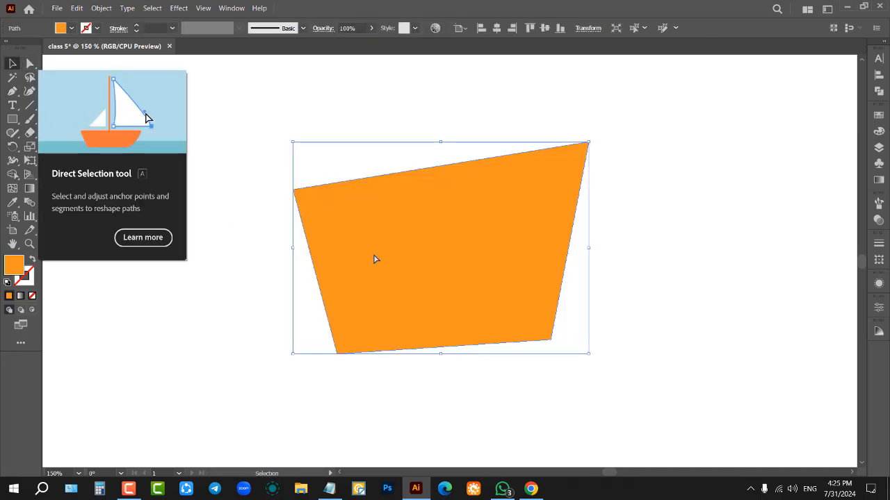
key("a")
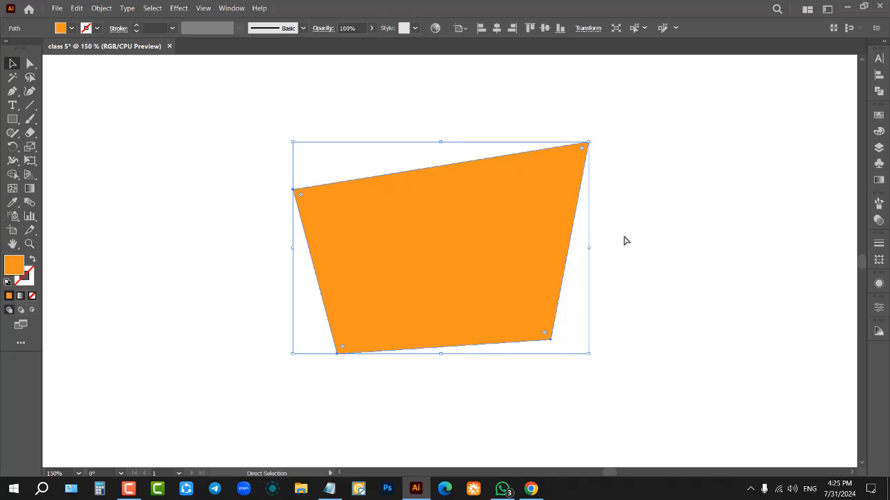
key("ctrl+z")
key("ctrl+z")
key("v")
left_click(643, 137)
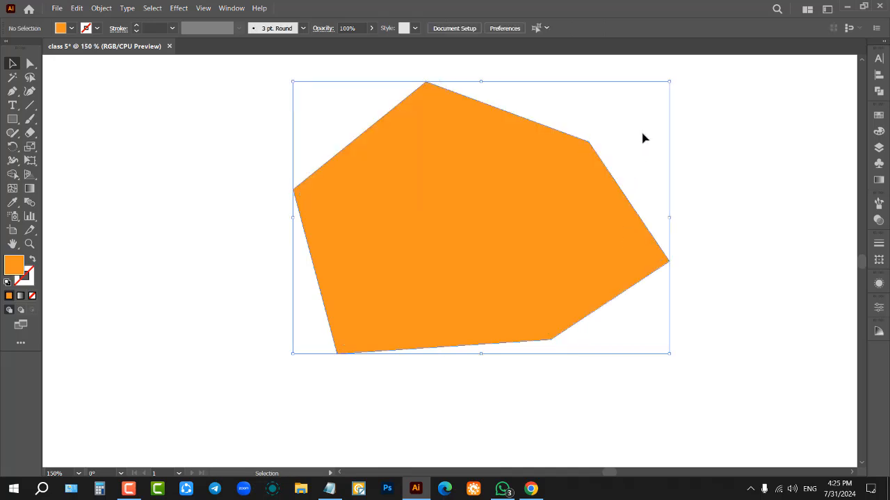
- Select the orange polygon and add an anchor point midway along its upper-right edge with the Pen tool
left_click(433, 232)
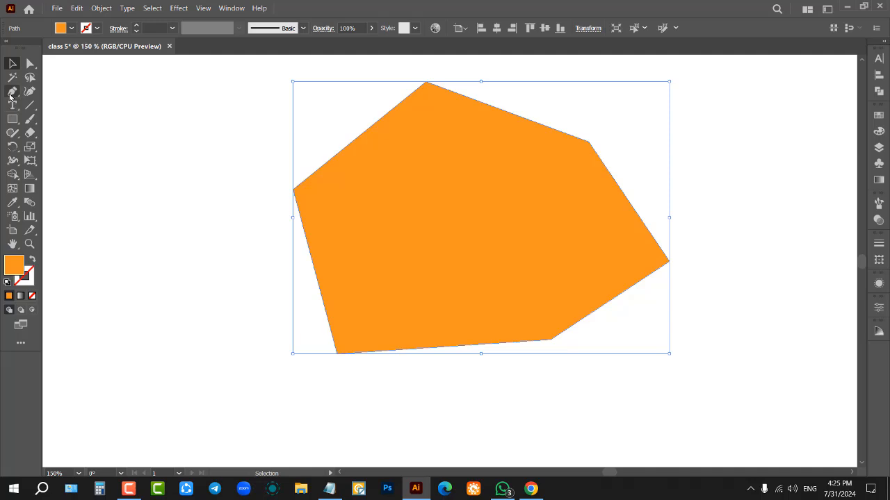
left_click(12, 94)
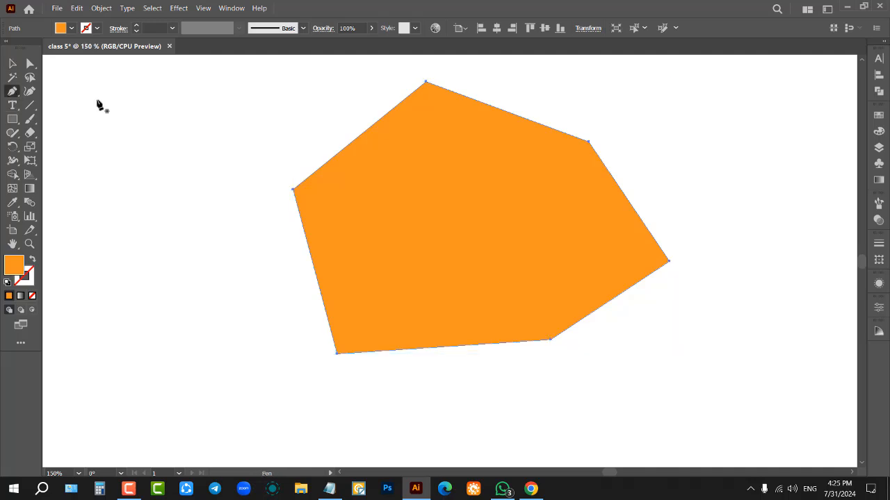
left_click(504, 110)
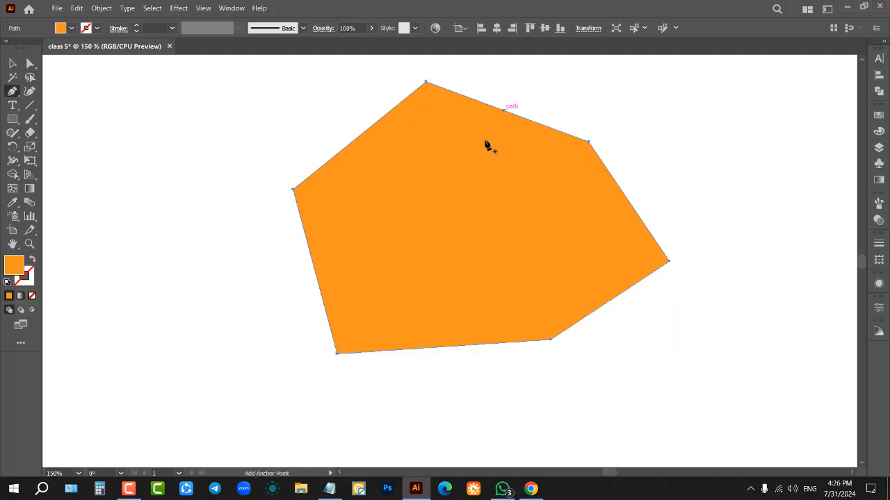
left_click(508, 112)
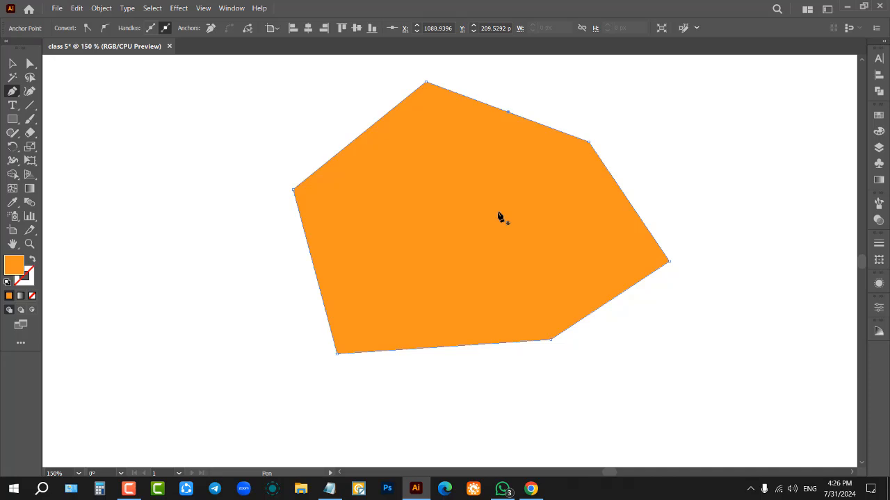
- Nudge the new anchor point on the upper-right edge up and slightly right to about X 1104, Y 132 px
key("Up")
key("Up")
key("Up")
key("Up")
key("Up")
key("Up")
key("Up")
key("Up")
key("Up")
key("Up")
key("Up")
key("Up")
key("Up")
key("Up")
key("Up")
key("Up")
key("Up")
key("Up")
key("Up")
key("Up")
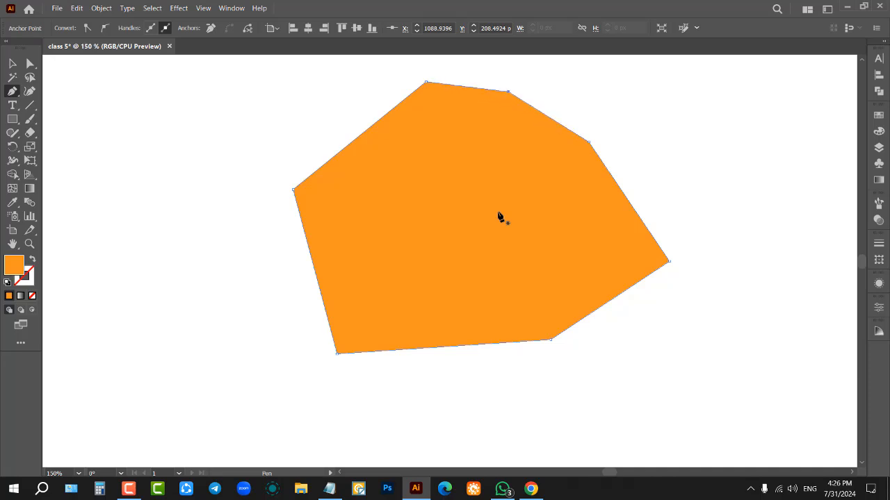
key("Up")
key("Up")
key("Up")
key("Up")
key("Up")
key("Up")
key("Up")
key("Right")
key("Right")
key("Right")
key("Right")
key("Right")
key("Right")
key("Right")
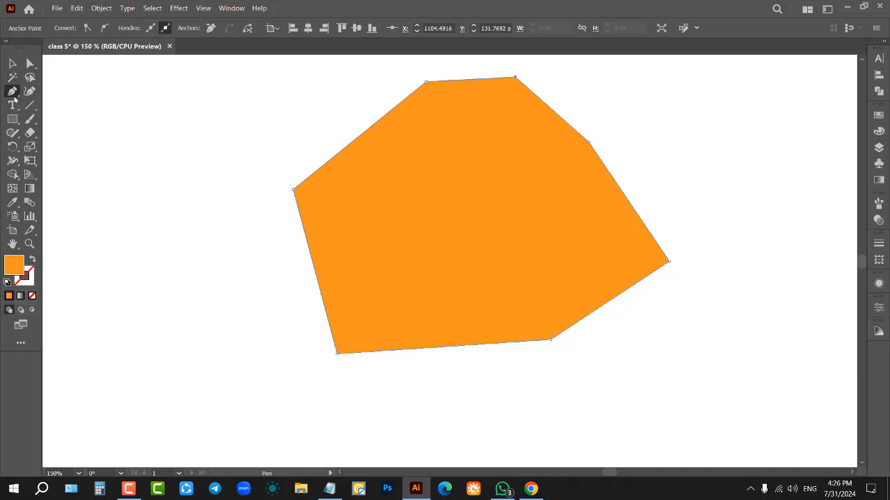
- Add an anchor point near the middle of the polygon's upper-left edge
left_click_drag(13, 91, 84, 111)
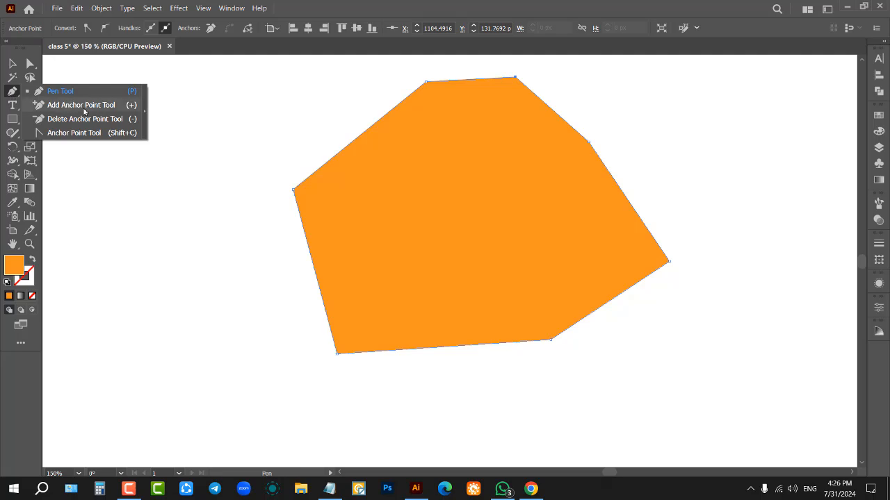
left_click(9, 93)
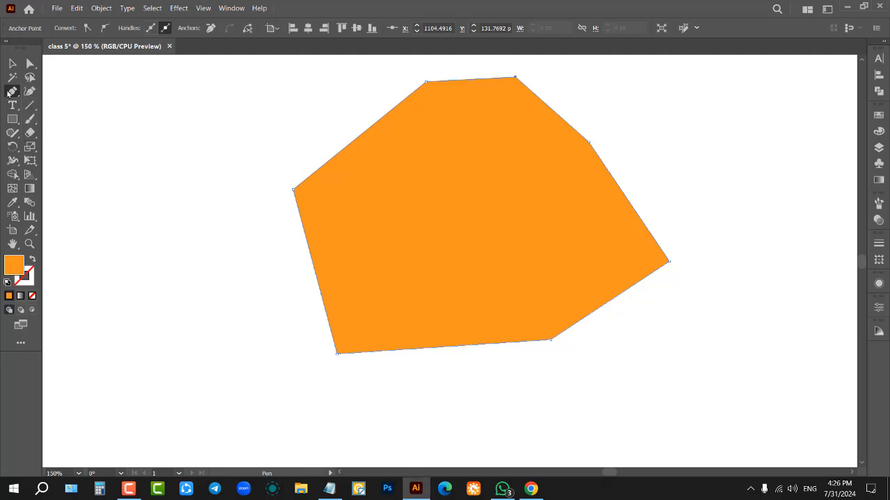
left_click(364, 132)
- Nudge the new upper-left anchor point outward to about X 748, Y 190 px and return to the Selection tool
key("Up")
key("Up")
key("Up")
key("Up")
key("Up")
key("Up")
key("Up")
key("Up")
key("Up")
key("Up")
key("Up")
key("Up")
key("Up")
key("Up")
key("Up")
key("Up")
key("Up")
key("Up")
key("Up")
key("Up")
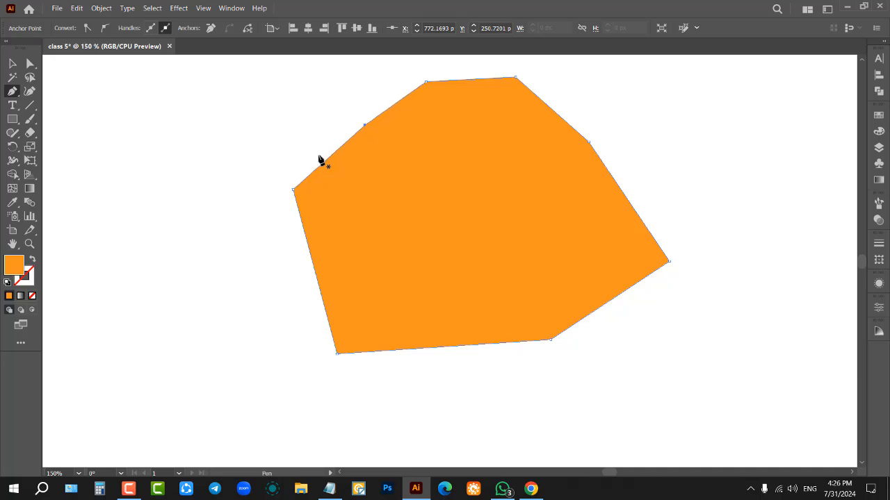
key("Left")
key("Left")
key("Left")
key("Left")
key("Left")
key("Left")
key("Left")
key("Left")
key("Left")
key("Left")
key("Left")
key("Left")
key("Left")
key("Left")
key("Left")
key("Left")
key("Left")
key("Left")
key("Left")
key("Left")
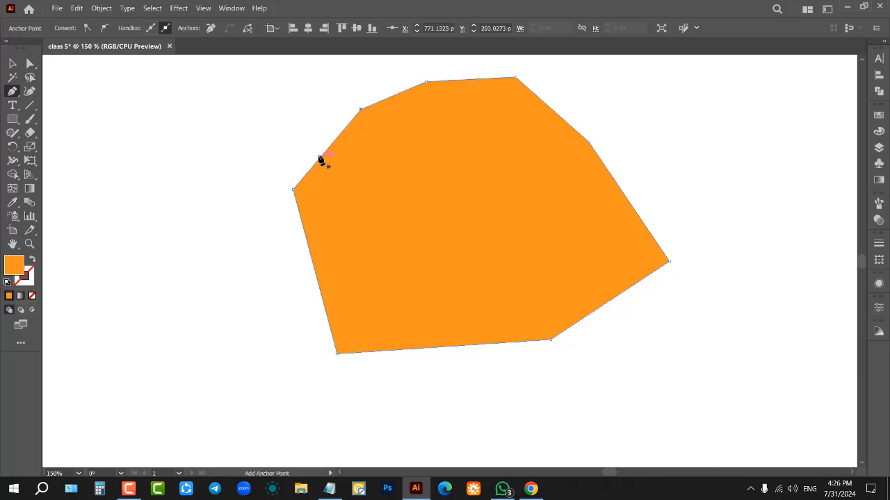
key("Left")
key("Left")
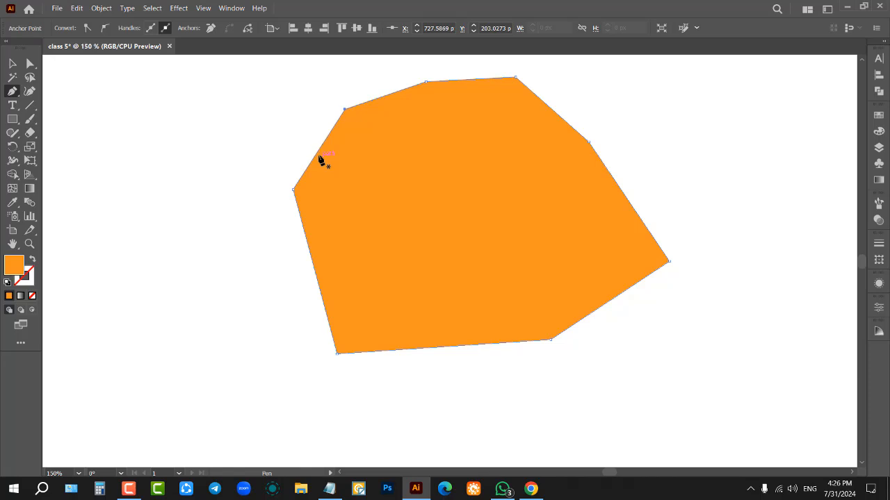
key("Right")
key("Right")
key("Right")
key("Right")
key("Right")
key("Right")
key("Right")
key("Right")
key("Right")
key("Right")
key("Right")
key("Right")
key("Right")
key("Right")
key("Right")
key("Up")
key("Up")
key("Up")
key("Up")
key("Up")
key("Up")
key("Up")
key("Up")
key("Up")
key("Up")
key("Up")
key("Up")
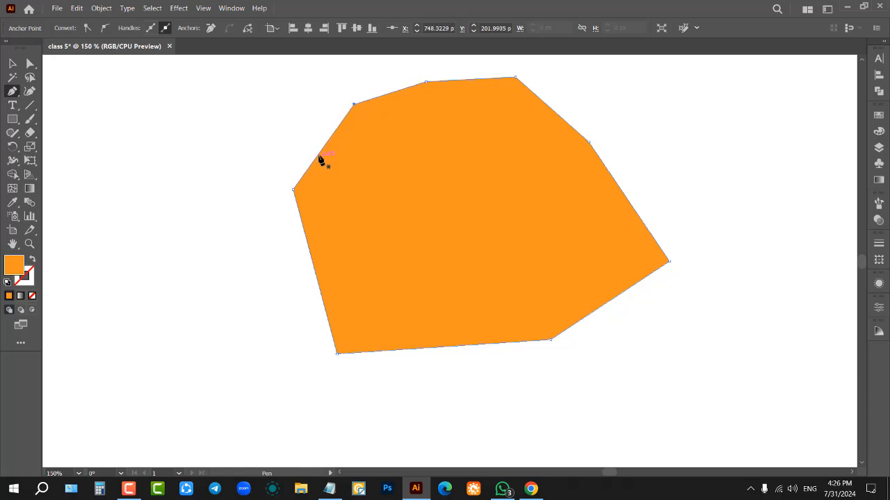
left_click(13, 66)
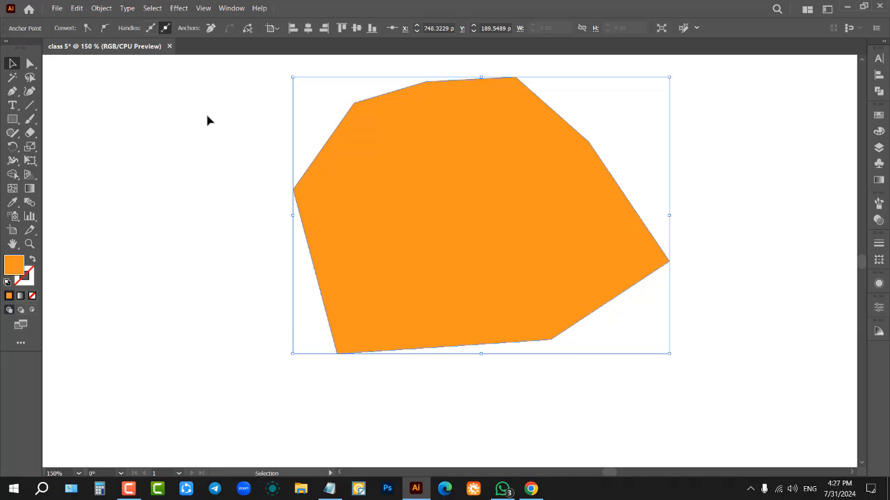
- Switch to WhatsApp and open the topmost chat with an unread message
left_click(502, 488)
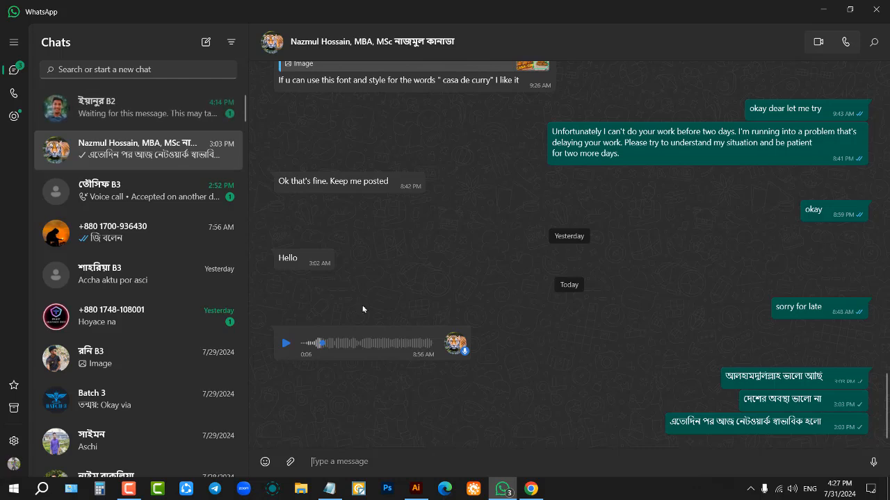
left_click(153, 117)
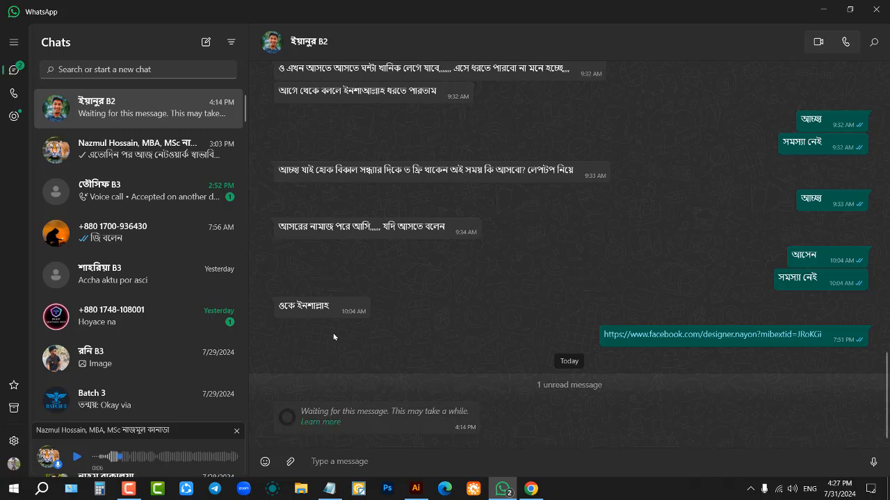
- Open the received receipt image in the chat, look it over and close the viewer
mouse_move(361, 312)
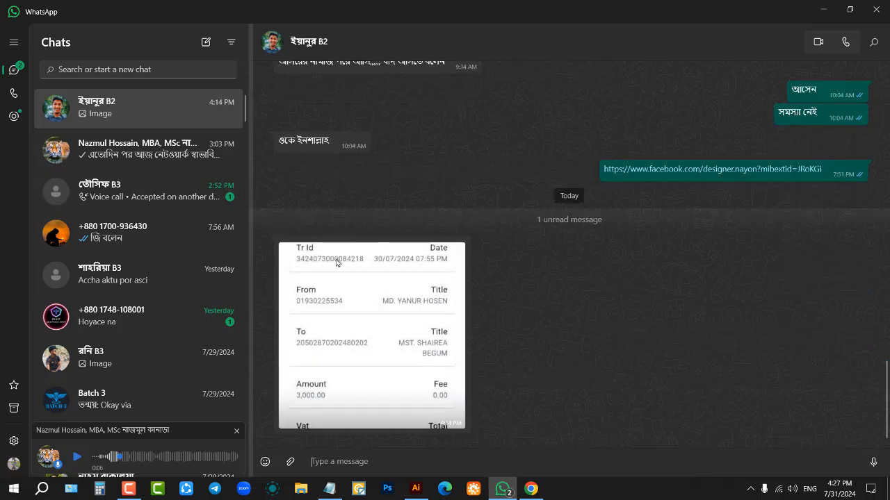
left_click(379, 316)
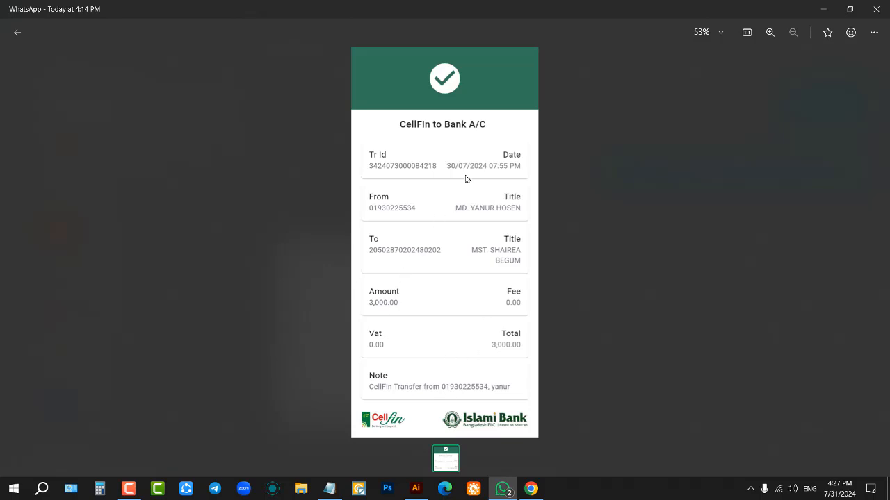
left_click(876, 9)
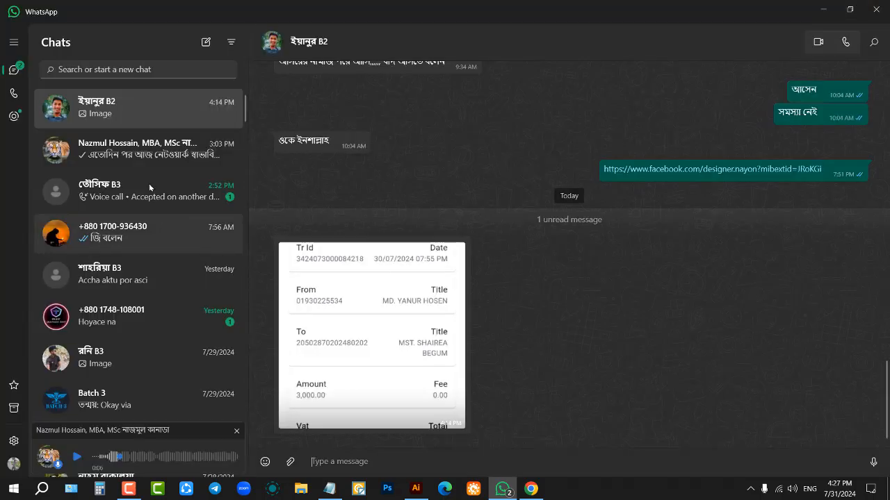
- Review the recent messages in the second chat of the list and switch back to Illustrator
left_click(142, 150)
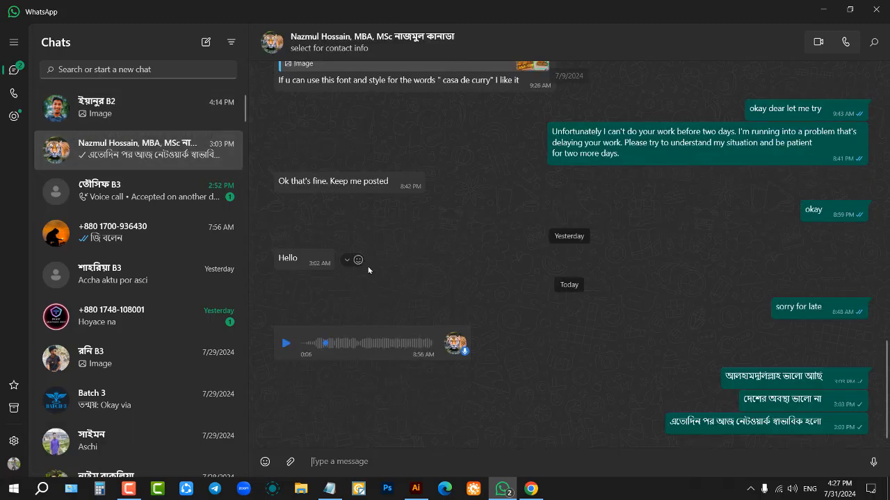
scroll(436, 294, "up", 4)
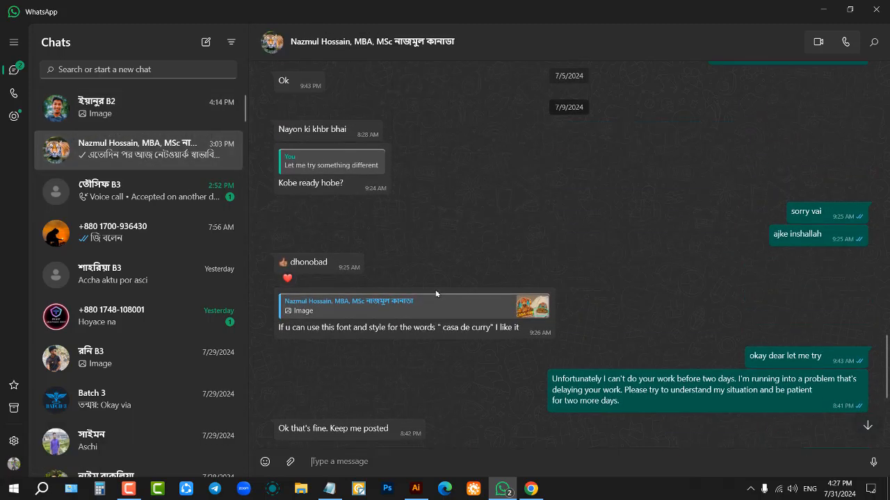
scroll(436, 294, "down", 5)
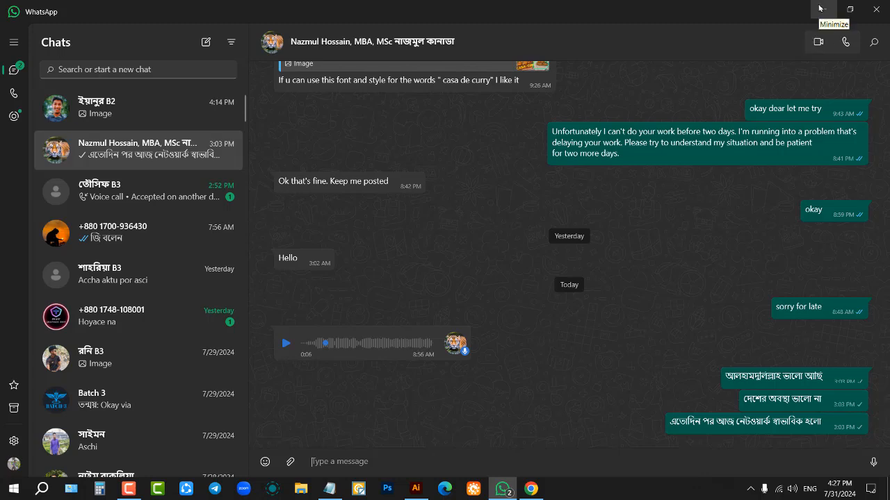
left_click(818, 8)
left_click(602, 120)
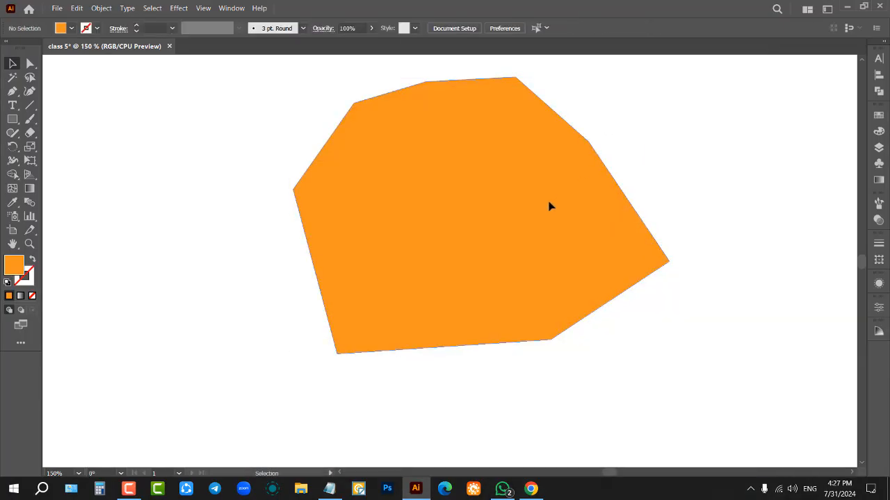
key("ctrl+z")
left_click(592, 187)
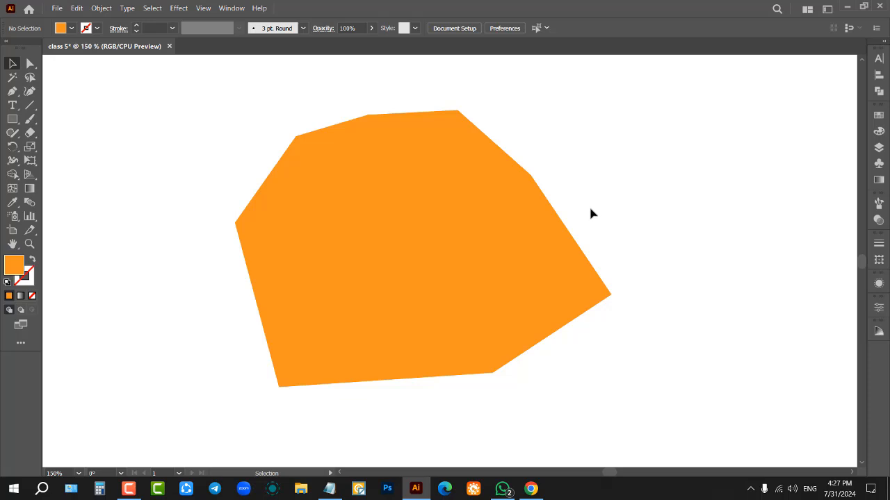
left_click_drag(612, 154, 417, 251)
left_click(541, 137)
- Select the orange polygon and delete its top-right, rightmost and upper-right anchor points with the Pen tool
left_click(429, 192)
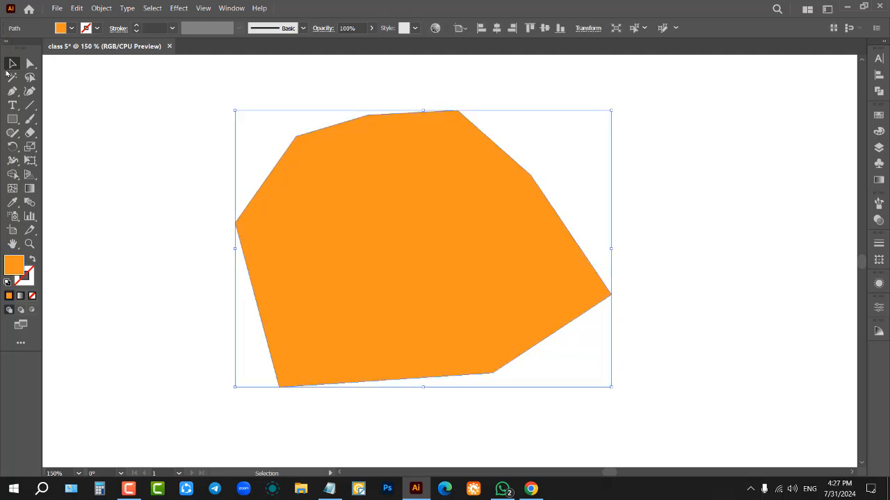
left_click(12, 91)
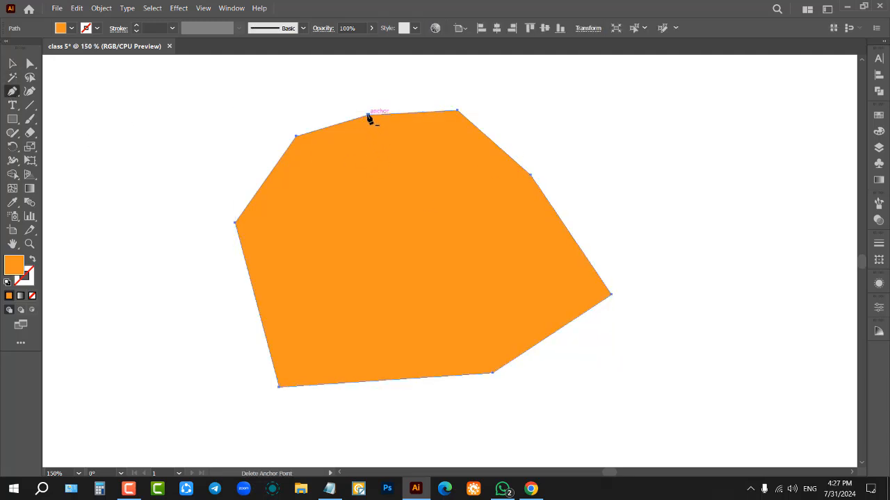
left_click(458, 112)
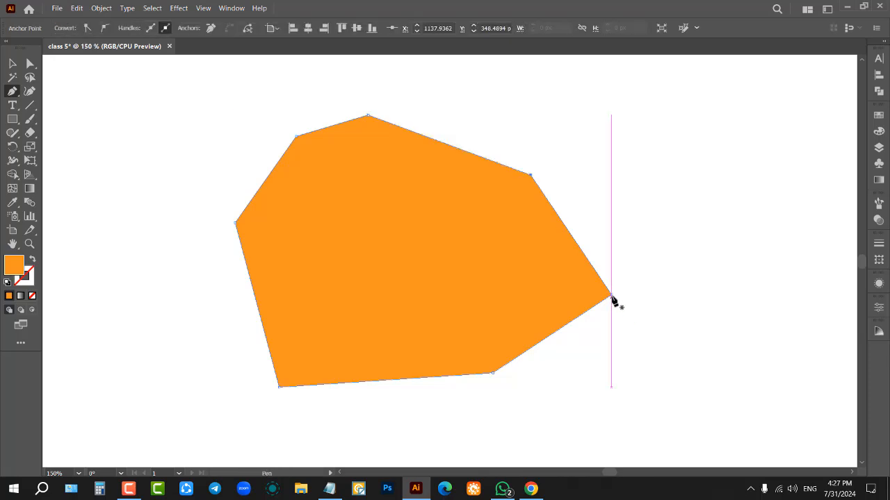
left_click(612, 296)
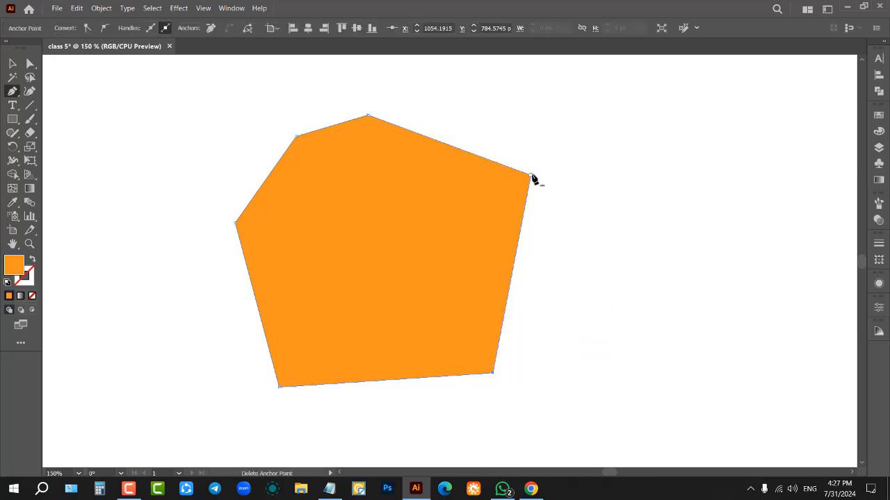
left_click(531, 177)
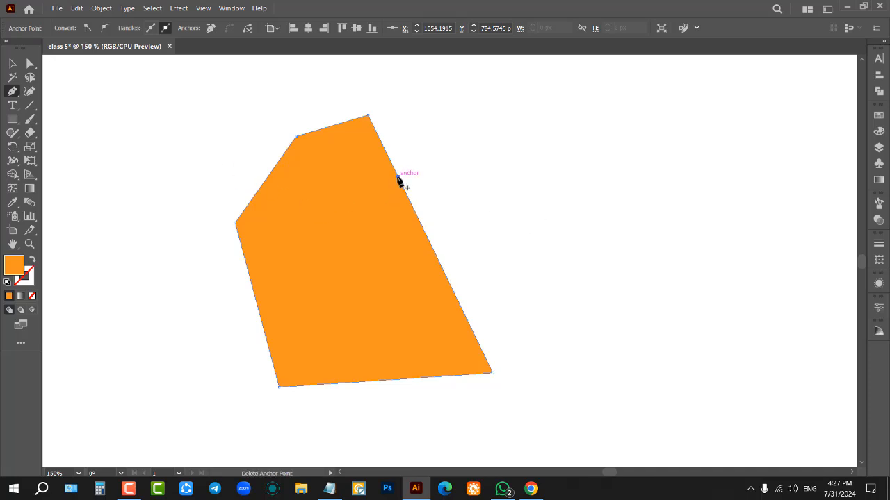
- Add three anchor points along the polygon's slanted right edge, at about Y 352, 549 and 664 px
left_click(398, 178)
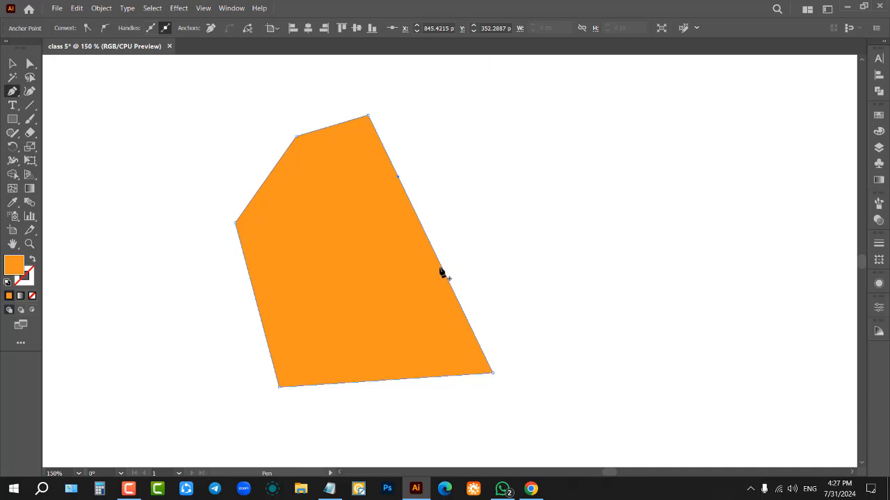
left_click(440, 265)
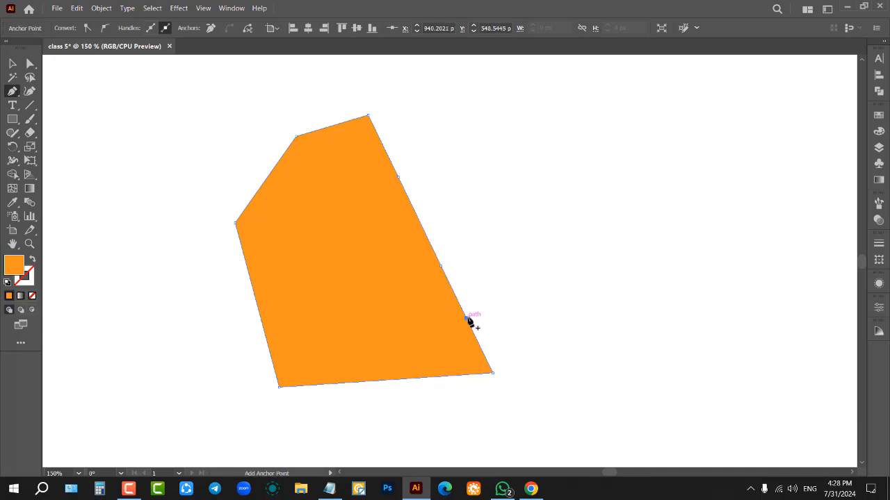
left_click(466, 319)
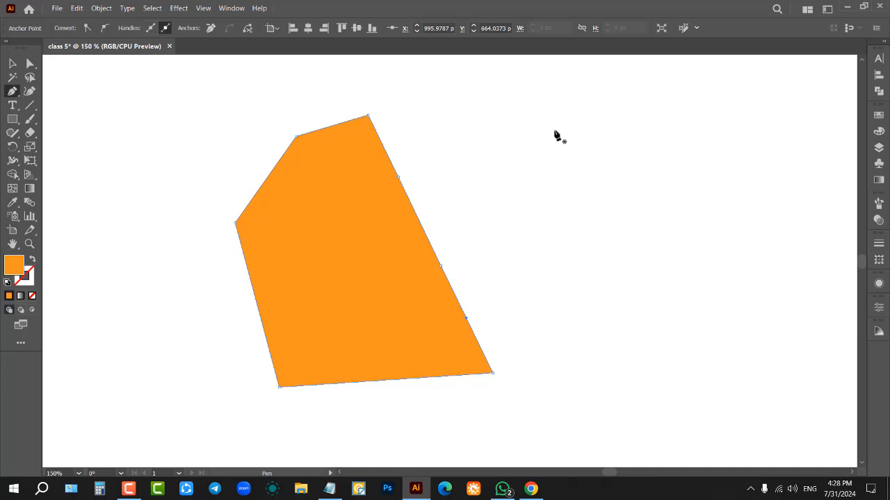
- Pull the three new edge points outward with Direct Selection, placing the middle one at about X 1205, Y 241 px
left_click(32, 63)
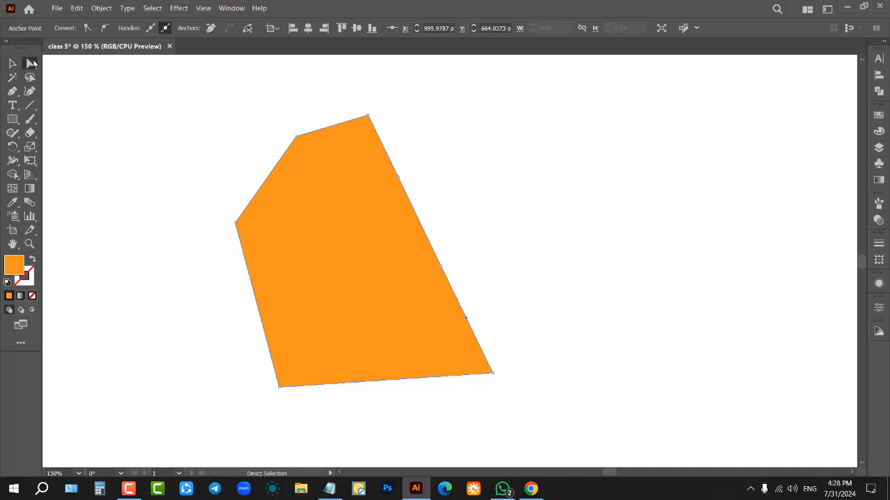
left_click_drag(395, 179, 445, 147)
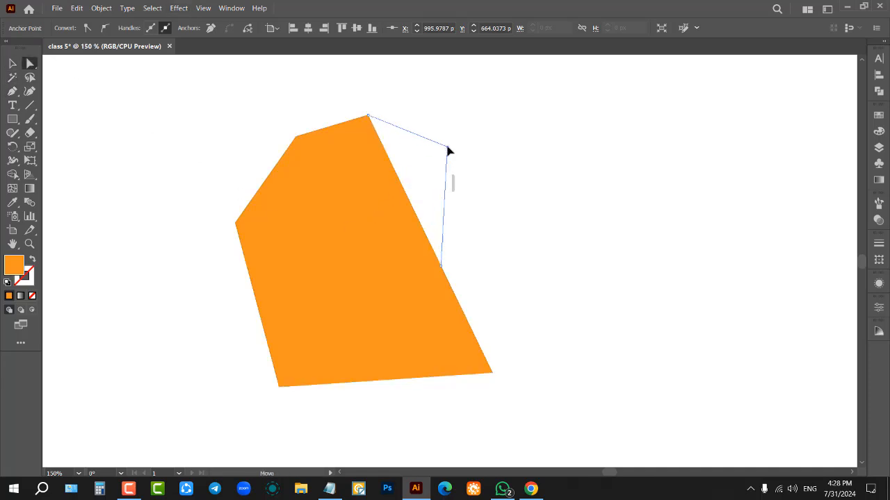
left_click_drag(469, 321, 589, 240)
left_click_drag(440, 267, 561, 127)
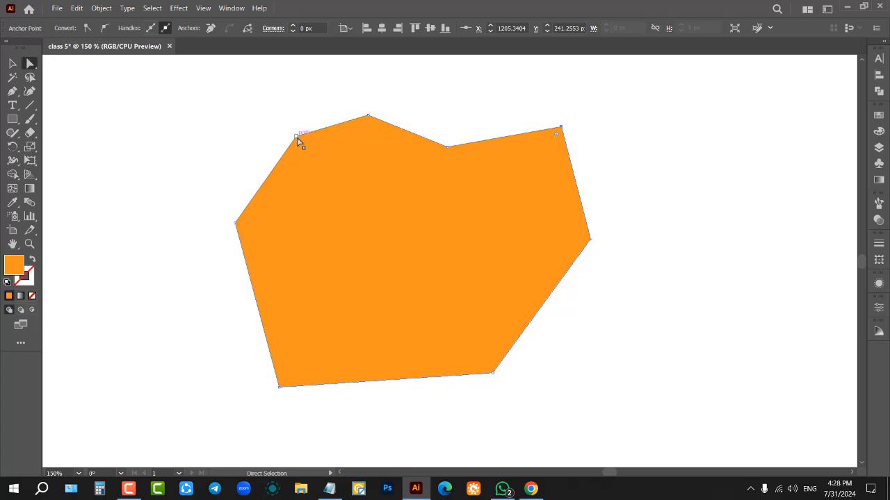
- Form crown spikes by moving two notch points down to about Y 429 px and the outer peaks to about X 449 and 1086 px
left_click_drag(297, 137, 307, 211)
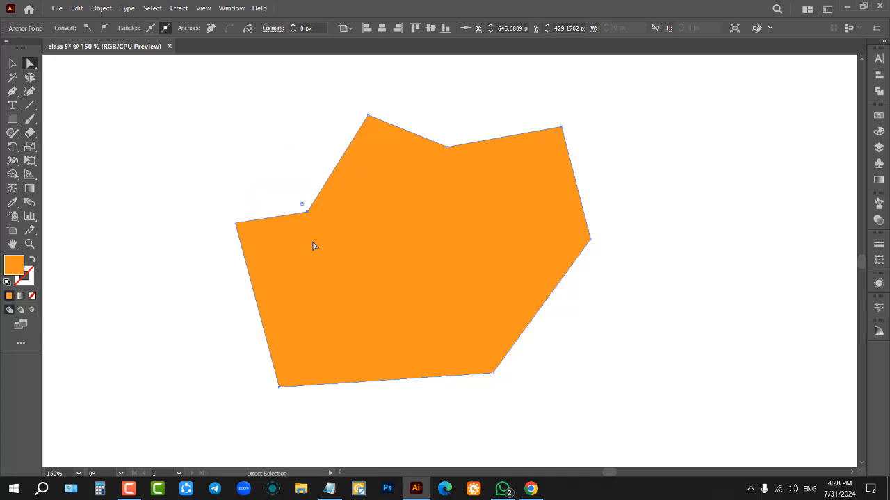
left_click(236, 223)
left_click_drag(228, 189, 218, 113)
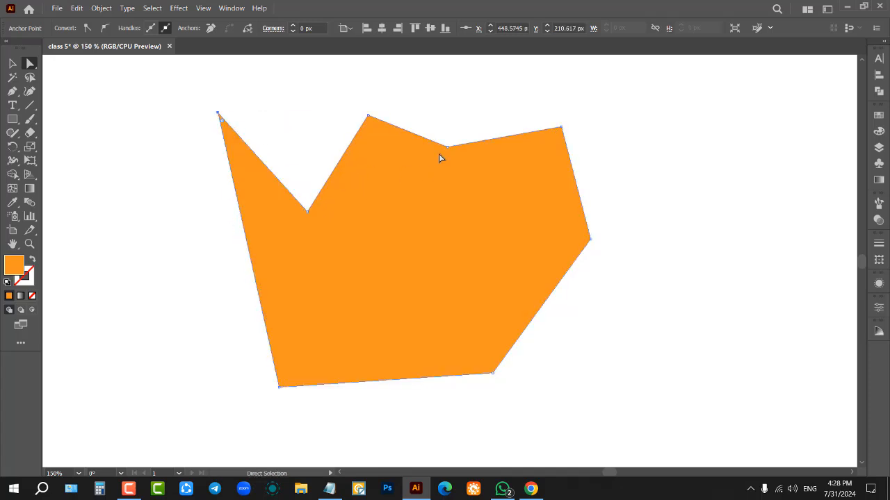
left_click_drag(448, 149, 441, 210)
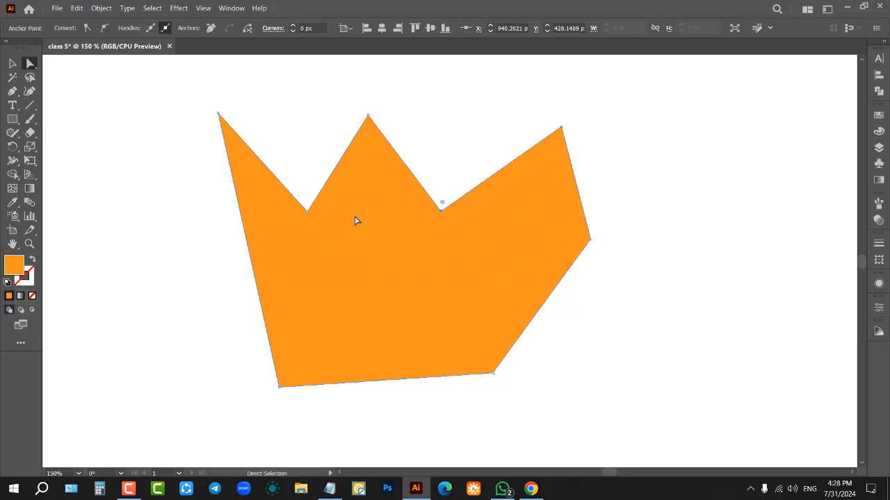
left_click_drag(563, 128, 506, 117)
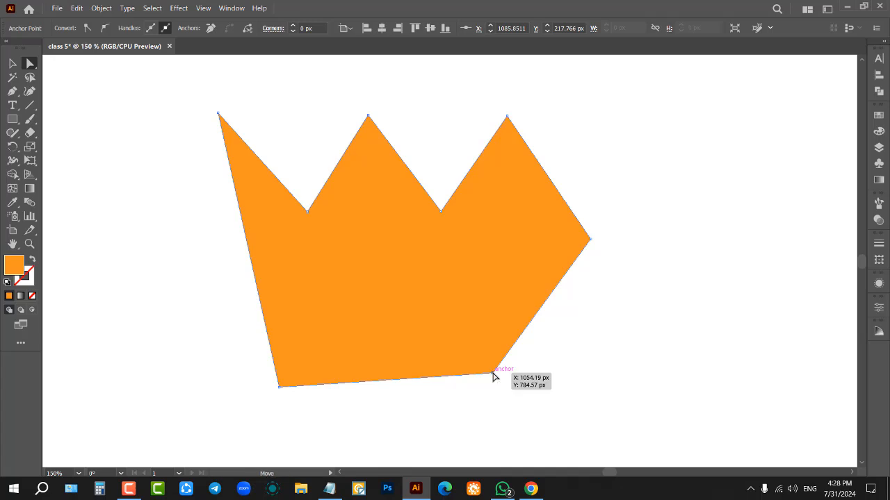
- Move the crown's bottom corners outward to about X 1286, Y 753 px and X 431, Y 737 px, and deselect it
left_click_drag(492, 376, 597, 358)
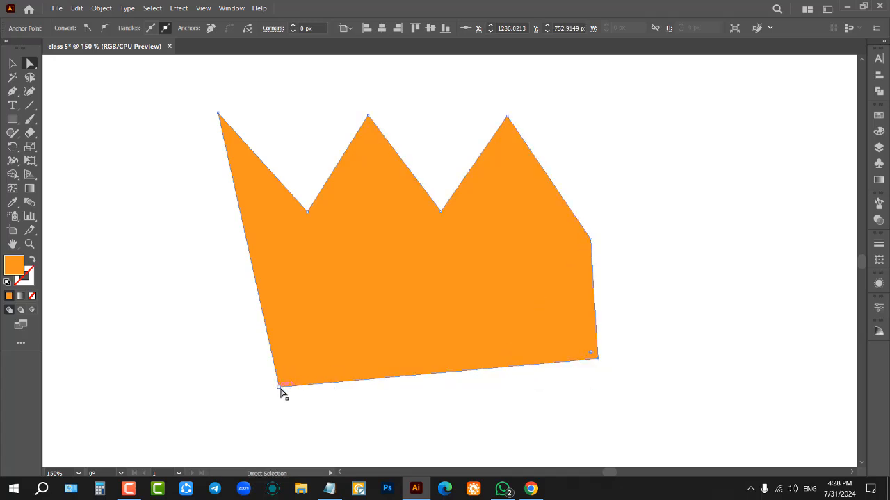
left_click_drag(279, 388, 210, 350)
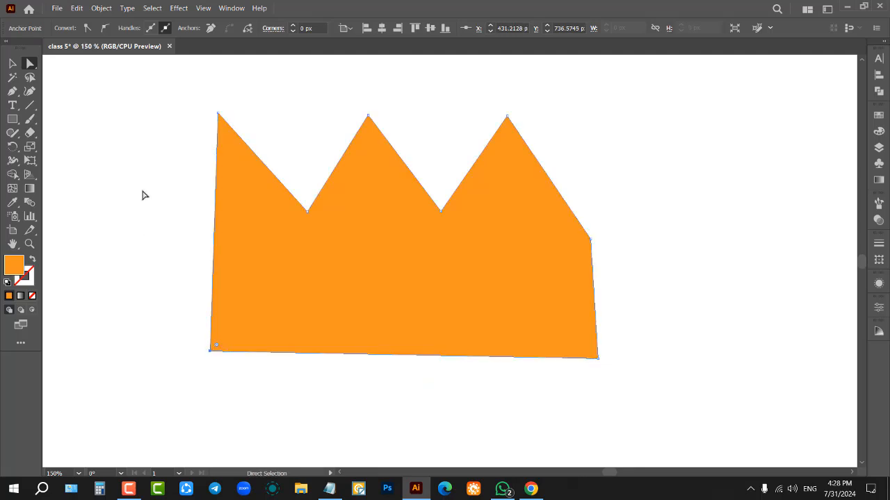
left_click(142, 195)
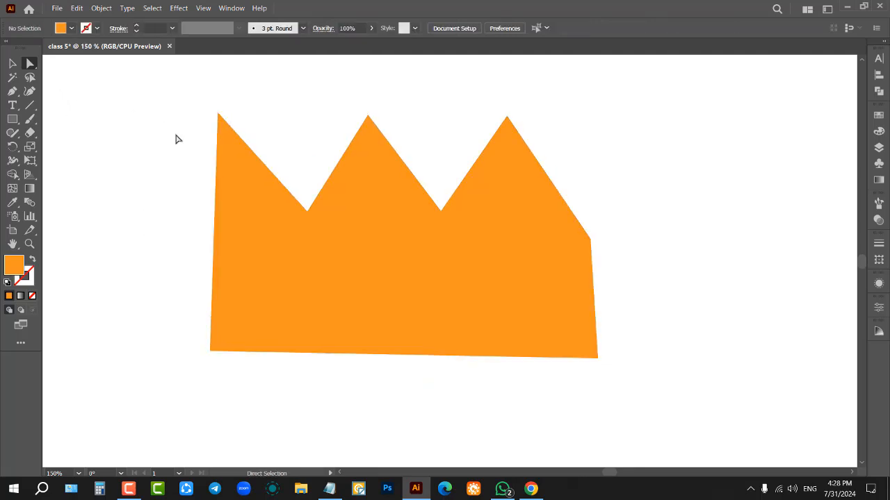
- Level the crown's right and middle peaks at about Y 211 px, placing them at about X 1164 and X 840 px
left_click_drag(507, 118, 542, 113)
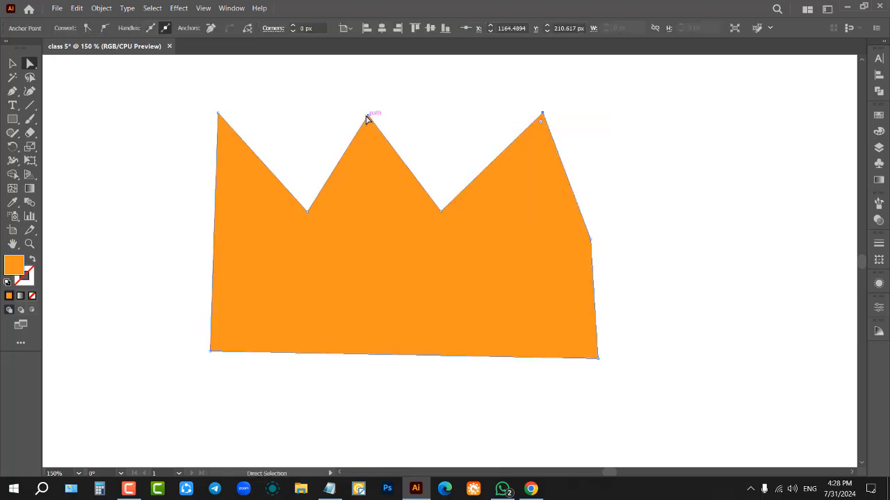
left_click_drag(369, 117, 410, 142)
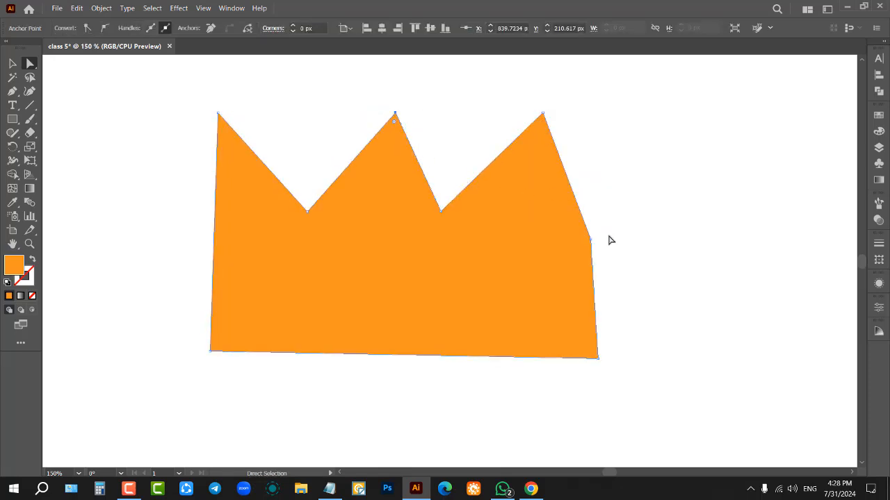
left_click(591, 240)
left_click(543, 114)
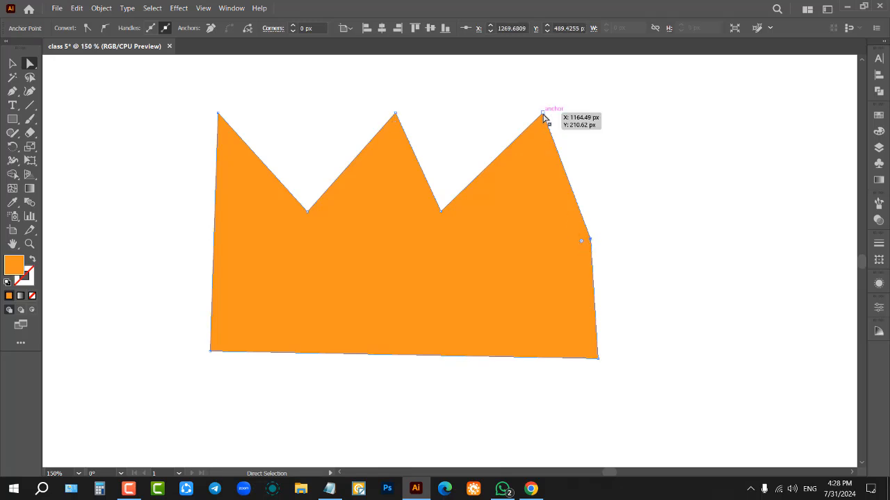
- Remove the crown shape so the canvas is empty
left_click(12, 63)
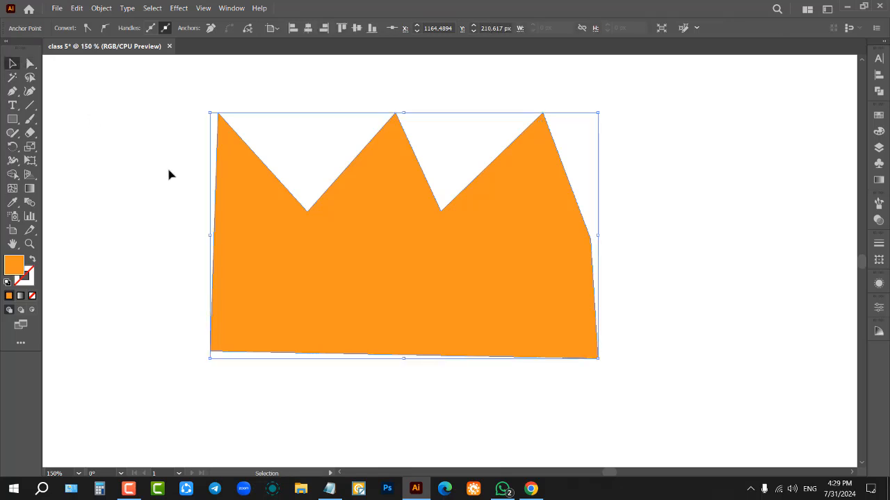
key("ctrl+z")
key("ctrl+z")
key("ctrl+z")
key("ctrl+z")
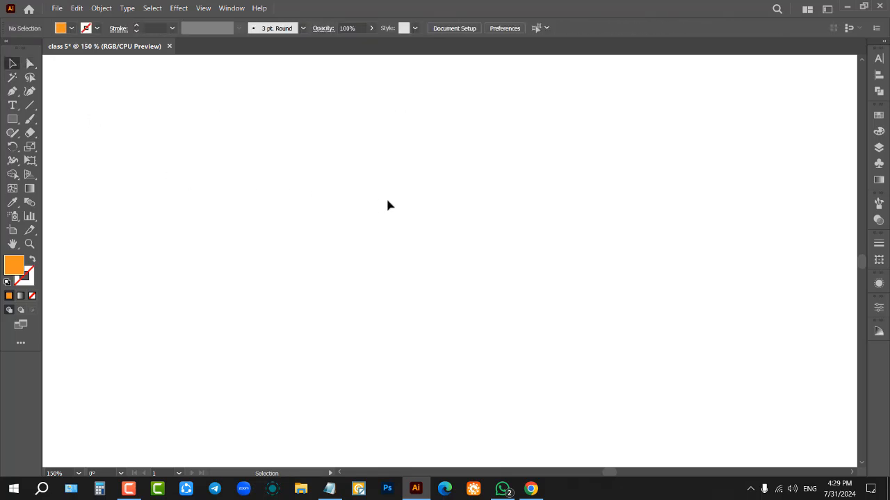
- Draw a wide orange rectangle across the middle of the canvas
left_click(12, 119)
left_click_drag(221, 149, 670, 323)
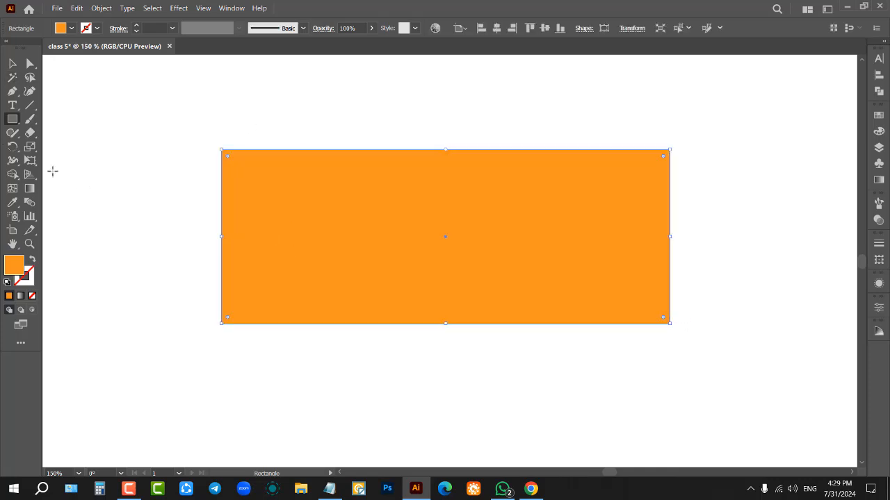
left_click(13, 65)
- Add five anchor points spread along the rectangle's top edge with the Pen tool, from about X 579 to X 1268 px
left_click(13, 91)
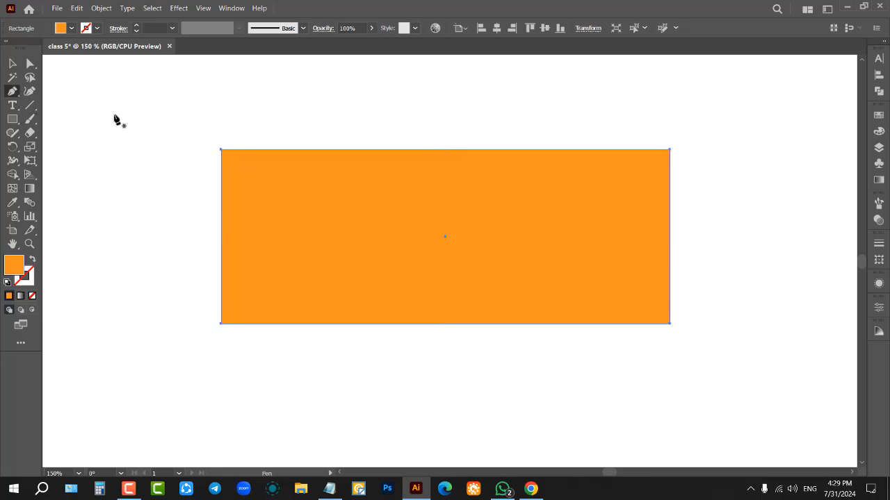
left_click(277, 150)
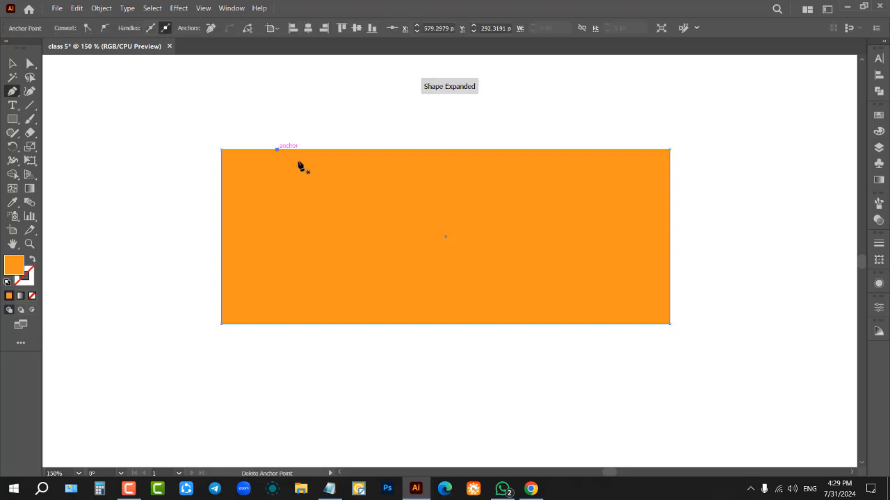
left_click(349, 149)
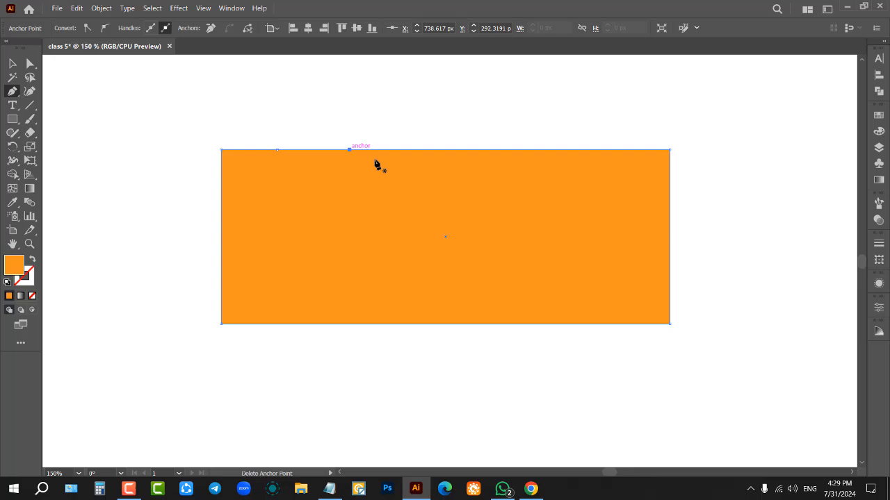
left_click(431, 150)
left_click(498, 150)
left_click(589, 150)
left_click(295, 149)
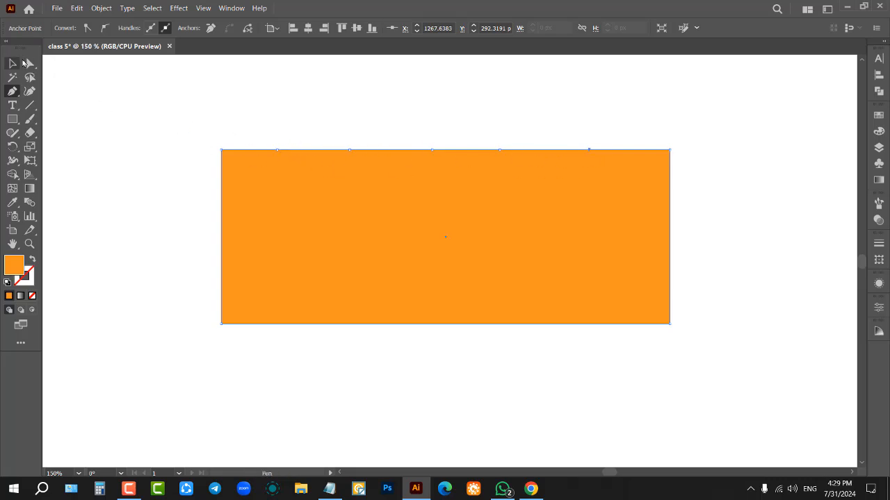
- Pull the first, third and fifth added points down into crown notches, the rightmost at about X 1270, Y 462 px, and deselect the shape
left_click(29, 64)
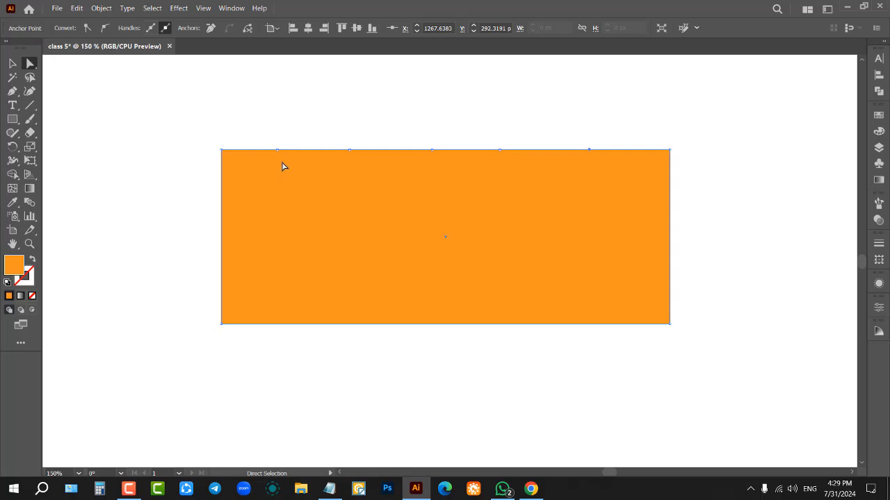
left_click_drag(277, 149, 297, 219)
left_click_drag(432, 150, 434, 222)
left_click_drag(590, 150, 590, 225)
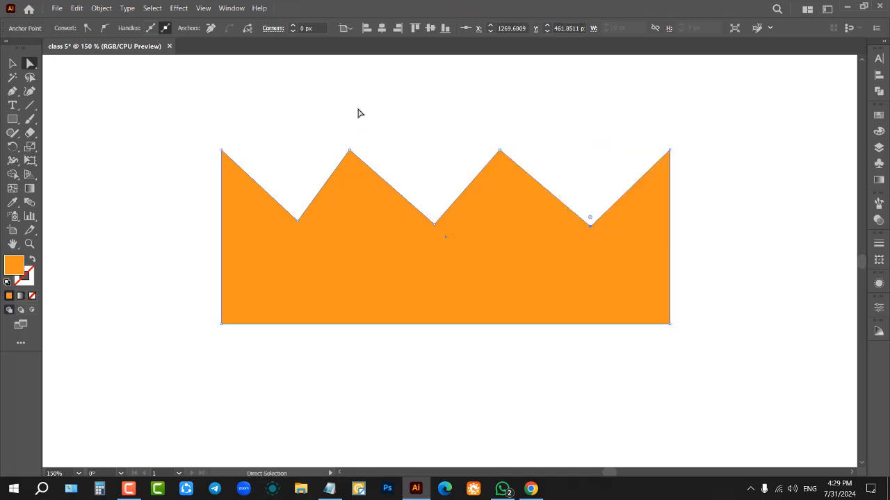
left_click(358, 113)
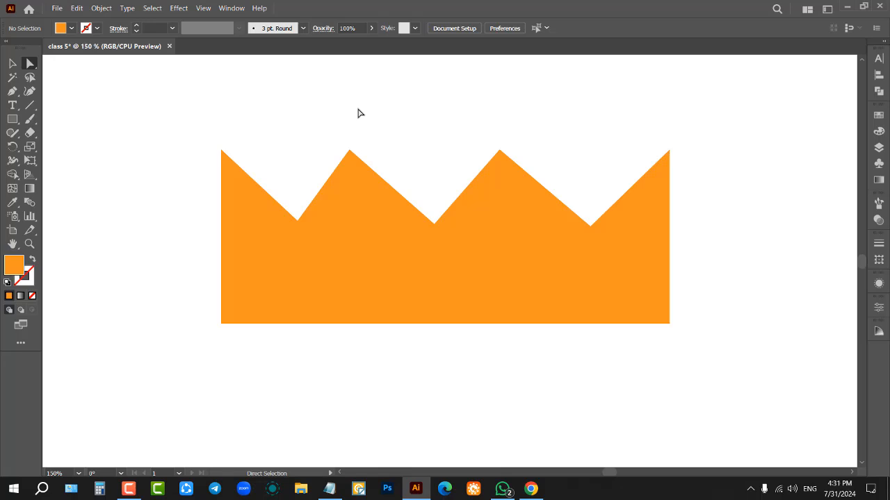
- Bend the crown's straight bottom edge upward into a shallow arc from its middle, and deselect the shape
left_click(7, 95)
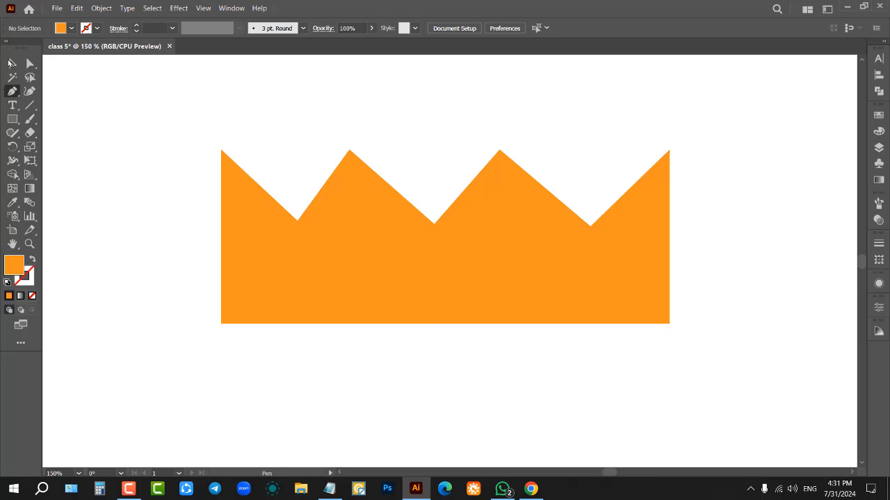
left_click(12, 64)
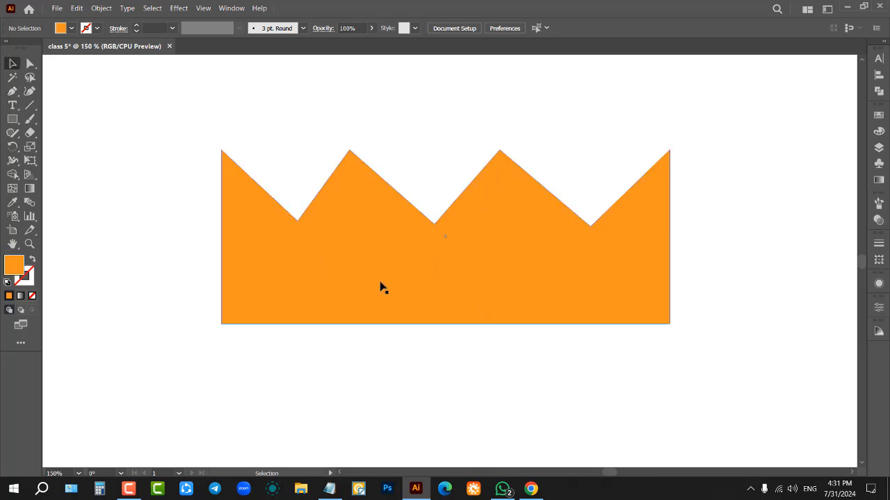
left_click(451, 276)
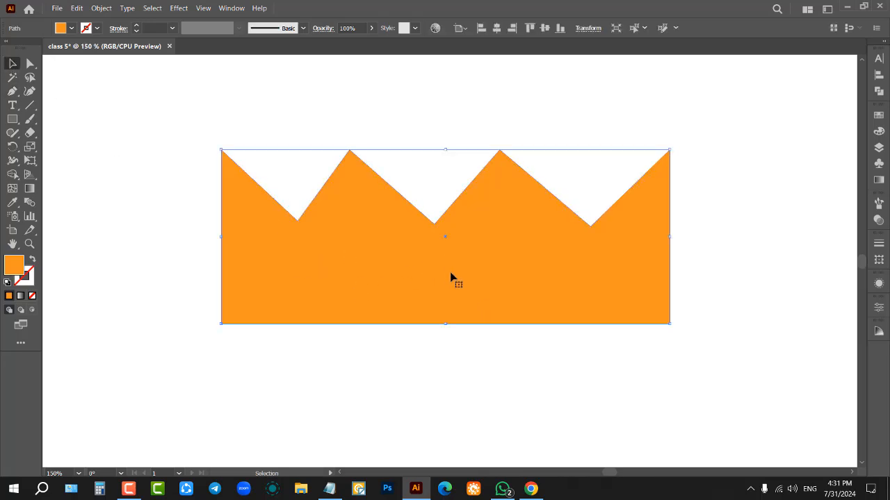
left_click(12, 91)
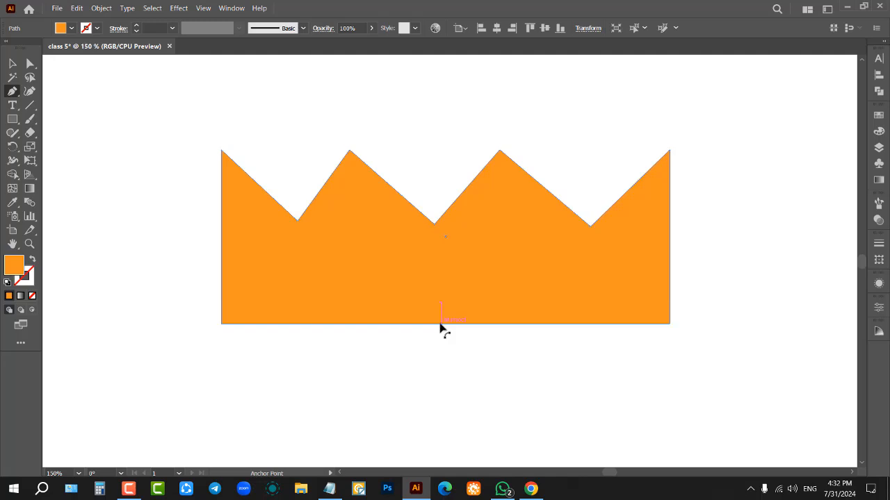
left_click_drag(441, 324, 440, 300)
left_click(11, 64)
left_click(162, 154)
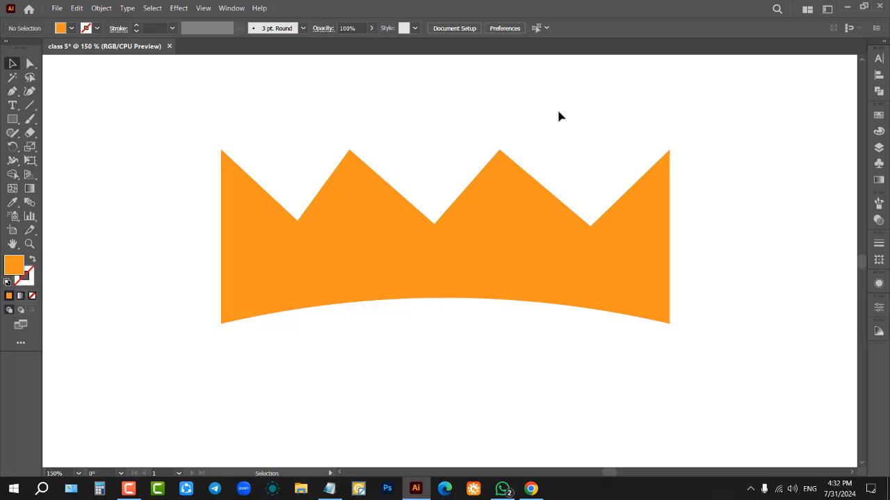
- Flatten the crown's arched bottom edge back to a straight line and reselect the shape
left_click(519, 217)
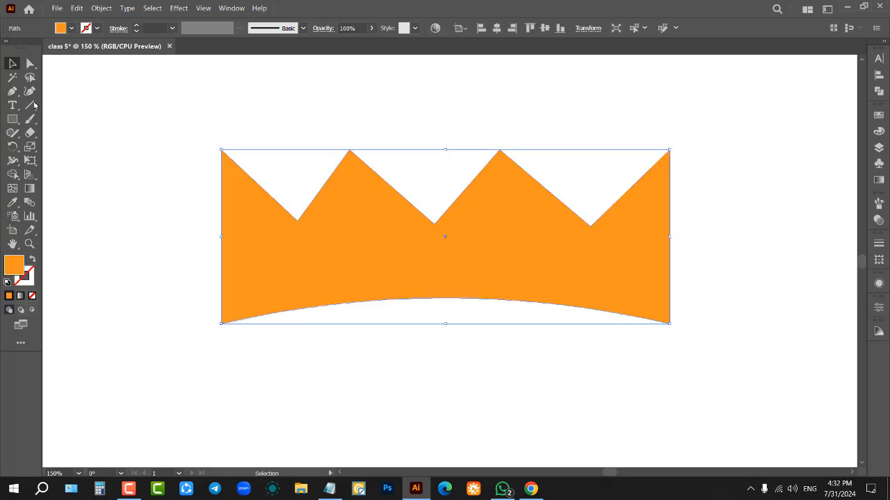
left_click(12, 91)
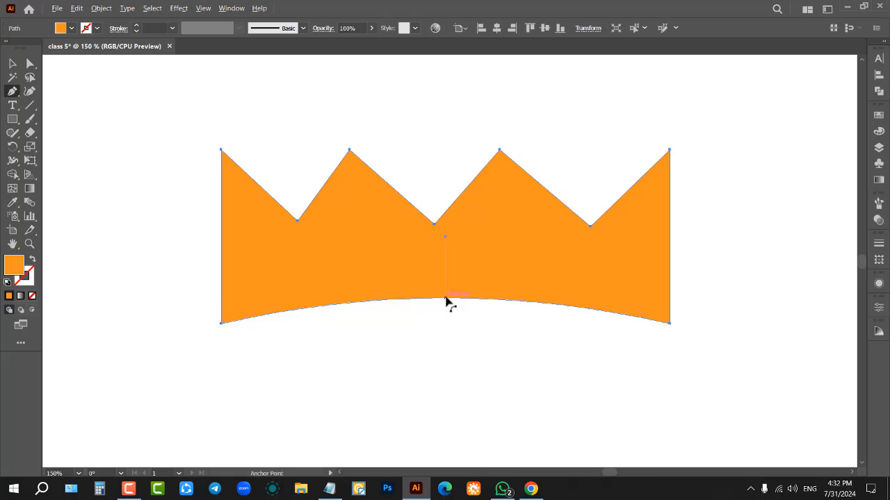
left_click_drag(446, 297, 447, 324)
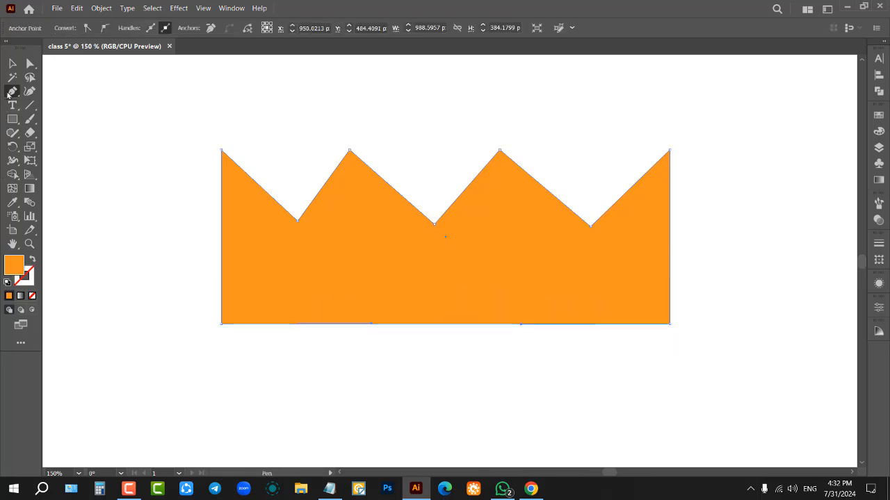
left_click(12, 63)
left_click(151, 117)
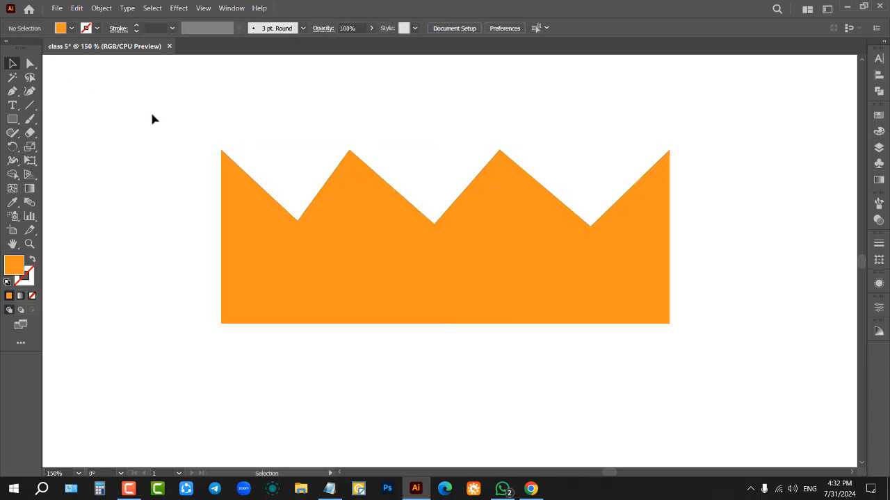
left_click(446, 270)
left_click(154, 145)
left_click(509, 309)
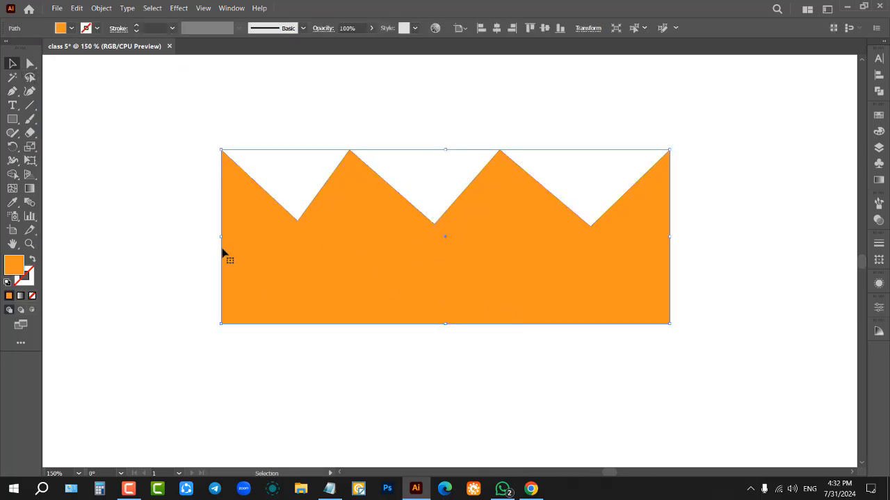
- Curve the crown's bottom edge upward into an arch from near its midpoint, and leave the shape deselected
left_click(12, 91)
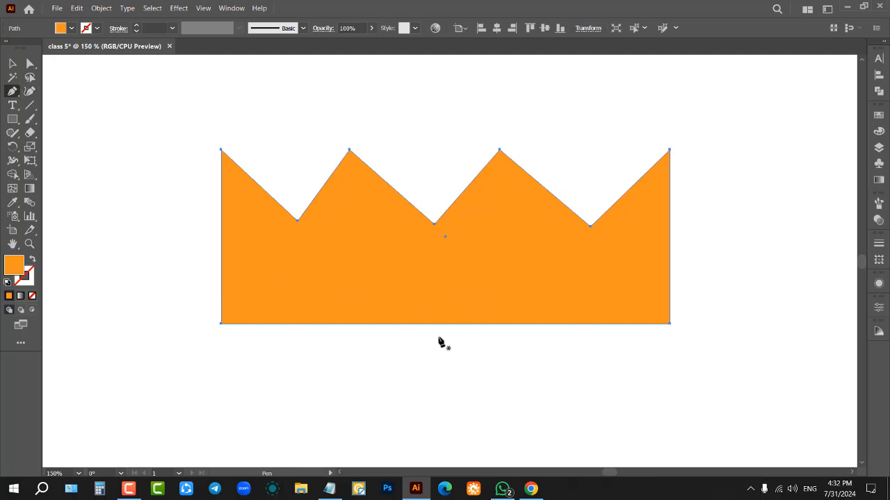
key("alt")
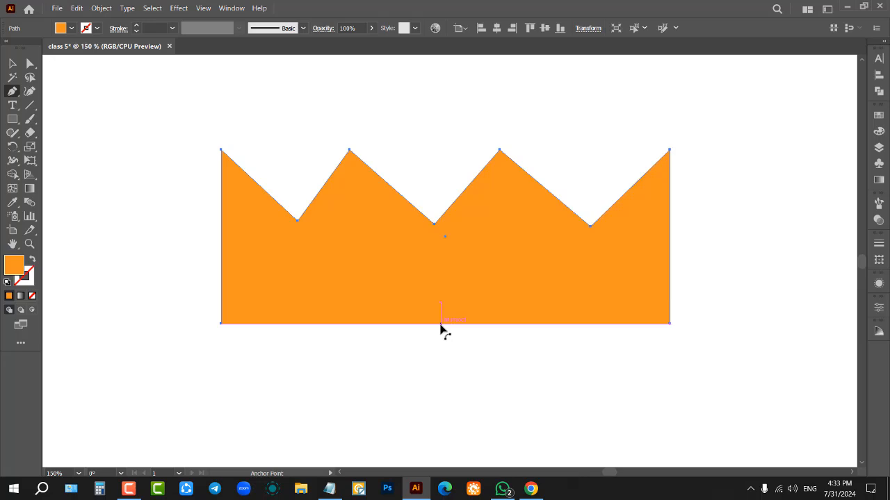
left_click_drag(440, 324, 435, 291)
key("v")
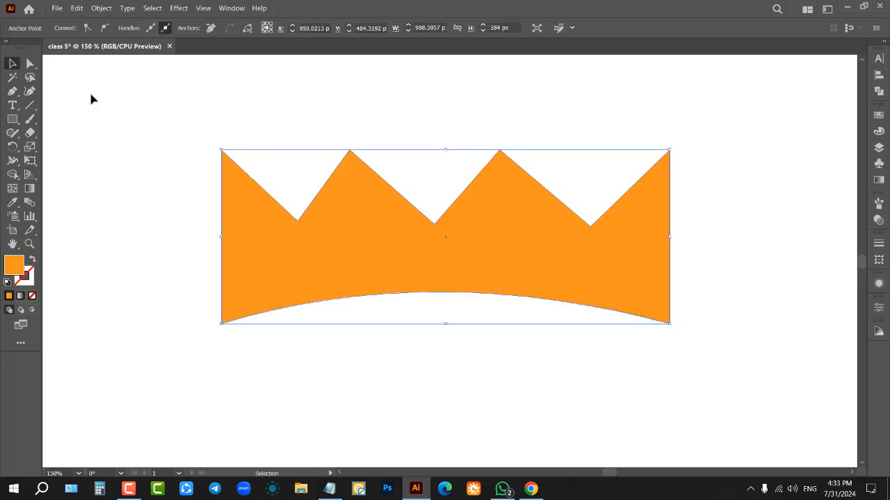
left_click(186, 136)
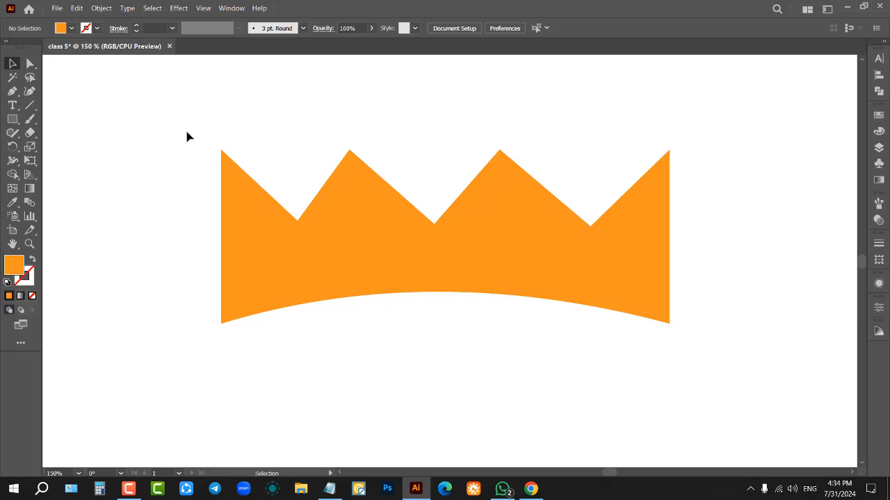
- Delete the crown and draw a larger, taller orange rectangle across the middle of the canvas
left_click_drag(172, 132, 513, 372)
key("Delete")
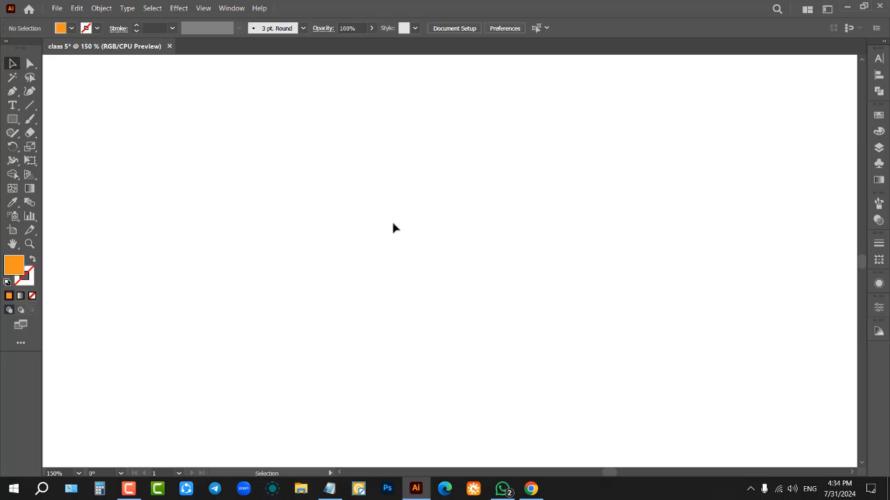
left_click(13, 119)
left_click_drag(219, 109, 677, 368)
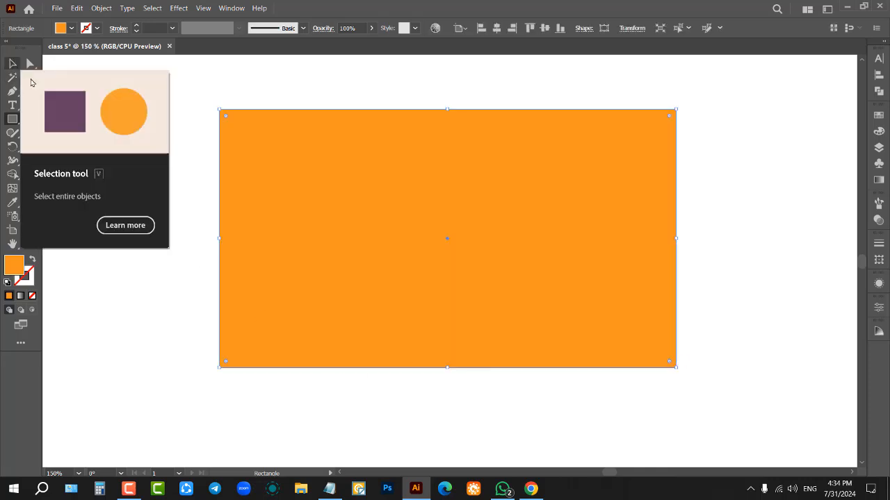
- Select the rectangle and add four anchor points along its top edge, from about X 605 to X 1238 px
left_click(13, 64)
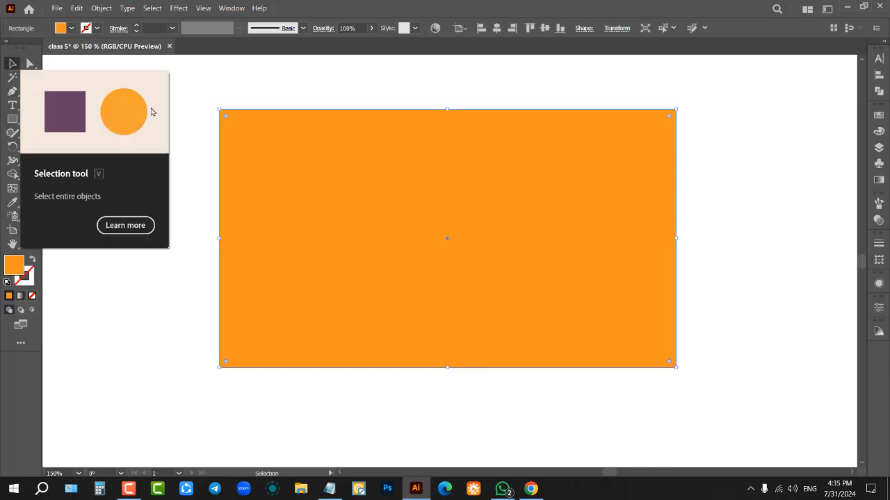
left_click(164, 137)
left_click(454, 225)
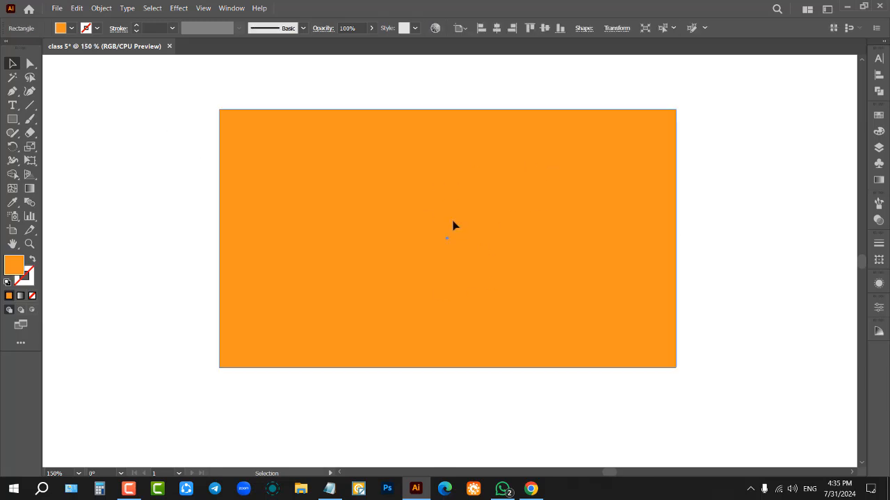
left_click(11, 91)
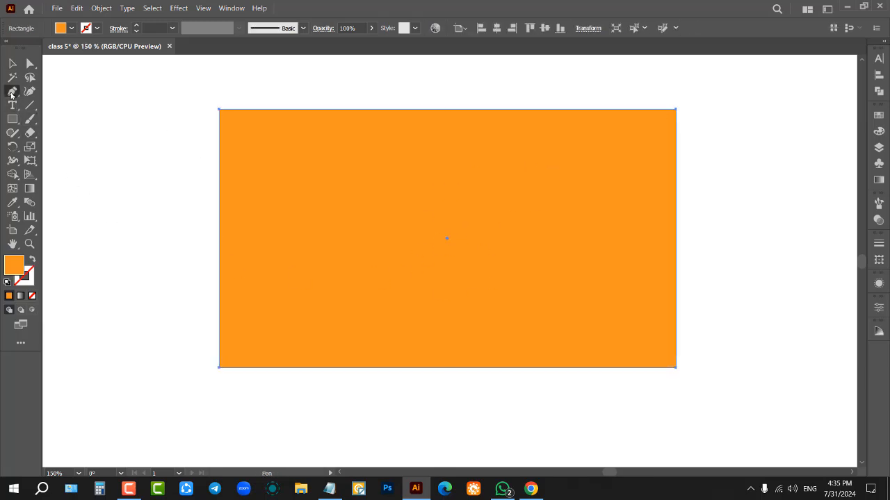
left_click(289, 110)
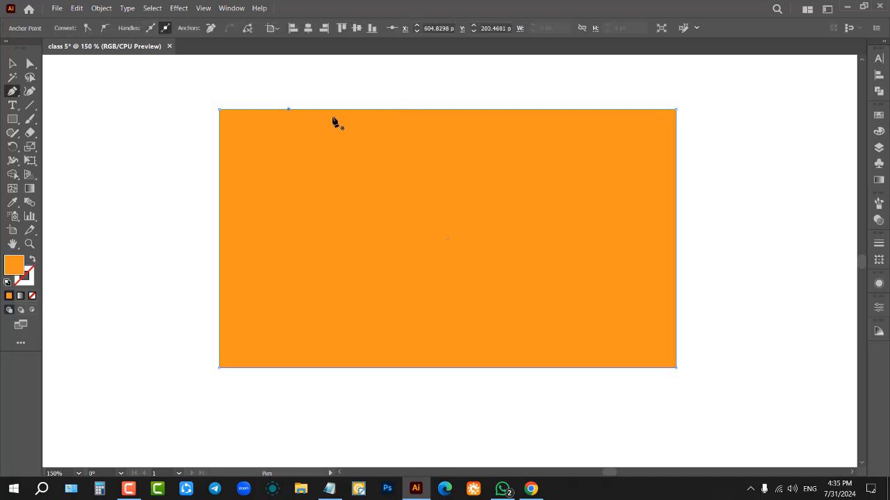
left_click(373, 109)
left_click(472, 109)
left_click(575, 109)
- Try pulling the first and third added points down to about Y 402 and Y 413 px, and undo both moves
left_click(30, 65)
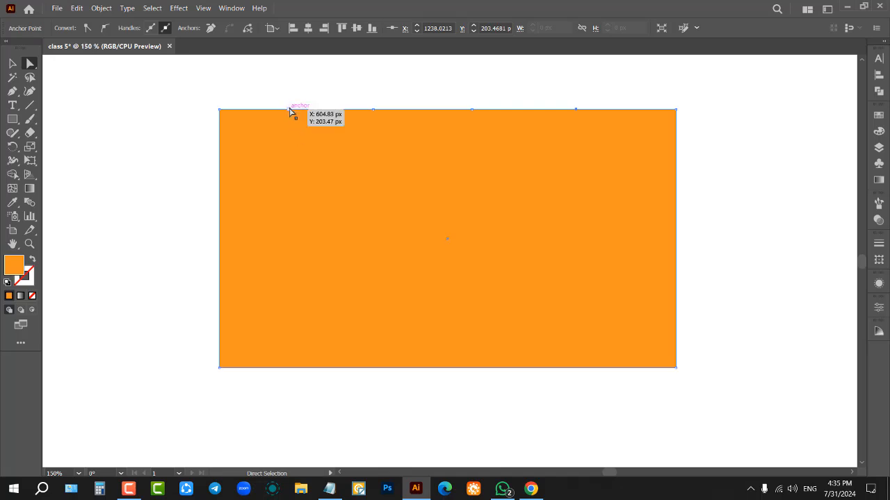
left_click_drag(288, 110, 294, 198)
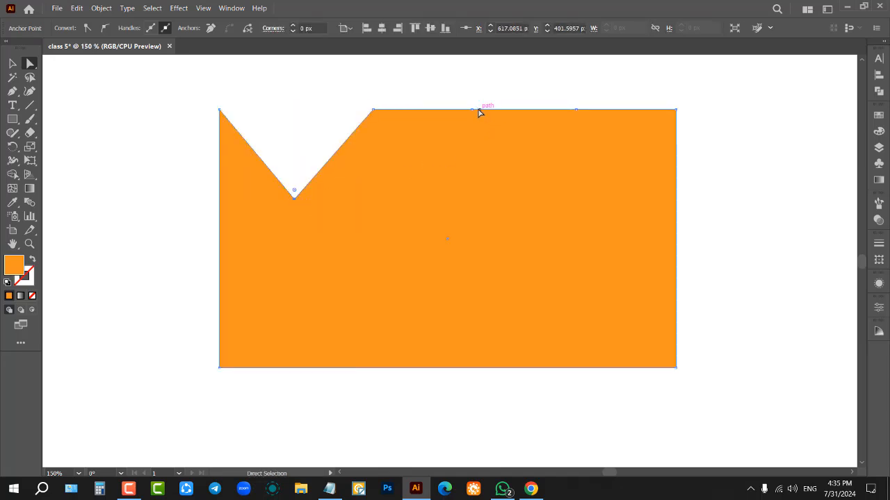
left_click_drag(470, 112, 474, 203)
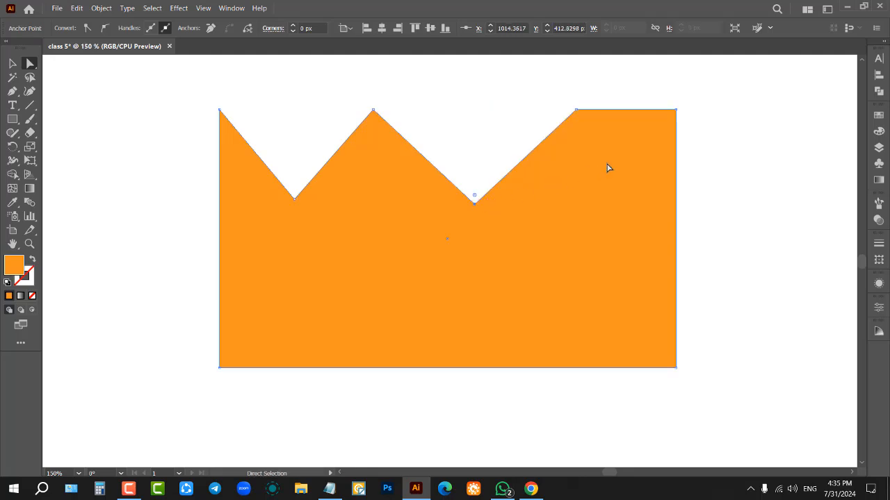
key("ctrl+z")
key("ctrl+z")
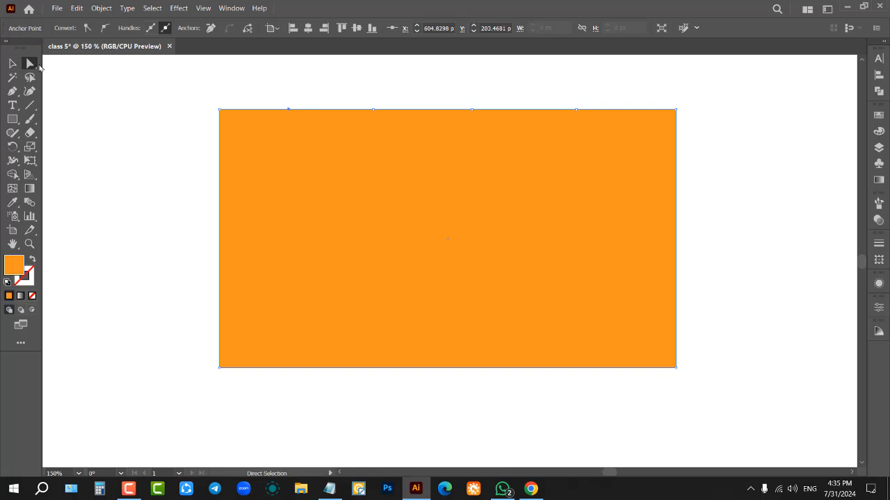
- Respace the four added points along the top edge, the last to about X 1287 px, and add a fifth at about X 1091 px
left_click_drag(288, 109, 270, 113)
left_click_drag(376, 109, 345, 109)
left_click_drag(471, 110, 421, 109)
left_click_drag(577, 109, 598, 109)
left_click(11, 91)
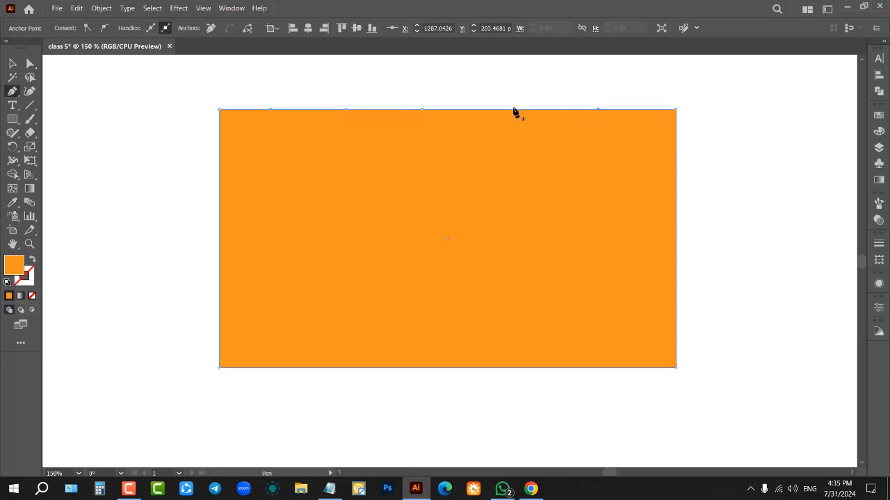
left_click(509, 110)
left_click(12, 64)
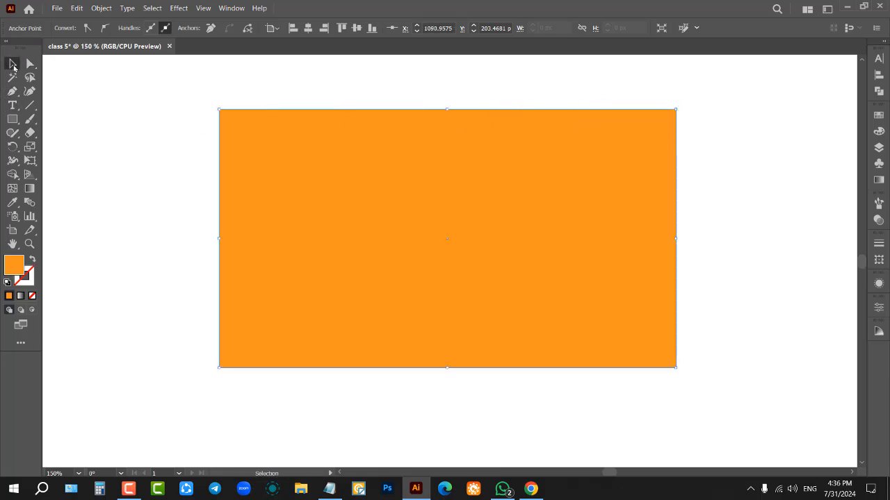
- Pull the first, third and fifth added top-edge points down to about Y 363, 371 and 357 px to form the crown's notches
left_click(30, 64)
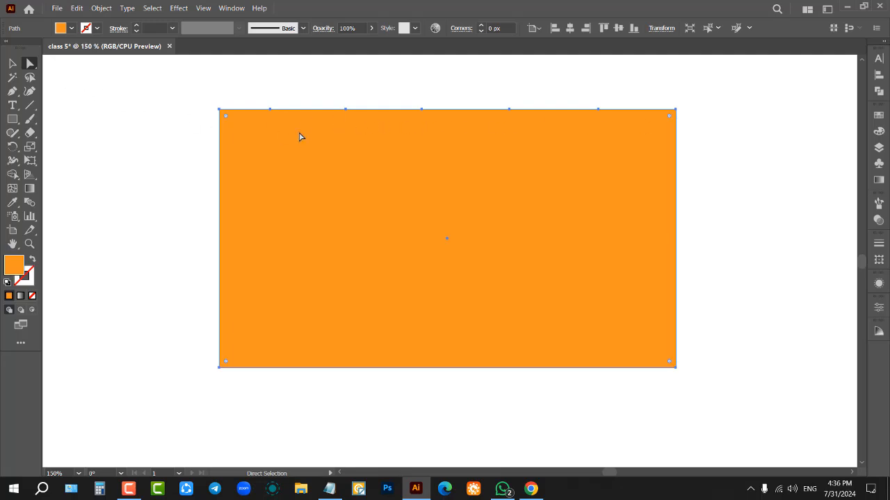
left_click_drag(274, 116, 287, 147)
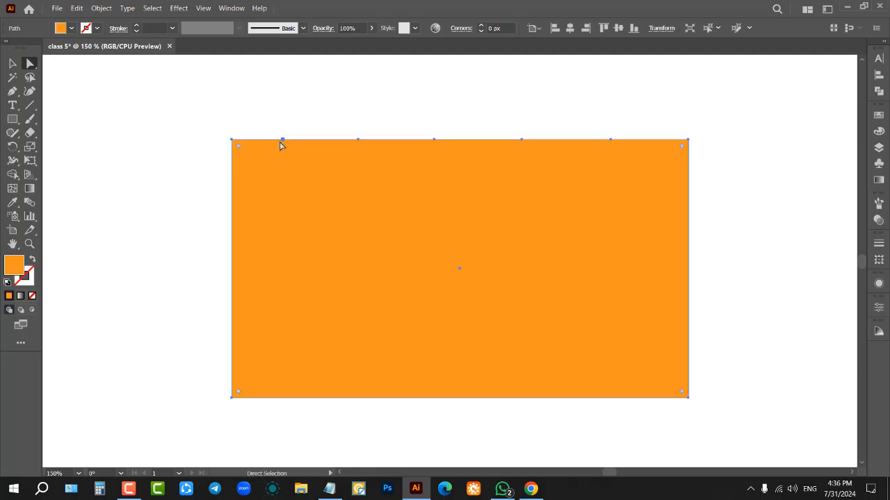
key("ctrl+z")
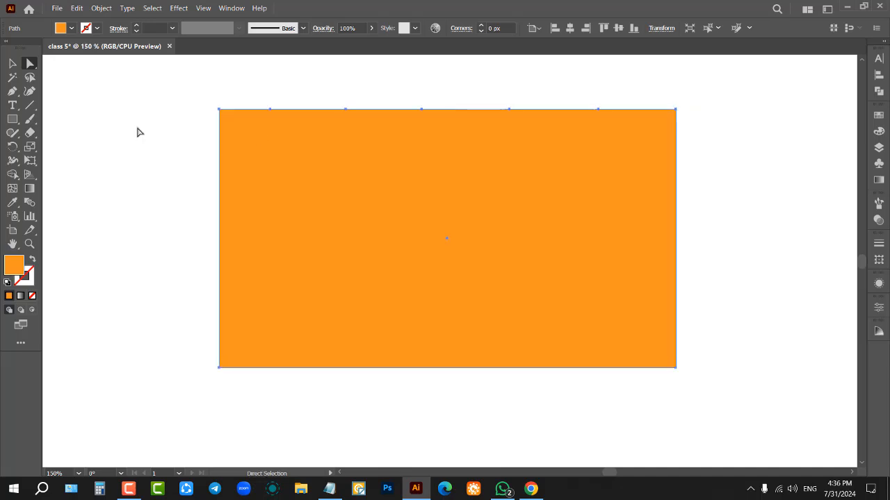
left_click(136, 133)
left_click_drag(272, 111, 287, 181)
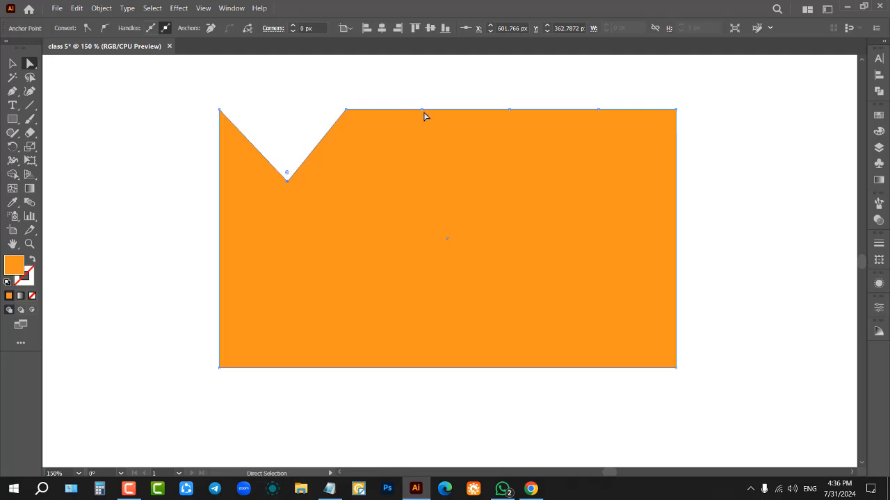
left_click_drag(423, 112, 429, 185)
left_click_drag(598, 111, 589, 178)
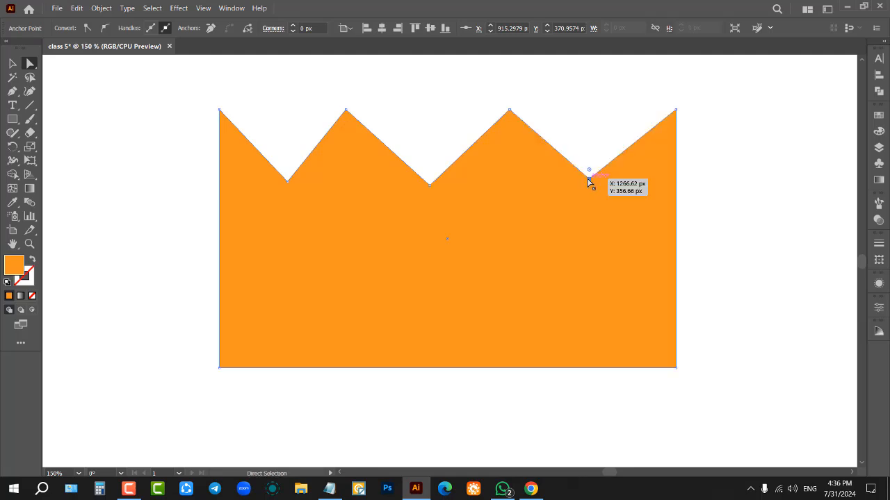
- Bend the crown's straight bottom edge upward into a shallow arch using the Pen tool, and deselect the shape
left_click(11, 64)
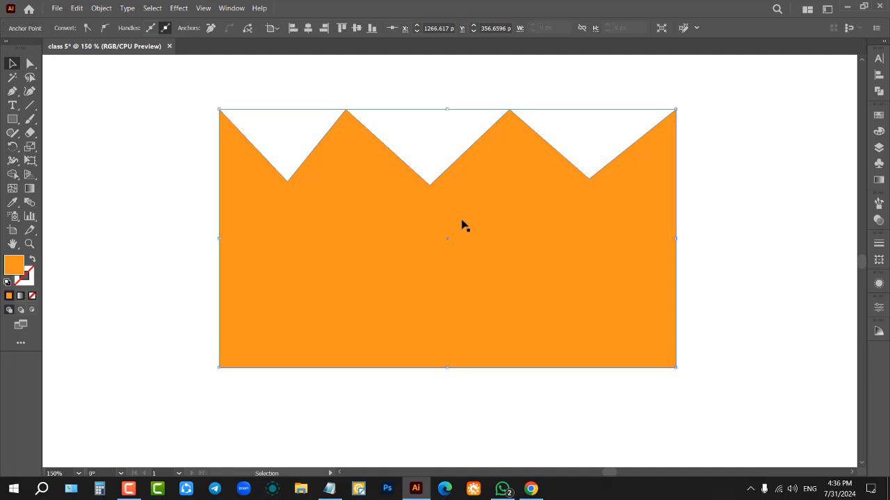
scroll(435, 210, "down", 1)
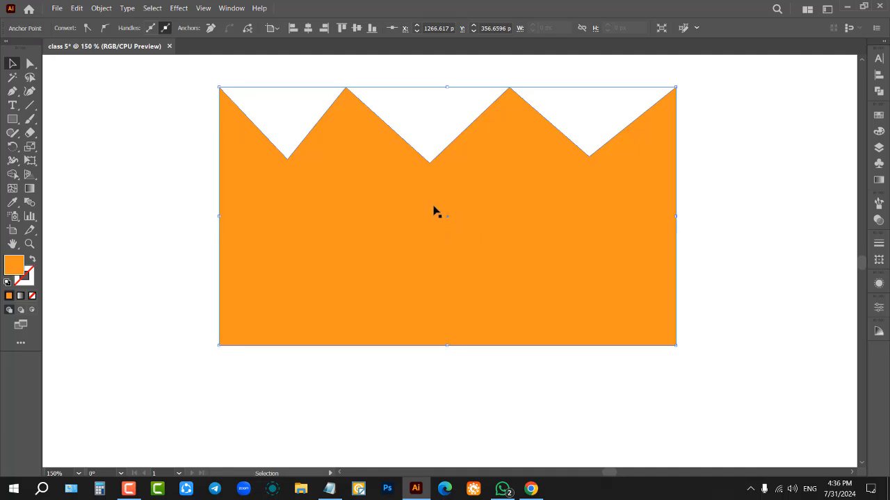
left_click(13, 93)
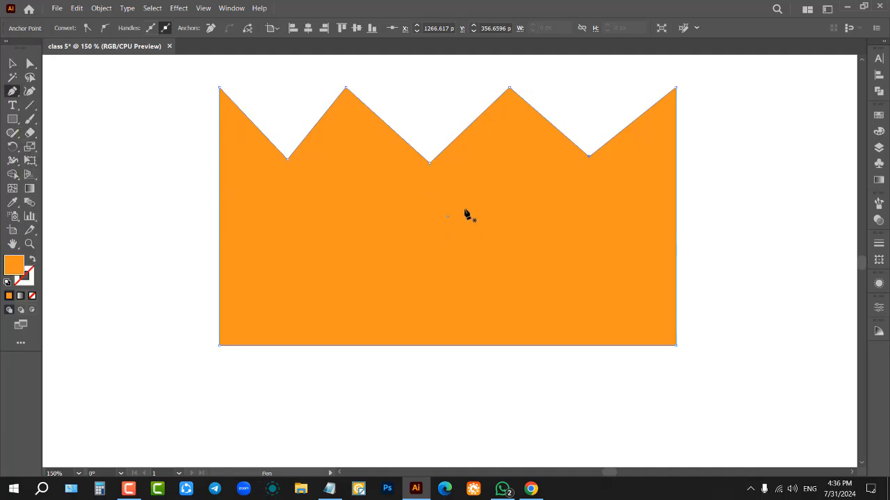
left_click(12, 64)
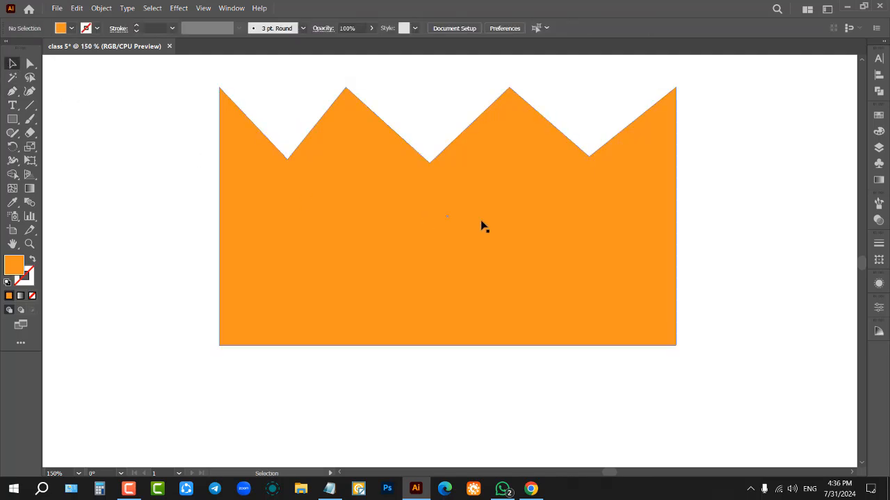
left_click(13, 91)
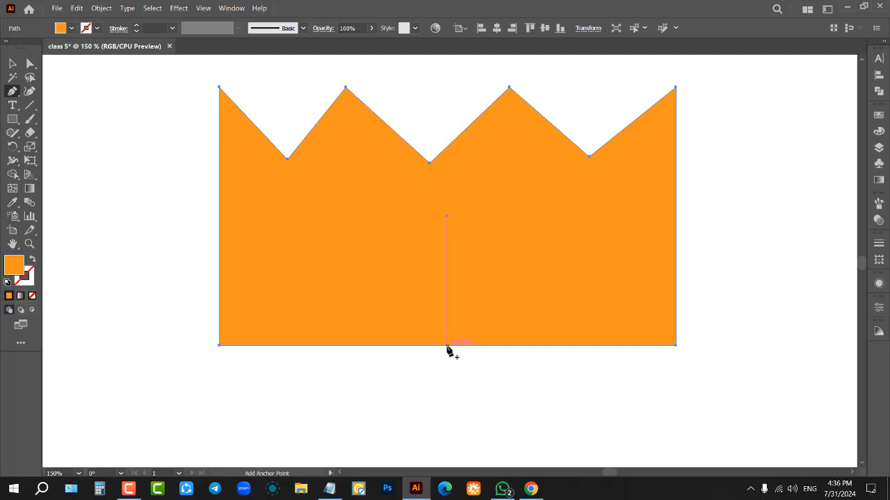
left_click_drag(447, 345, 440, 276)
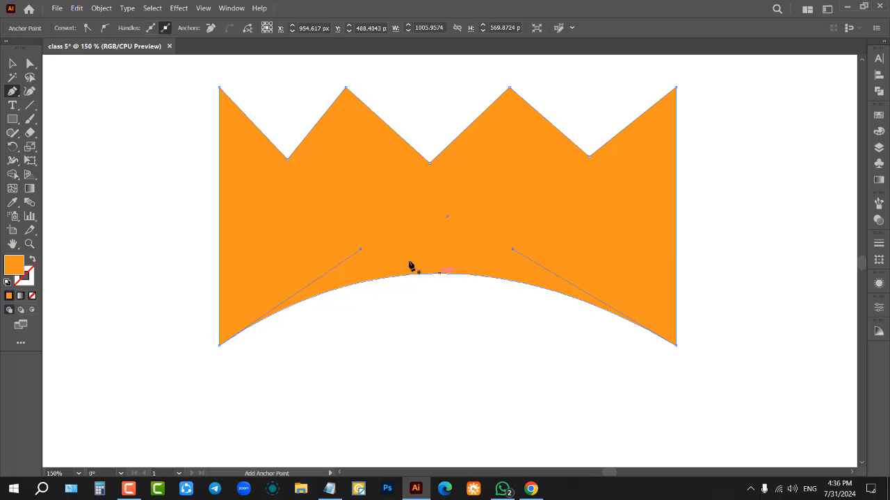
left_click(12, 63)
left_click(151, 152)
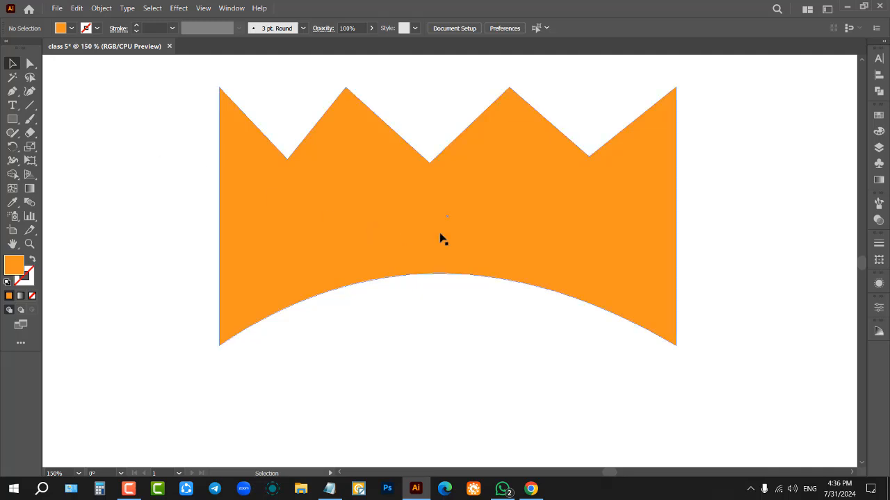
- Switch to Notepad, replace the final period of the class 4 line with ", crown", and return to Illustrator
left_click(330, 490)
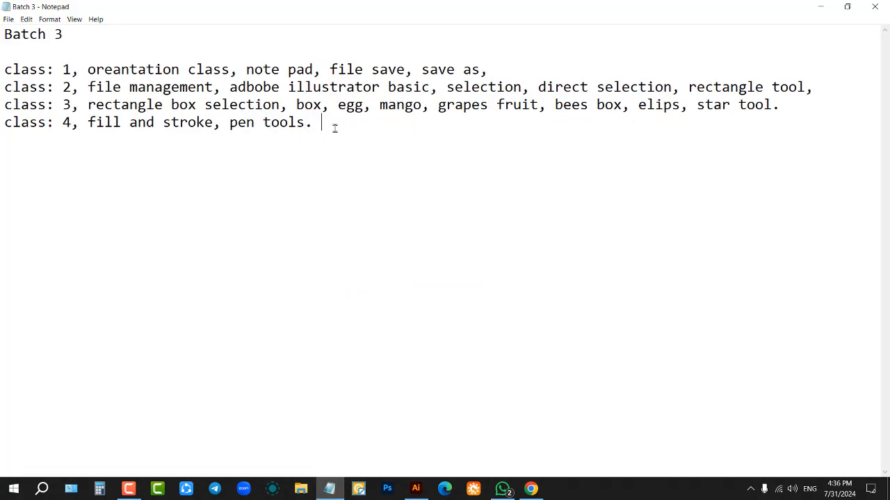
type("cr")
key("BackSpace")
type(", crown")
left_click(820, 7)
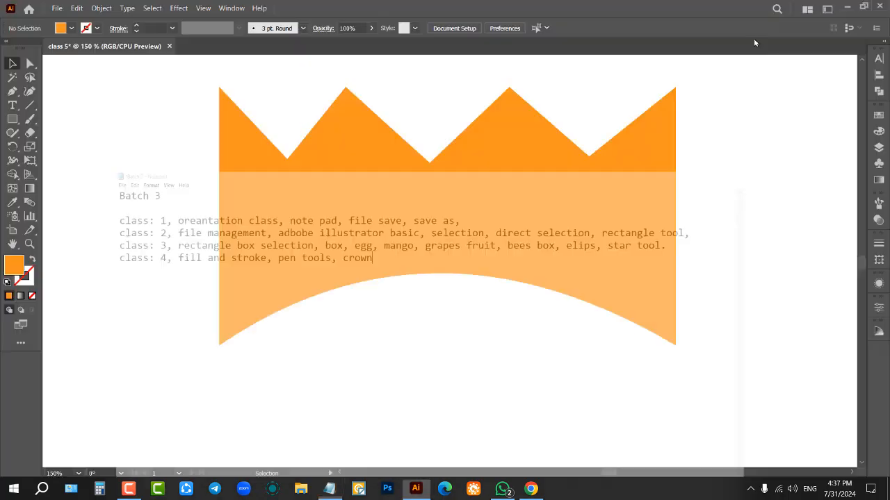
- Move the finished crown off the artboard to just below the large orange quadrilateral, leaving the artboard empty
left_click(391, 198)
scroll(390, 198, "down", 4)
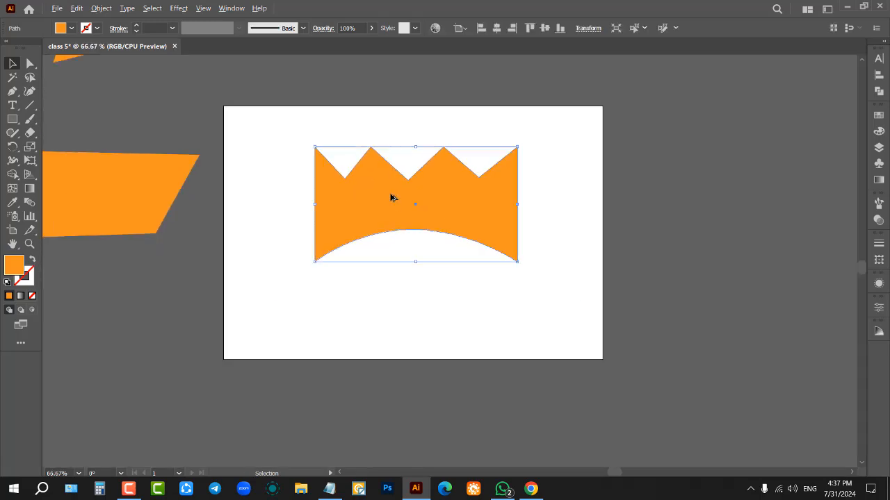
scroll(393, 197, "up", 1)
scroll(503, 187, "down", 2)
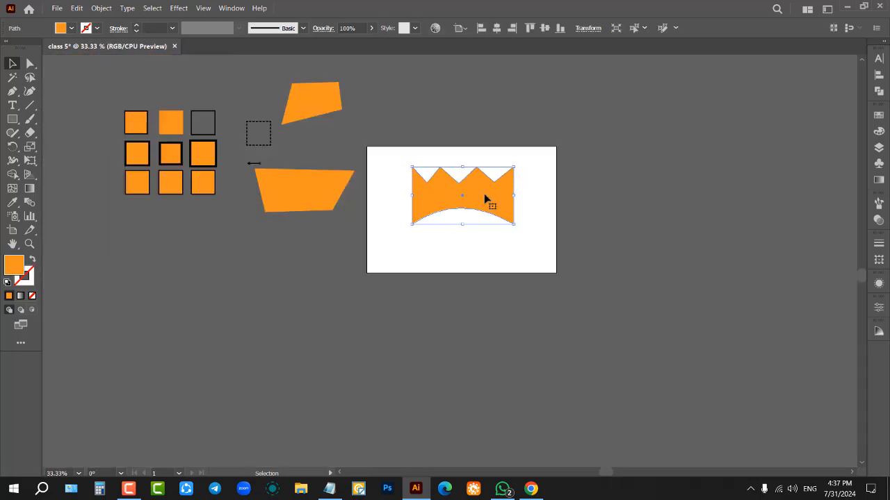
left_click_drag(484, 193, 260, 249)
scroll(508, 166, "up", 2)
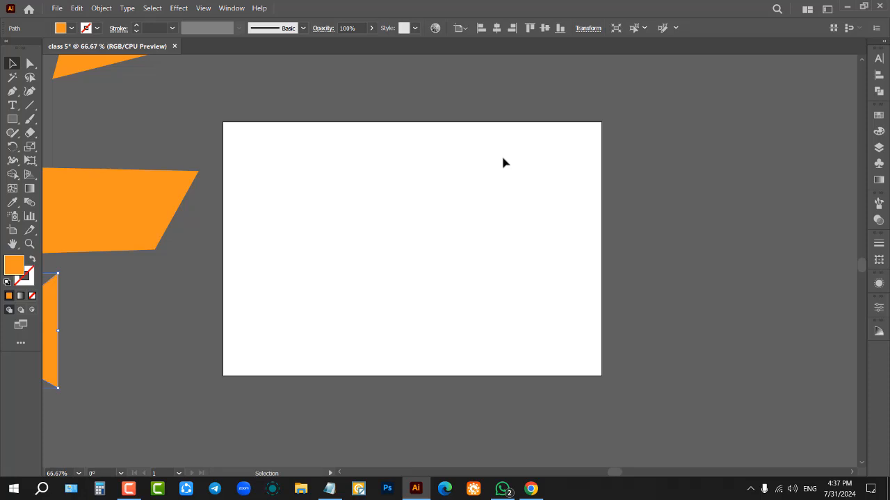
scroll(502, 159, "down", 1)
left_click(502, 158)
left_click_drag(160, 148, 63, 163)
left_click(174, 165)
scroll(402, 147, "up", 1)
scroll(399, 152, "up", 1)
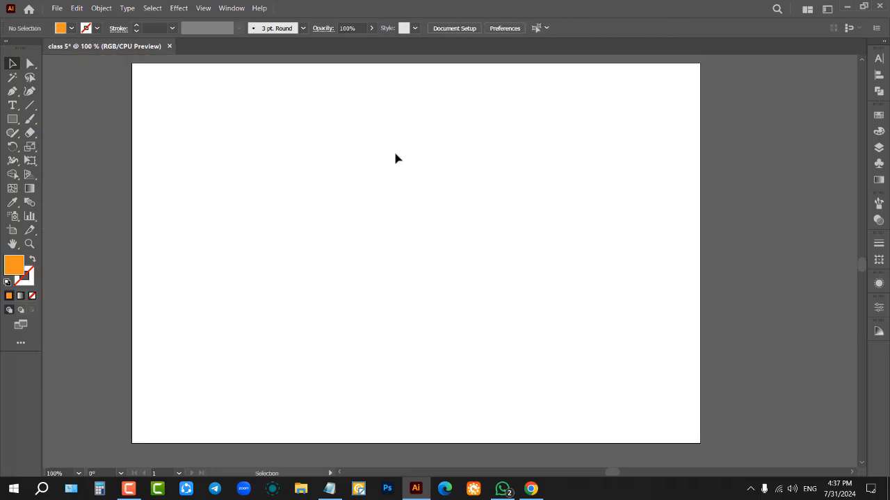
- Draw an orange rectangle about 676 by 501 px around the upper middle of the empty artboard
left_click(11, 93)
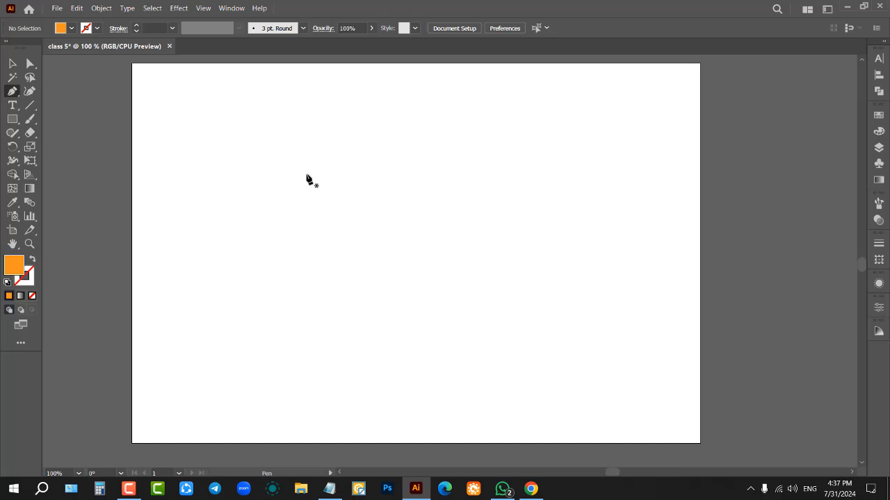
left_click(12, 91)
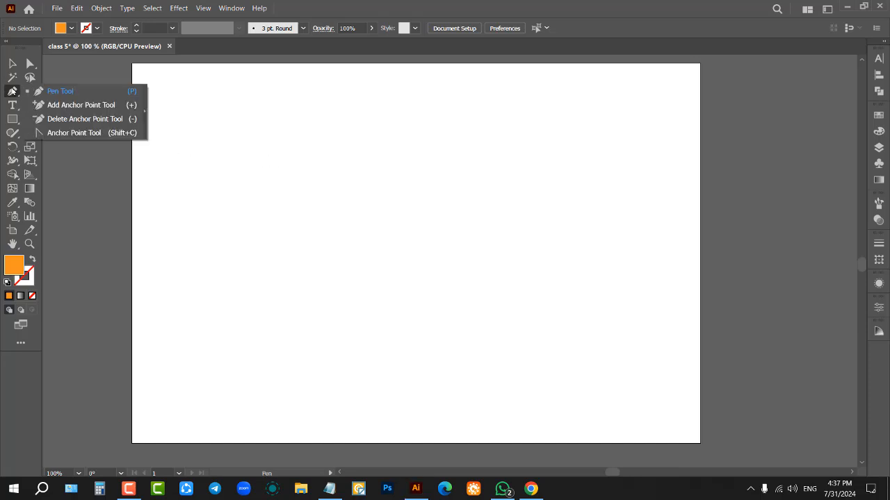
left_click(12, 119)
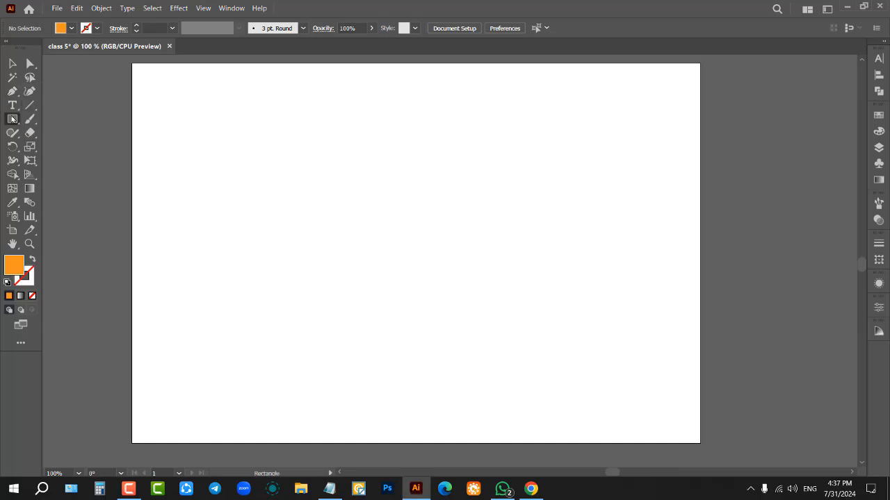
left_click_drag(305, 139, 509, 290)
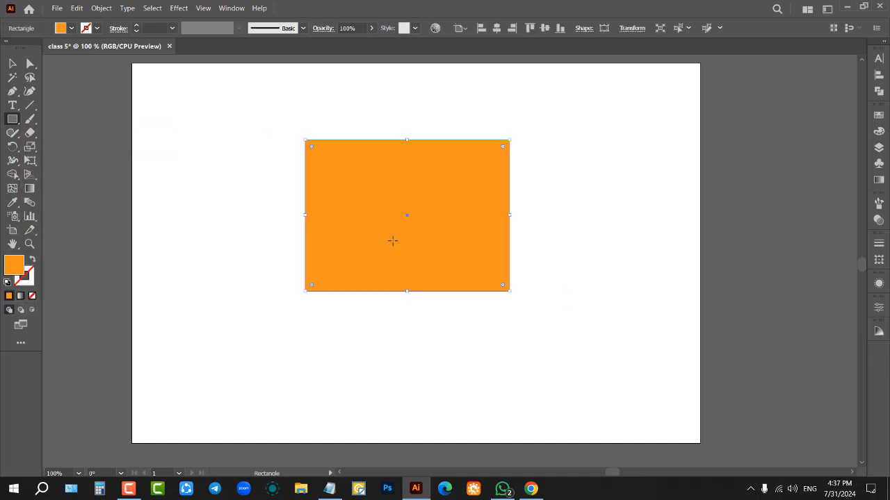
- Bend the rectangle's top edge into an upward arch, and try moving its left curve handle with the Pen tool
left_click(12, 92)
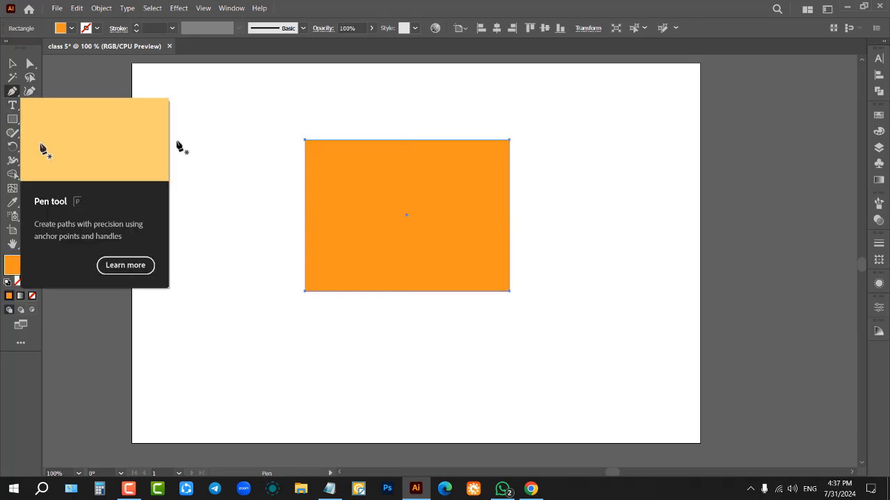
scroll(411, 151, "up", 1)
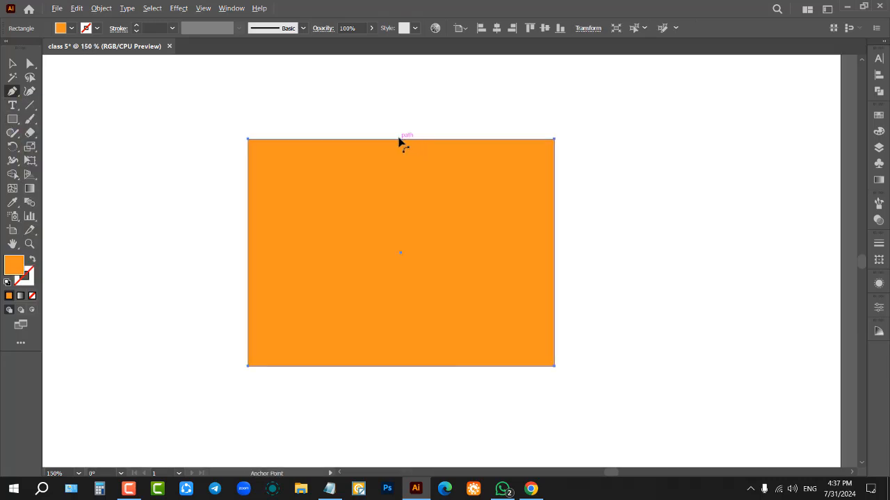
left_click_drag(400, 139, 398, 95)
scroll(399, 101, "up", 1)
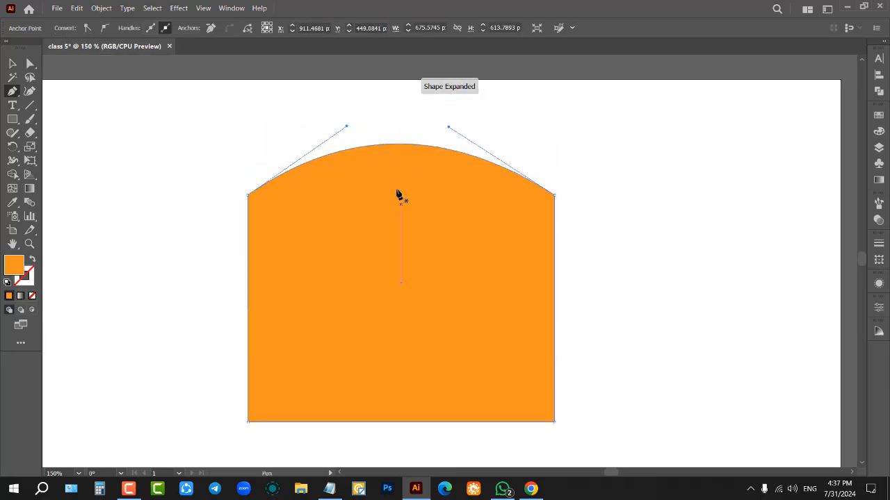
scroll(406, 132, "up", 2)
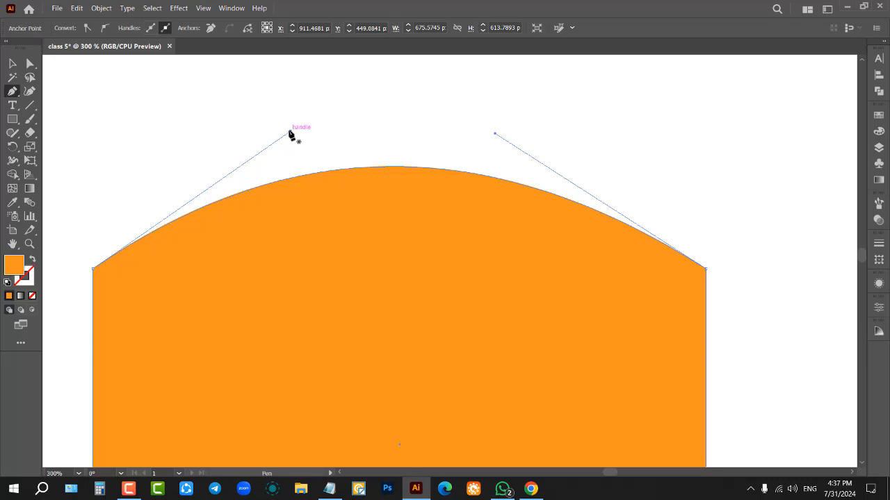
left_click_drag(290, 132, 267, 110)
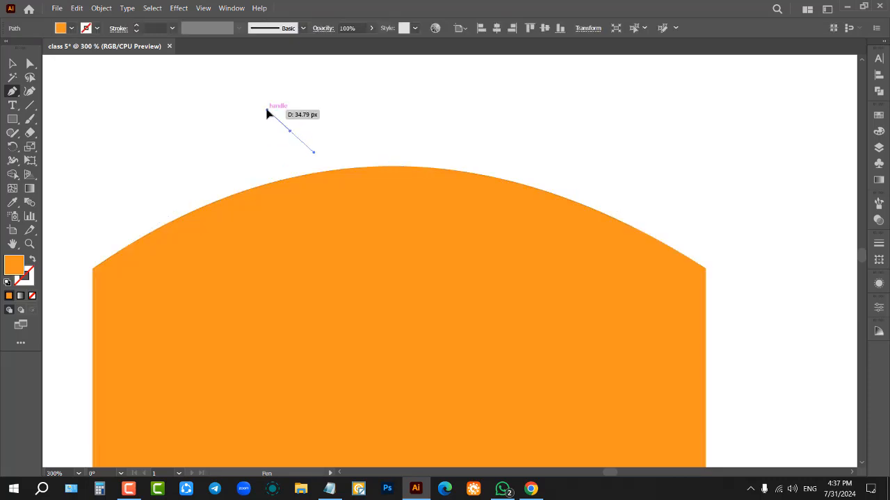
key("ctrl+z")
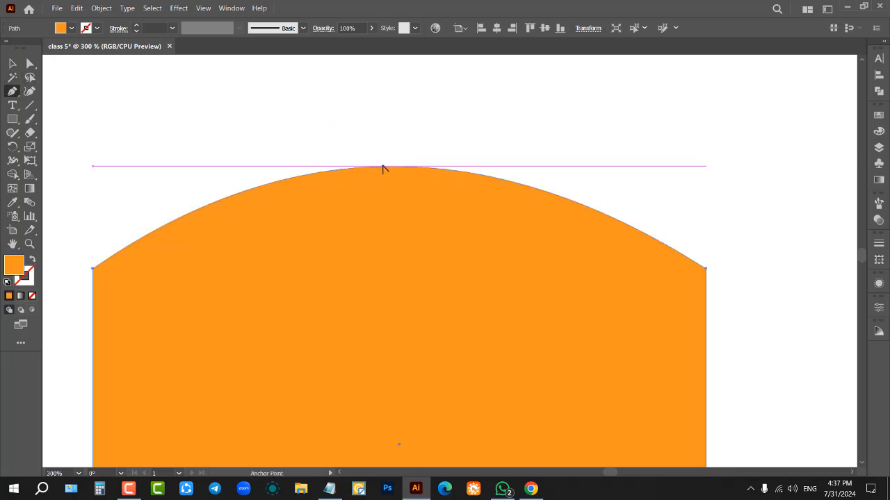
- Try reaching the arch's curve handles with the Direct Selection and Pen tools, and undo the bend of the top edge
left_click(12, 64)
left_click(270, 116)
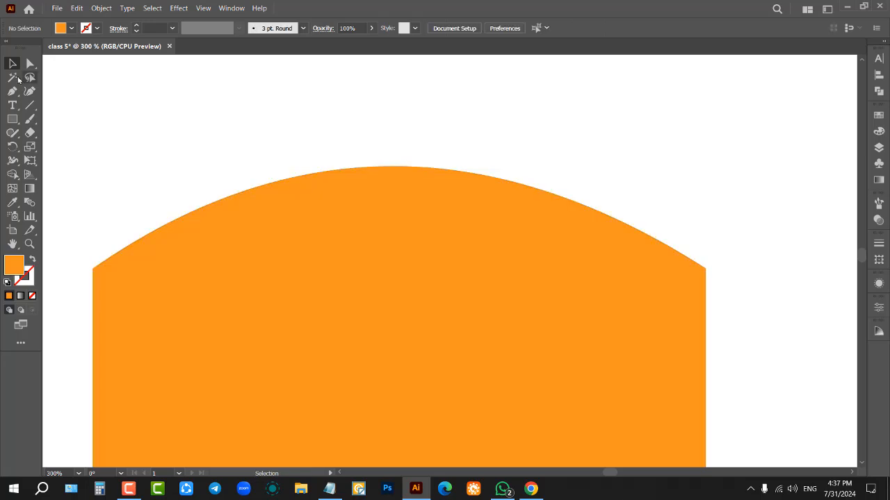
left_click(30, 63)
left_click(370, 219)
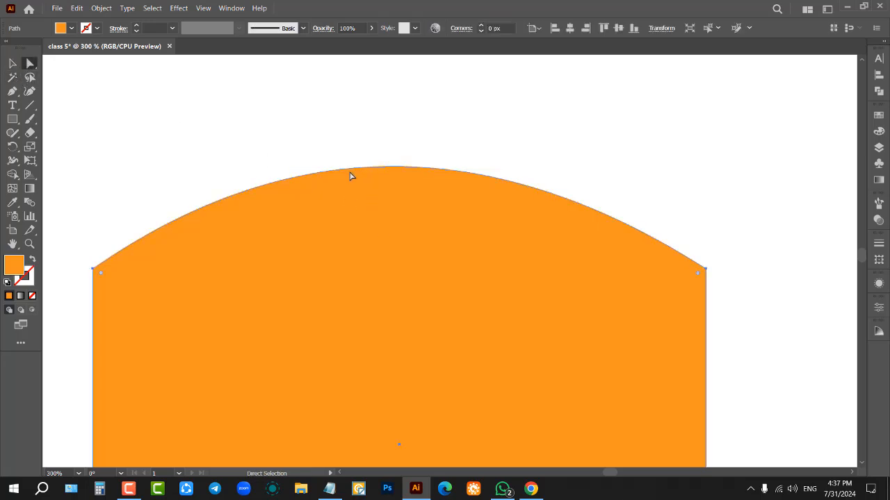
key("alt")
left_click(11, 91)
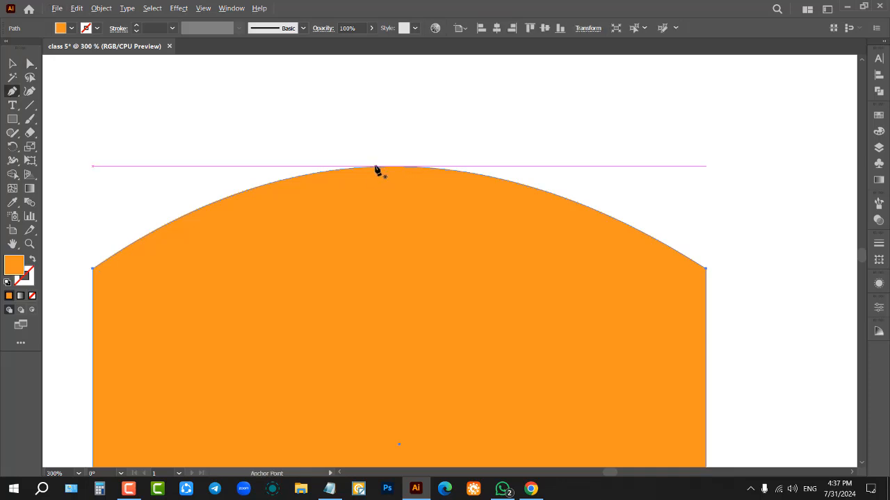
key("v")
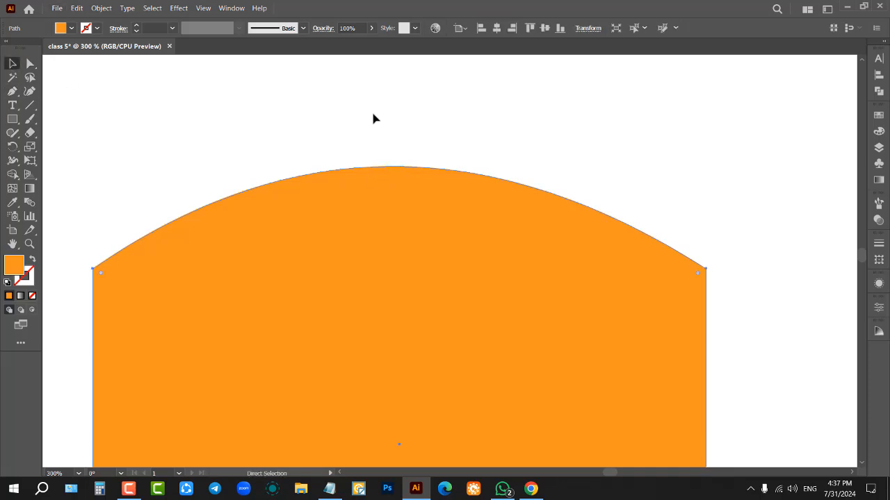
key("ctrl+z")
- Bend the rectangle's top edge into an upward arch again, and pull its left curve handle up and outward for a fuller left side
left_click(15, 91)
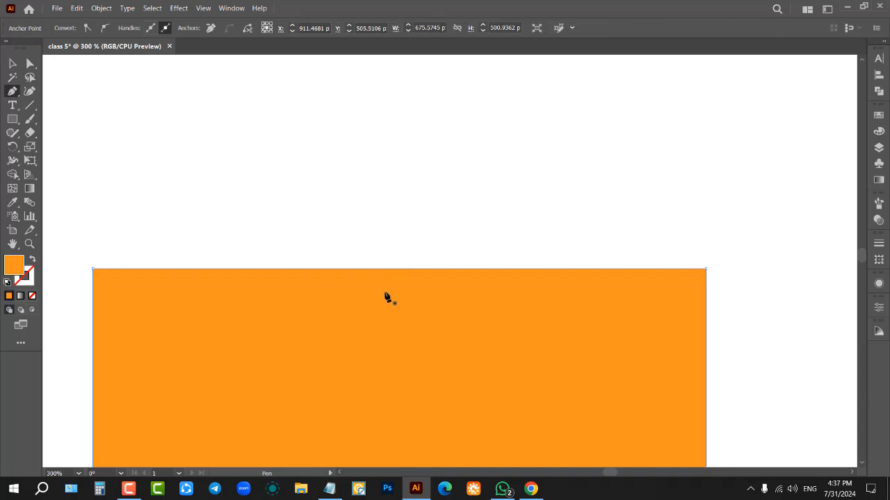
left_click_drag(386, 271, 387, 163)
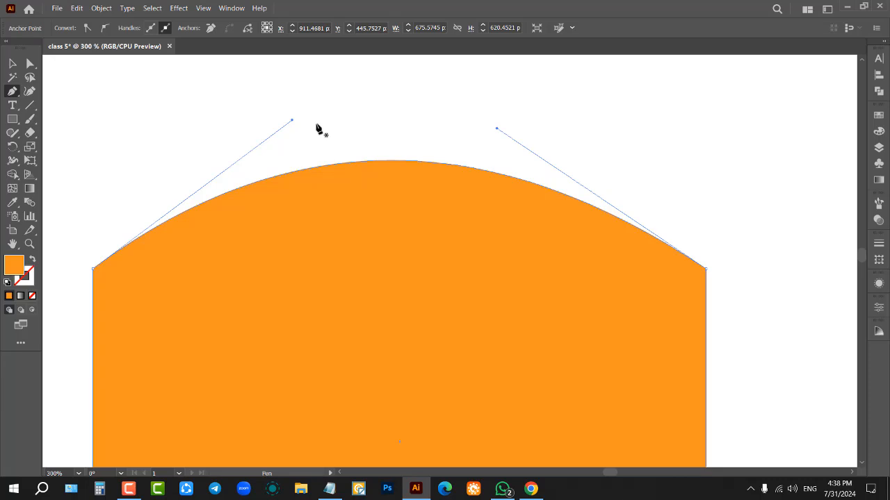
key("alt")
left_click_drag(292, 120, 217, 84)
scroll(270, 215, "up", 3)
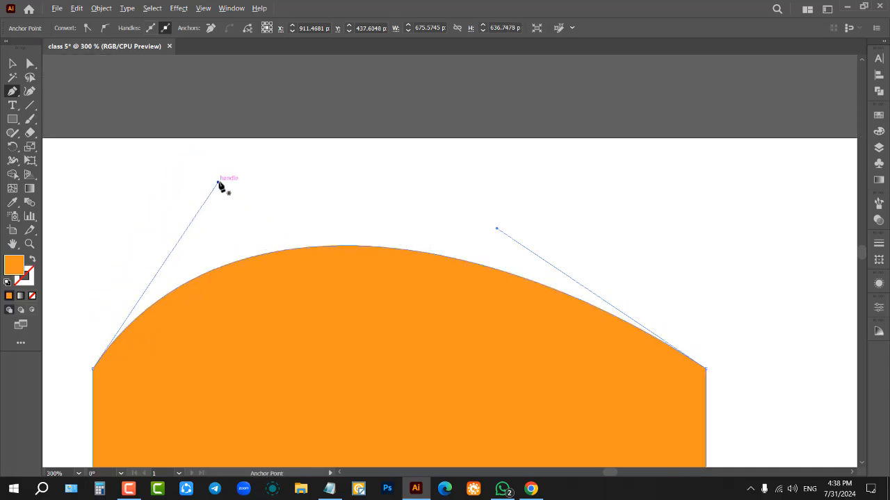
- Turn the rectangle's arched top edge into a wave by raising the left curve handle and flattening the right one inward
left_click_drag(218, 182, 223, 85)
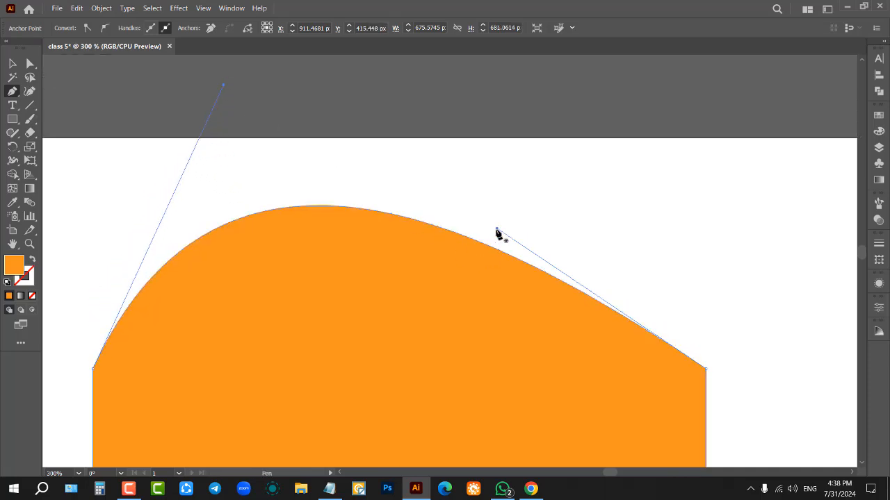
left_click_drag(497, 231, 340, 370)
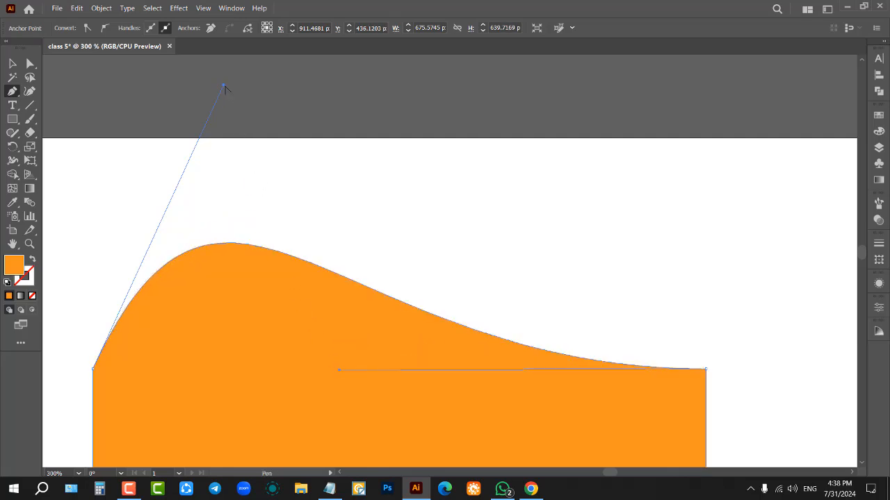
left_click_drag(224, 86, 405, 95)
scroll(397, 206, "down", 3)
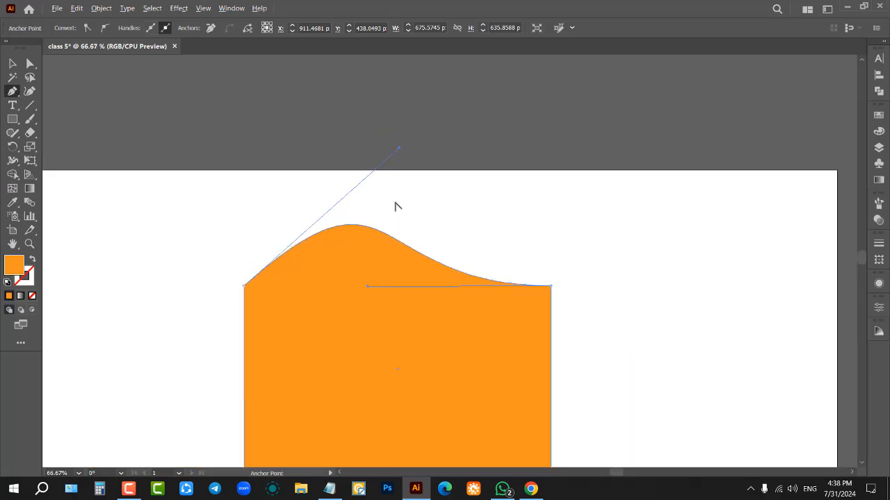
key("v")
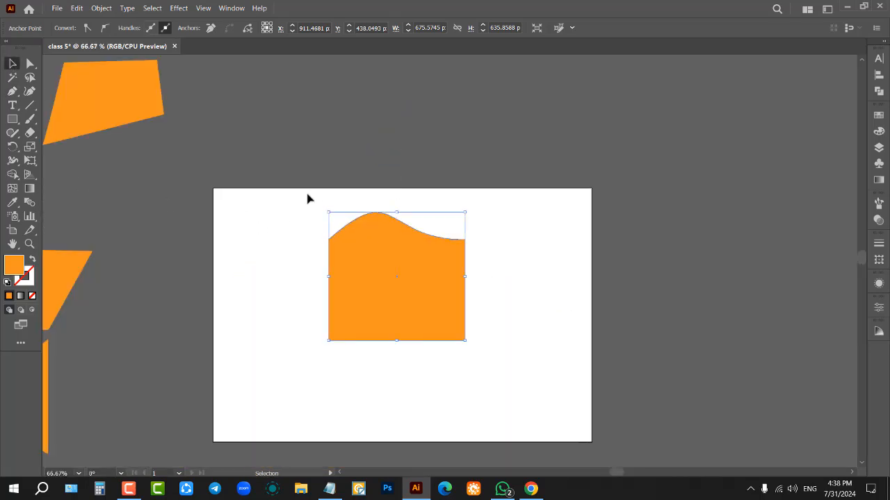
- Undo the handle adjustments and the bend of the rectangle's top edge
key("ctrl+z")
key("ctrl+z")
key("ctrl+z")
key("ctrl+z")
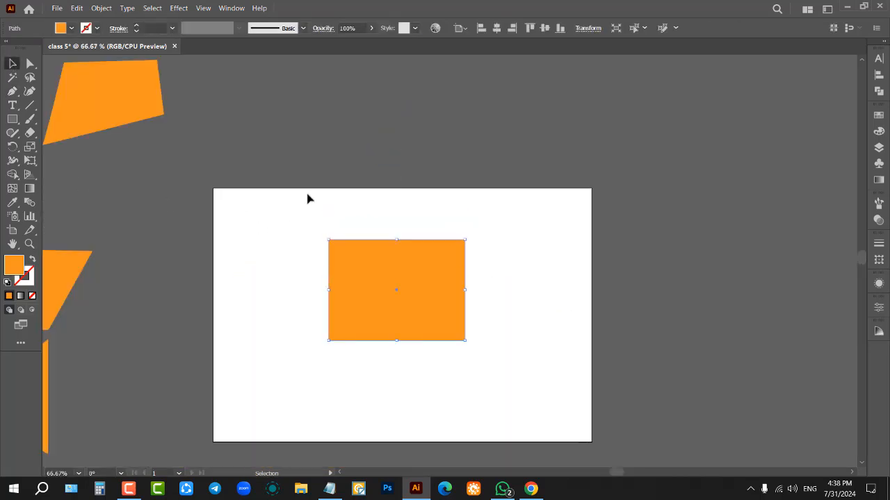
- Clear the rectangle and draw a closed four-cornered shape about 1232 px wide across the middle of the artboard with the Pen tool
left_click(12, 93)
scroll(334, 274, "down", 2)
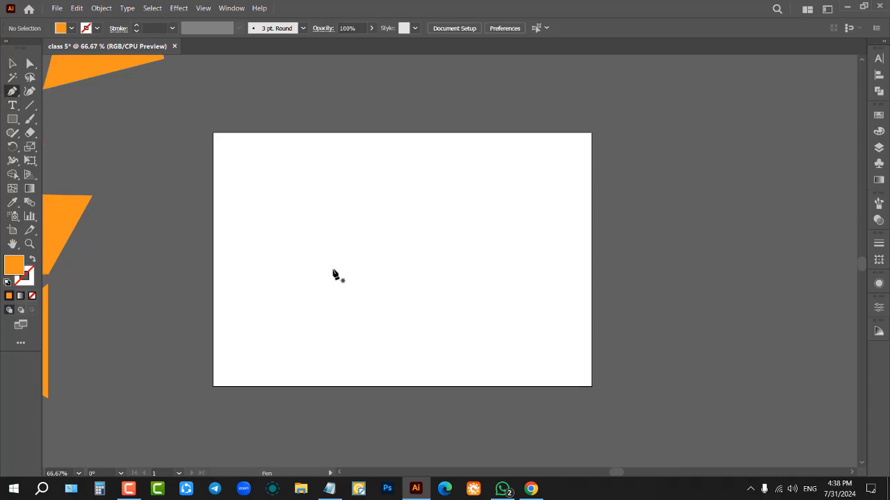
scroll(405, 240, "up", 1)
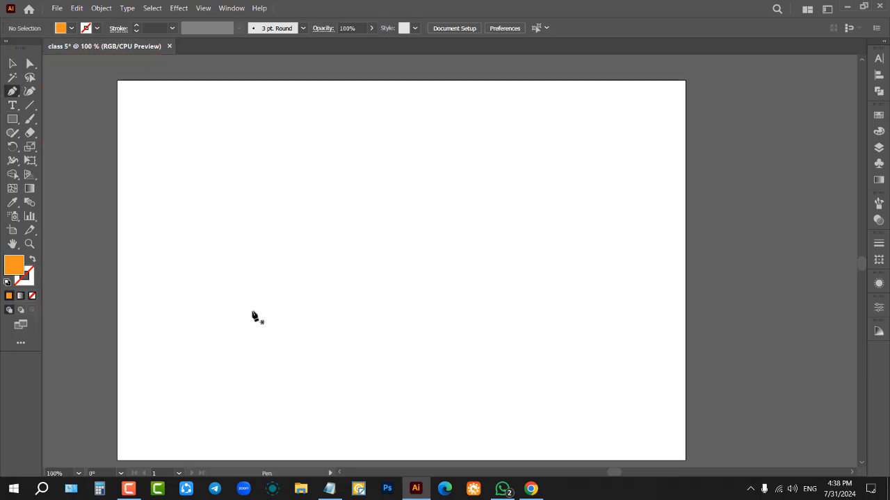
left_click(205, 227)
left_click(568, 224)
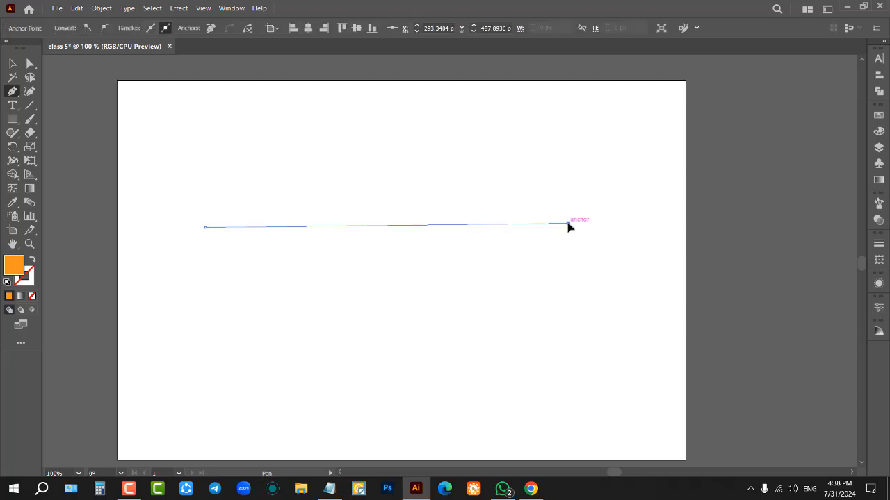
left_click(577, 378)
left_click(214, 375)
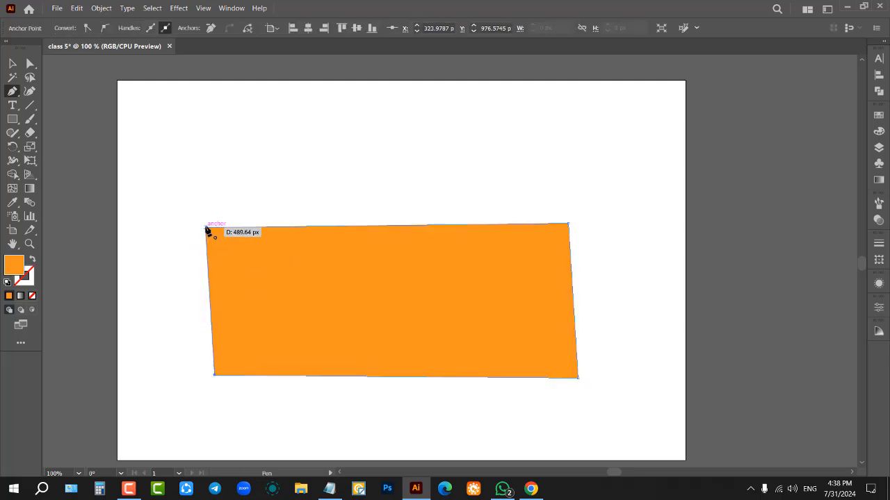
left_click(206, 228)
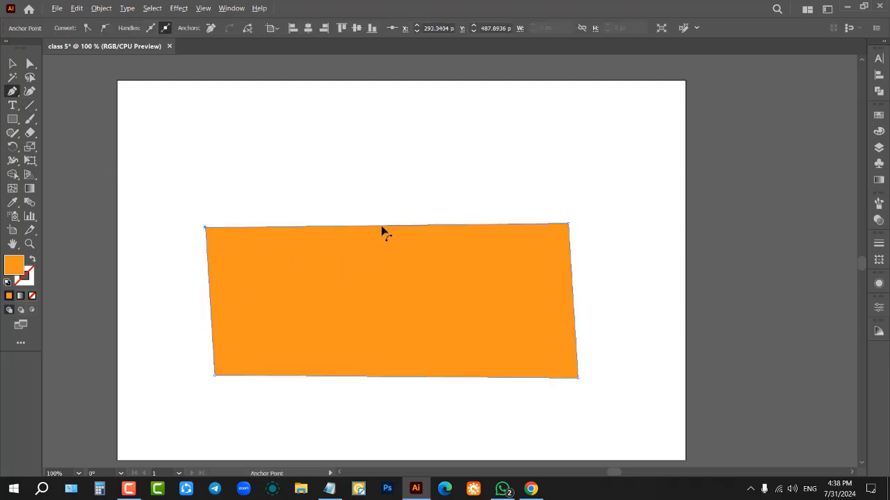
- Bend the shape's top edge upward, then lower its left curve handle and raise its right one to form an S-shaped wave
left_click_drag(385, 231, 381, 153)
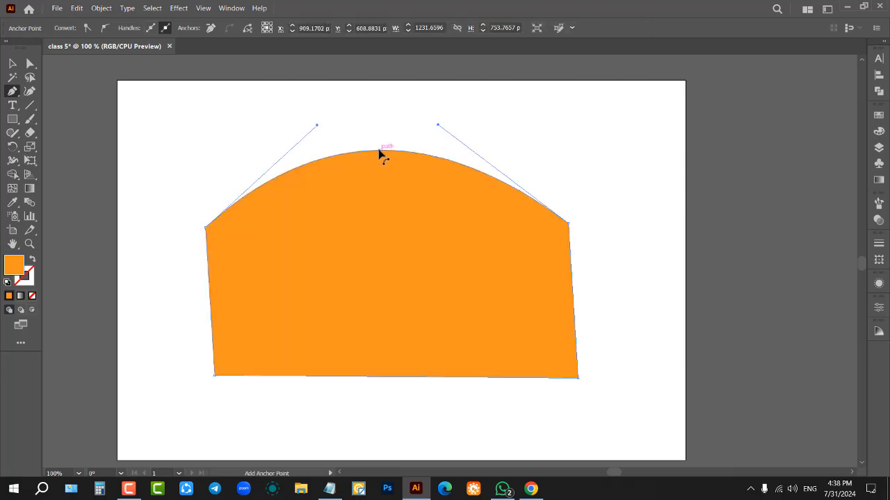
scroll(361, 113, "up", 1)
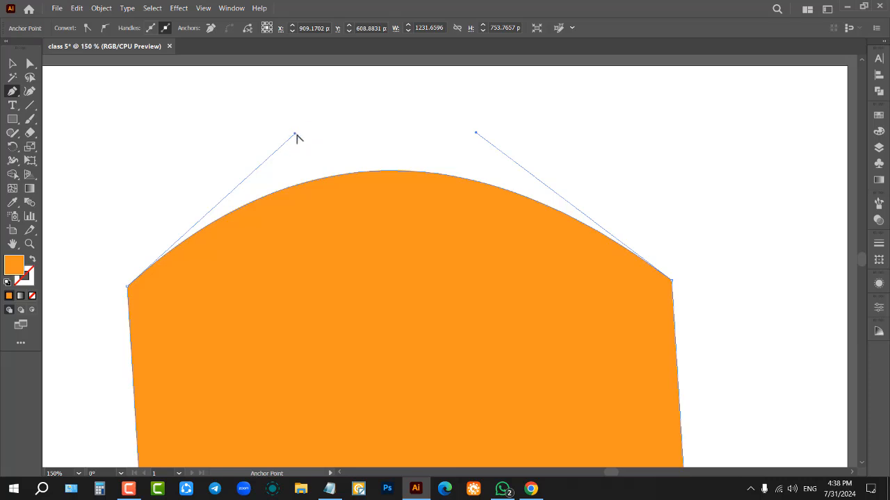
left_click_drag(294, 134, 261, 102)
mouse_move(270, 156)
left_mouse_down()
mouse_move(301, 434)
mouse_move(284, 238)
mouse_move(173, 101)
mouse_move(102, 93)
mouse_move(346, 100)
mouse_move(367, 407)
left_mouse_up()
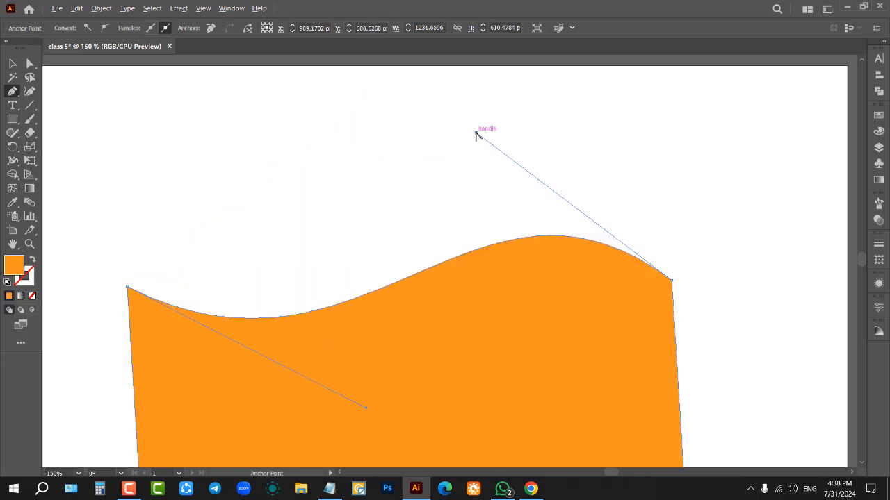
left_click_drag(476, 133, 446, 89)
scroll(366, 211, "down", 2)
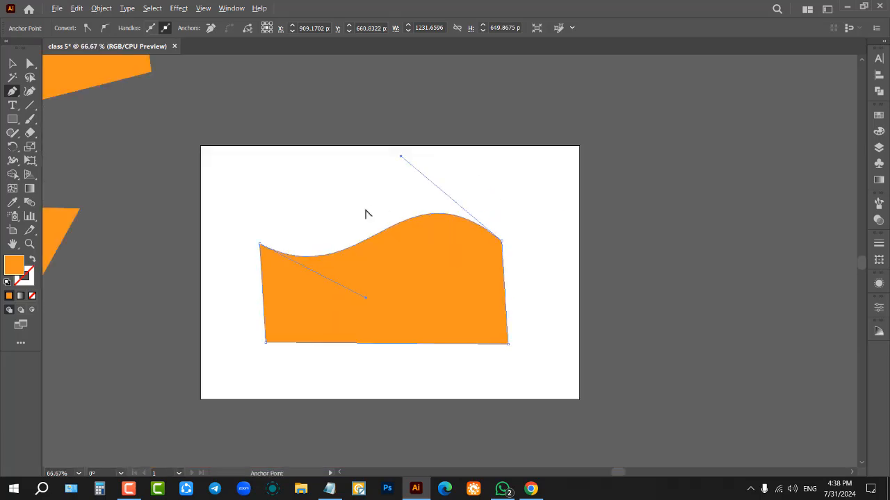
left_click(11, 62)
left_click(312, 167)
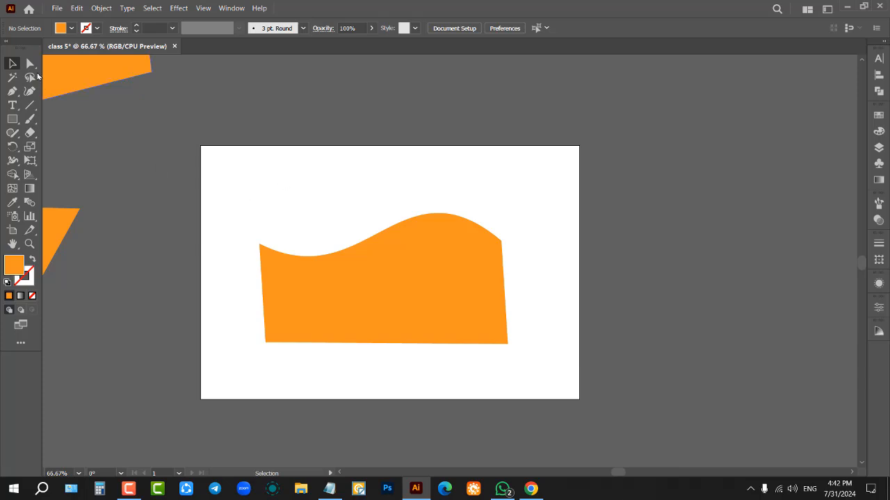
- Select the wavy shape and add an anchor point at the middle of its top edge with the Pen tool
left_click(12, 91)
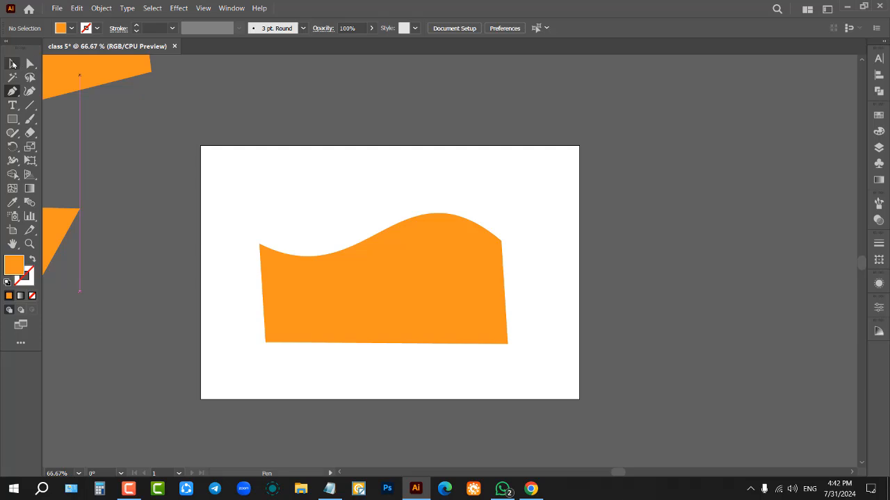
left_click(13, 64)
left_click(425, 310)
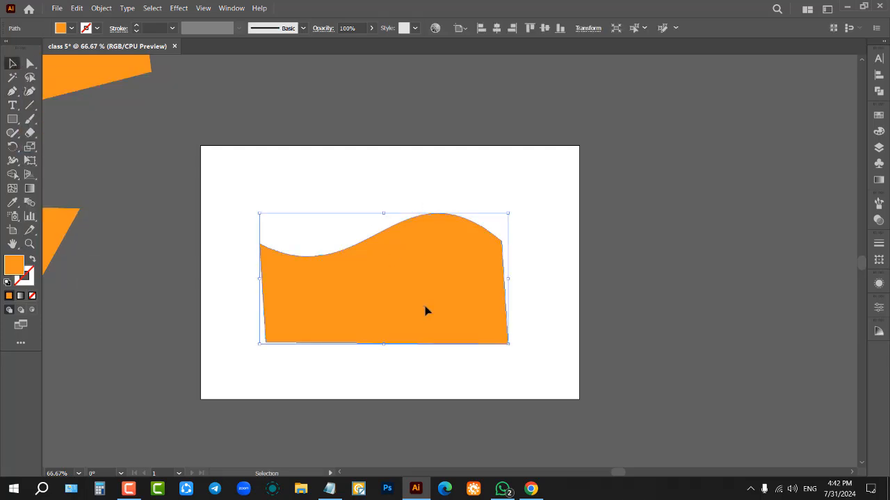
left_click(12, 91)
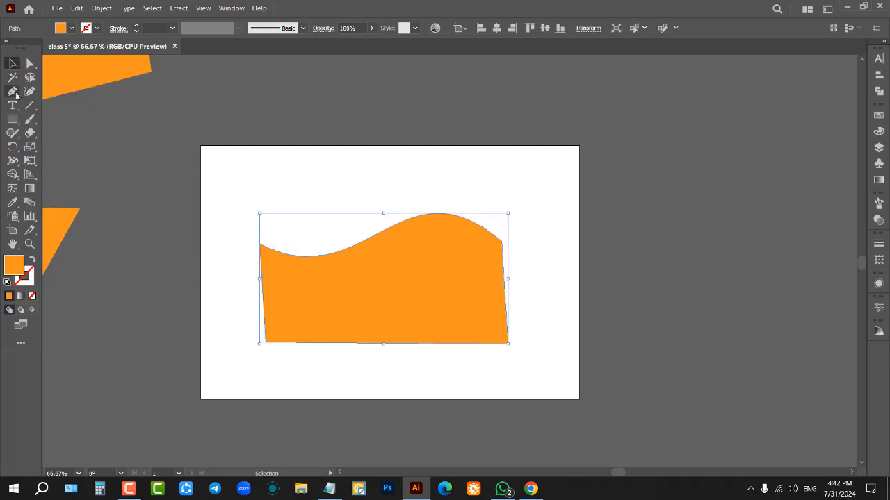
left_click(376, 236)
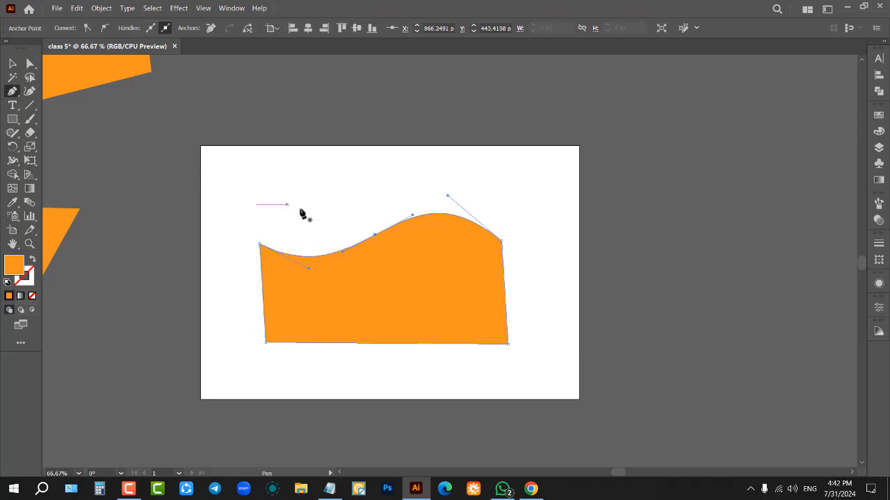
- Delete the wavy shape from the artboard
left_click(13, 63)
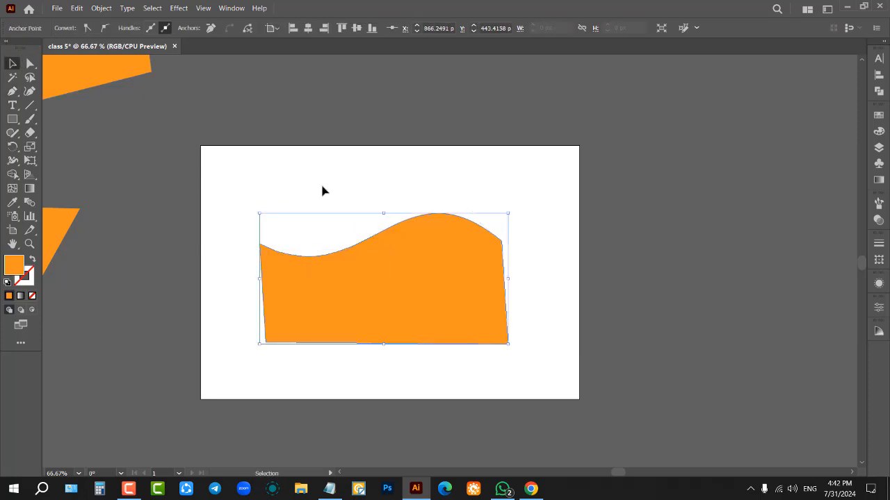
left_click_drag(294, 165, 532, 353)
key("Delete")
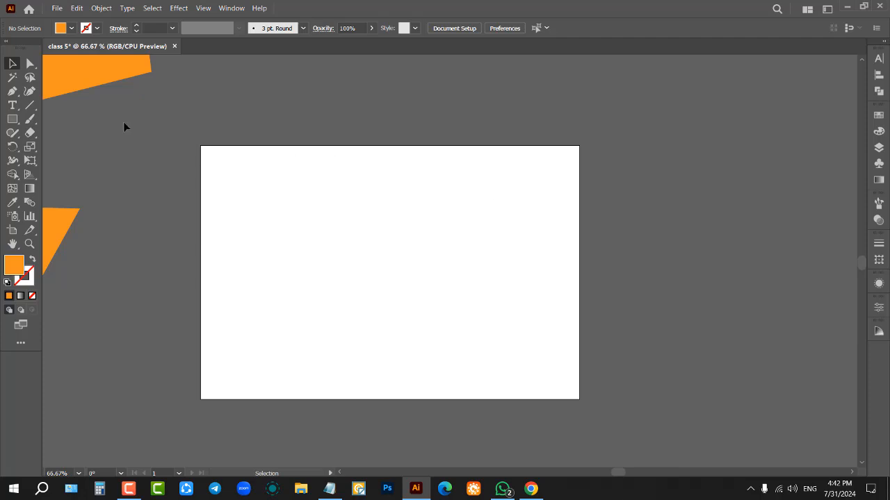
left_click(9, 121)
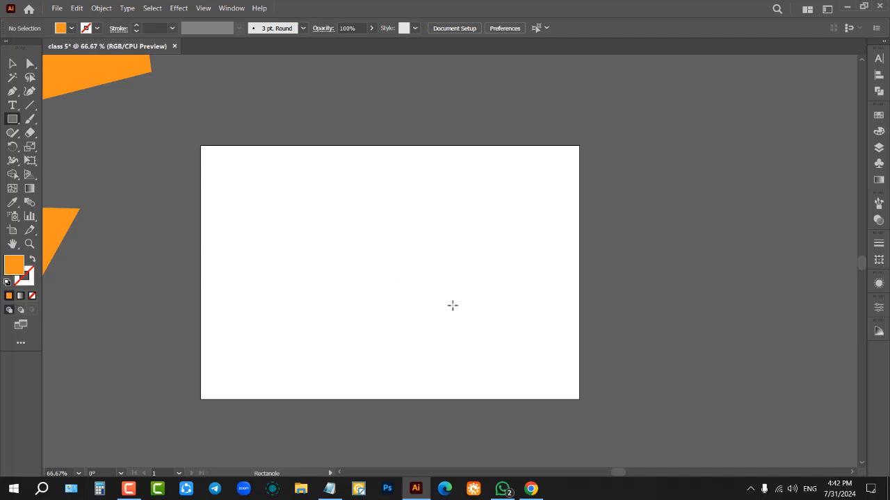
scroll(452, 306, "up", 1)
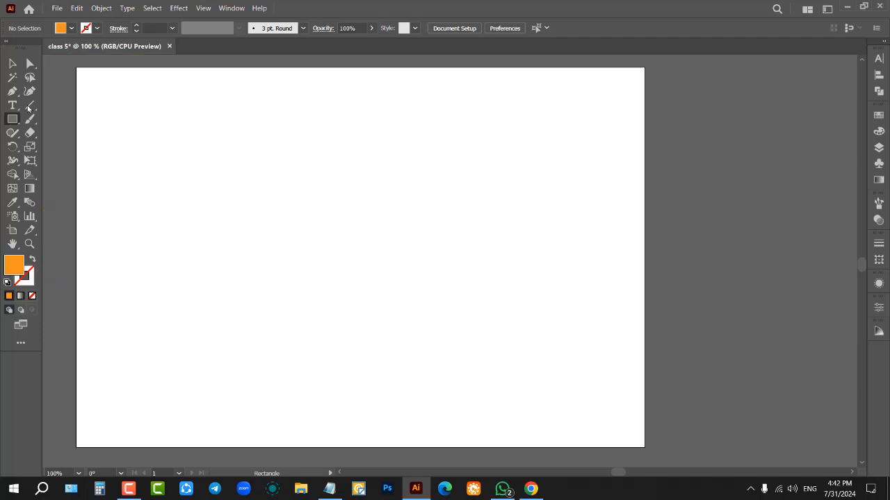
left_click(12, 91)
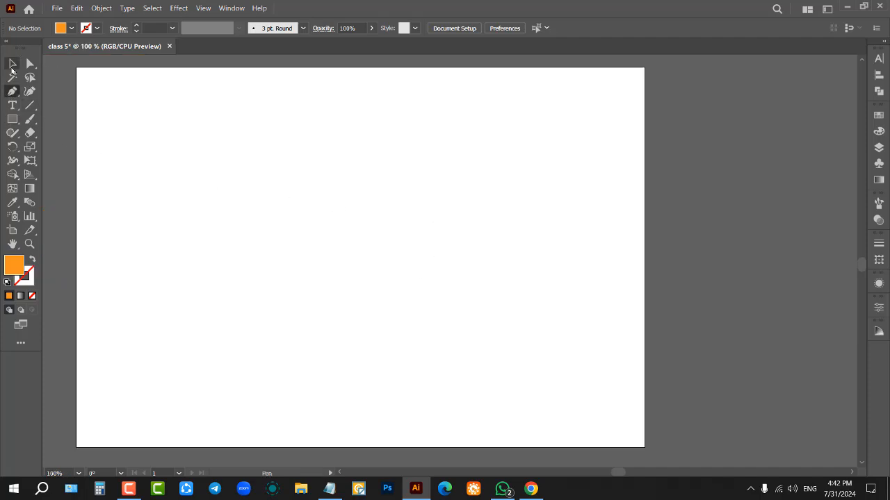
left_click(11, 64)
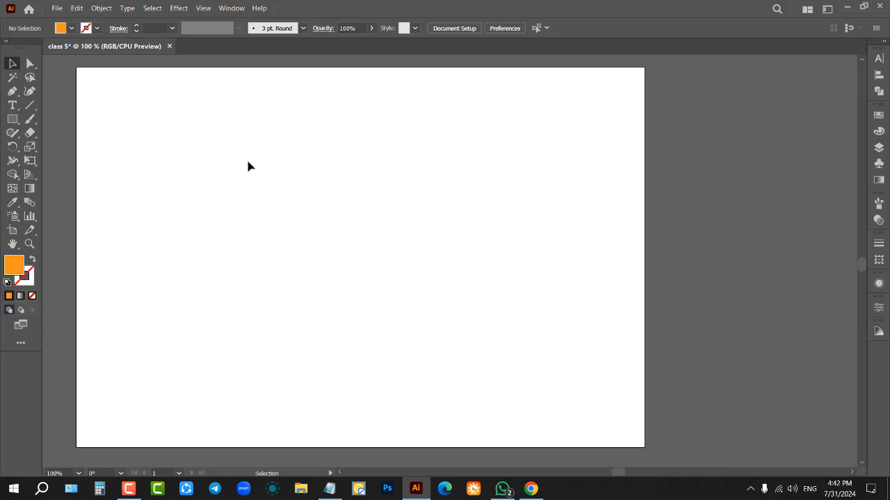
left_click(11, 106)
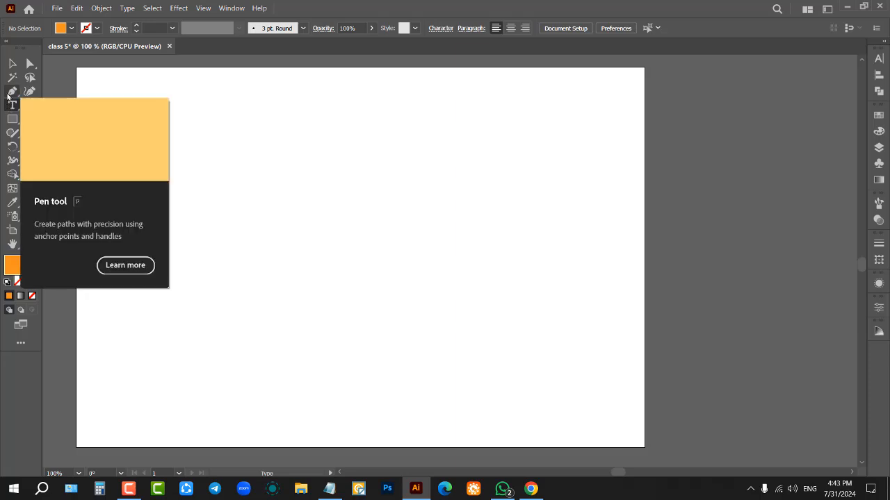
left_click(8, 97)
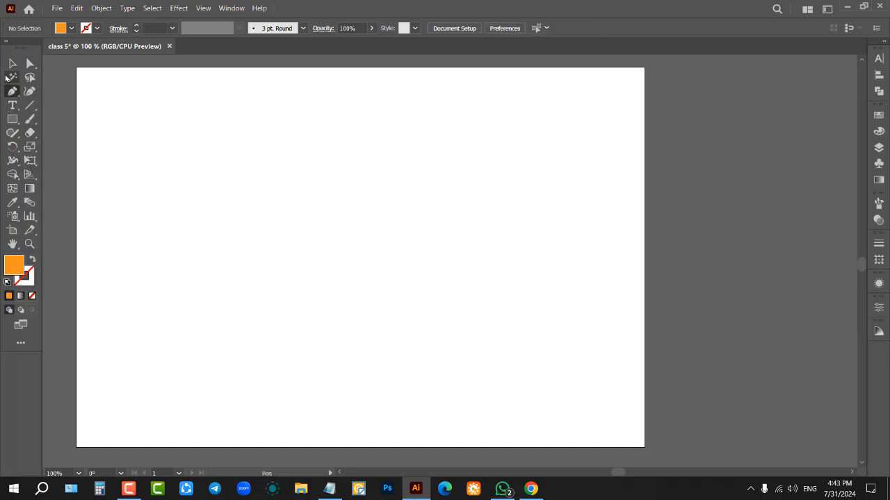
- Draw an orange ellipse about 941 by 665 px around the middle of the artboard
right_click(12, 119)
left_click(64, 146)
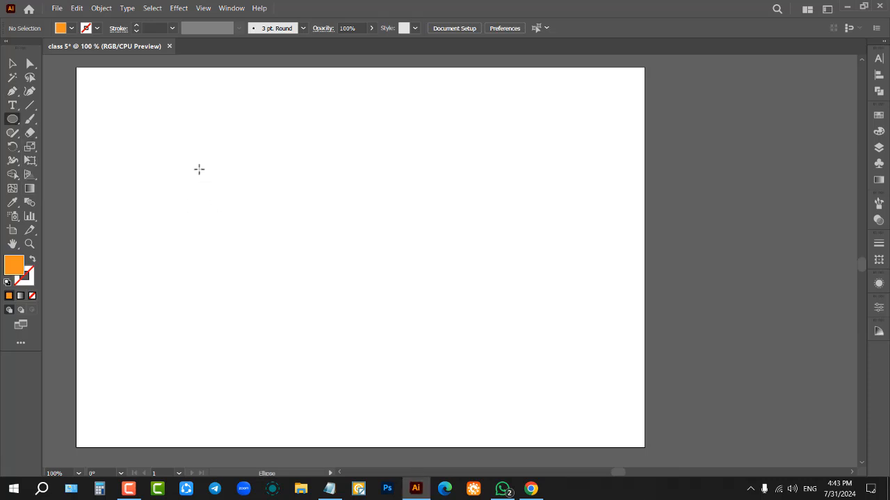
left_click_drag(206, 170, 490, 372)
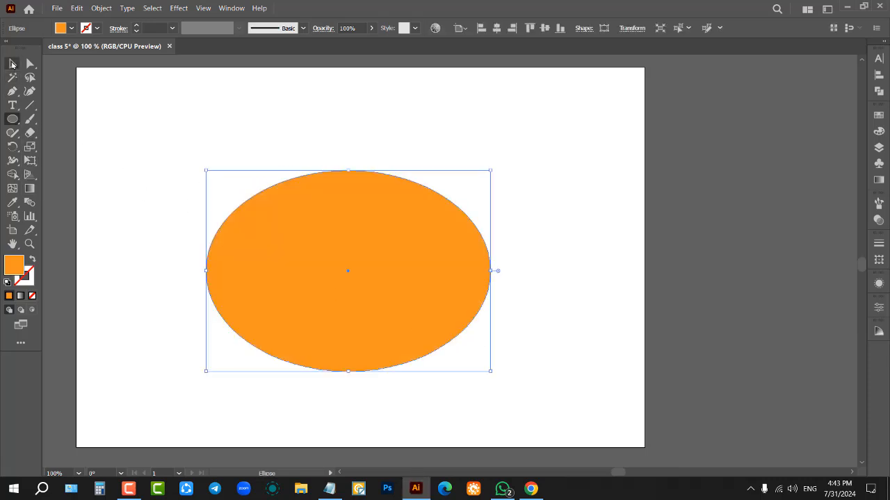
- Try reshaping the ellipse's upper-left curve segment with the Pen tool
left_click(11, 91)
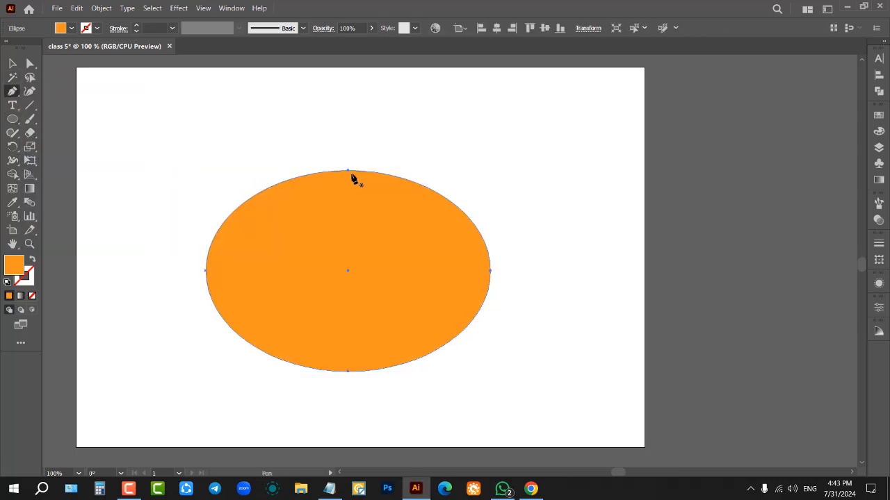
key("alt")
key("alt")
left_click(268, 192, "alt")
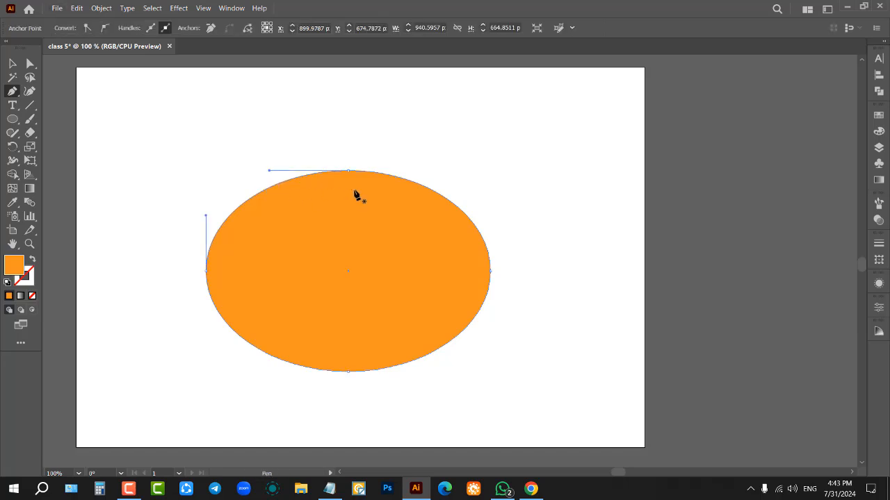
- Delete the ellipse from the artboard
left_click(12, 65)
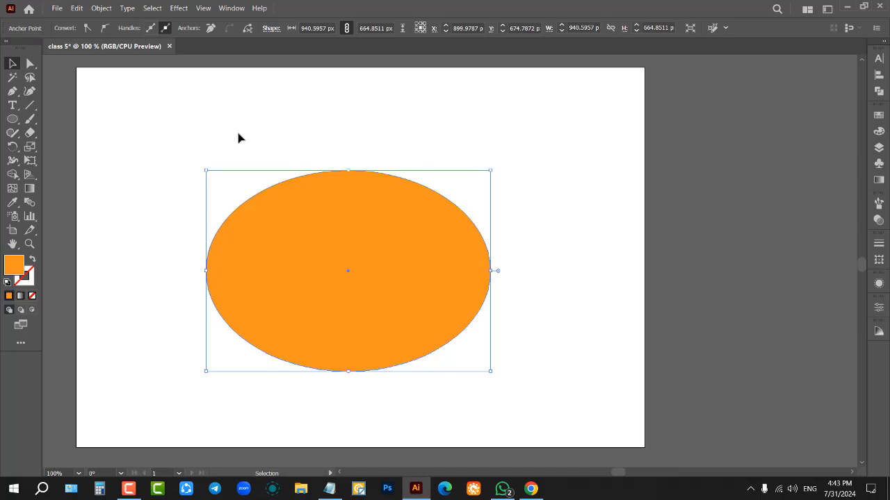
key("Delete")
key("Delete")
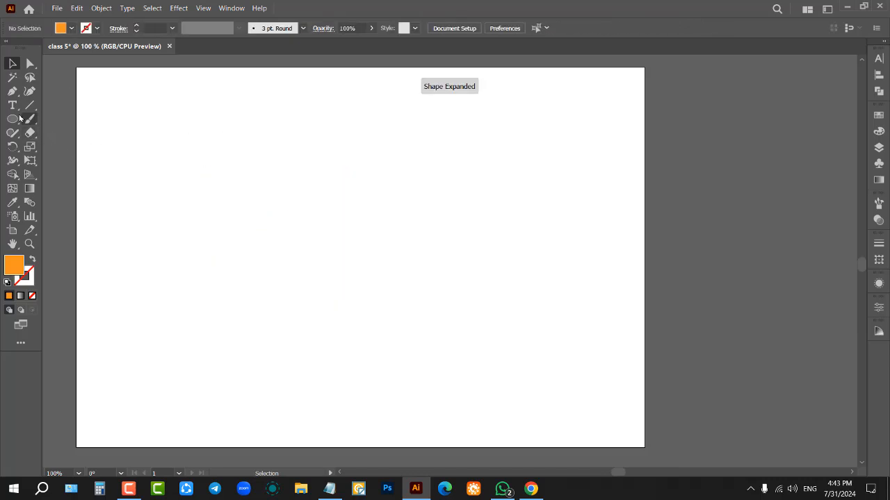
- Draw an orange ellipse about 774 by 671 px around the middle of the artboard and activate the Pen tool
left_click(13, 119)
left_click_drag(264, 134, 499, 338)
left_click(12, 91)
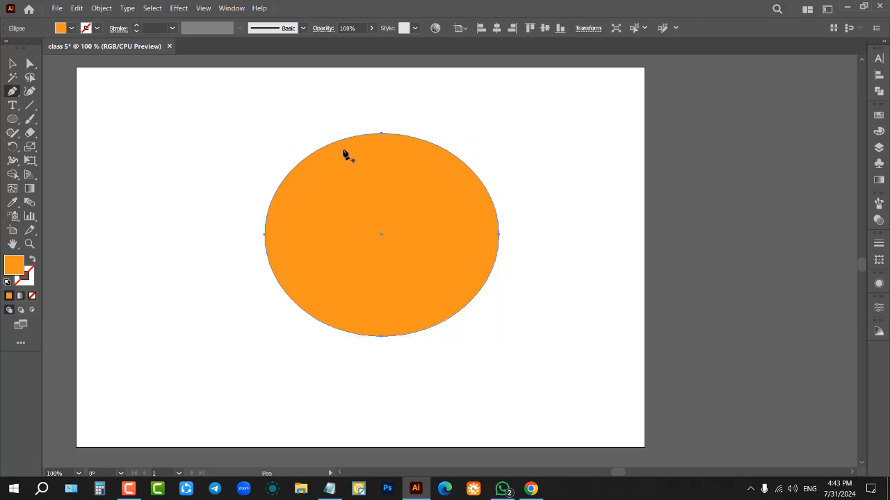
- Try pulling the top anchor's curve handle on the ellipse up and outward with the Pen tool
left_click(300, 165)
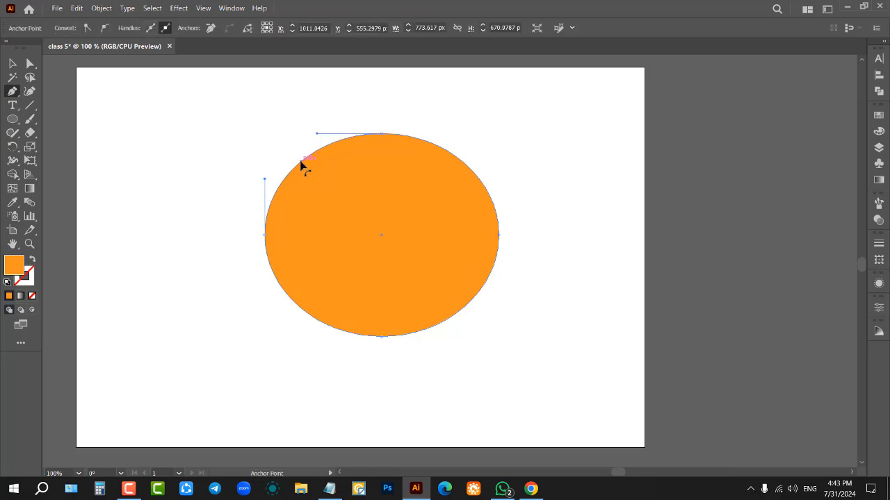
scroll(388, 164, "up", 1)
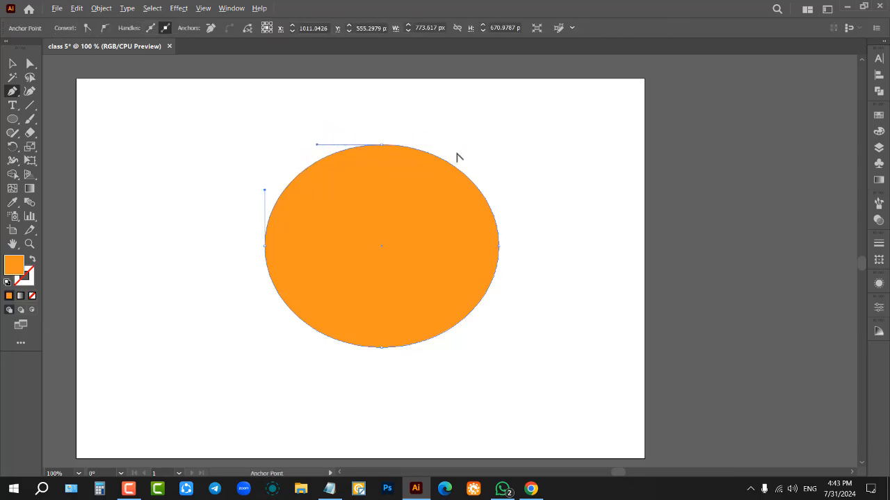
scroll(458, 153, "up", 1)
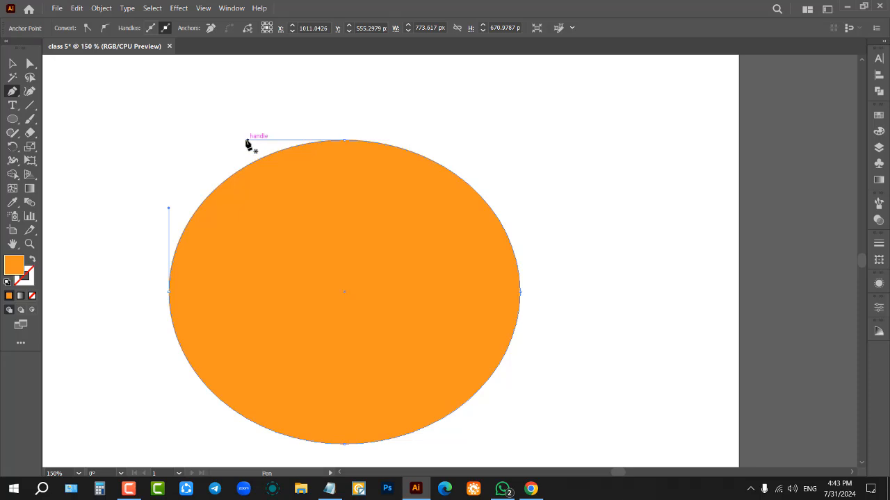
left_click_drag(247, 141, 225, 126)
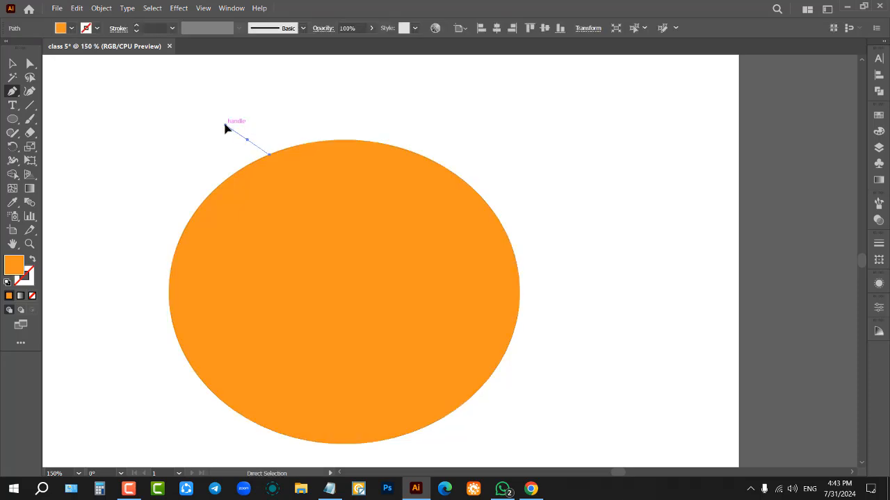
key("ctrl+z")
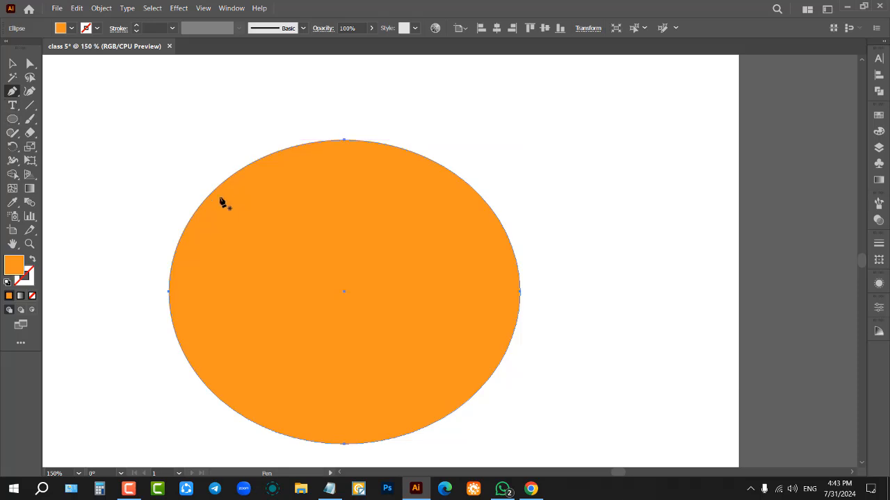
- Shape two rounded lobes by bending the ellipse's upper-left and upper-right segments outward and raising both handles of its top anchor
left_click_drag(226, 184, 207, 123)
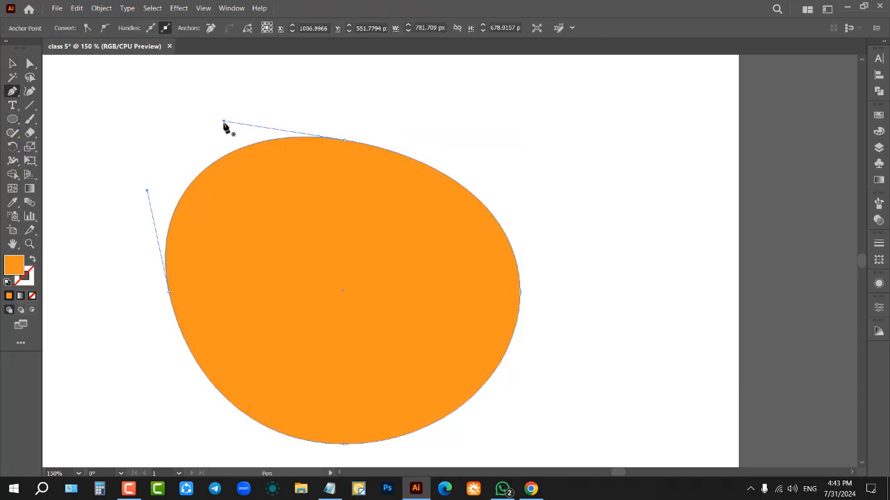
left_click_drag(224, 123, 239, 78)
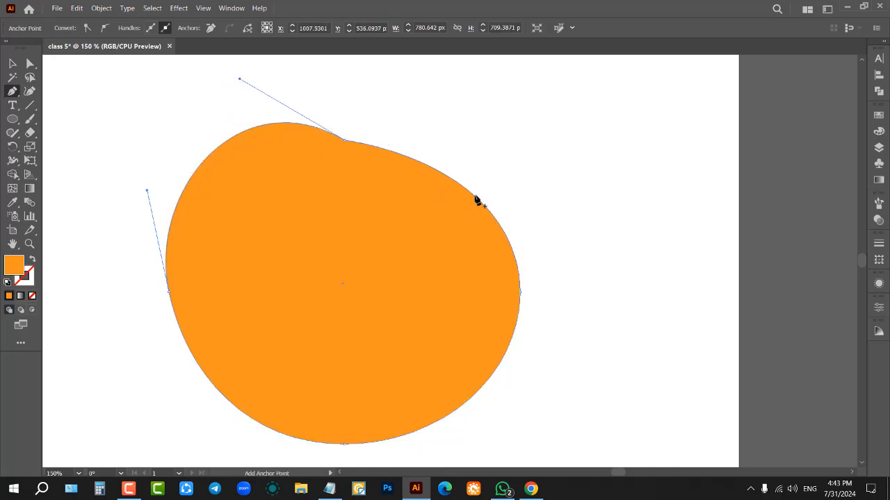
left_click_drag(473, 197, 481, 172)
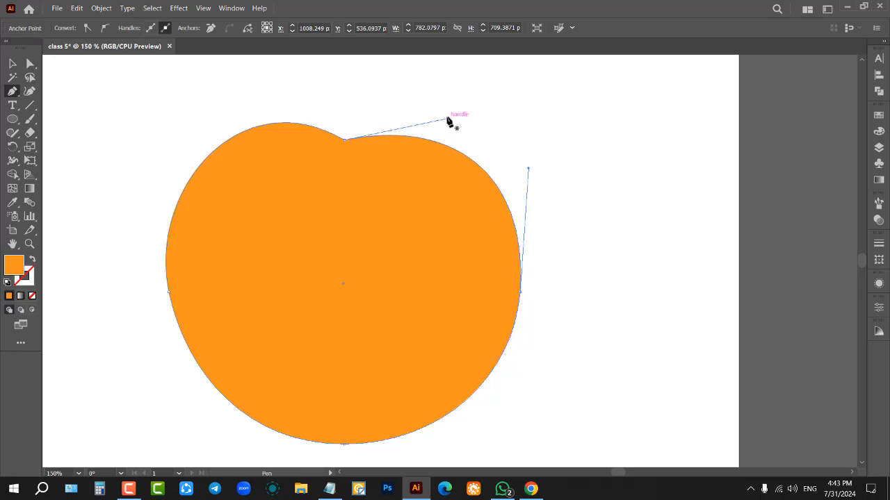
left_click_drag(448, 120, 456, 90)
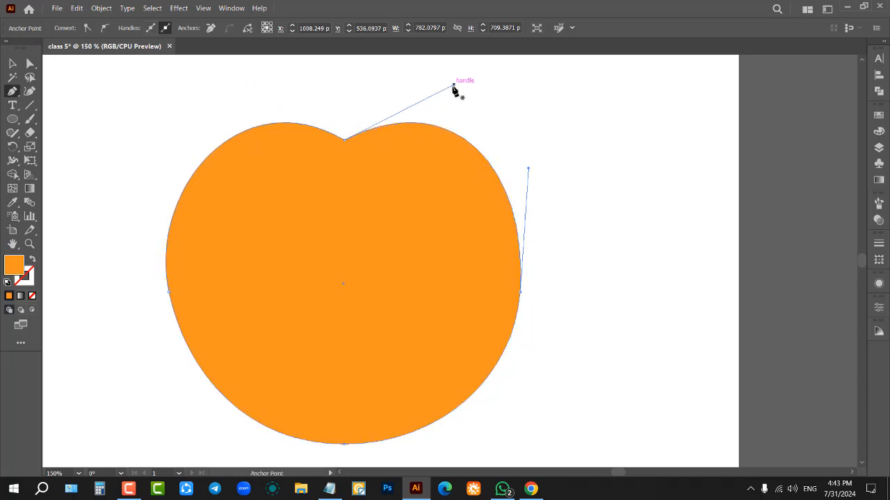
- Convert the shape's bottom anchor to a sharp corner with the Anchor Point tool
scroll(420, 172, "down", 2)
scroll(367, 202, "down", 1)
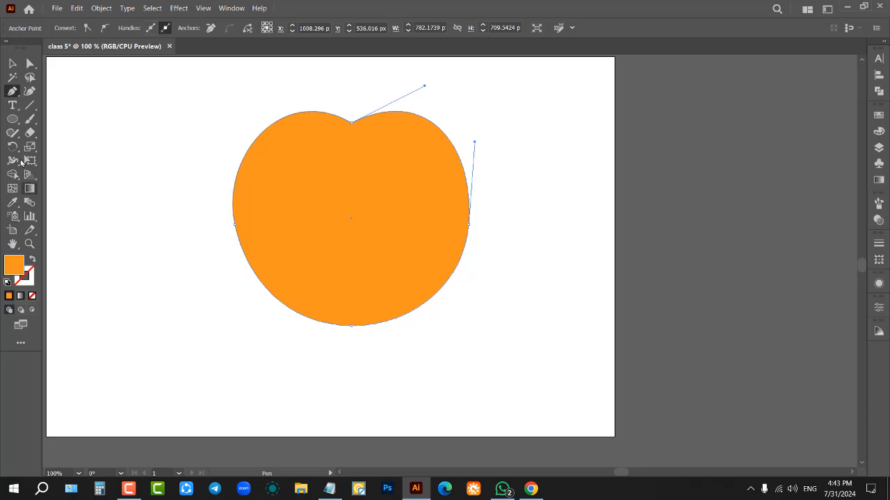
left_click(12, 91)
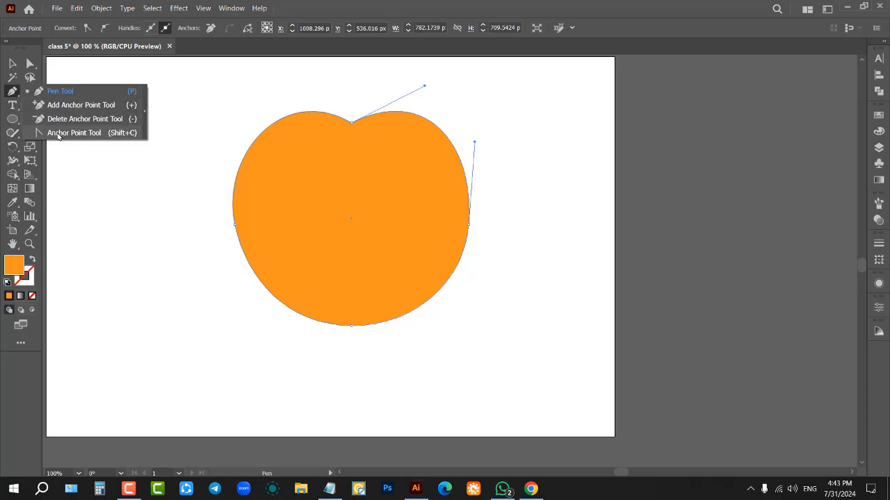
left_click(96, 134)
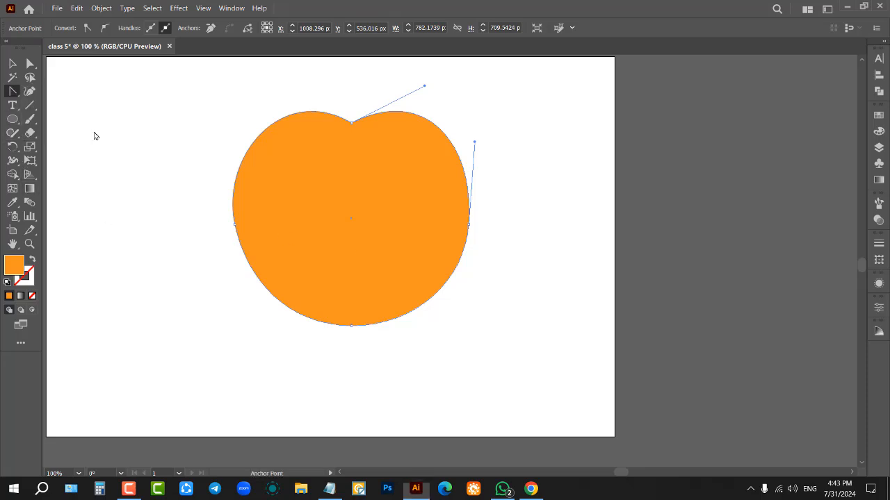
left_click(351, 325)
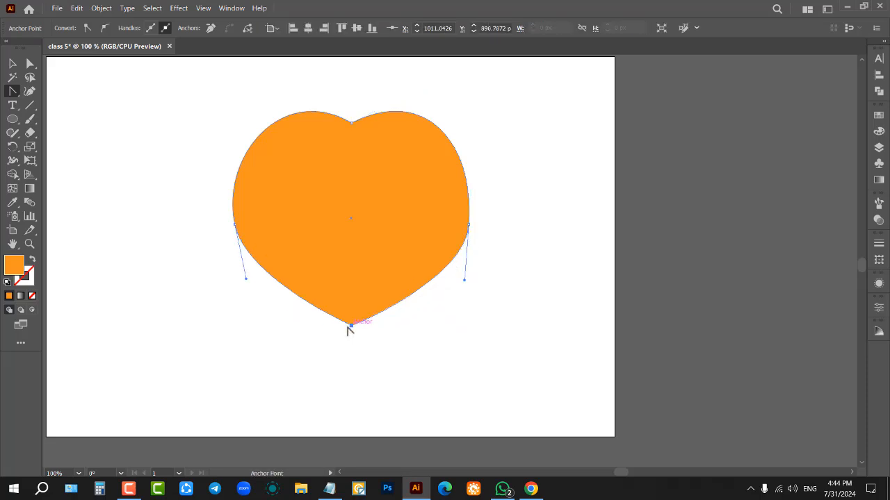
- Delete the rounded heart shape from the artboard
key("v")
left_click_drag(146, 139, 505, 346)
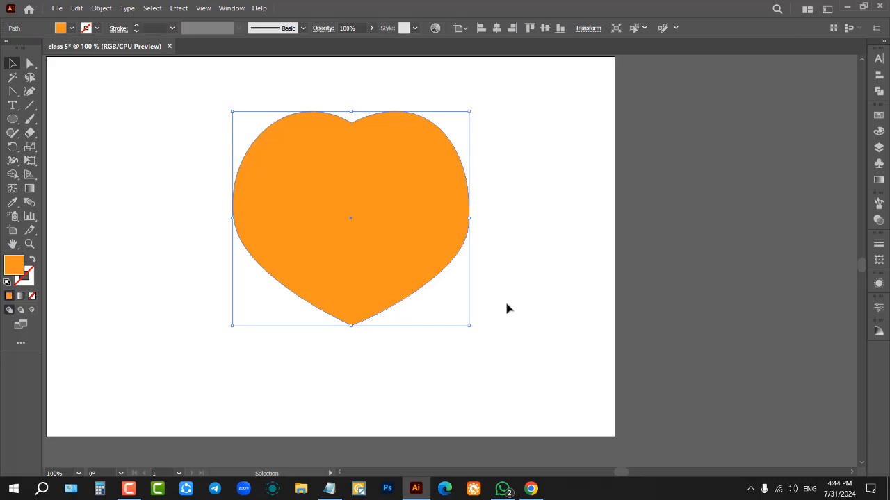
key("Delete")
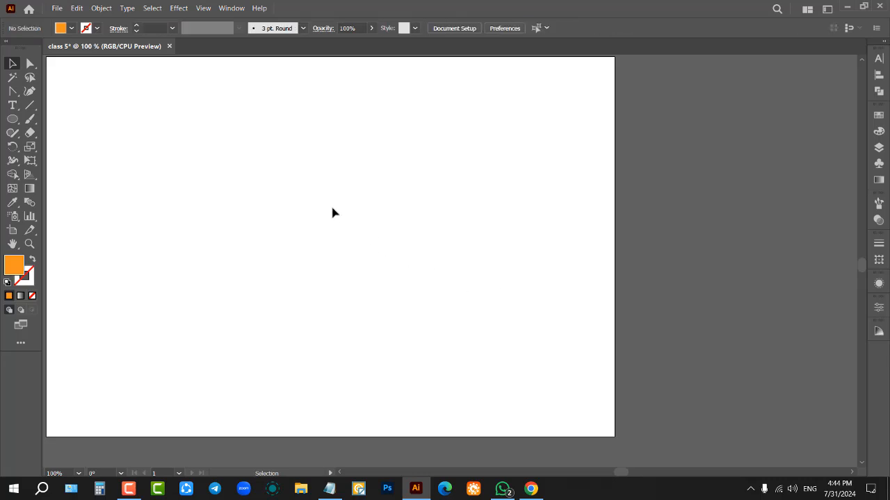
- Draw an orange circle about 800 px in diameter around the middle of the artboard and activate the Pen tool
left_click(13, 119)
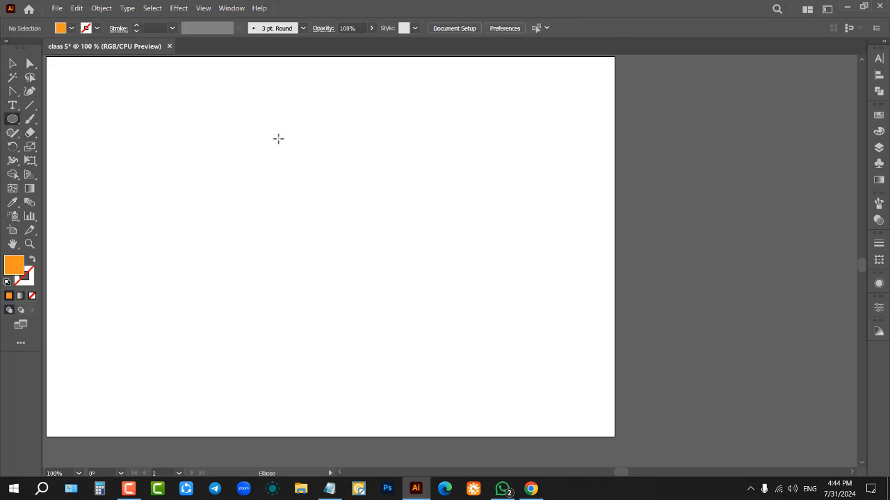
left_click_drag(234, 118, 476, 360)
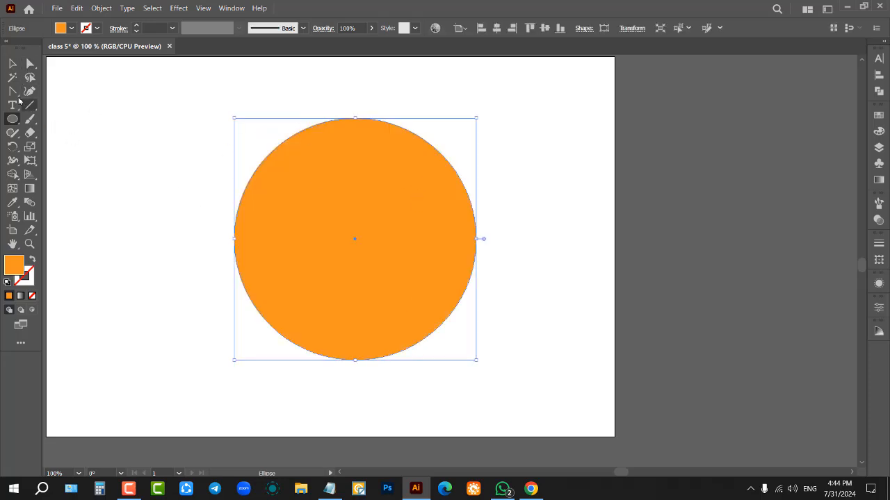
left_click_drag(12, 92, 68, 91)
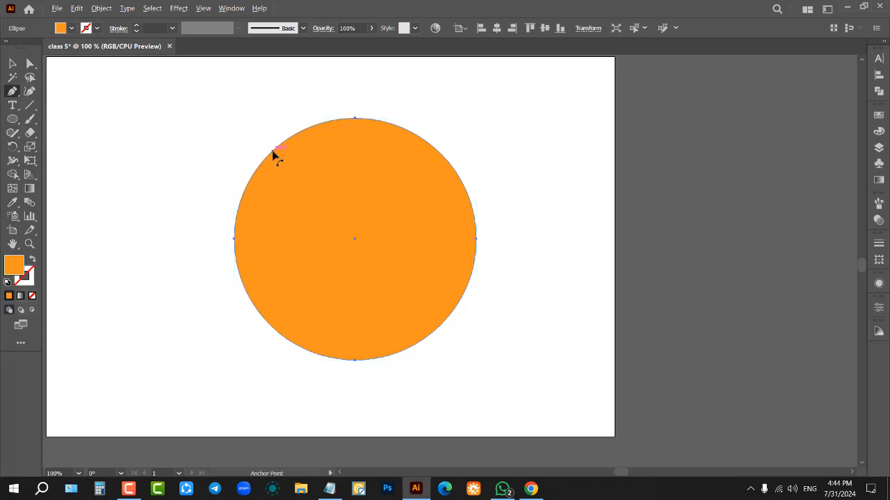
- Try bending the circle's upper-left and upper-right segments outward with the Pen tool
left_click_drag(271, 154, 264, 114)
scroll(306, 142, "up", 1)
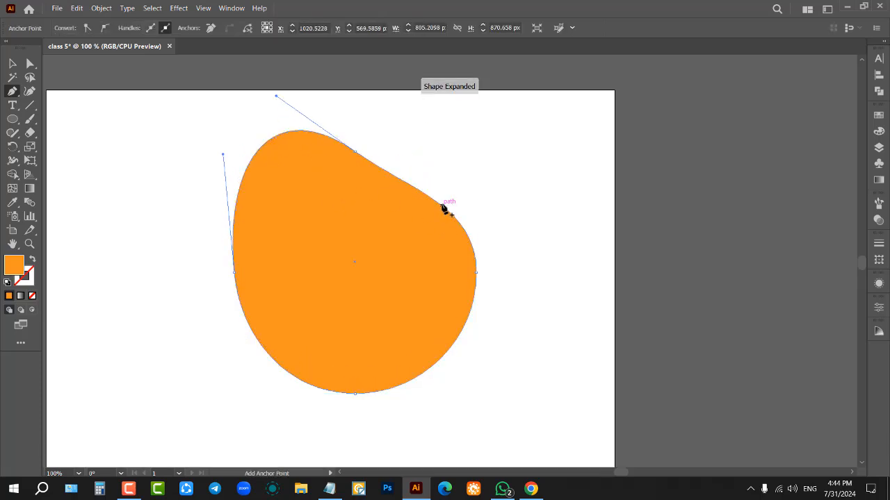
left_click_drag(443, 206, 449, 184)
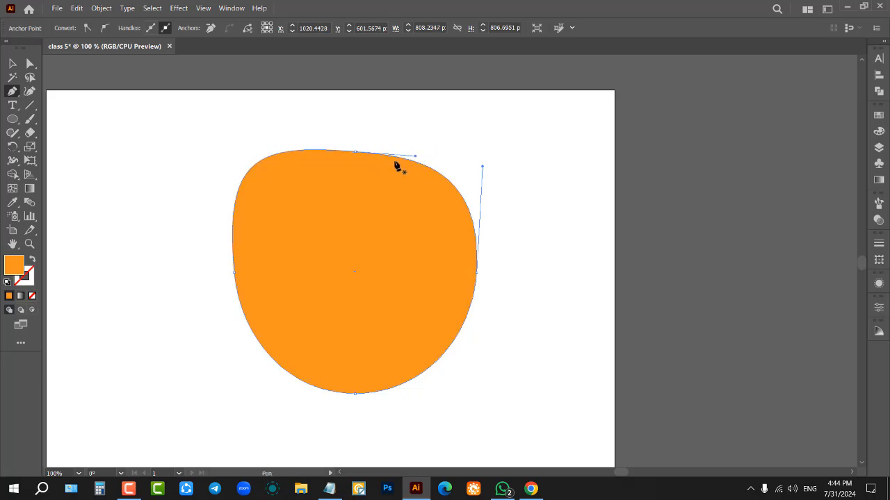
key("ctrl+z")
key("ctrl+z")
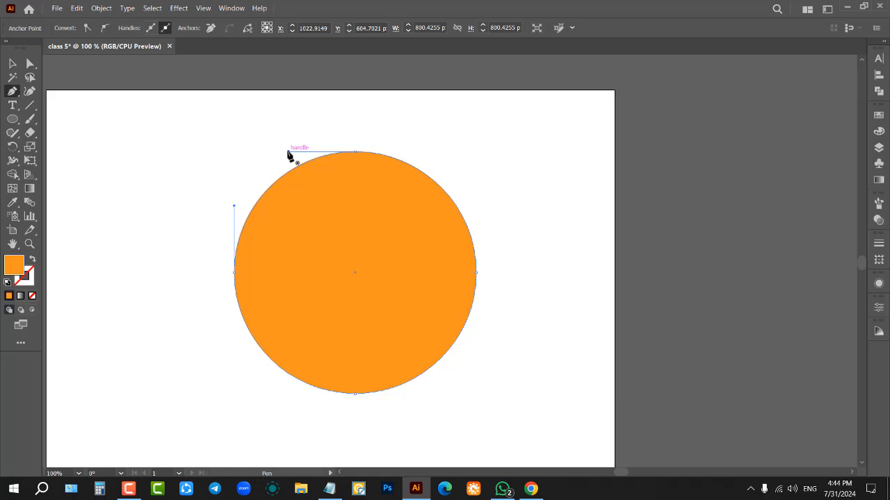
- Pull each of the circle's top anchor handles independently up and outward to form two tall lobes with a notch between them
left_click_drag(288, 152, 228, 220)
scroll(312, 234, "up", 4)
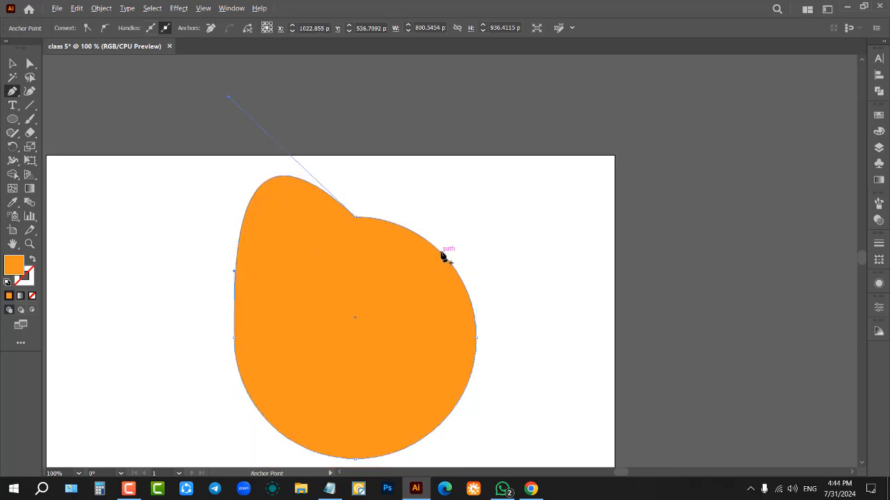
left_click(441, 252, "ctrl")
left_click_drag(423, 218, 497, 124)
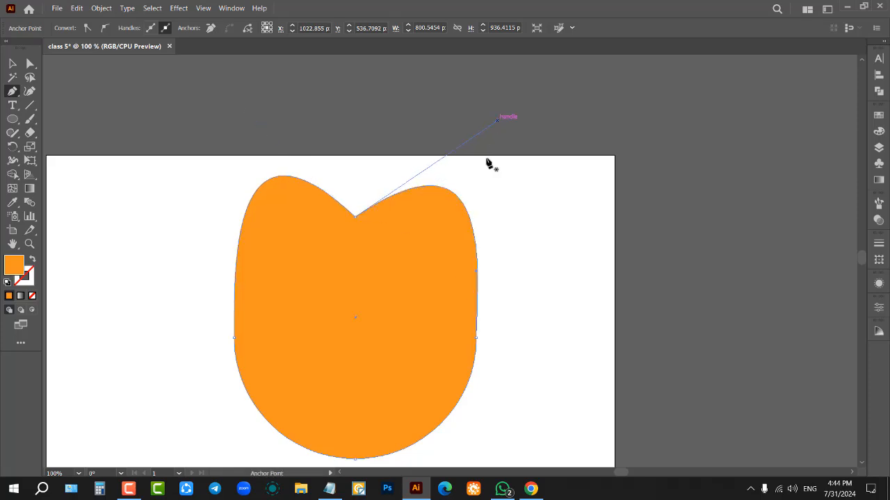
- Convert the bottom anchor to a sharp corner and remove the two side anchor points to form a narrow heart
scroll(429, 373, "down", 3)
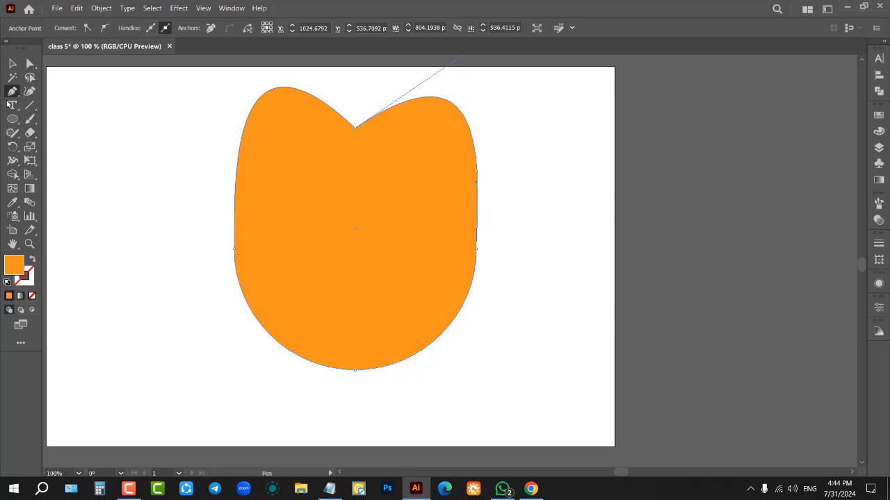
left_click(355, 370, "alt")
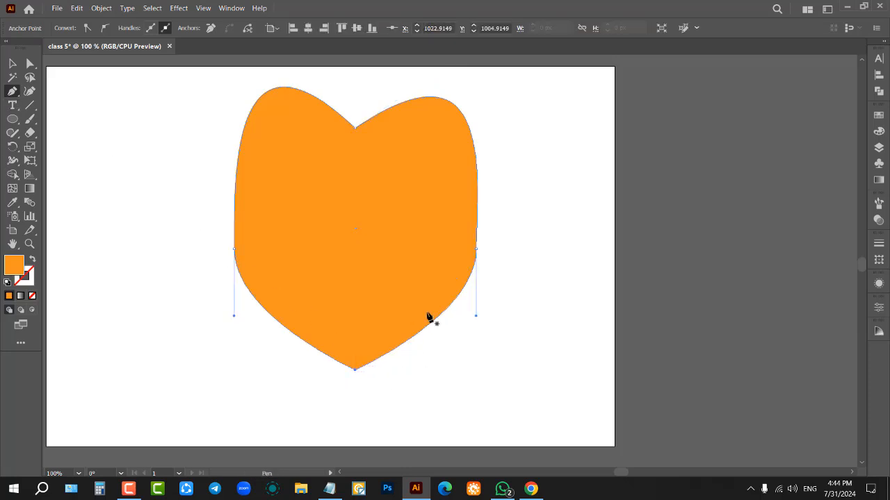
left_click(477, 249)
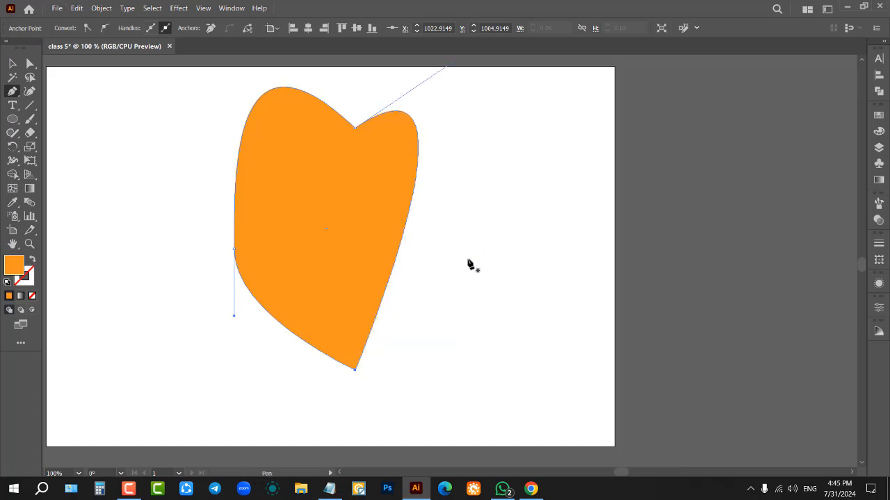
left_click(233, 253)
- Delete the narrow heart shape from the artboard
key("v")
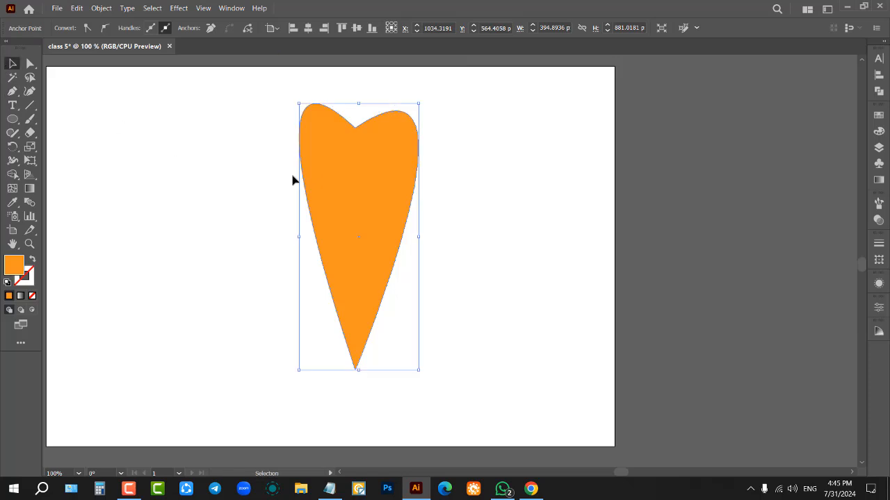
left_click_drag(237, 134, 492, 244)
key("Delete")
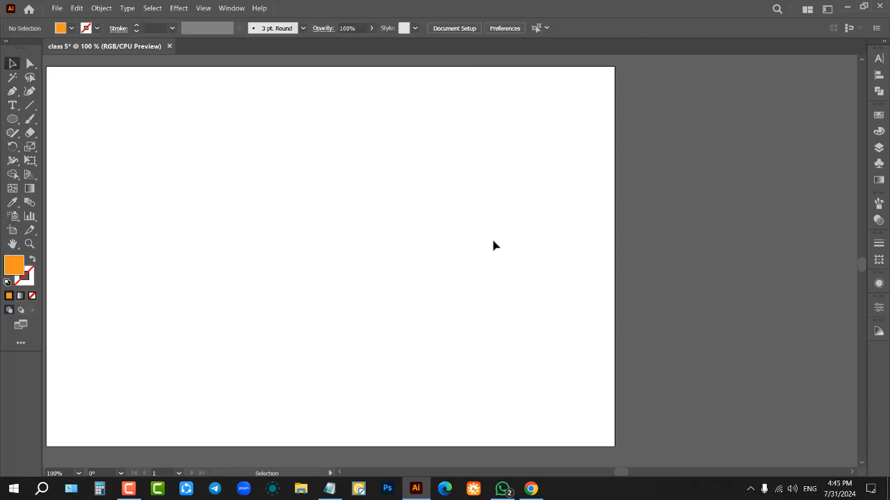
- Draw an orange circle about 748 px in diameter around the middle of the artboard and activate the Pen tool
left_click(13, 118)
left_click_drag(253, 139, 474, 313)
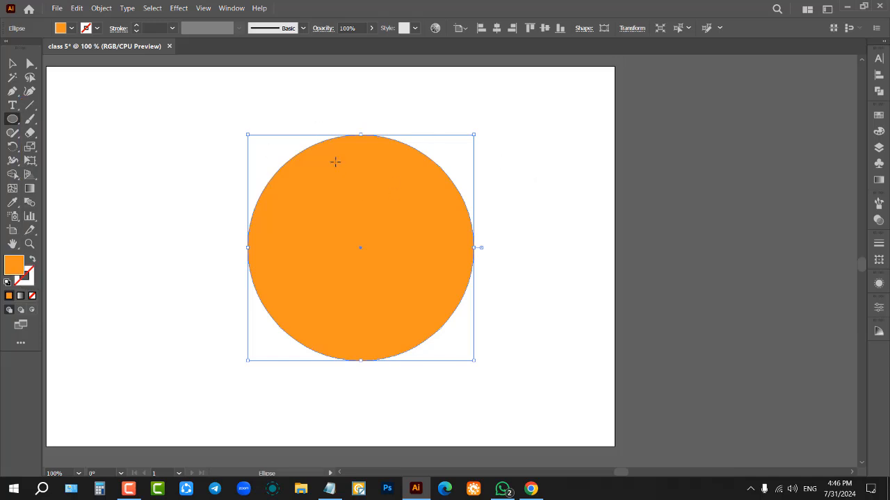
left_click(13, 91)
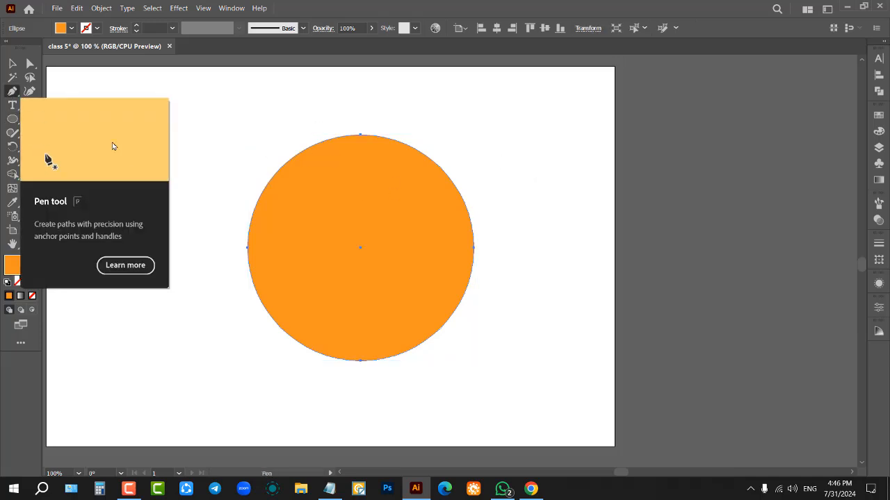
- Raise both handles of the circle's top anchor independently up and outward to form two matching lobes around a notch
left_click(281, 170)
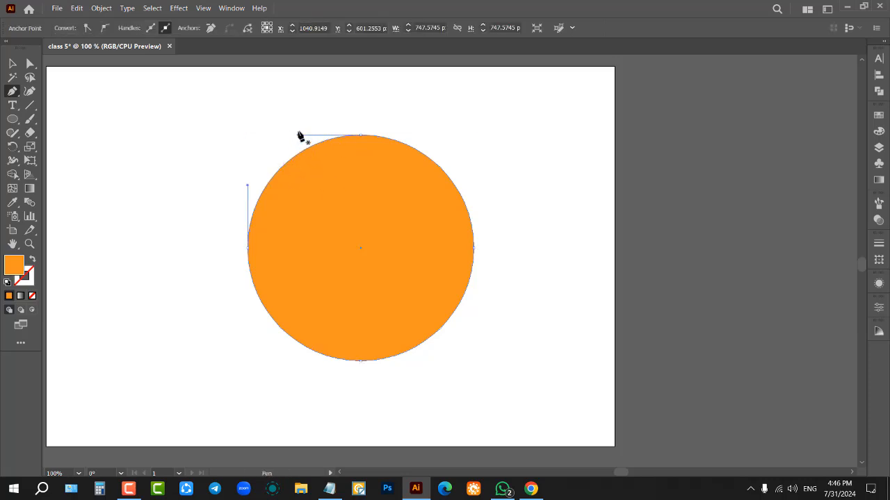
left_click_drag(299, 137, 274, 76)
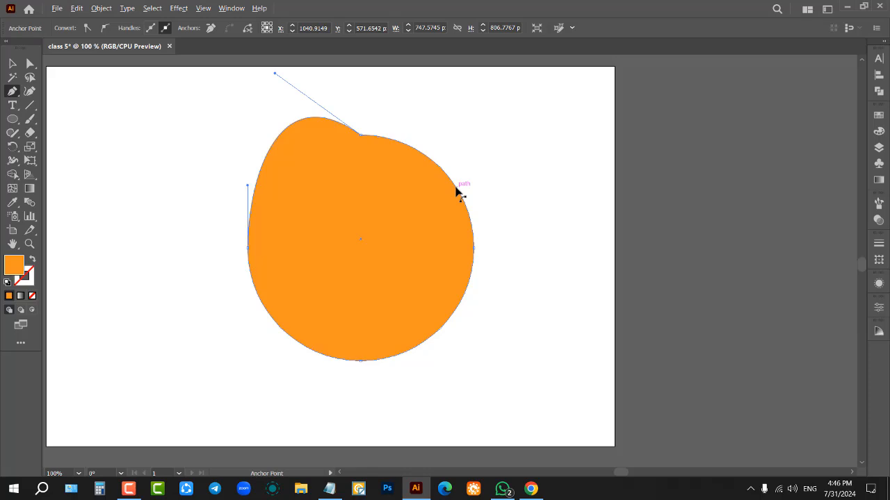
left_click(460, 191)
key("p")
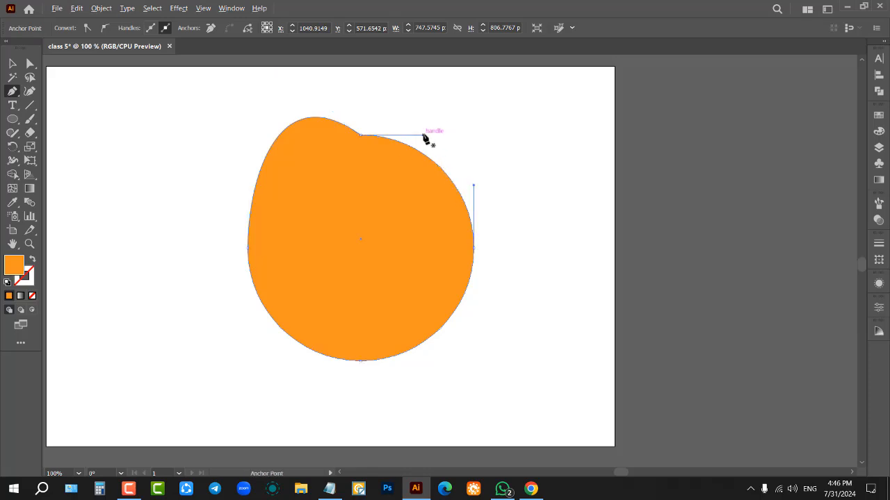
left_click_drag(423, 135, 448, 76)
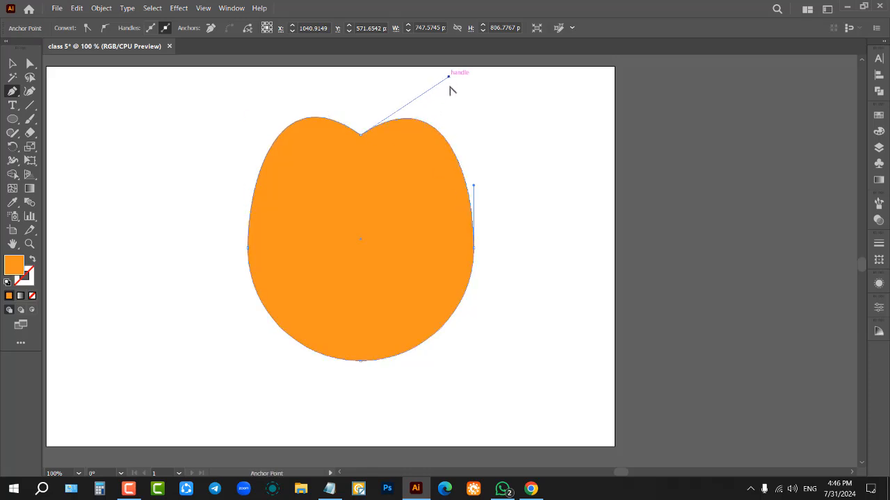
- Pull the handles of the circle's side and bottom anchors independently outward to bulge all four segments into uneven lobes
left_click_drag(474, 186, 597, 259)
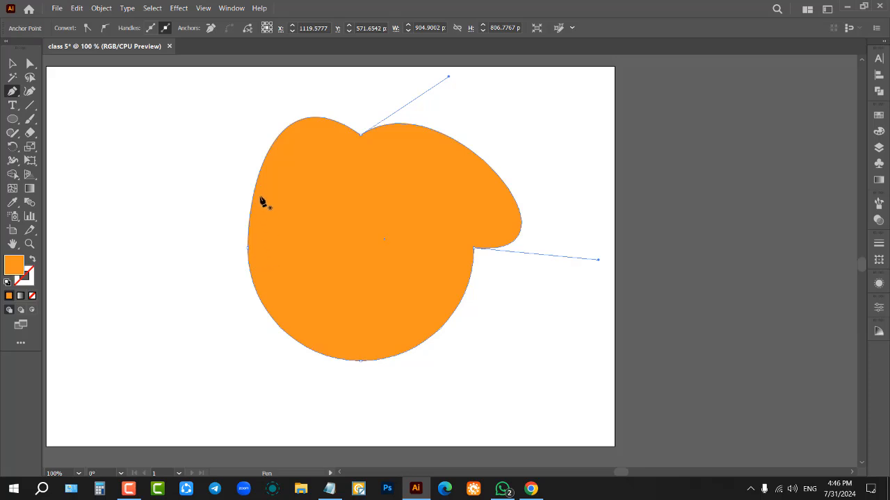
left_click_drag(255, 180, 129, 142)
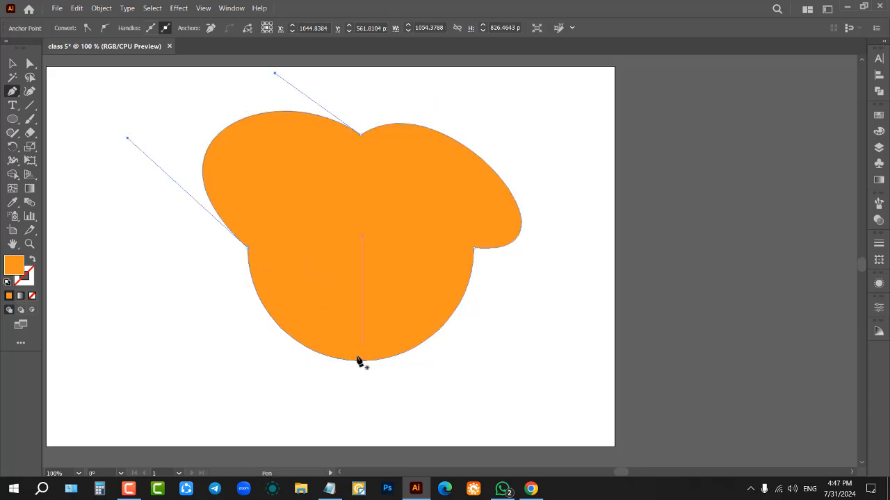
left_click(310, 354)
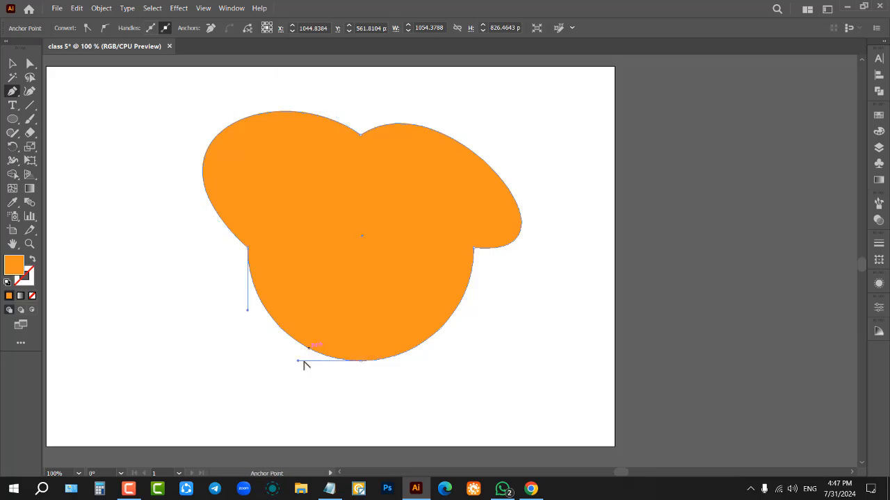
left_click_drag(299, 363, 150, 390)
left_click(456, 320)
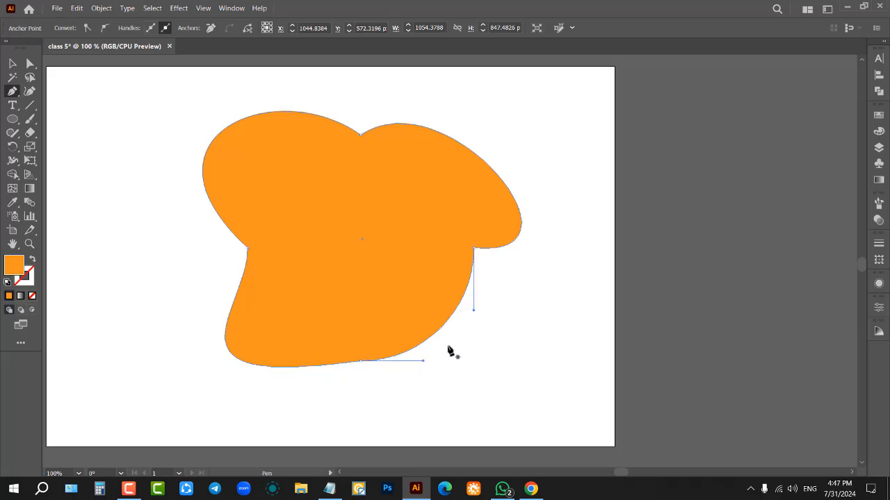
left_click_drag(425, 362, 558, 427)
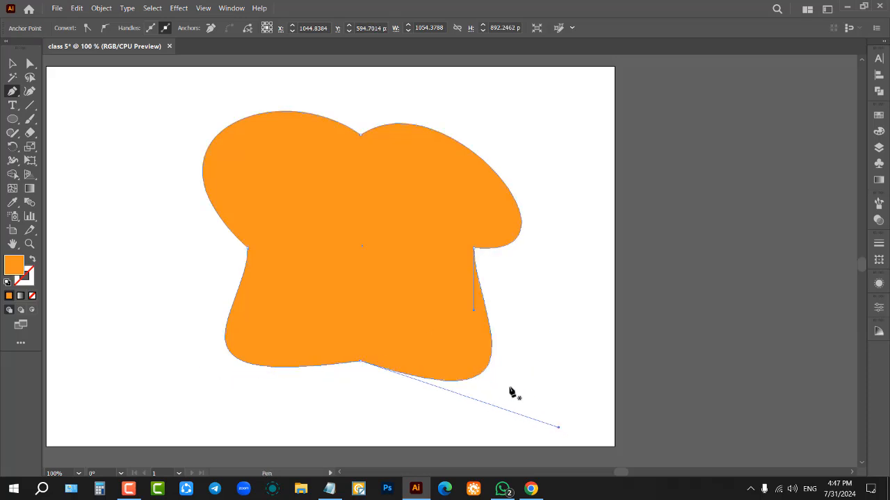
- Select the reshaped orange lobed shape and delete it from the artboard
left_click(12, 64)
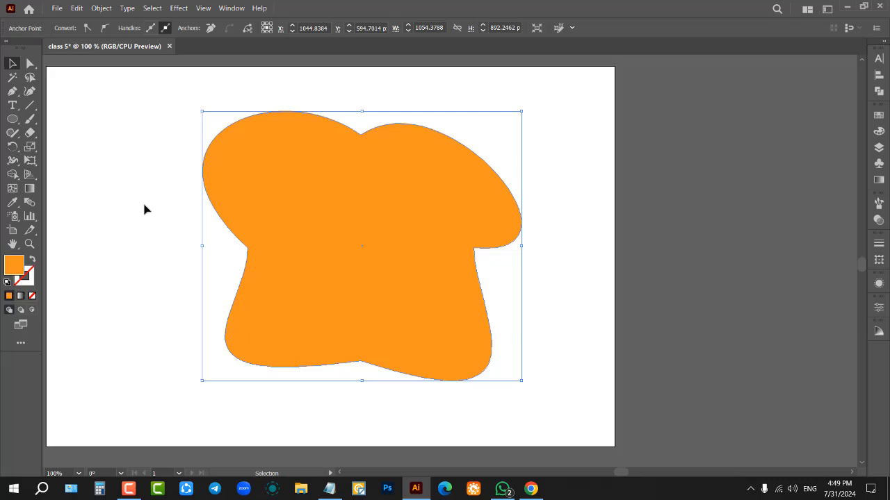
left_click(144, 210)
left_click_drag(144, 208, 533, 280)
key("Delete")
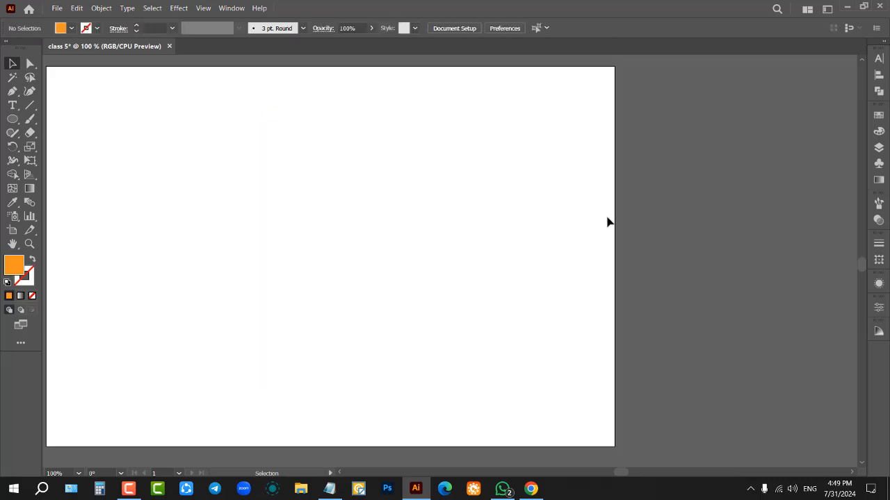
- Draw a tall, narrow orange ellipse near the middle of the empty artboard
scroll(511, 202, "down", 3)
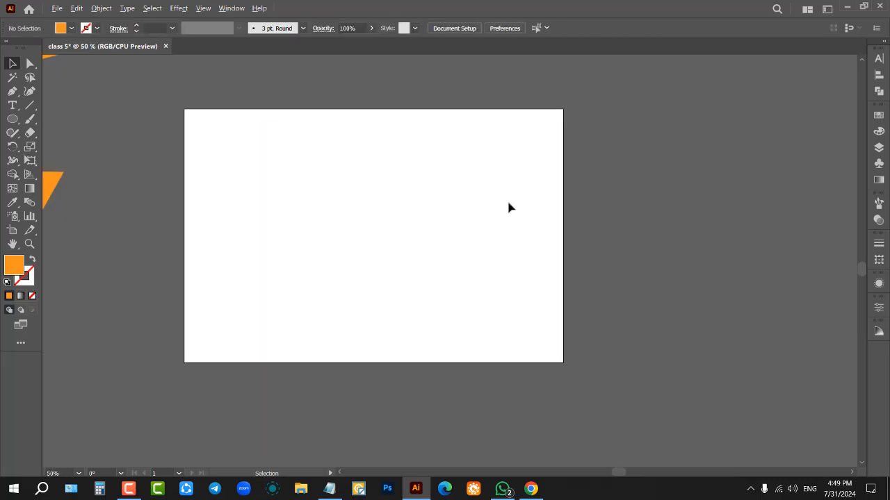
scroll(486, 173, "up", 3)
scroll(490, 186, "down", 1)
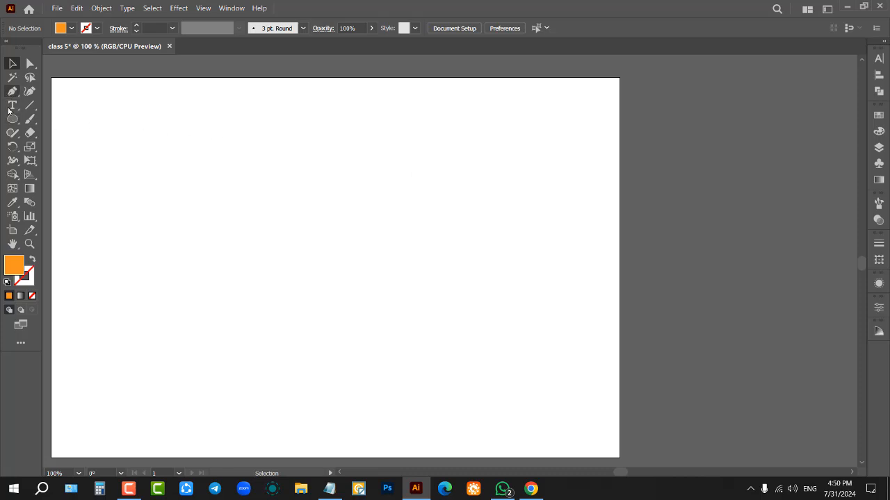
scroll(422, 177, "down", 1)
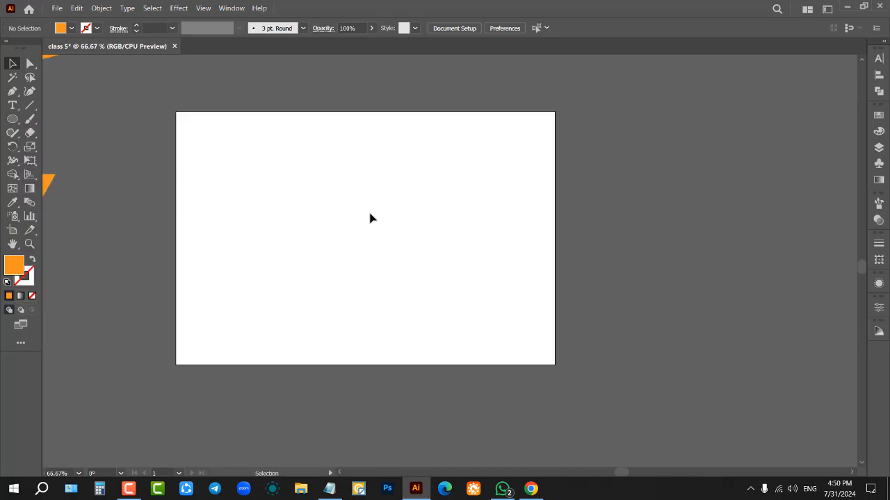
scroll(379, 236, "up", 1)
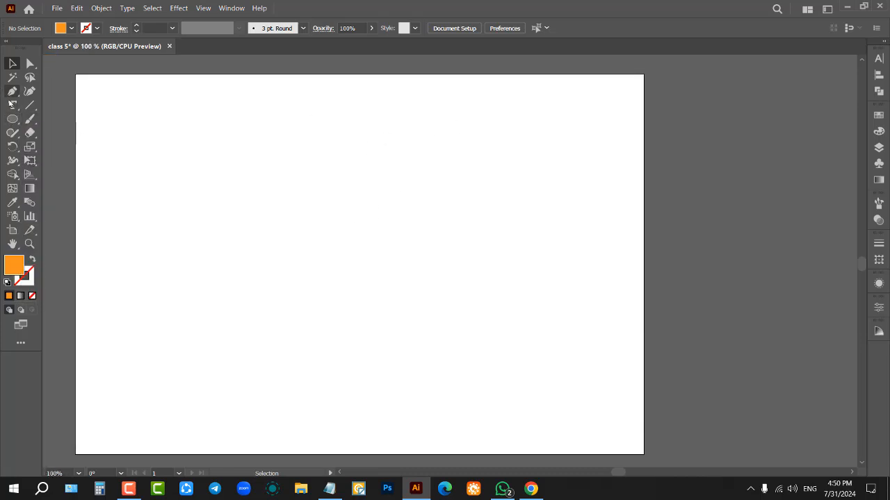
left_click(12, 119)
left_click_drag(280, 148, 387, 328)
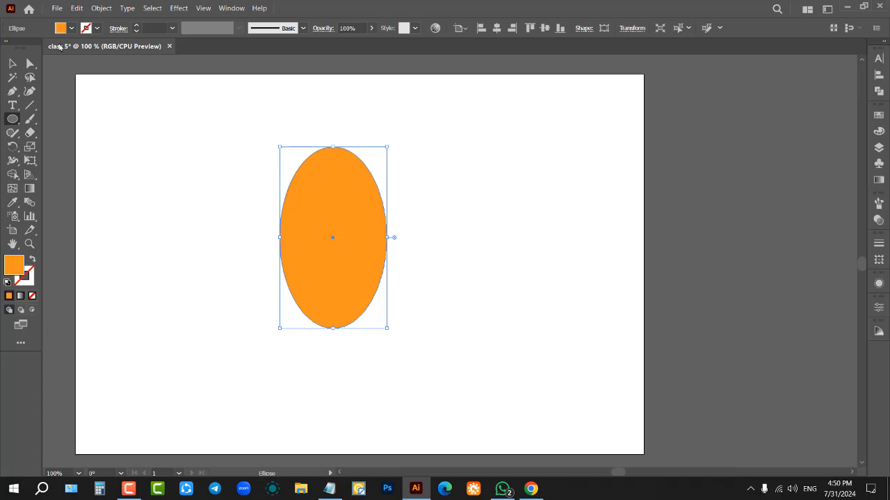
- Change the ellipse's fill colour to white
scroll(350, 208, "up", 1)
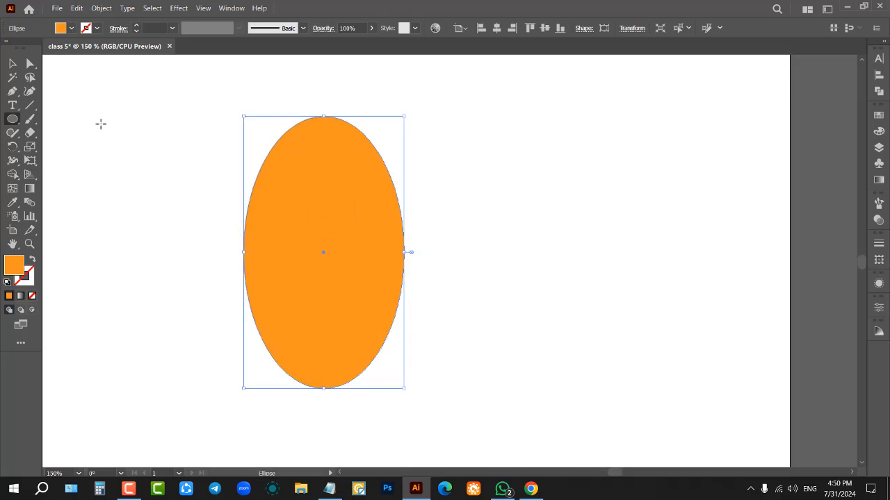
left_click(70, 28)
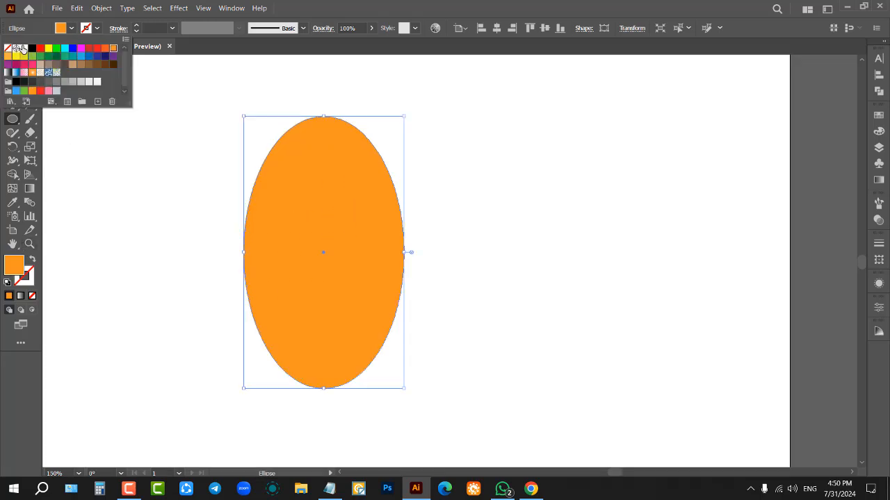
left_click(21, 49)
left_click(133, 188)
- Select the white ellipse and apply the default white fill and black stroke to it
left_click(12, 63)
left_click_drag(157, 146, 481, 220)
left_click(173, 167)
left_click_drag(432, 245, 302, 240)
left_click(443, 232)
left_click(149, 167)
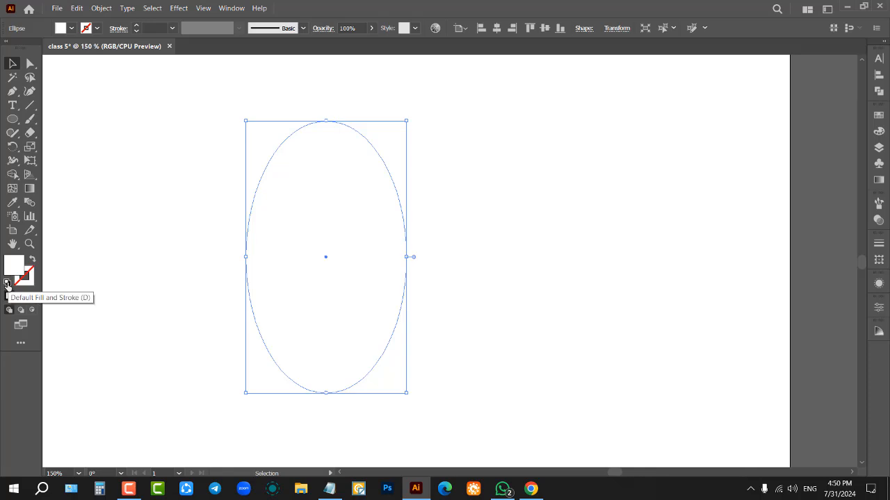
left_click(7, 283)
left_click(174, 175)
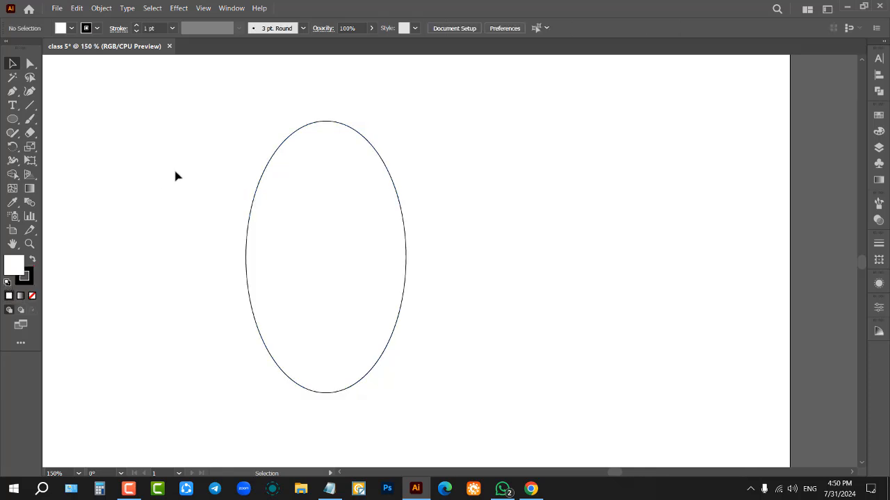
- Increase the ellipse's stroke weight to 6 pt and deselect it
left_click(322, 245)
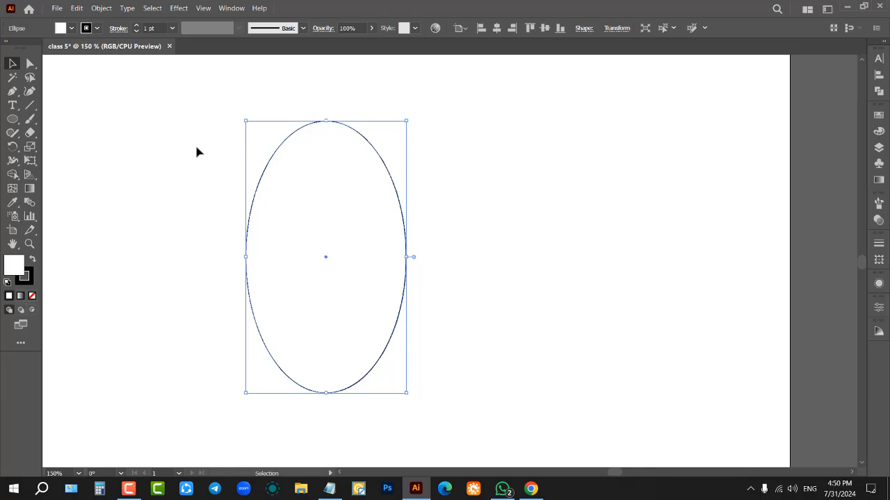
left_click(136, 25)
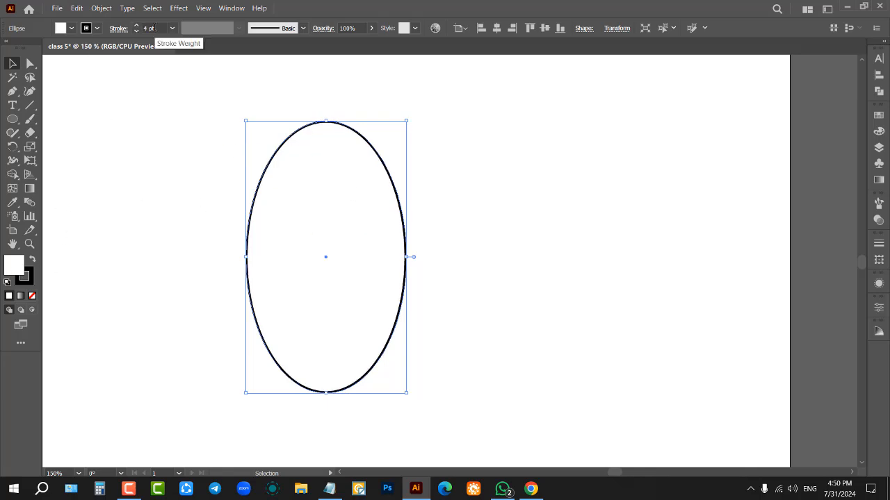
key("Down")
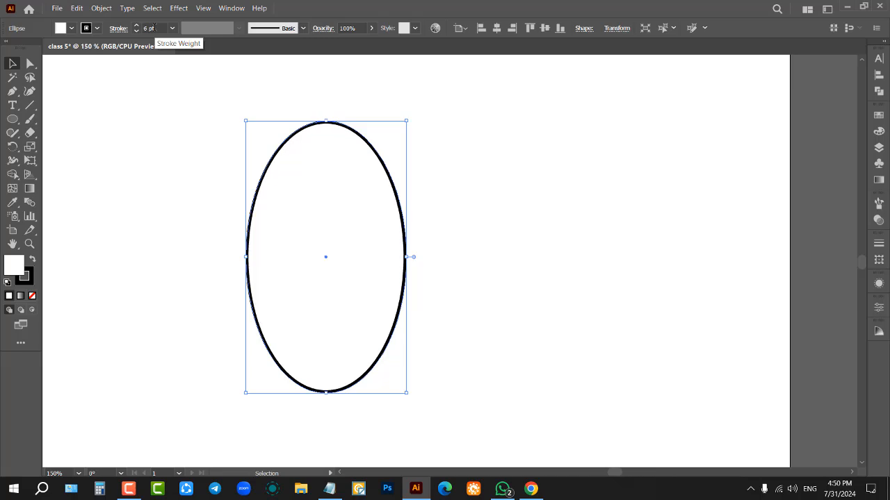
left_click(156, 205)
- Draw a trial arc across the ellipse's top edge with the Arc tool and delete it
scroll(171, 203, "up", 1)
left_click(30, 105)
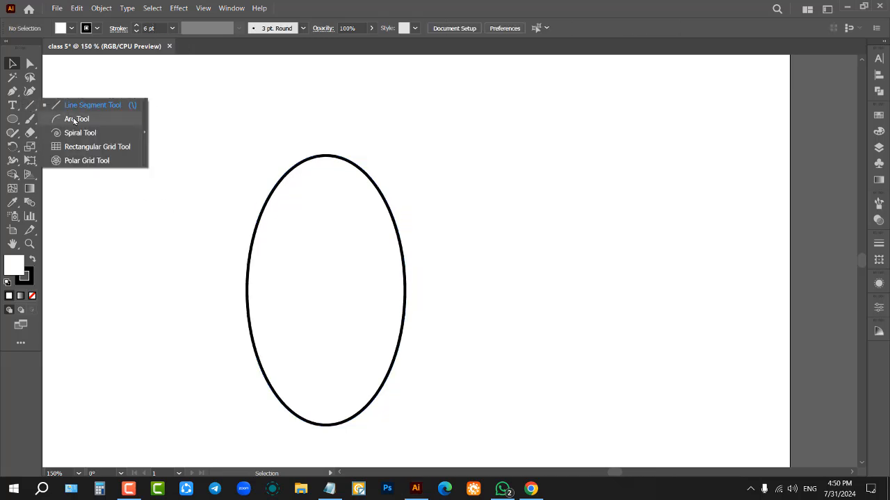
left_click(77, 123)
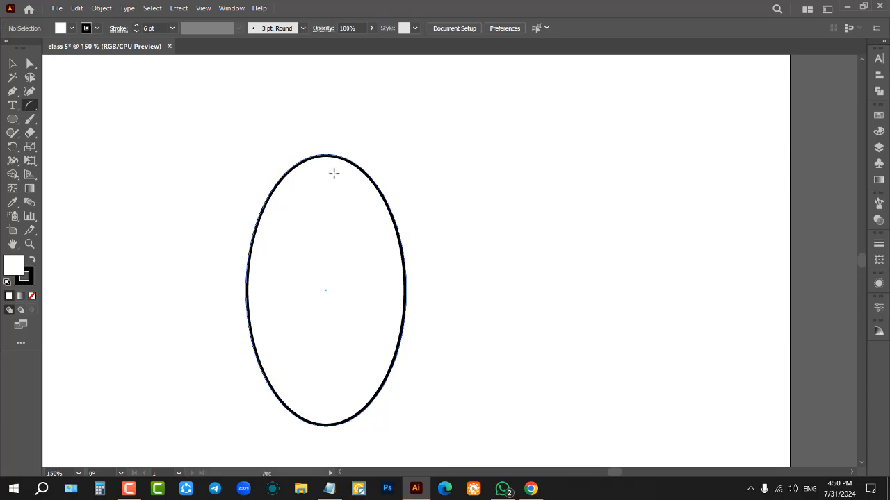
mouse_move(323, 207)
left_mouse_down()
mouse_move(359, 119)
mouse_move(389, 113)
mouse_move(360, 113)
left_mouse_up()
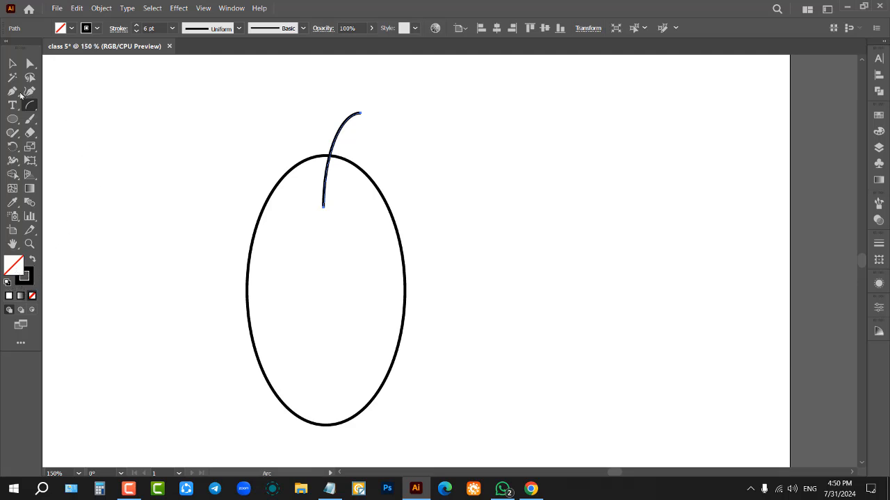
left_click(13, 64)
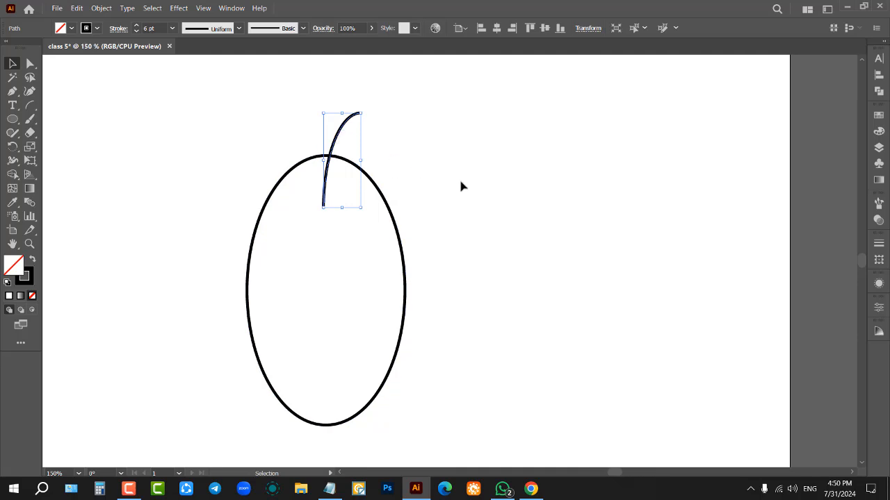
key("Delete")
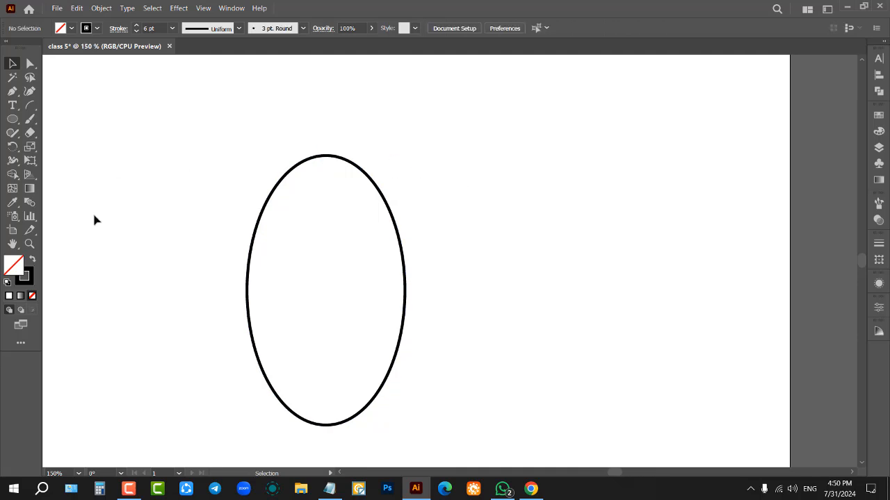
- Draw an arc as a curved stem, starting inside the ellipse's top and rising outward to the upper right
left_click(30, 105)
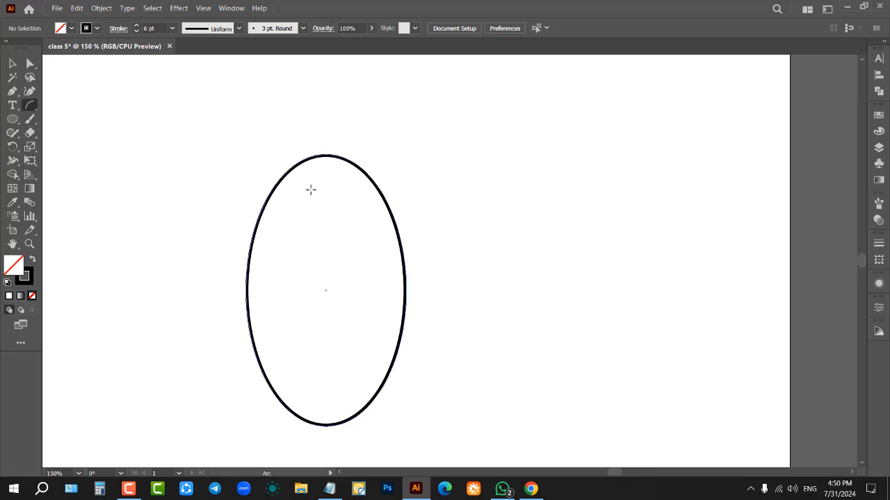
left_click(30, 105)
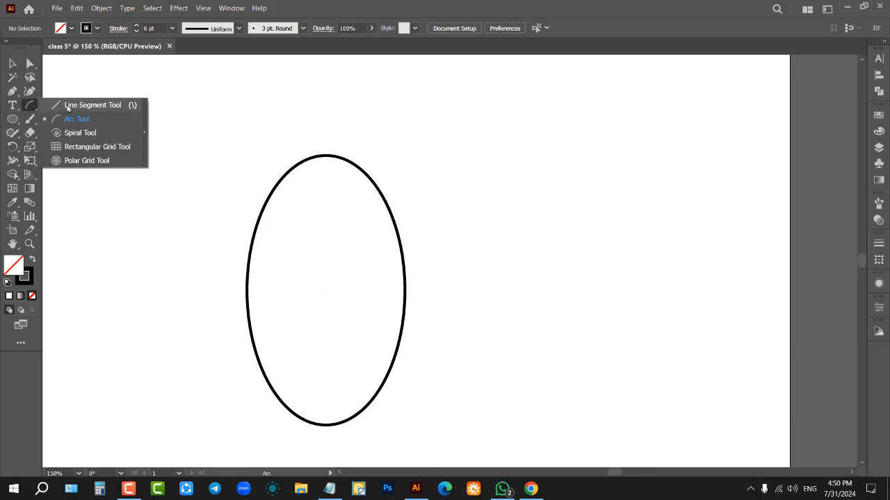
left_click(64, 105)
left_click(30, 108)
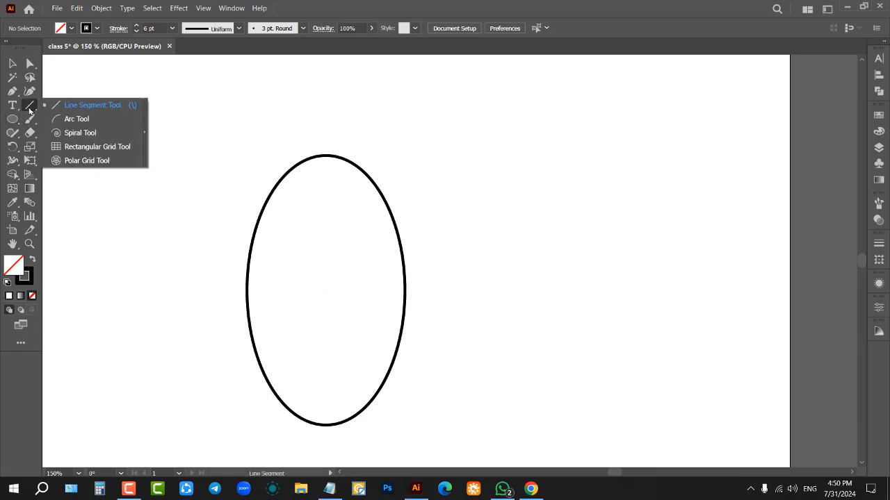
left_click(76, 119)
left_click_drag(325, 290, 376, 111)
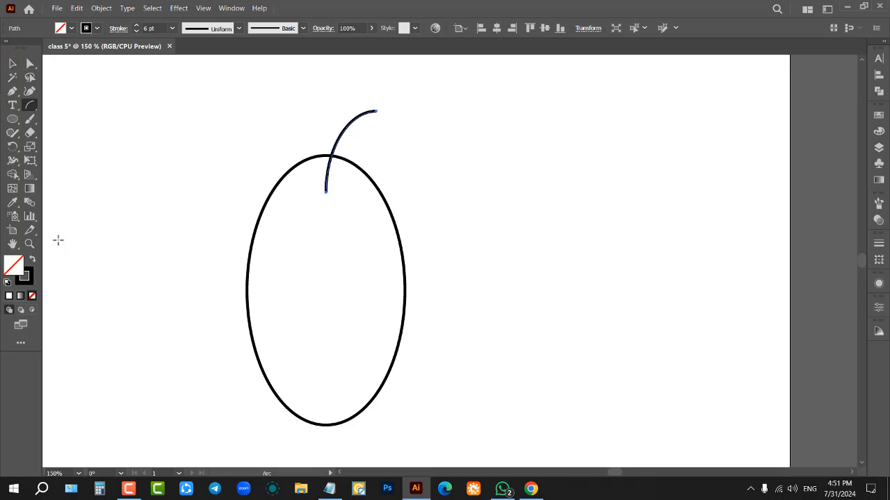
- Fill the arc stem with white and deselect it
left_click(69, 29)
left_click(21, 51)
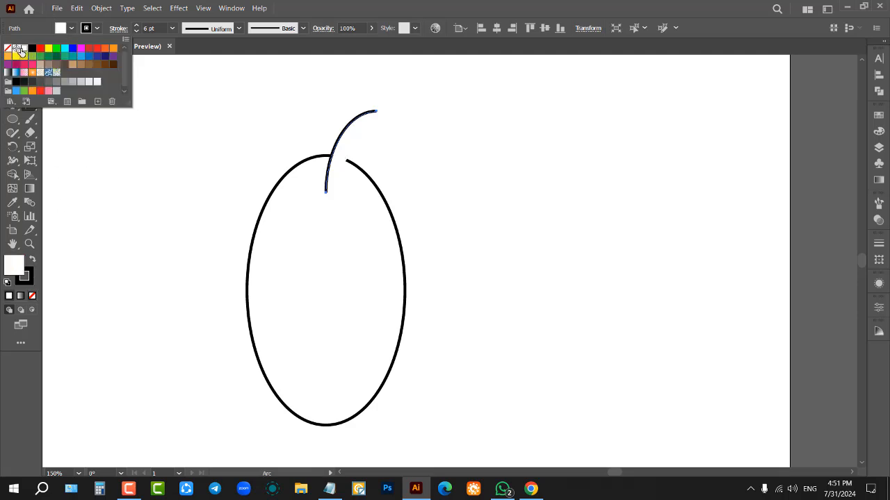
left_click(12, 63)
left_click(357, 182)
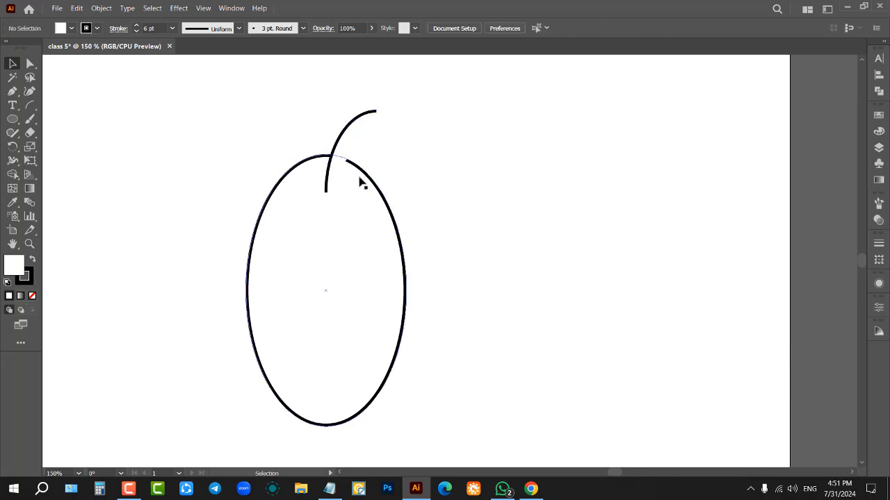
- Move the ellipse and its arc stem together off the artboard onto the grey pasteboard beside it
scroll(154, 143, "down", 1)
left_click(298, 242)
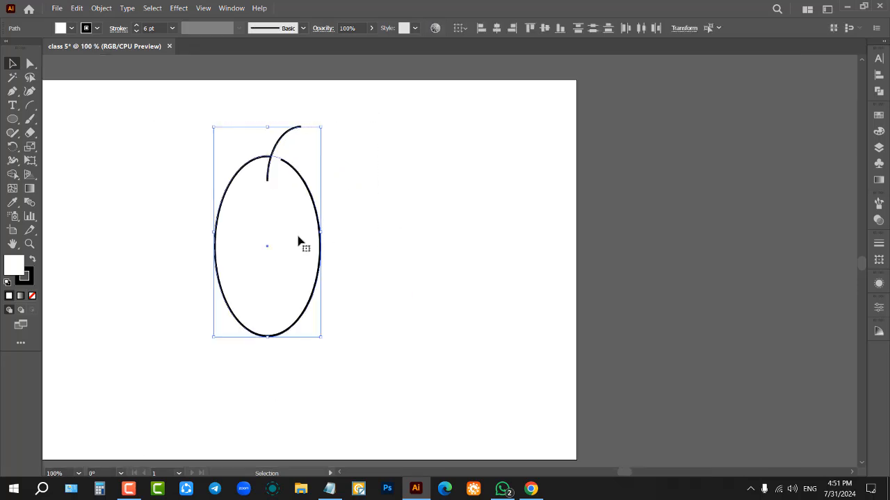
left_click_drag(299, 243, 686, 287)
scroll(790, 215, "up", 1)
left_click(690, 202)
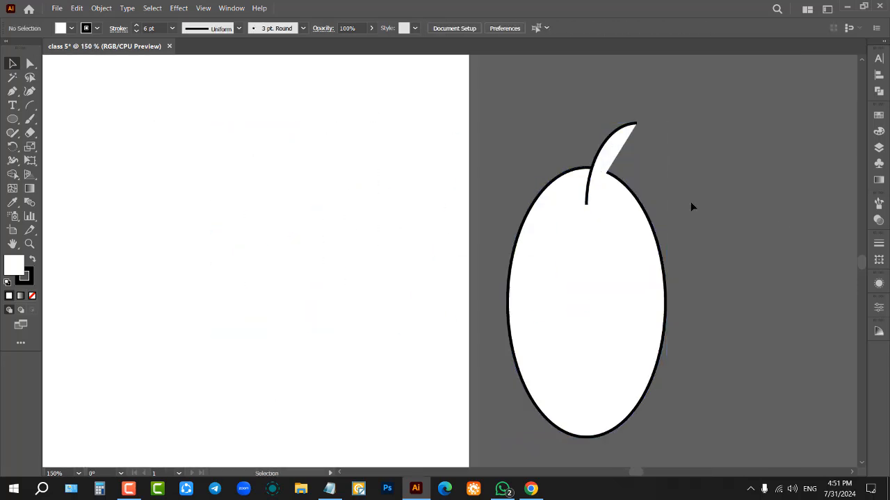
- Remove the white fill from the arc stem so only its stroke is left, and deselect it
scroll(732, 154, "up", 2)
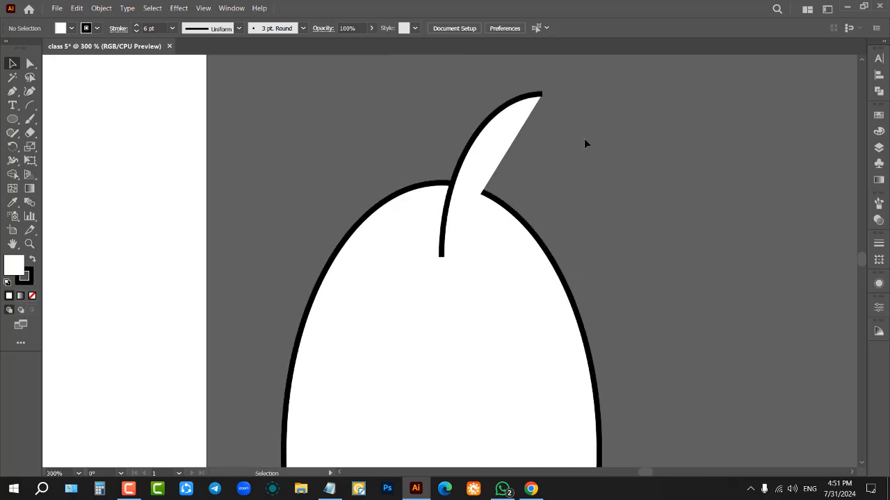
left_click(521, 116)
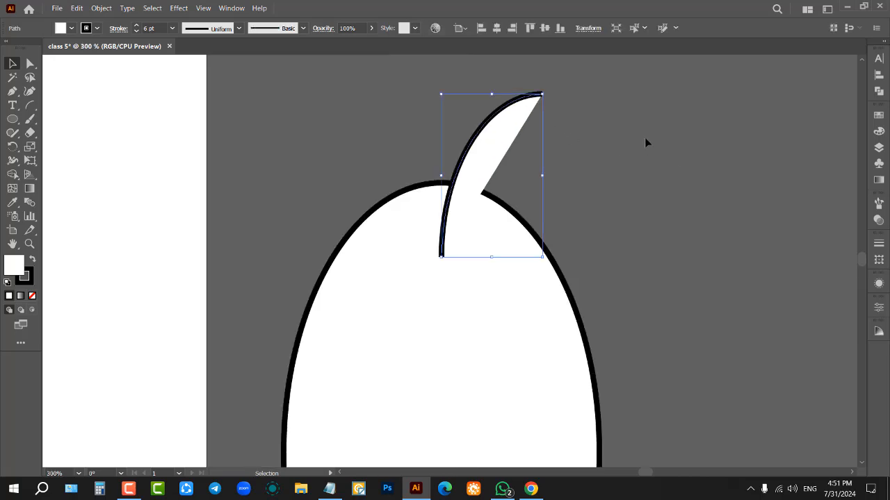
left_click(71, 28)
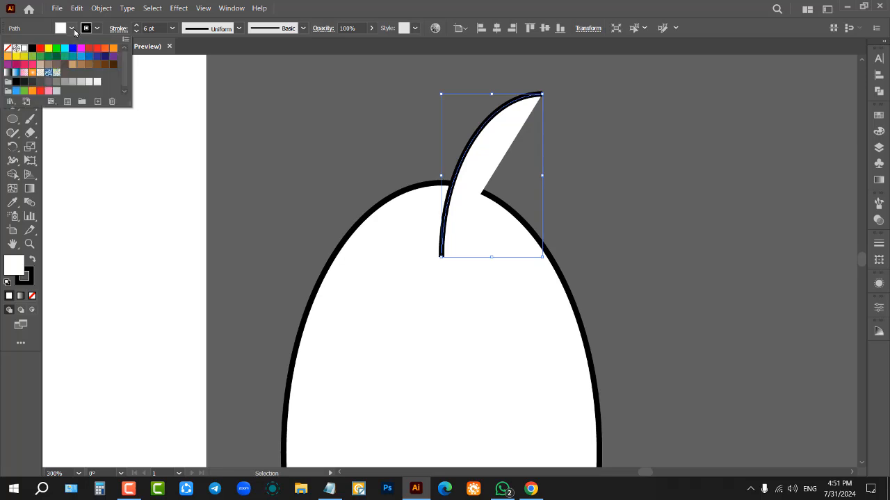
left_click(11, 52)
left_click(290, 138)
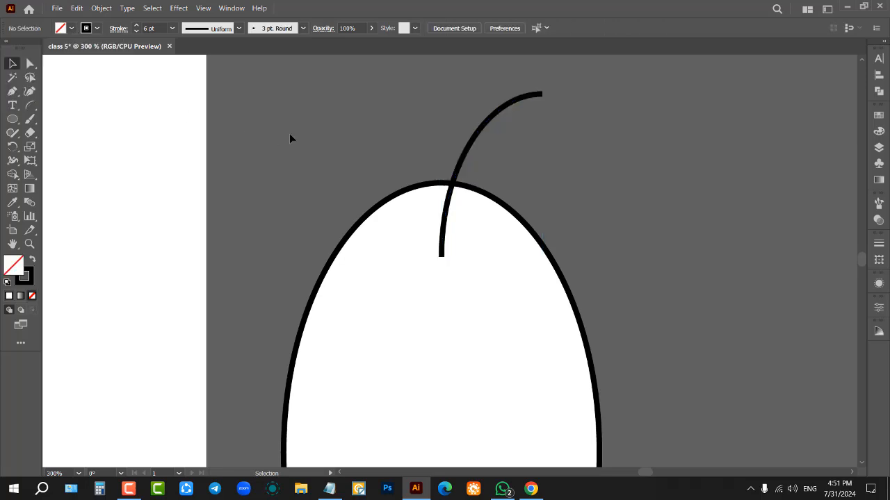
- Draw a small, flat ellipse without fill around the lower end of the arc stem, inside the large ellipse
left_click(13, 119)
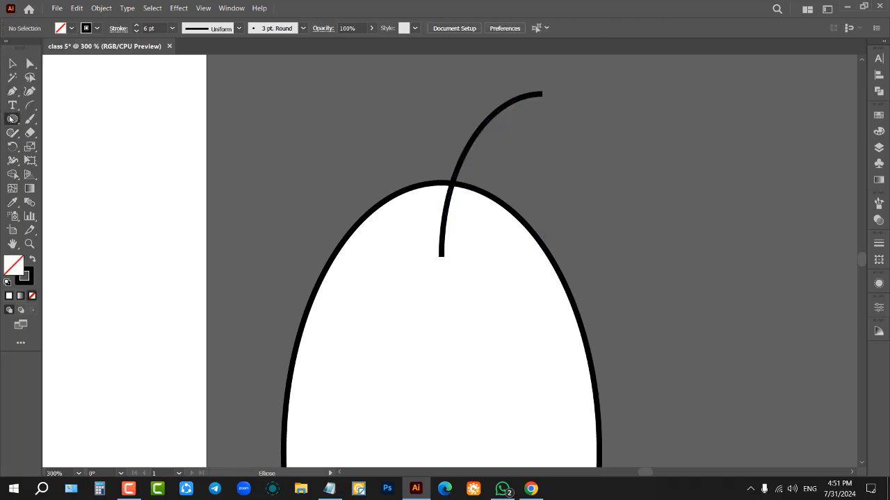
scroll(471, 254, "up", 1)
scroll(472, 253, "up", 1)
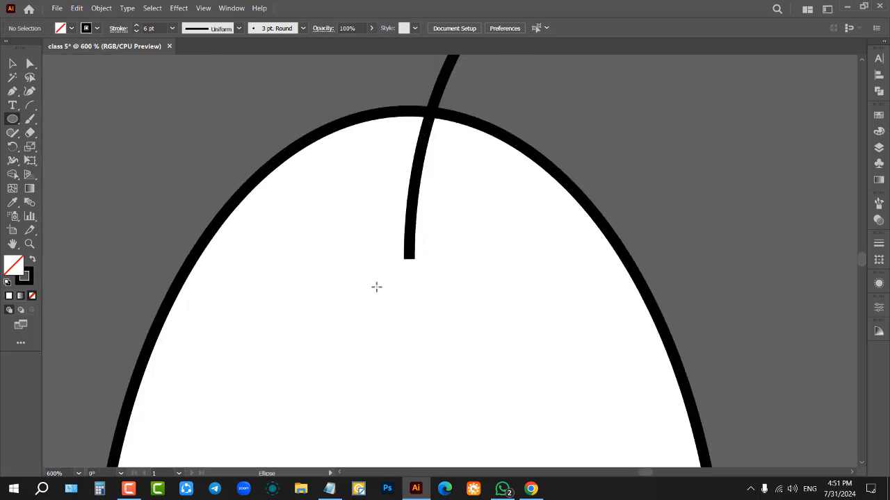
scroll(428, 257, "up", 2)
left_click_drag(438, 266, 338, 242)
left_click(12, 65)
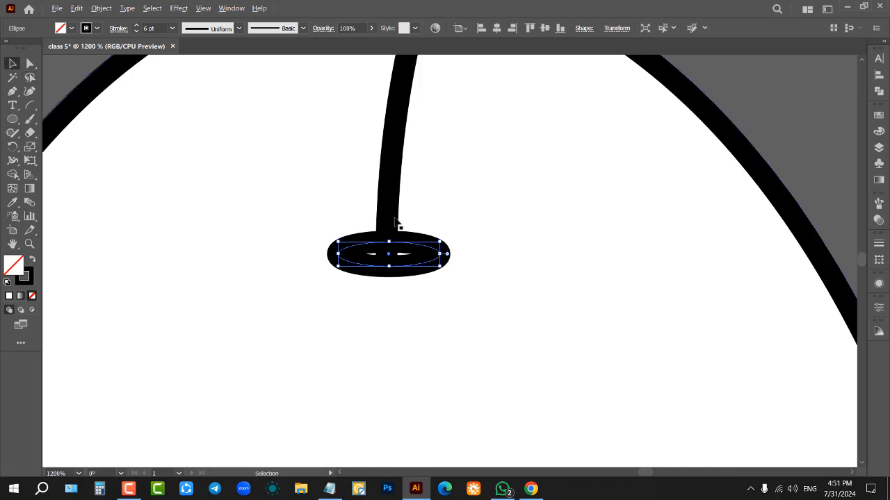
- Delete the large ellipse together with its arc stem and the small ellipse at the stem's base
scroll(396, 219, "down", 4)
left_click_drag(262, 87, 560, 307)
scroll(536, 227, "down", 3)
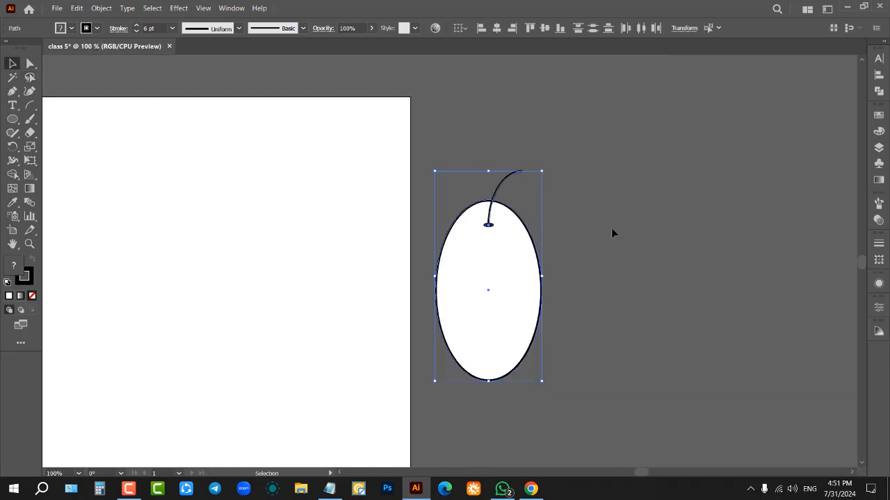
key("Delete")
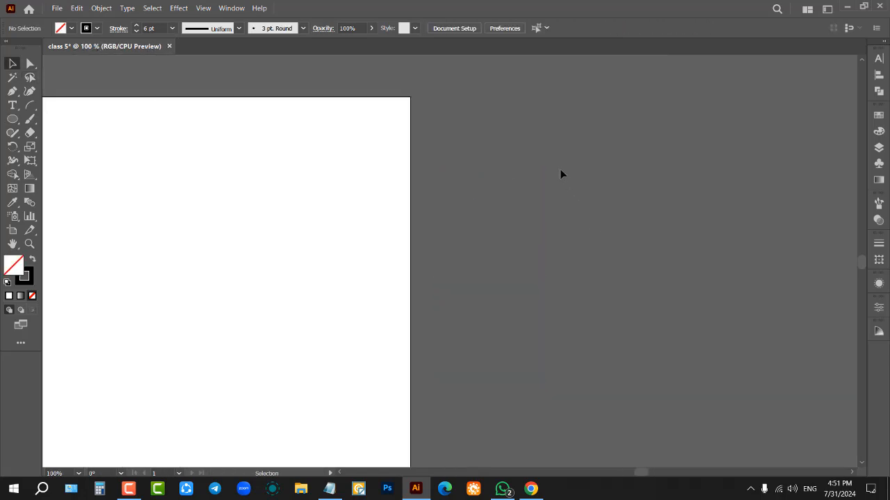
scroll(581, 142, "down", 2)
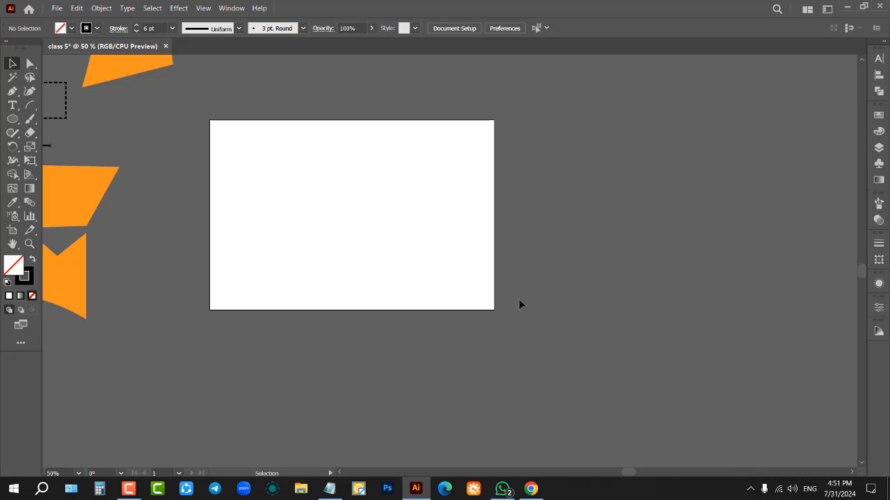
mouse_move(503, 489)
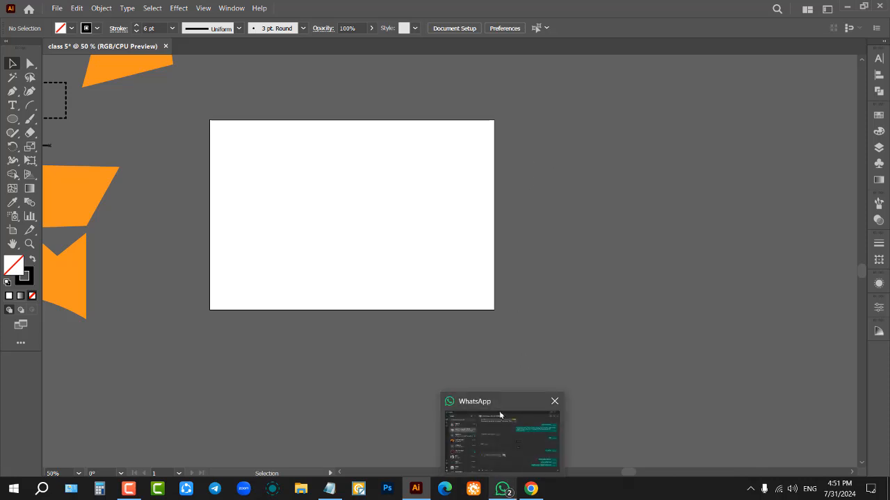